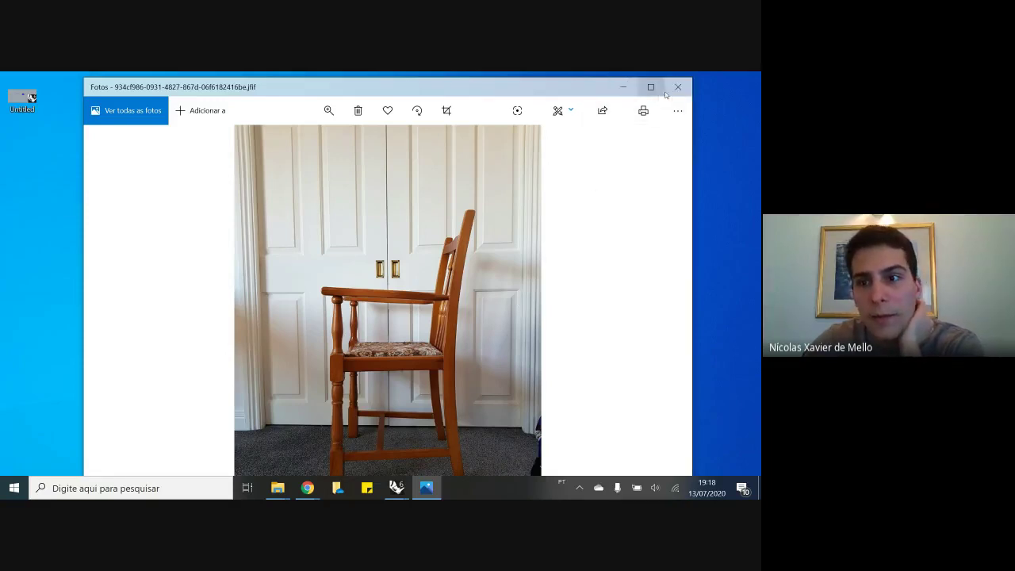
Put the chair photo aside and look over the existing chair model in the Rhino file Aula 5
{"action": "left_click", "coordinate": [623, 87]}
{"action": "mouse_move", "coordinate": [396, 488]}
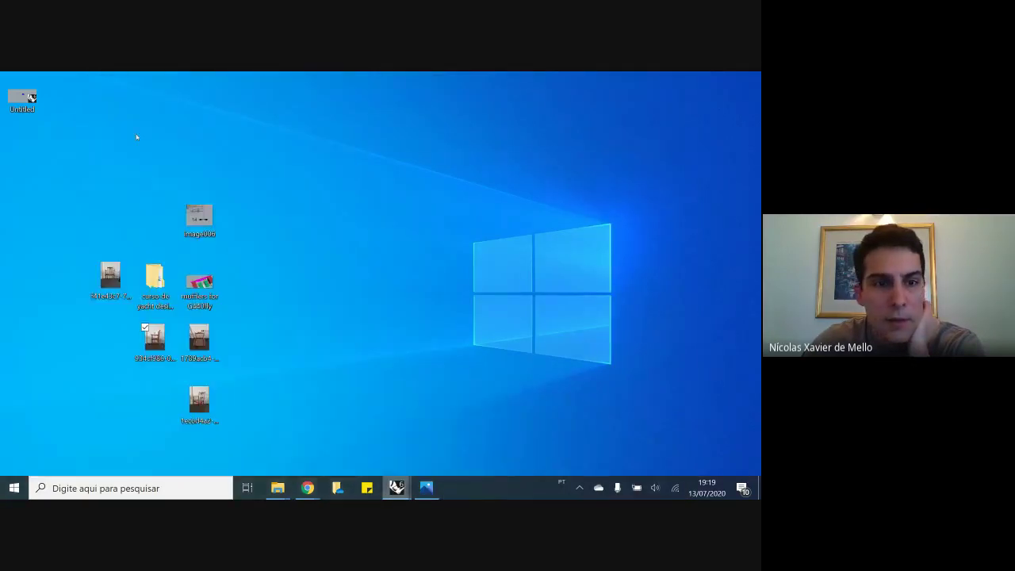
{"action": "key", "text": "alt+Tab"}
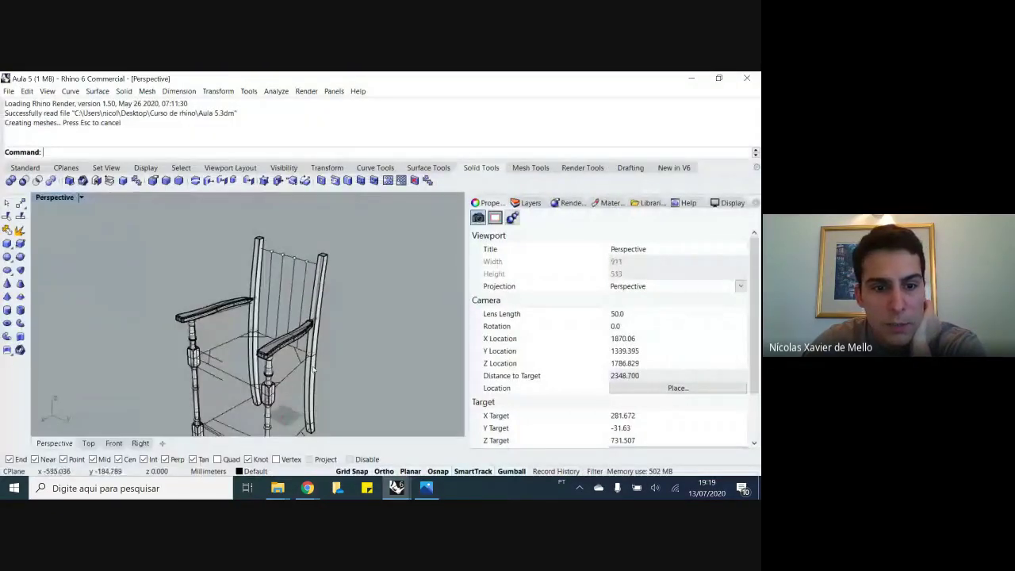
{"action": "scroll", "coordinate": [318, 382], "scroll_direction": "down", "scroll_amount": 4}
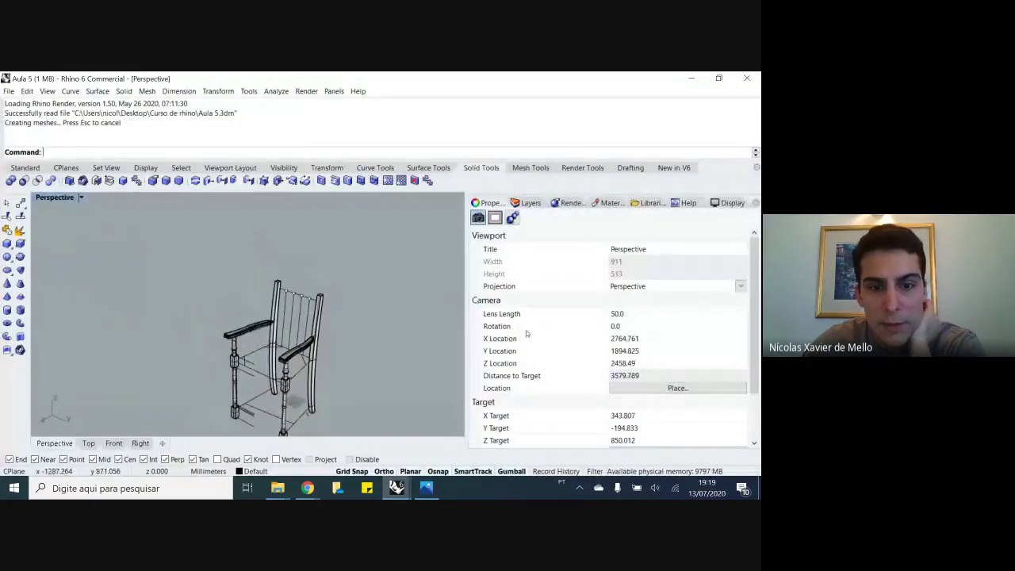
{"action": "left_click", "coordinate": [691, 77]}
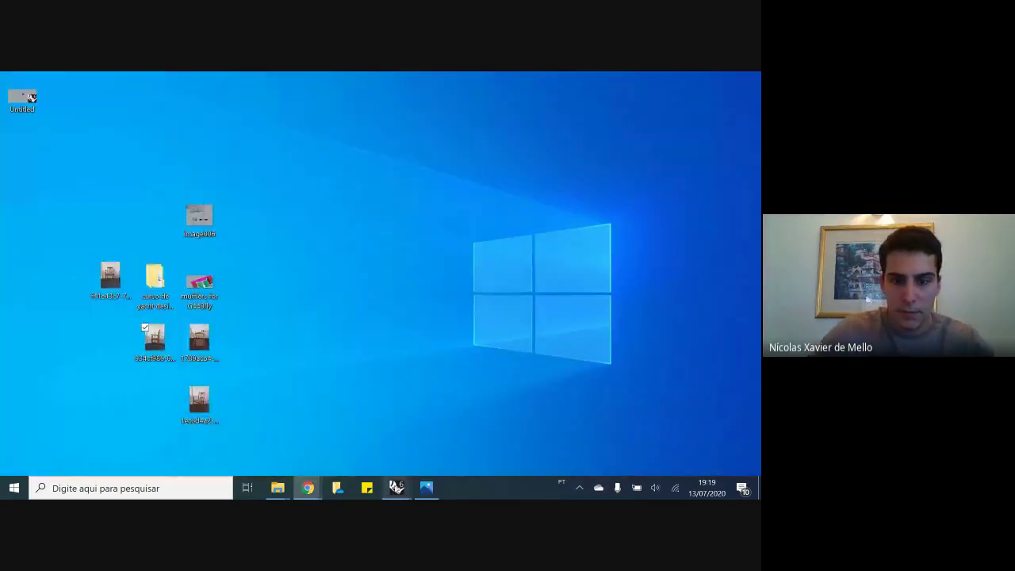
Switch to the empty untitled Rhino model and show its layer list
{"action": "left_click", "coordinate": [302, 454]}
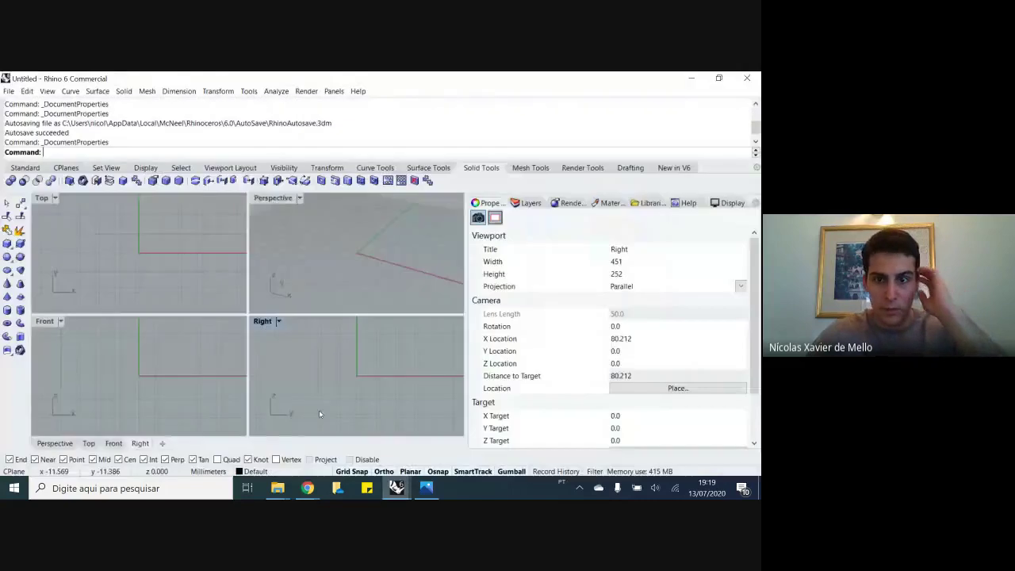
{"action": "left_click", "coordinate": [527, 204]}
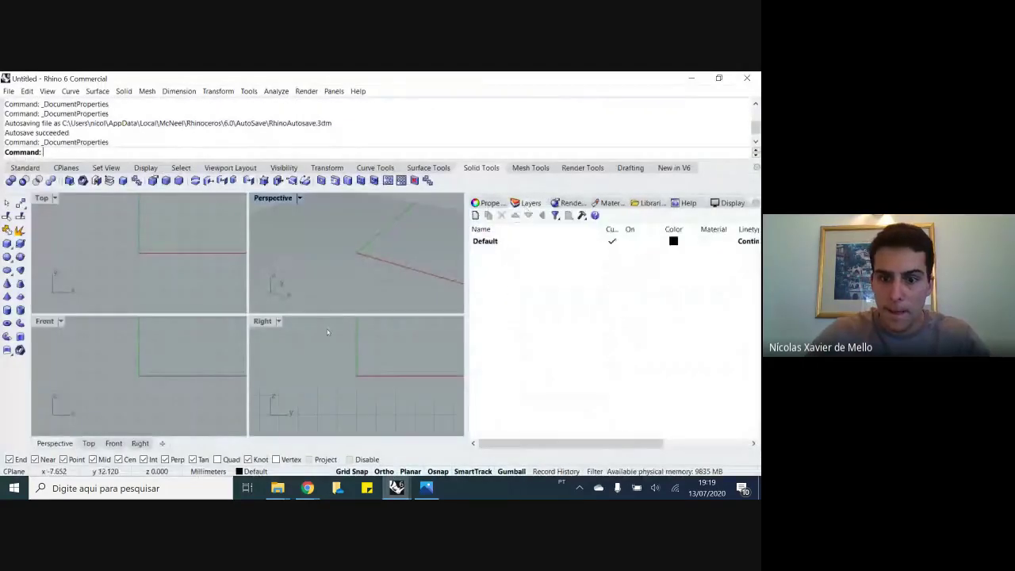
{"action": "mouse_move", "coordinate": [306, 488]}
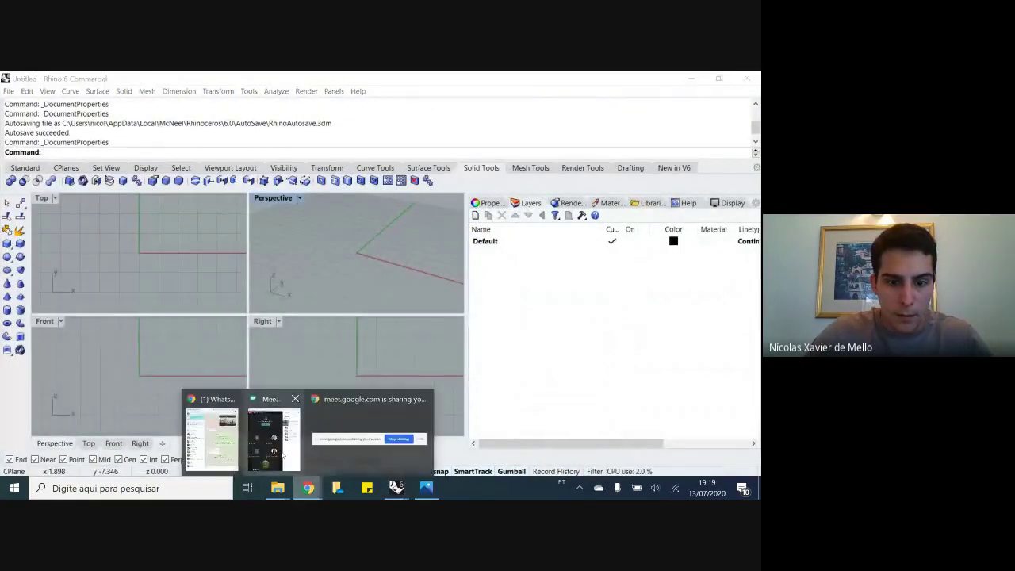
{"action": "left_click", "coordinate": [237, 448]}
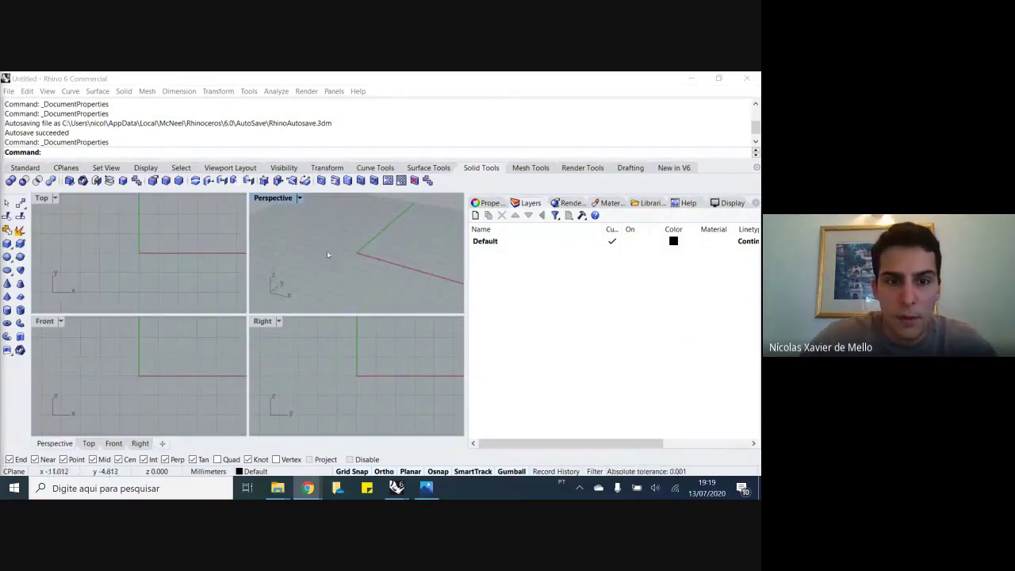
{"action": "double_click", "coordinate": [288, 203]}
{"action": "right_click_drag", "start_coordinate": [288, 203], "coordinate": [238, 301]}
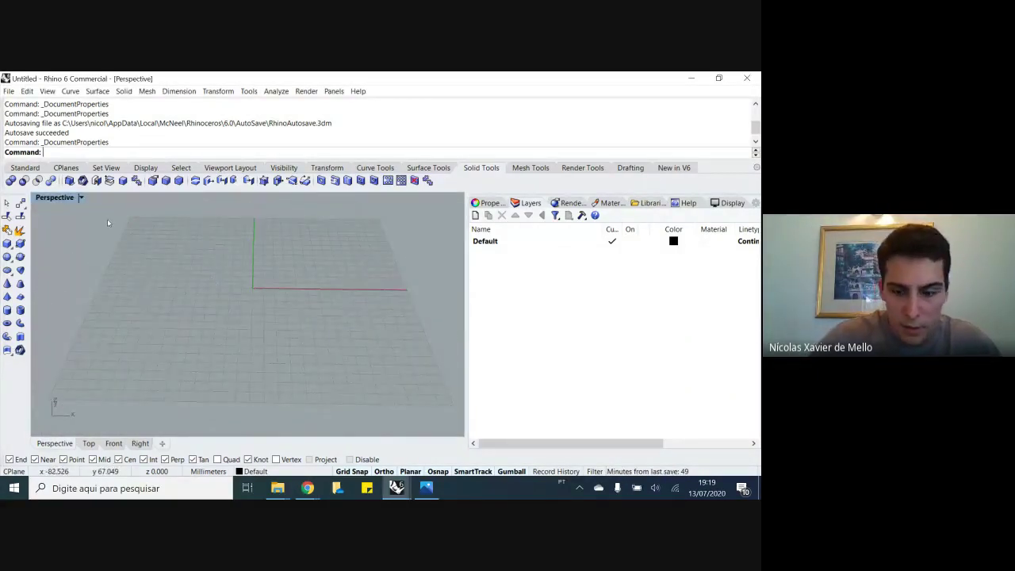
{"action": "type", "text": "Line"}
{"action": "key", "text": "Escape"}
{"action": "key", "text": "ctrl+m"}
Draw a line in the Top view from the origin 0,0 horizontally along the positive X axis
{"action": "scroll", "coordinate": [152, 294], "scroll_direction": "down", "scroll_amount": 5}
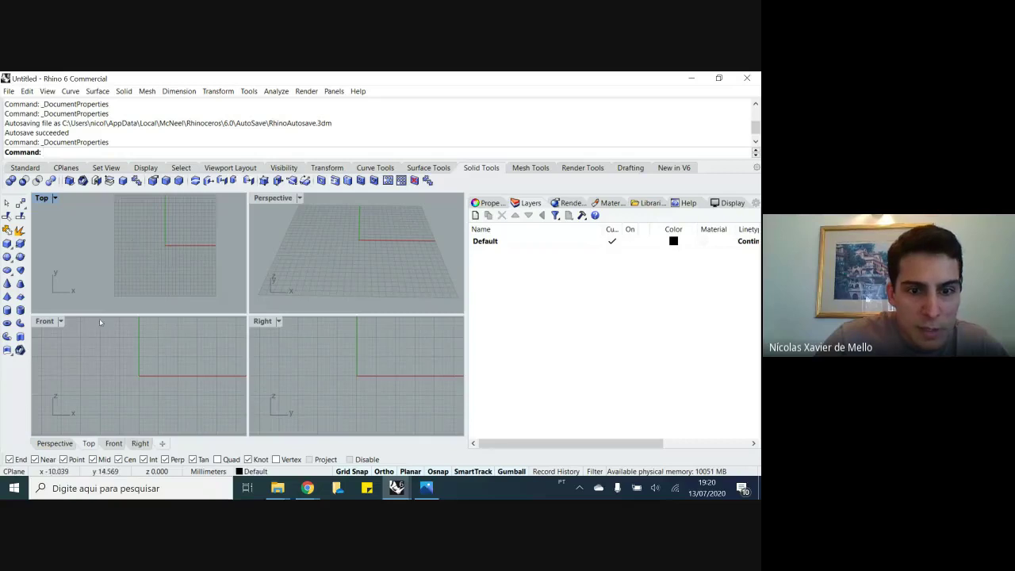
{"action": "type", "text": "Line"}
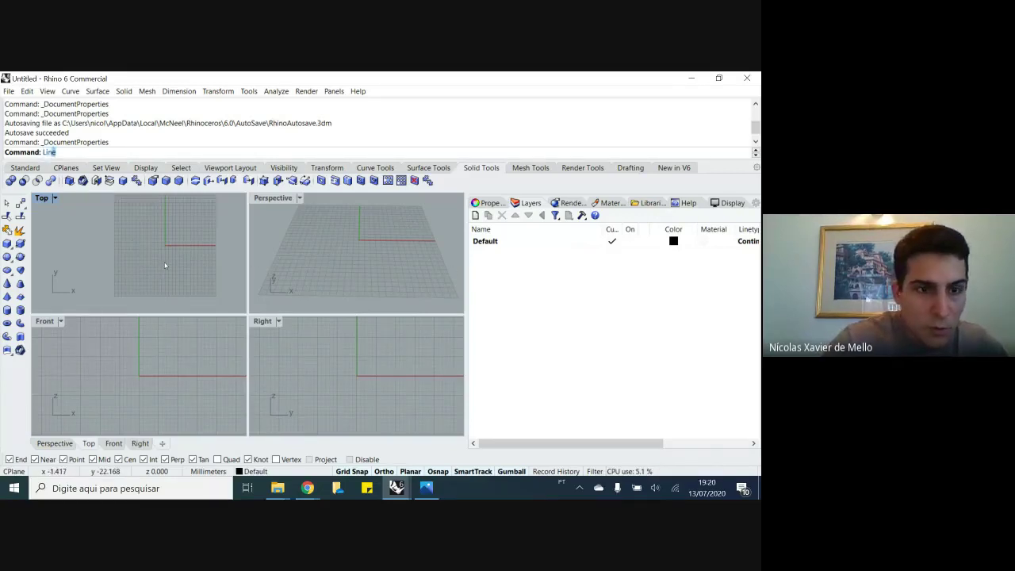
{"action": "key", "text": "Return"}
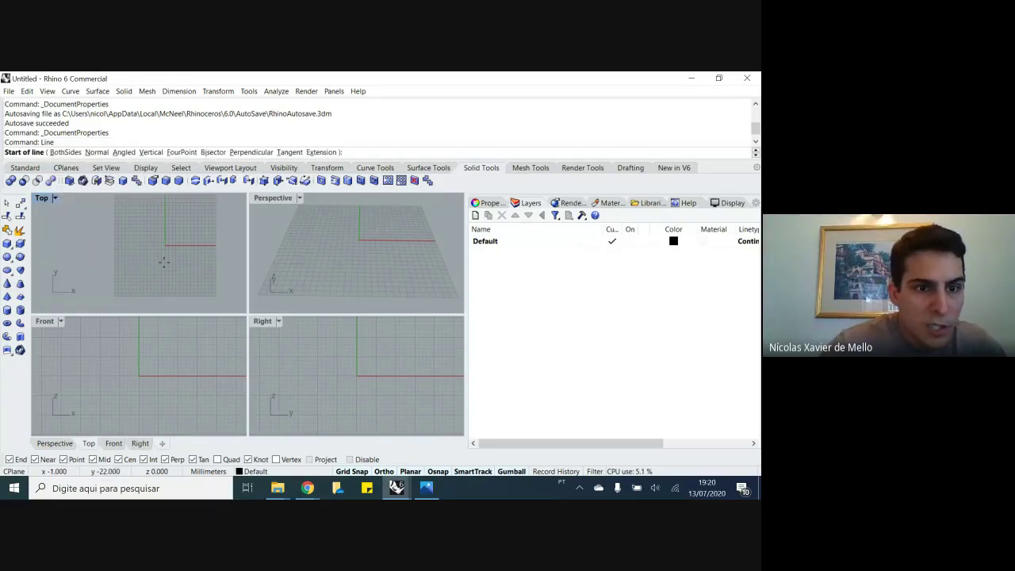
{"action": "scroll", "coordinate": [164, 248], "scroll_direction": "down", "scroll_amount": 2}
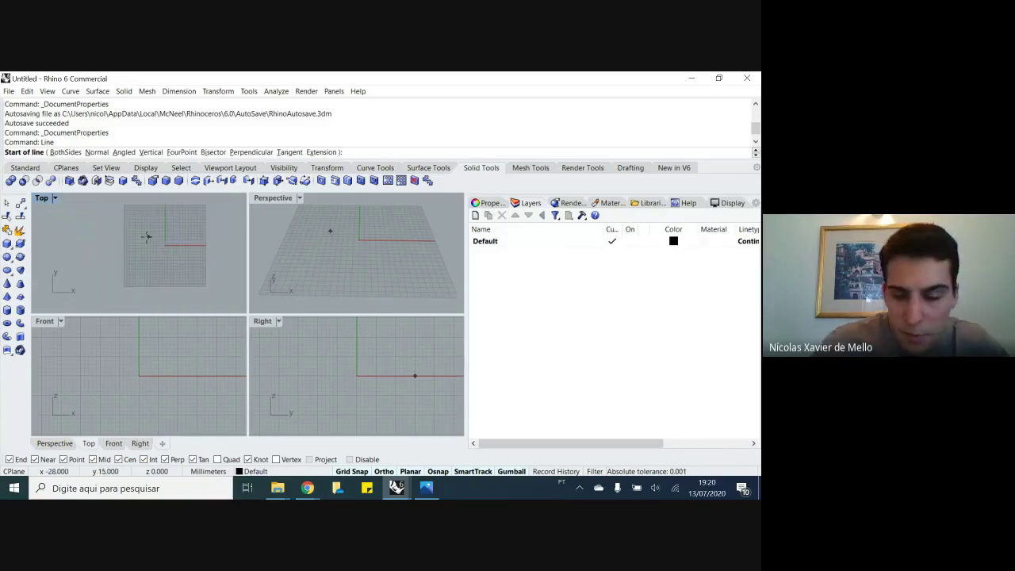
{"action": "type", "text": "0"}
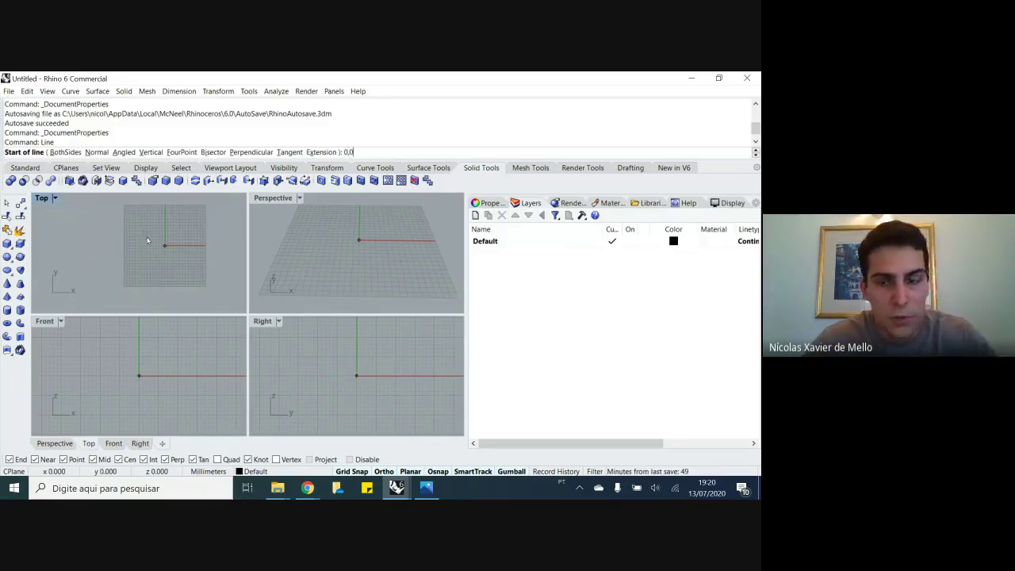
{"action": "type", "text": ",0"}
{"action": "key", "text": "Return"}
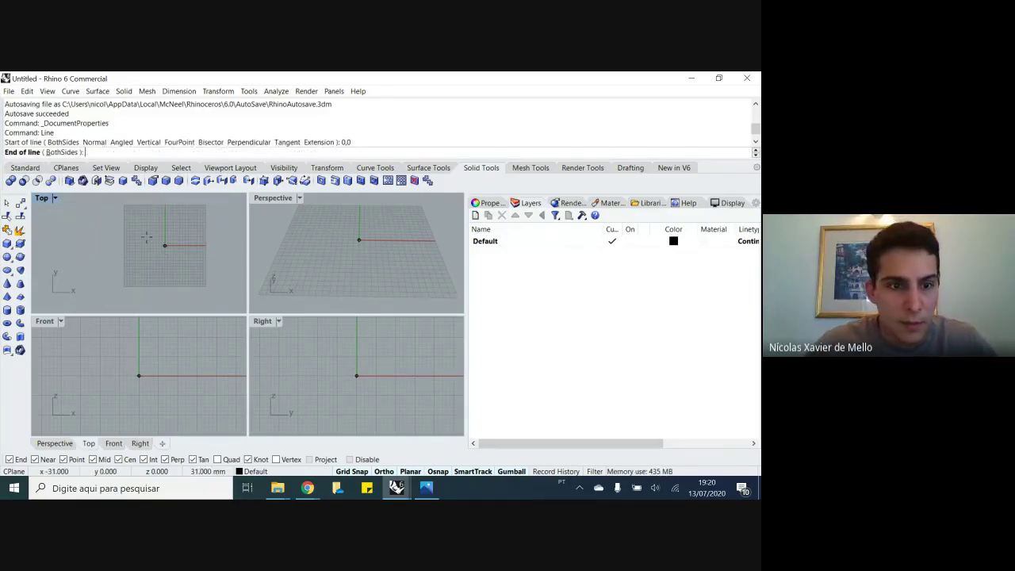
{"action": "scroll", "coordinate": [100, 248], "scroll_direction": "down", "scroll_amount": 2}
{"action": "scroll", "coordinate": [100, 248], "scroll_direction": "down", "scroll_amount": 3}
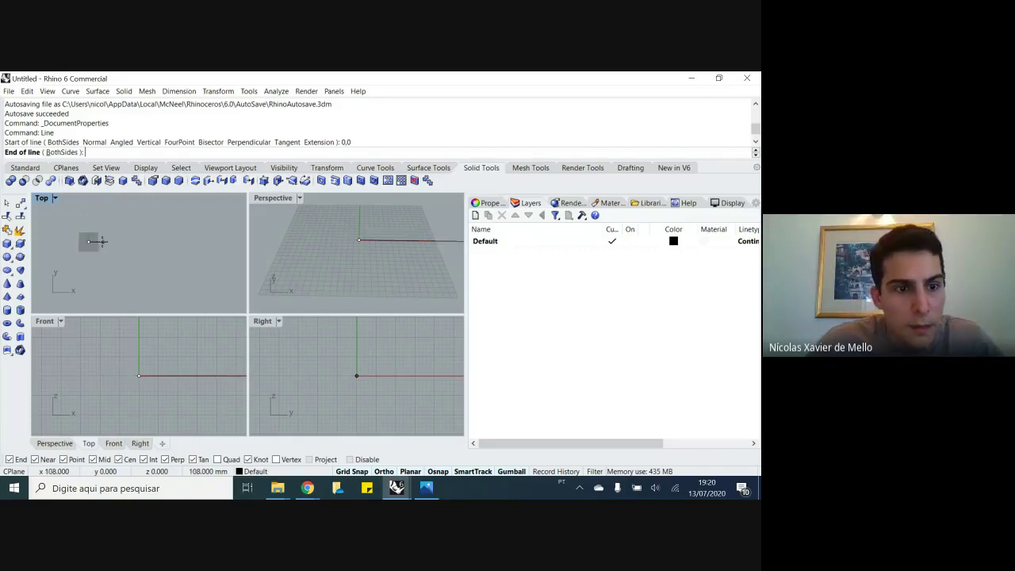
{"action": "left_click", "coordinate": [191, 241]}
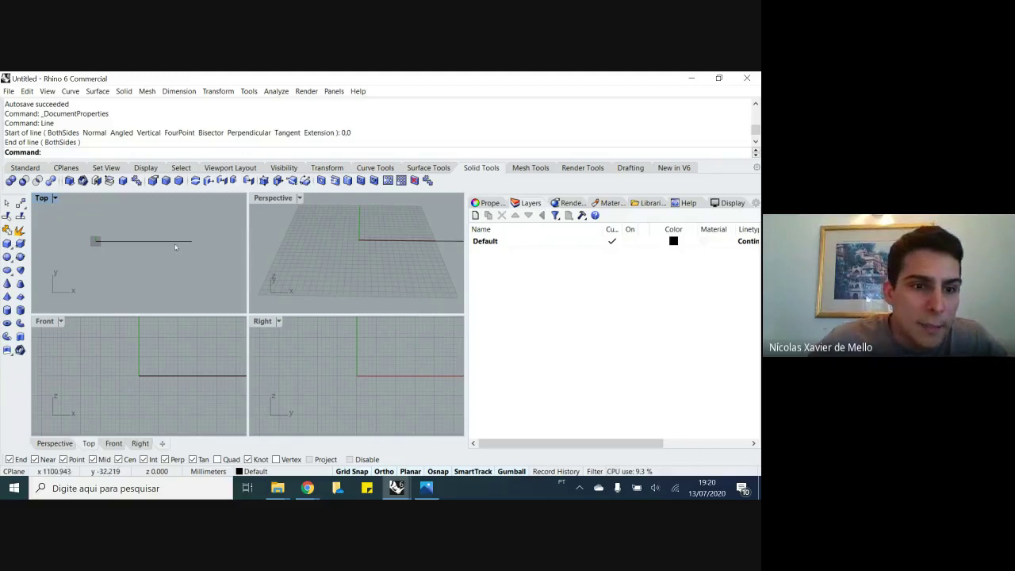
Copy the X-axis line 250 mm in the positive Y direction, keeping the original
{"action": "left_click", "coordinate": [176, 241]}
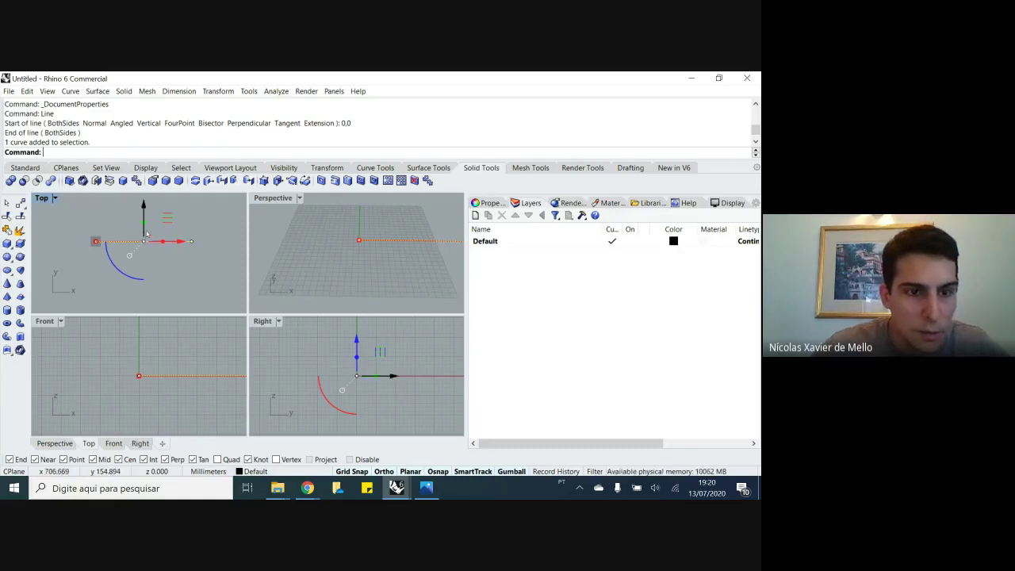
{"action": "key", "text": "alt"}
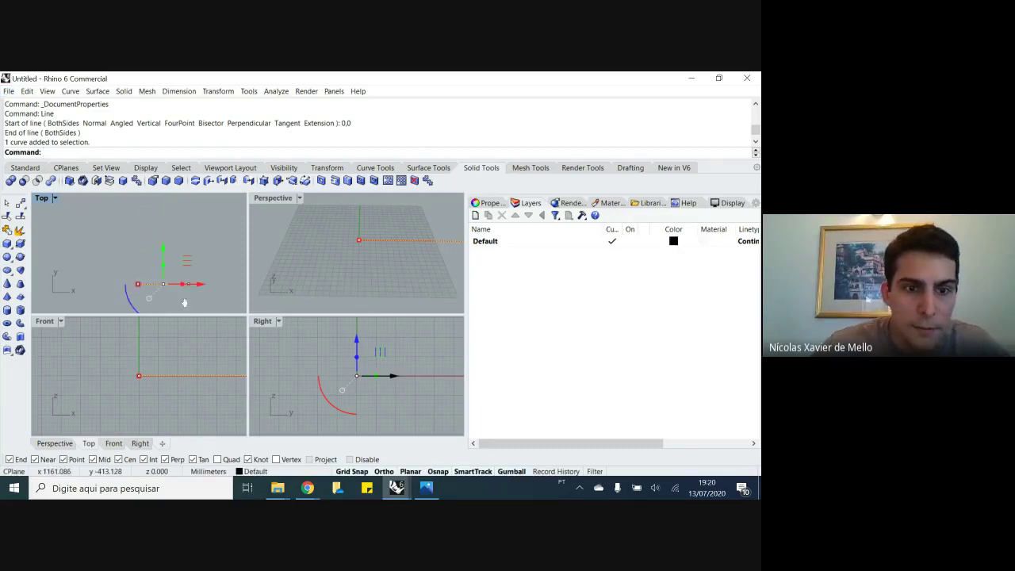
{"action": "left_click", "coordinate": [153, 227]}
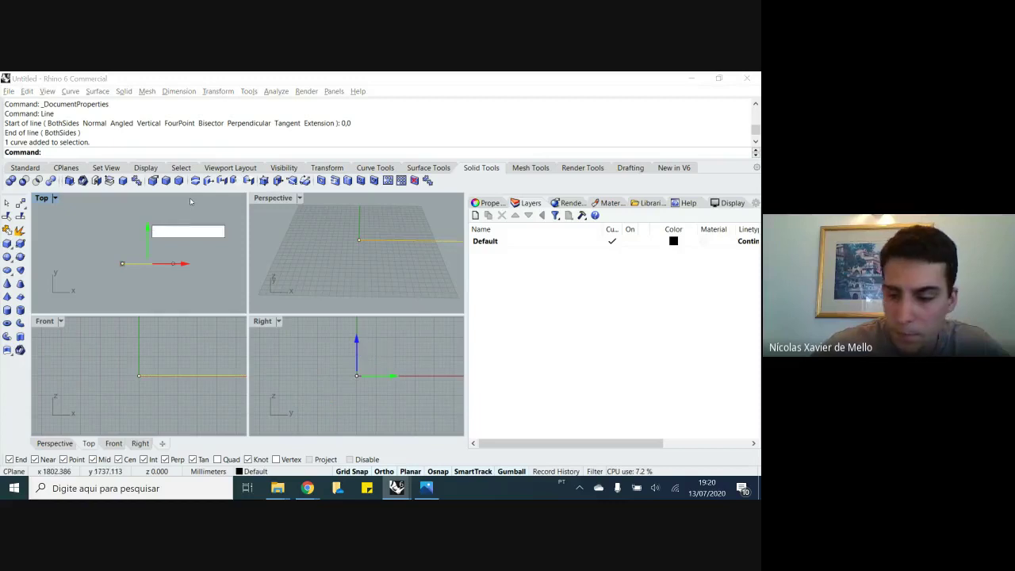
{"action": "type", "text": "2"}
{"action": "key", "text": "Return"}
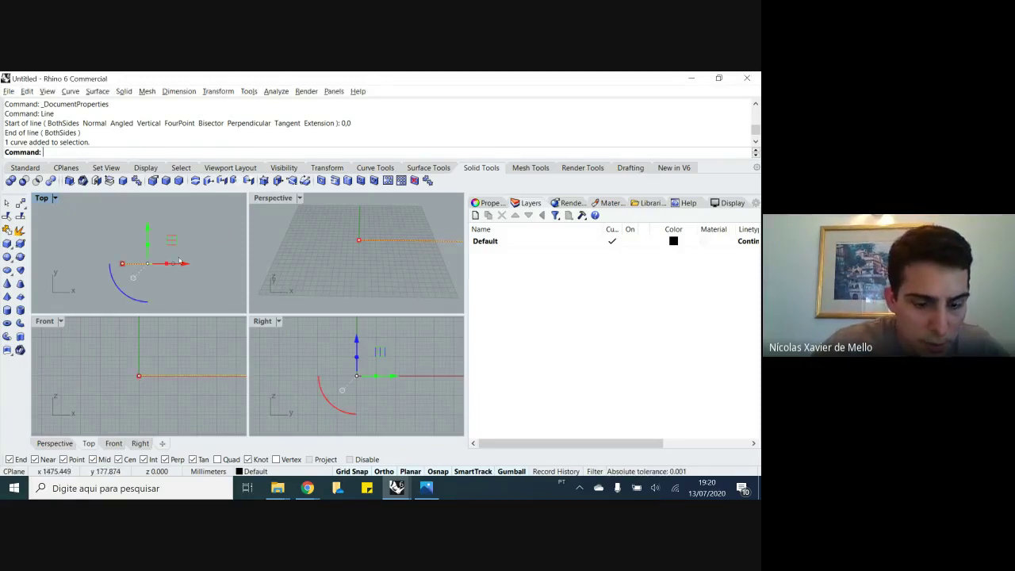
{"action": "left_click", "coordinate": [147, 238]}
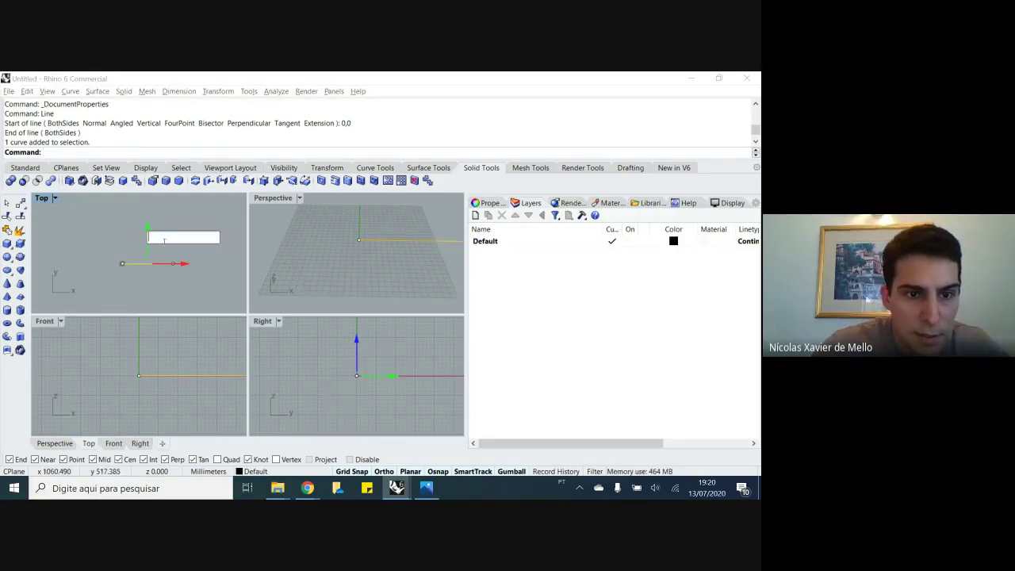
{"action": "type", "text": "250"}
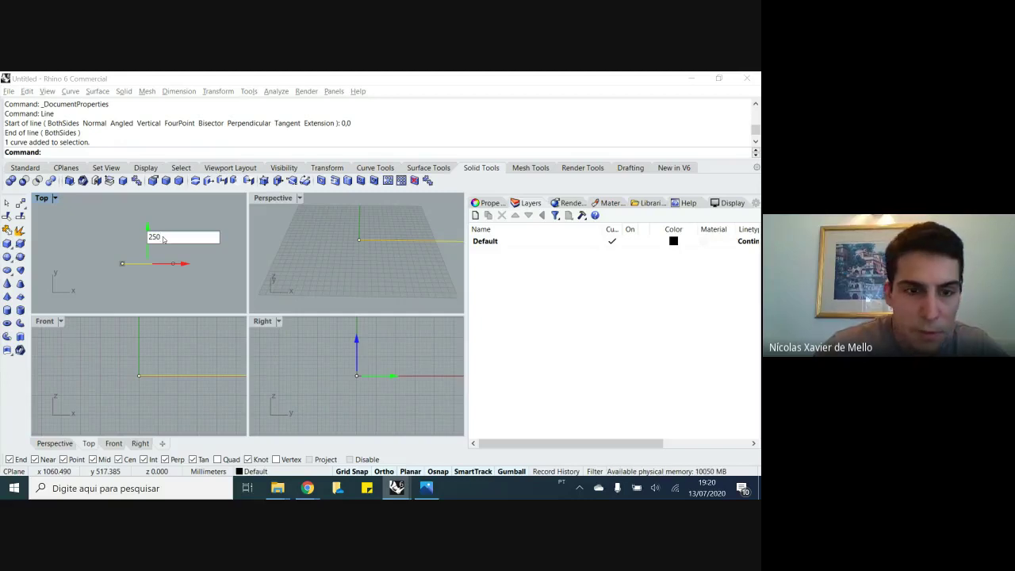
{"action": "key", "text": "Return"}
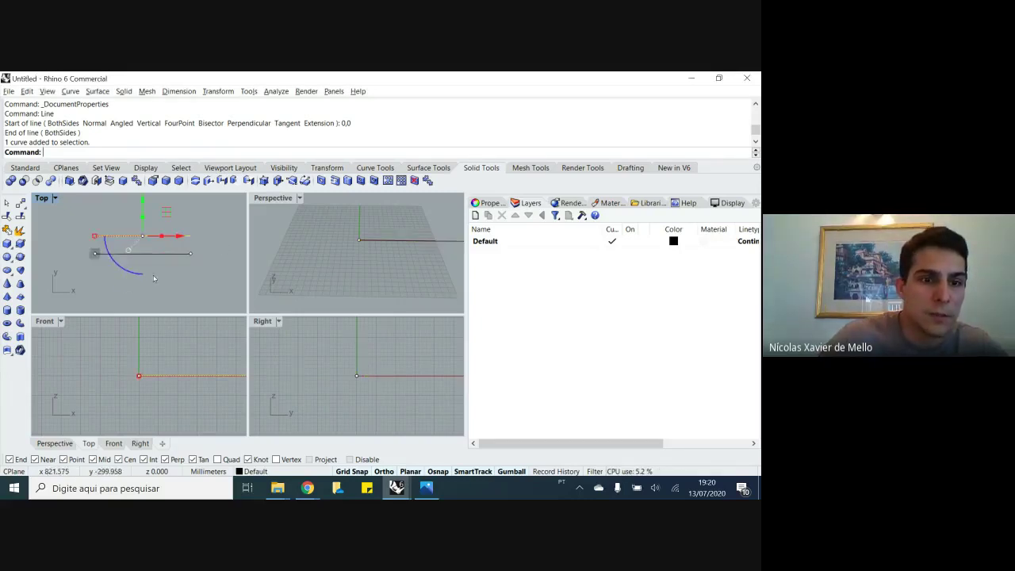
{"action": "key", "text": "Escape"}
Mirror the offset line across the X axis with Copy=Yes, using plane points 0,0,0, 1,0,0 and 0,0,10
{"action": "left_click", "coordinate": [169, 228]}
{"action": "right_click_drag", "start_coordinate": [284, 239], "coordinate": [338, 253]}
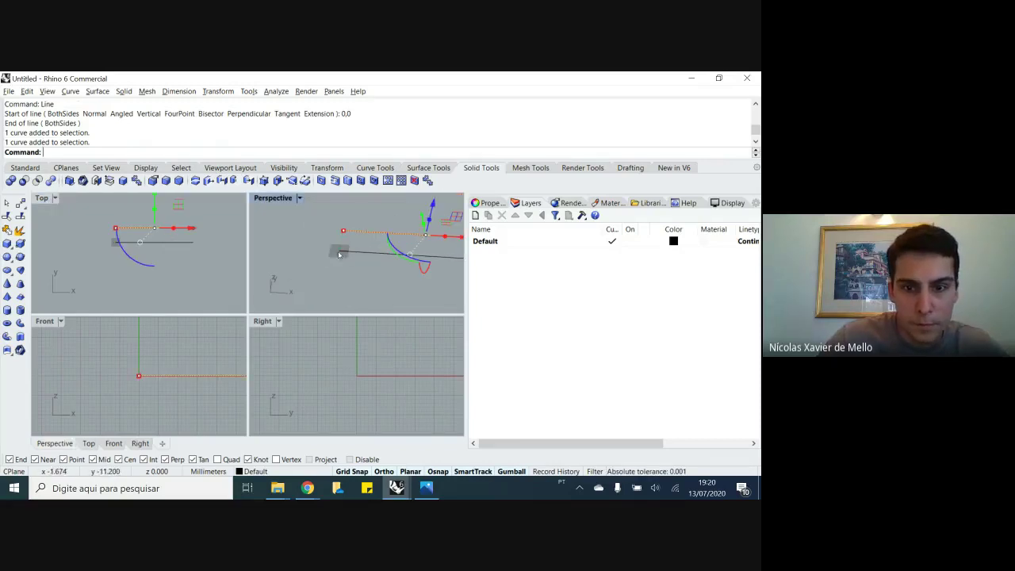
{"action": "left_click", "coordinate": [342, 229]}
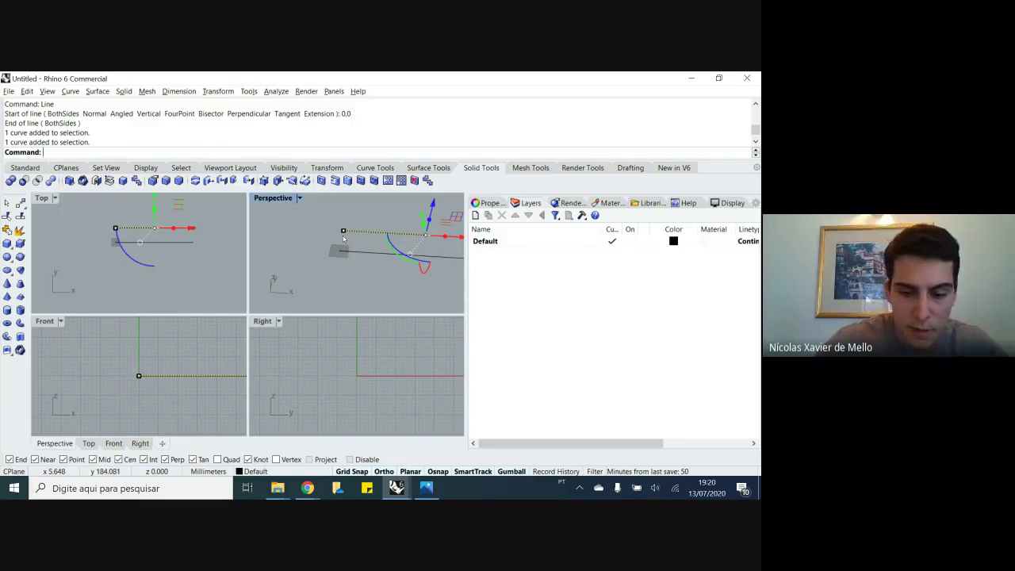
{"action": "type", "text": "m"}
{"action": "key", "text": "Return"}
{"action": "right_click_drag", "start_coordinate": [336, 248], "coordinate": [349, 258]}
{"action": "left_click", "coordinate": [312, 283]}
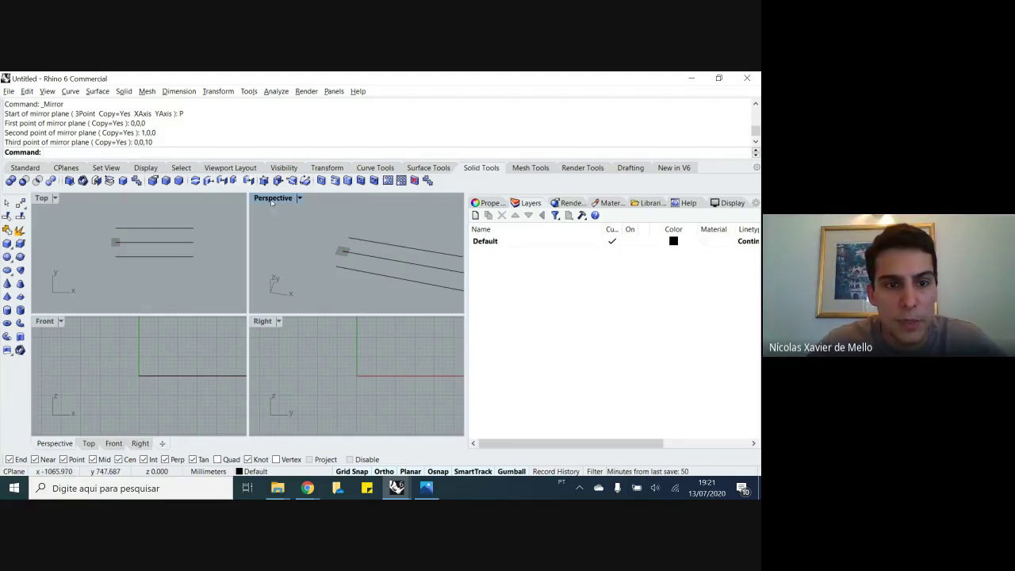
Undo the last mirror operation
{"action": "left_click", "coordinate": [161, 227]}
{"action": "type", "text": "M"}
{"action": "key", "text": "Escape"}
{"action": "scroll", "coordinate": [163, 230], "scroll_direction": "up", "scroll_amount": 2}
{"action": "scroll", "coordinate": [389, 386], "scroll_direction": "down", "scroll_amount": 2}
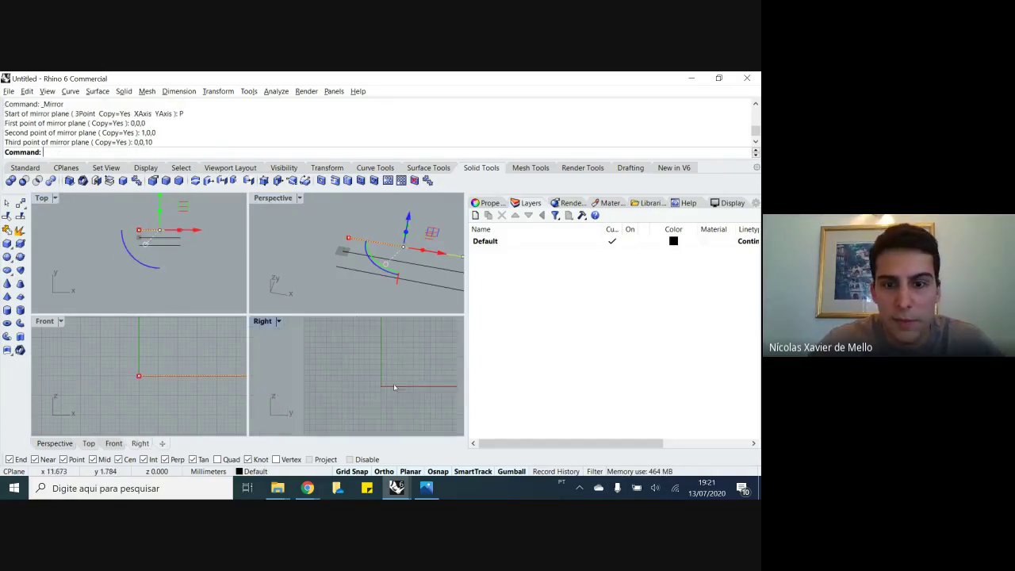
{"action": "right_click_drag", "start_coordinate": [381, 290], "coordinate": [373, 269]}
{"action": "scroll", "coordinate": [402, 379], "scroll_direction": "up", "scroll_amount": 4}
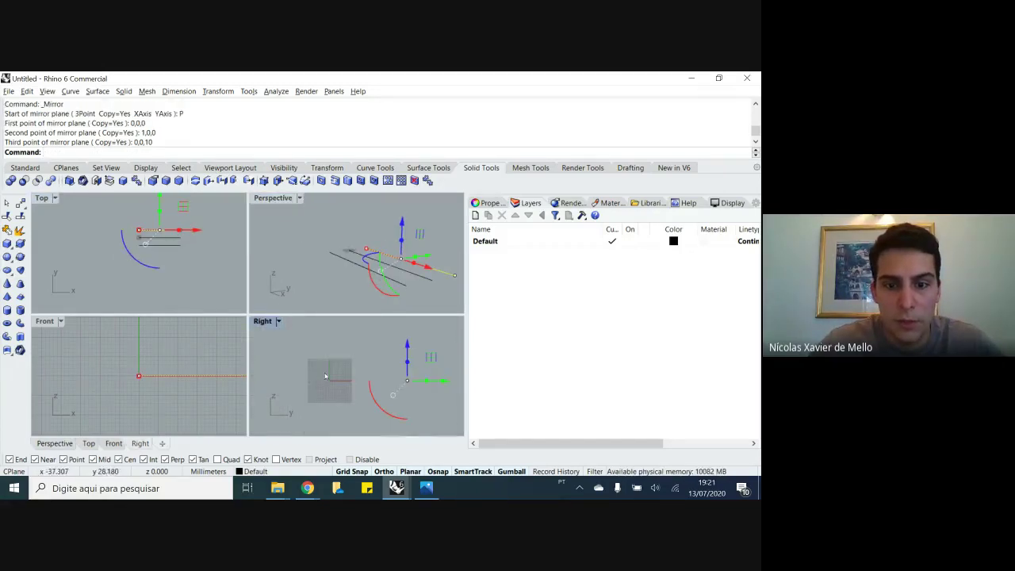
{"action": "left_click", "coordinate": [391, 295], "text": "ctrl"}
{"action": "left_click", "coordinate": [390, 295]}
{"action": "right_click_drag", "start_coordinate": [390, 295], "coordinate": [399, 262]}
{"action": "key", "text": "ctrl+z"}
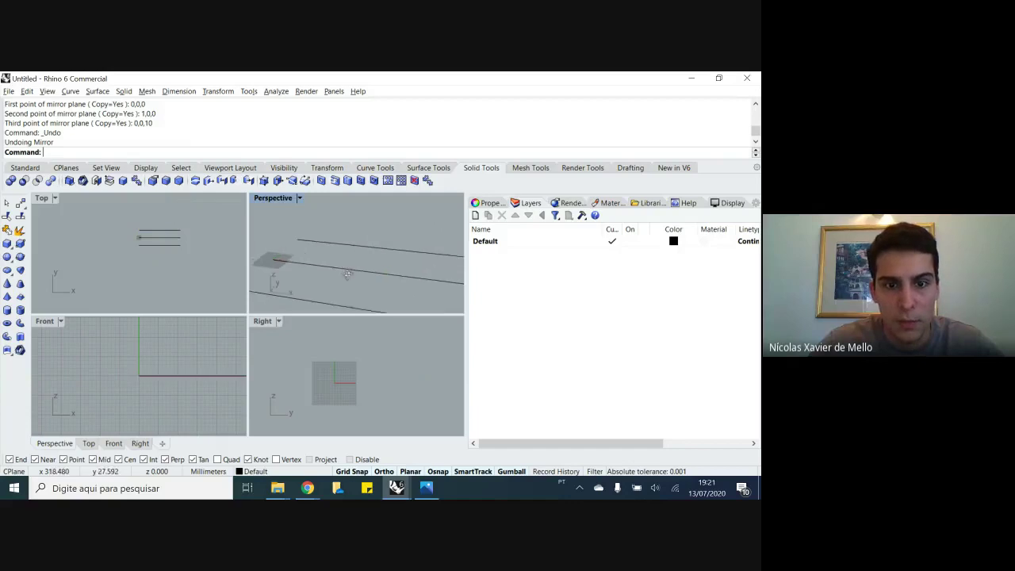
Draw a line joining the origin-side ends of the two outer parallel lines and select it
{"action": "scroll", "coordinate": [309, 268], "scroll_direction": "down", "scroll_amount": 2}
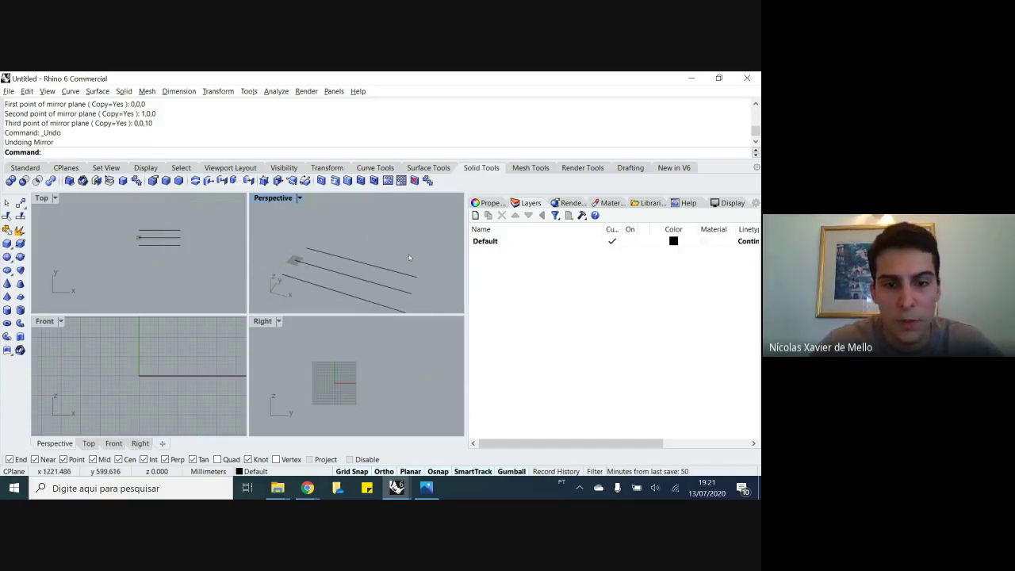
{"action": "scroll", "coordinate": [333, 290], "scroll_direction": "down", "scroll_amount": 3}
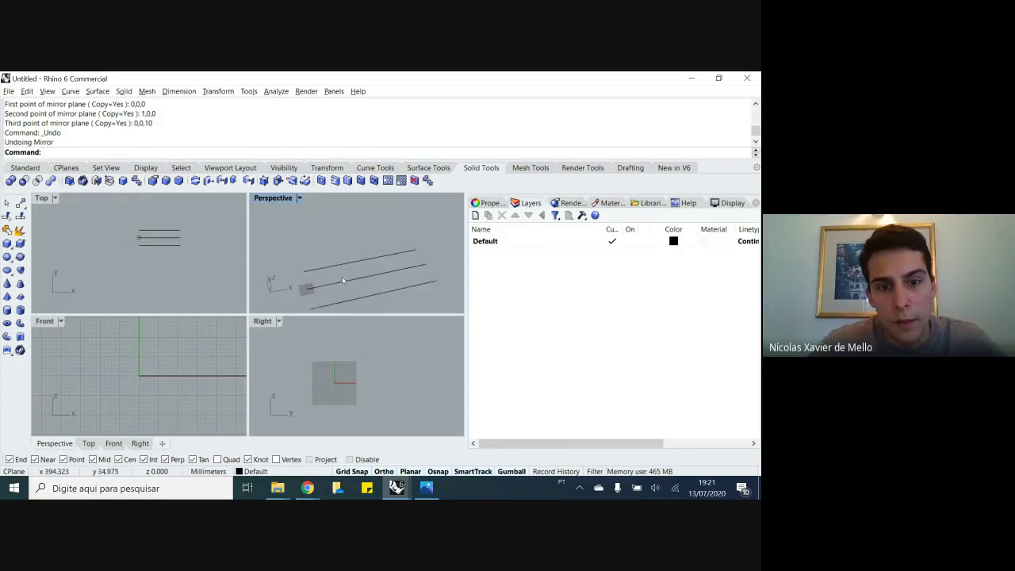
{"action": "right_click_drag", "start_coordinate": [330, 290], "coordinate": [313, 310]}
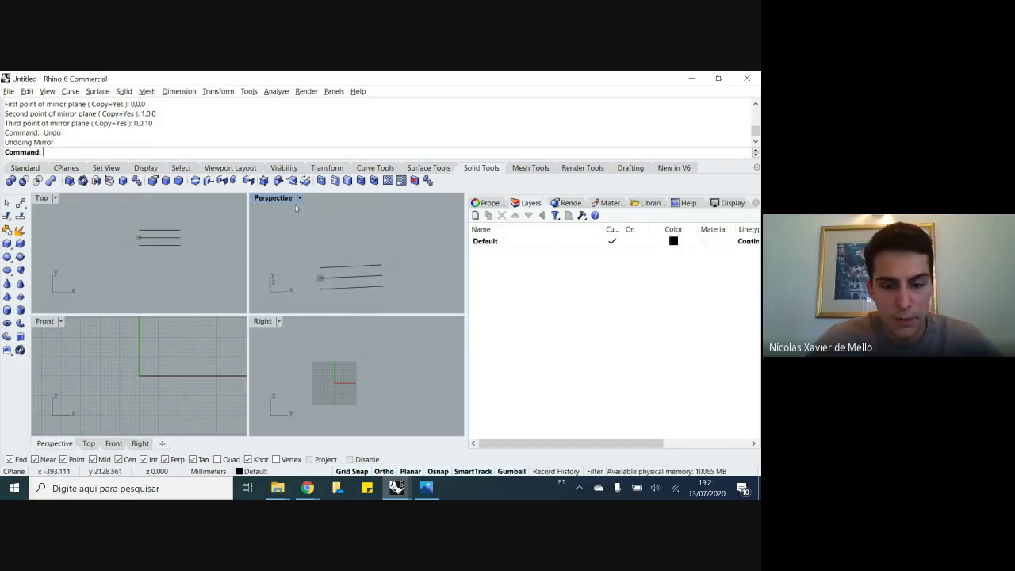
{"action": "type", "text": "Line"}
{"action": "key", "text": "Return"}
{"action": "left_click", "coordinate": [411, 383]}
{"action": "left_click", "coordinate": [321, 288]}
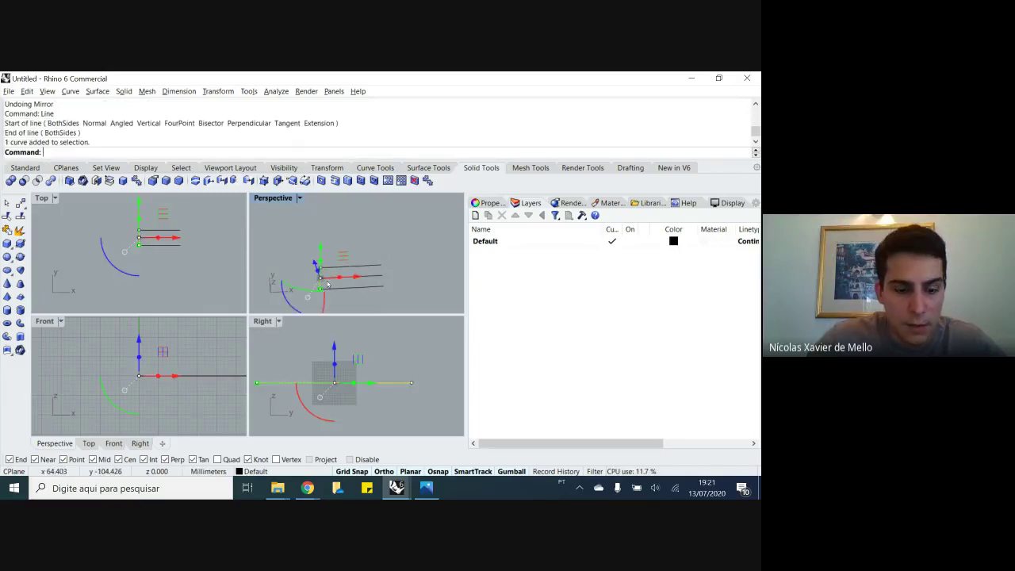
Copy the cross line joining the parallel lines 450 mm in the positive X direction, keeping the original
{"action": "left_click", "coordinate": [351, 277]}
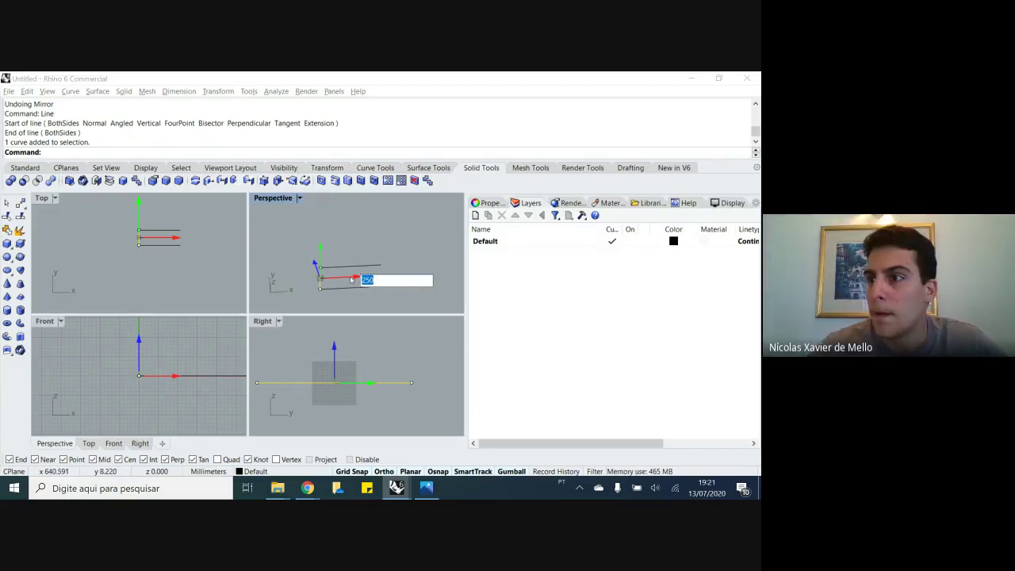
{"action": "type", "text": "45"}
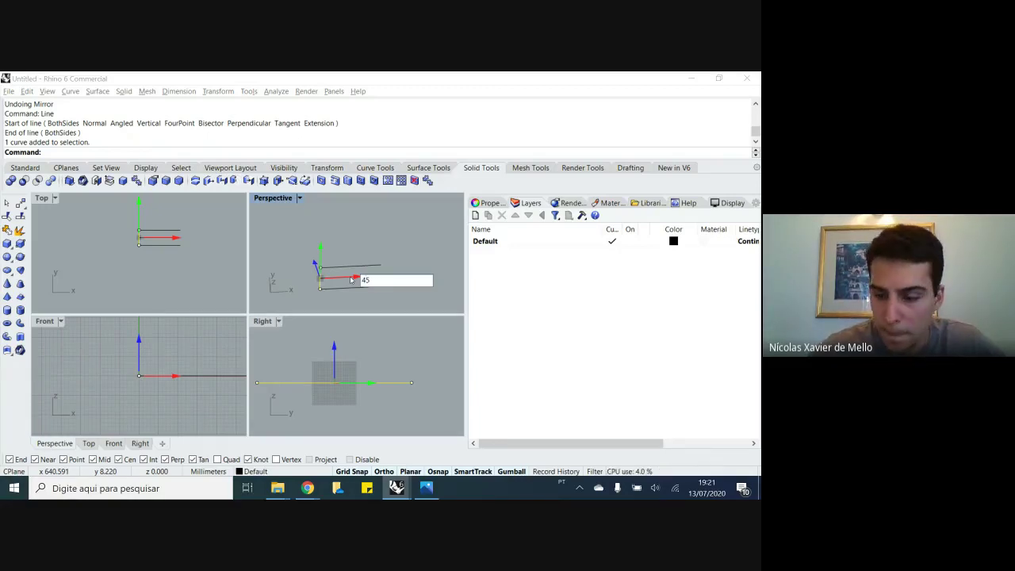
{"action": "key", "text": "Return"}
{"action": "key", "text": "Escape"}
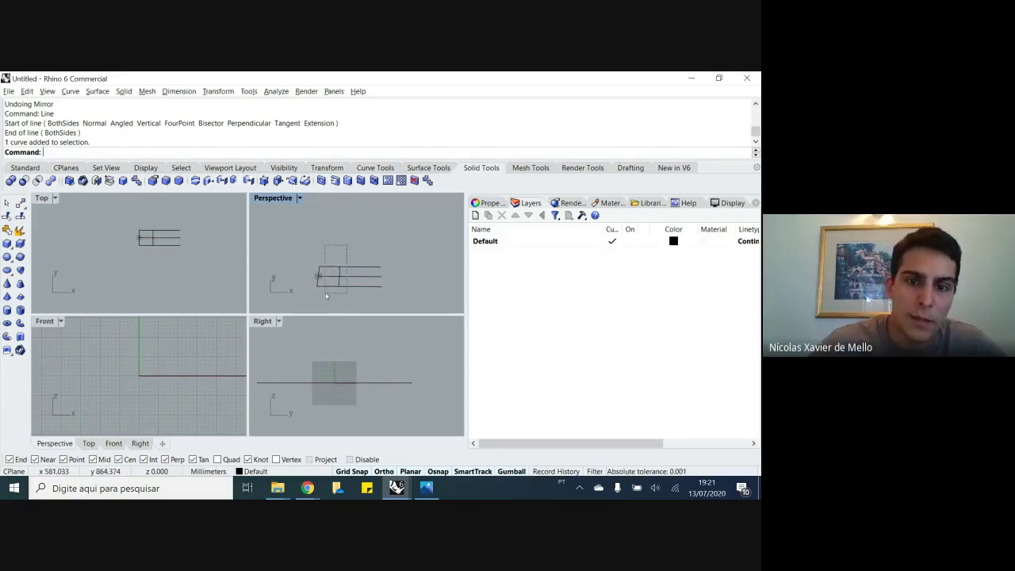
Trim off the ends of the three parallel lines that extend past the copied cross line
{"action": "left_click_drag", "start_coordinate": [325, 296], "coordinate": [298, 285]}
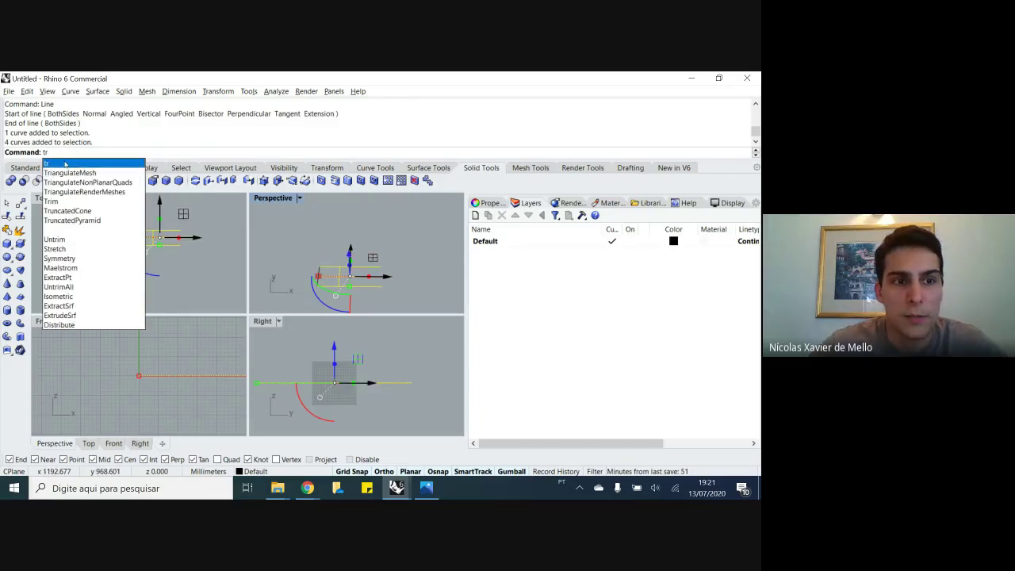
{"action": "left_click", "coordinate": [65, 163]}
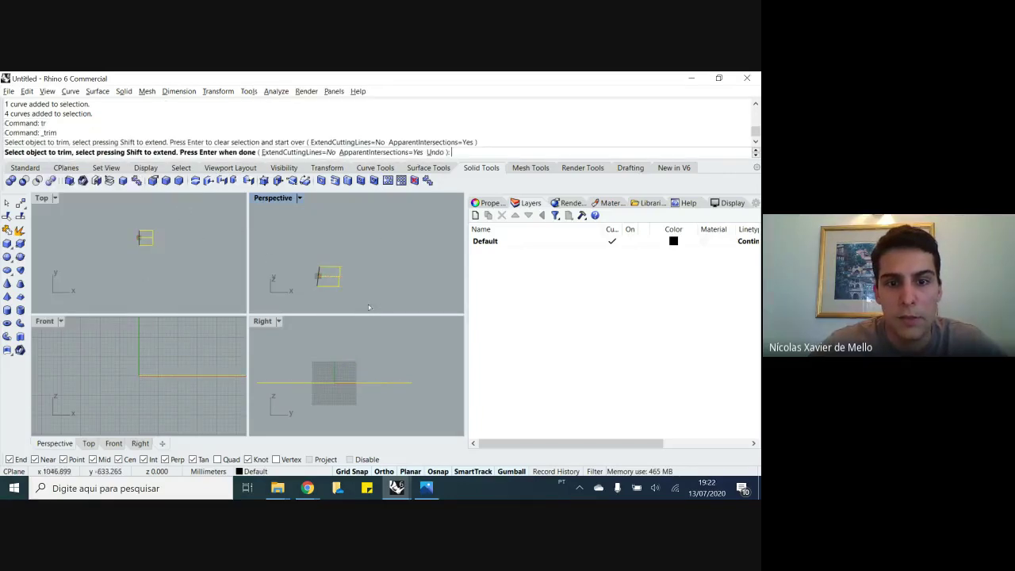
{"action": "key", "text": "Return"}
Select the four outer lines of the seat rectangle, leaving out the middle line, and move them 500 mm up in Z
{"action": "right_click_drag", "start_coordinate": [369, 307], "coordinate": [326, 240]}
{"action": "right_click_drag", "start_coordinate": [405, 214], "coordinate": [357, 238]}
{"action": "key", "text": "ctrl+z"}
{"action": "key", "text": "ctrl+z"}
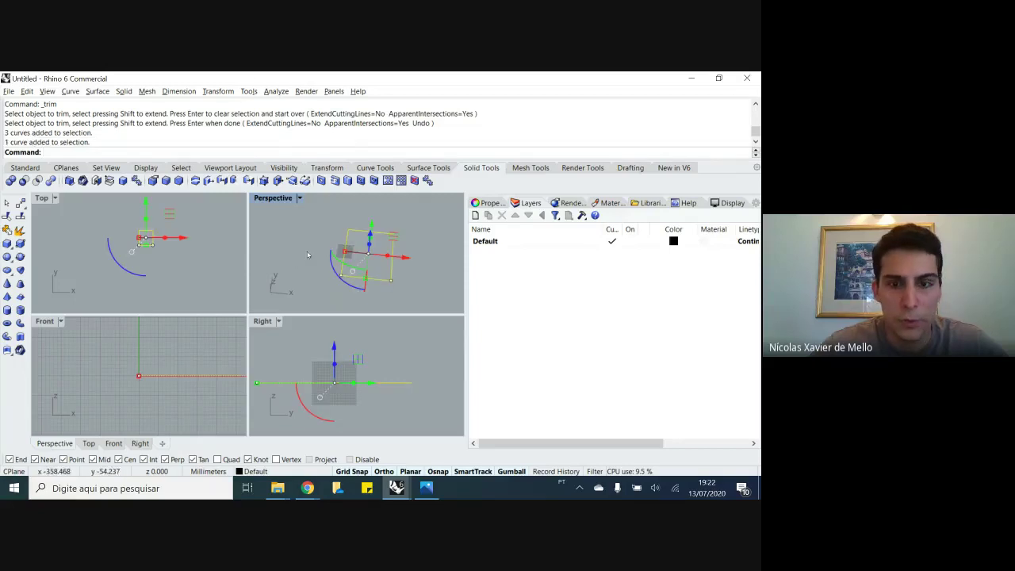
{"action": "key", "text": "ctrl+z"}
{"action": "left_click", "coordinate": [370, 229]}
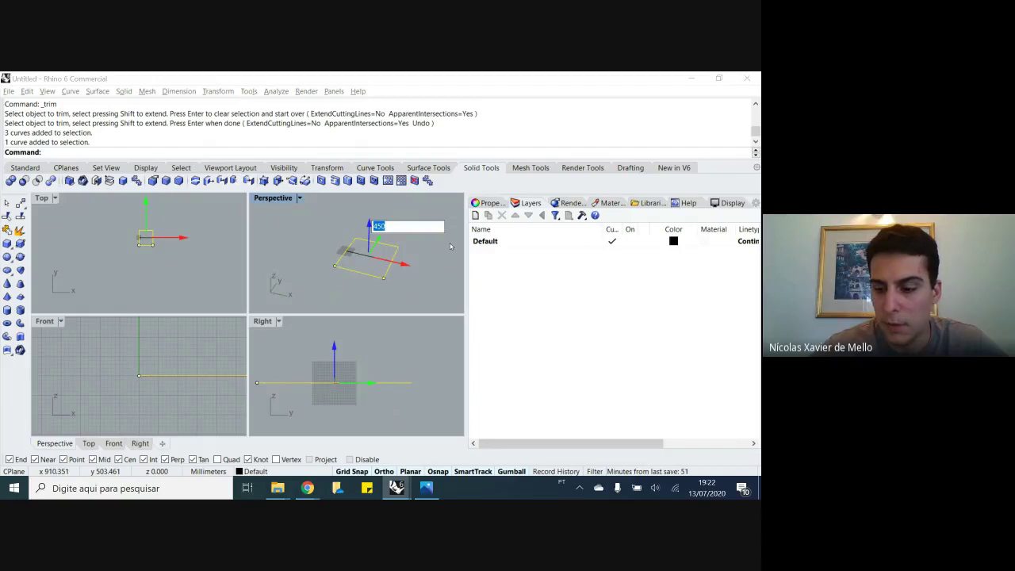
{"action": "type", "text": "50"}
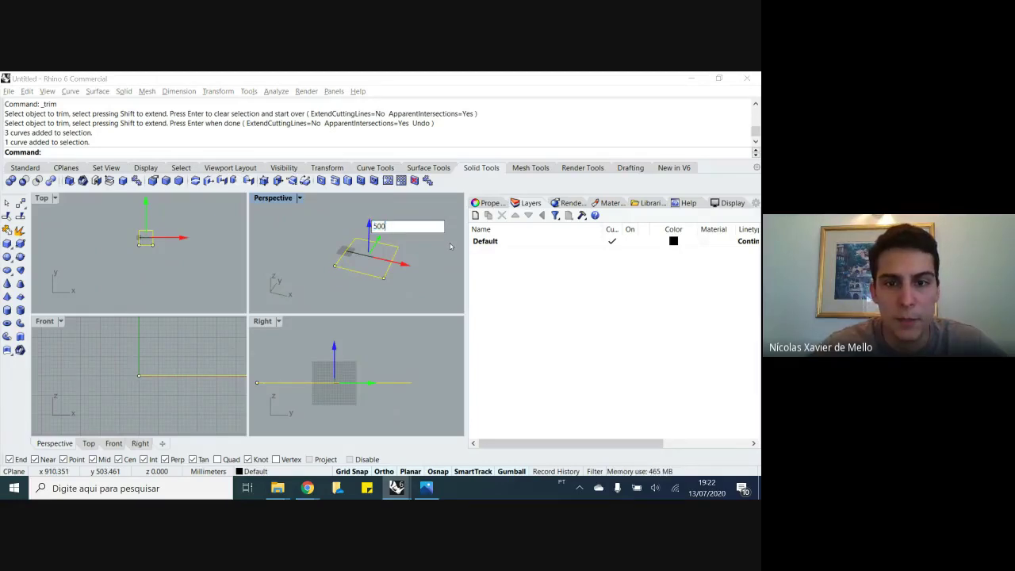
{"action": "key", "text": "ctrl+z"}
{"action": "key", "text": "ctrl+z"}
{"action": "right_click_drag", "start_coordinate": [387, 246], "coordinate": [383, 249]}
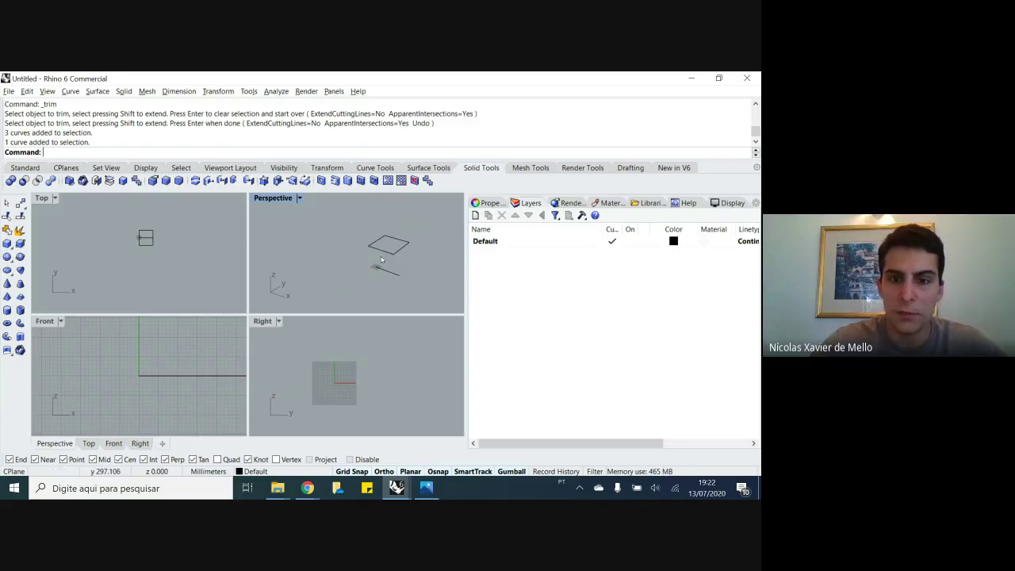
Copy the raised rectangle's two side lines parallel to X 200 mm upward in Z, keeping the originals
{"action": "left_click", "coordinate": [381, 260]}
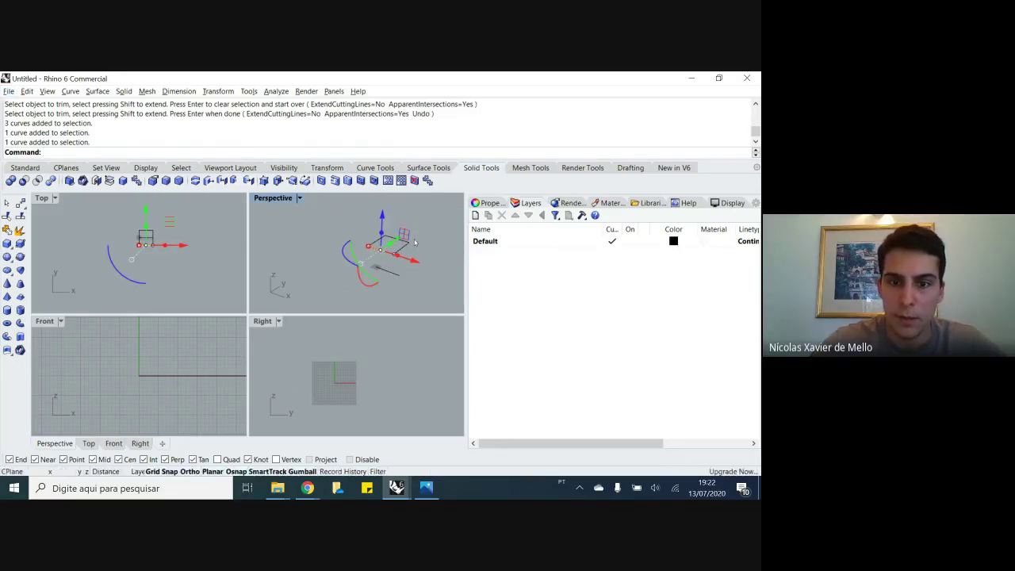
{"action": "key", "text": "Delete"}
{"action": "key", "text": "ctrl+z"}
{"action": "scroll", "coordinate": [380, 246], "scroll_direction": "up", "scroll_amount": 3}
{"action": "left_click", "coordinate": [414, 233]}
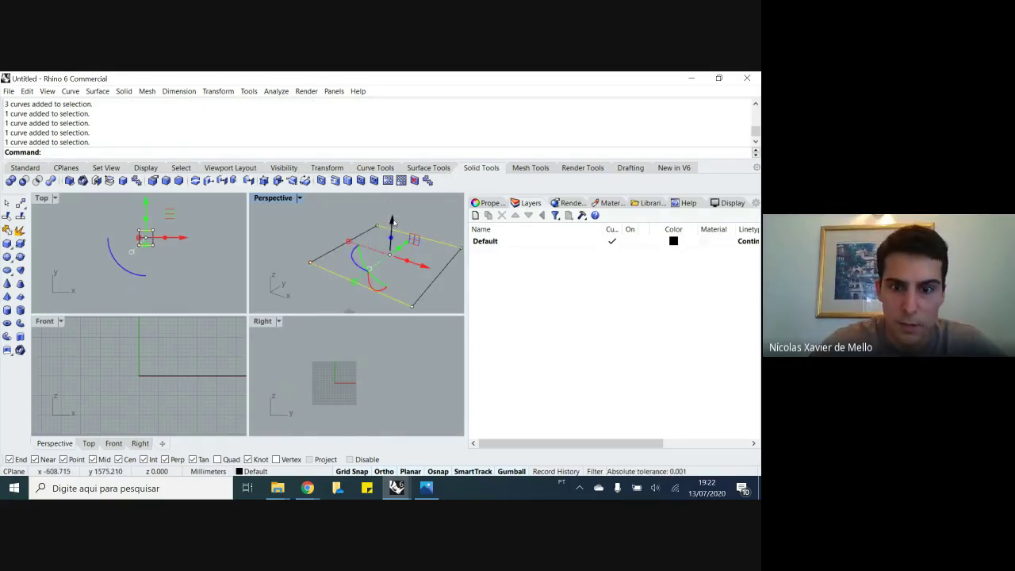
{"action": "left_click", "coordinate": [391, 220]}
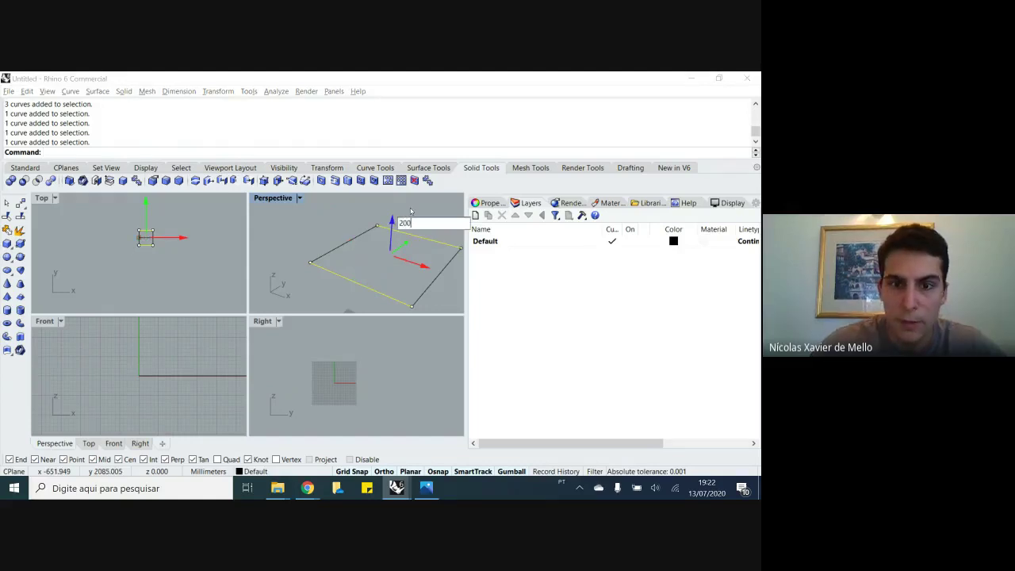
{"action": "type", "text": "200"}
{"action": "key", "text": "Return"}
{"action": "scroll", "coordinate": [411, 210], "scroll_direction": "down", "scroll_amount": 3}
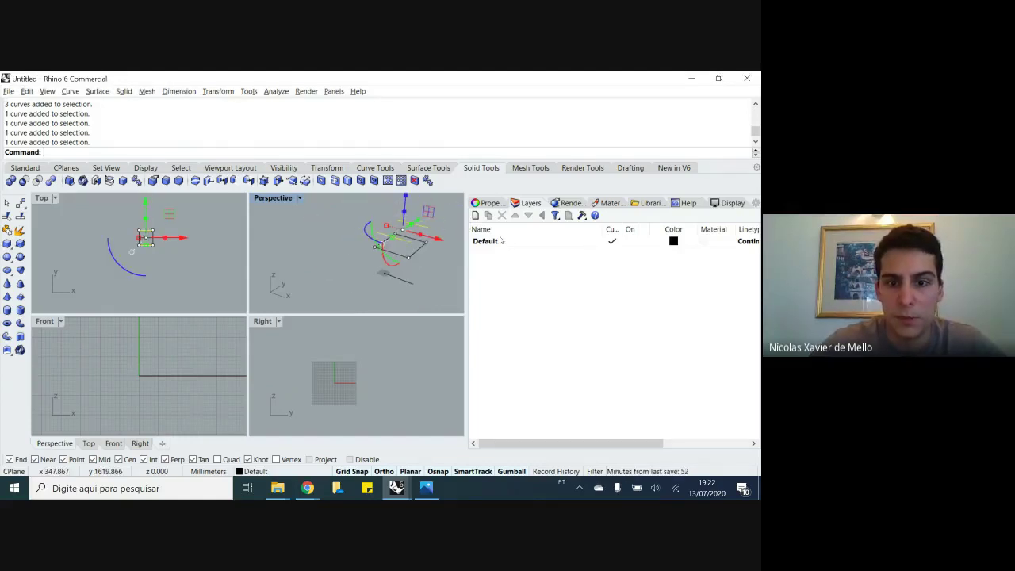
{"action": "key", "text": "Escape"}
Draw a vertical line from the X=450 end of the negative-Y armrest line down to about 157 mm below the ground line
{"action": "right_click_drag", "start_coordinate": [438, 253], "coordinate": [437, 234]}
{"action": "type", "text": "line"}
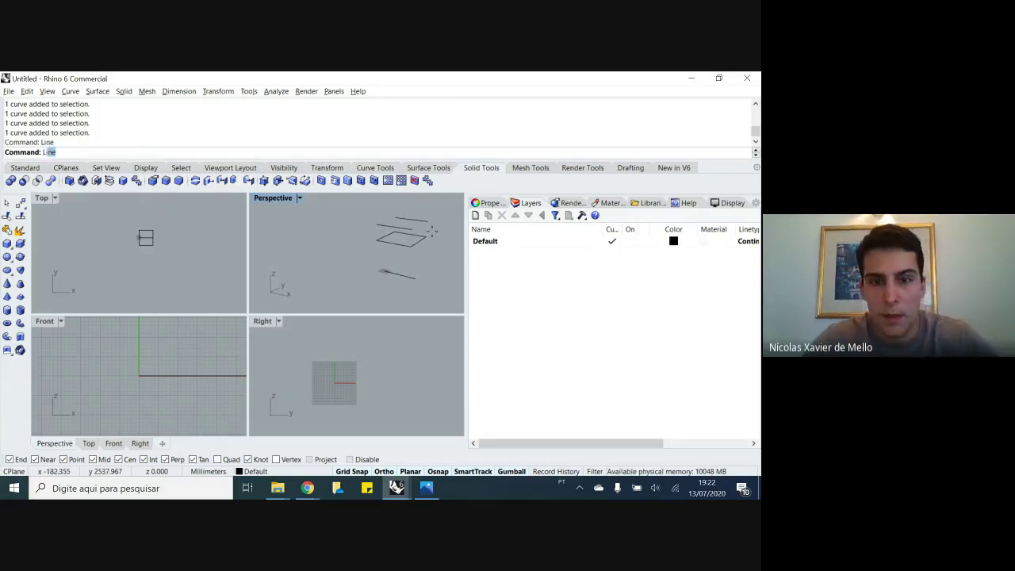
{"action": "key", "text": "Return"}
{"action": "left_click", "coordinate": [411, 229]}
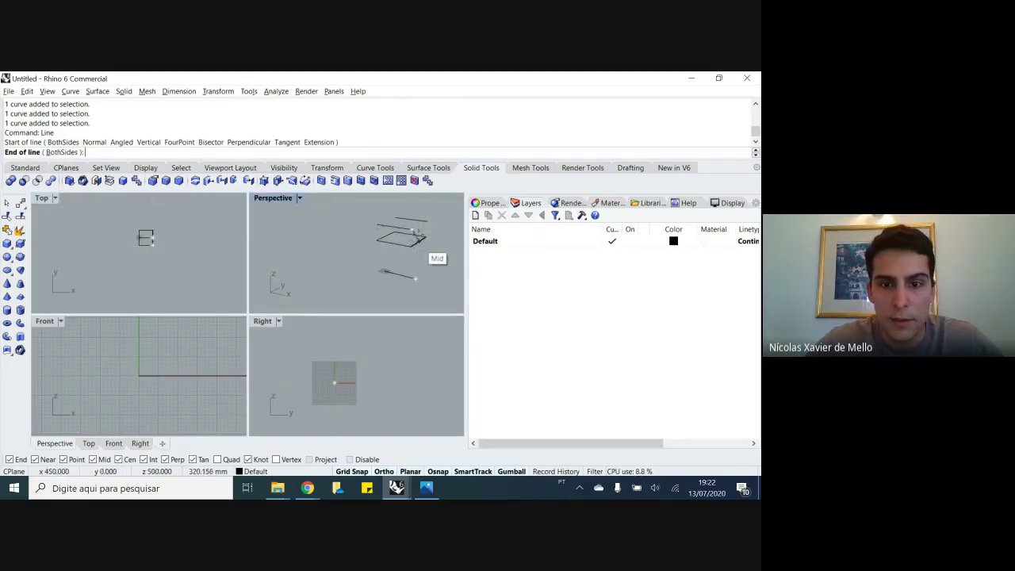
{"action": "scroll", "coordinate": [111, 361], "scroll_direction": "down", "scroll_amount": 5}
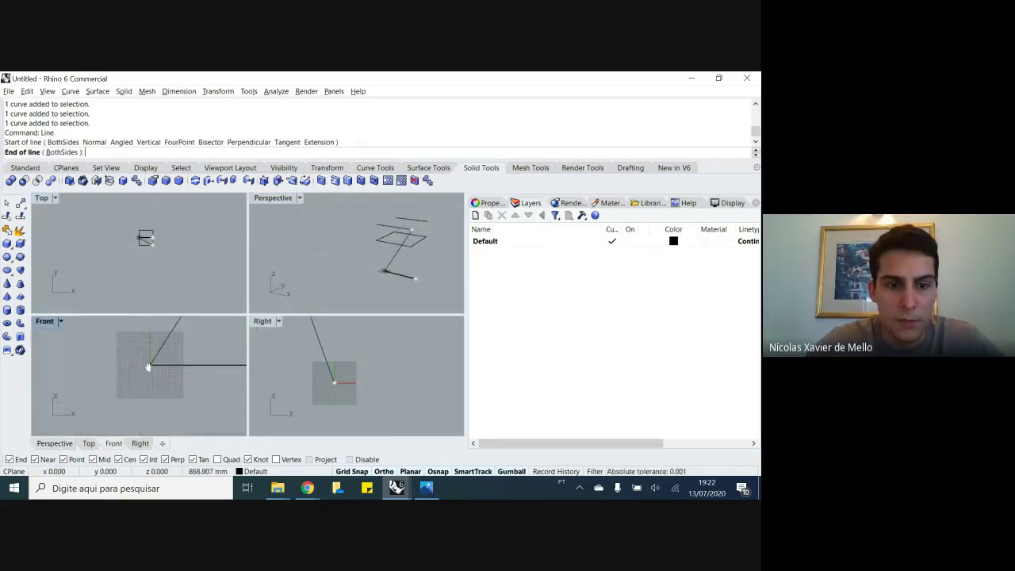
{"action": "scroll", "coordinate": [108, 361], "scroll_direction": "down", "scroll_amount": 2}
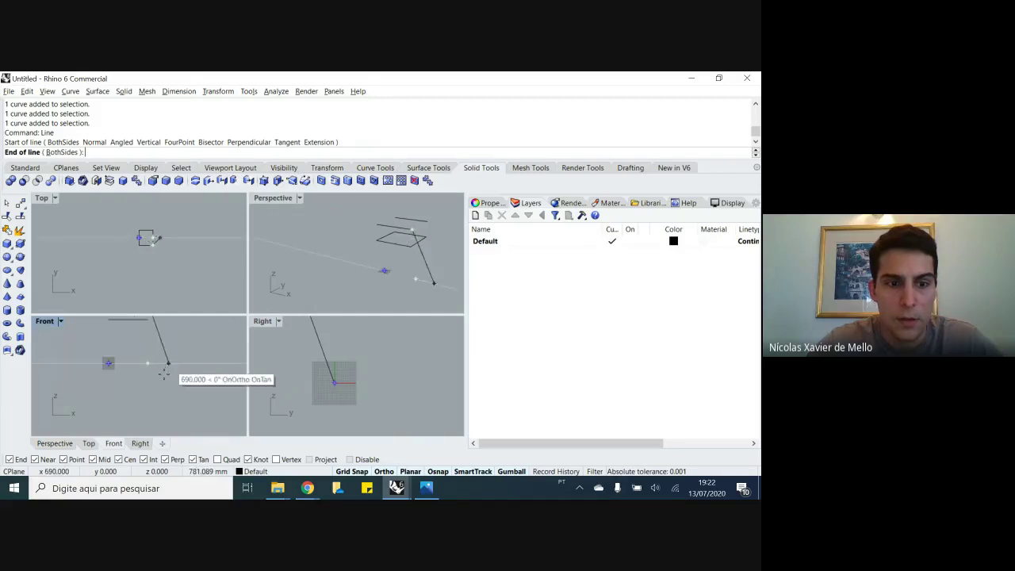
{"action": "left_click", "coordinate": [153, 376]}
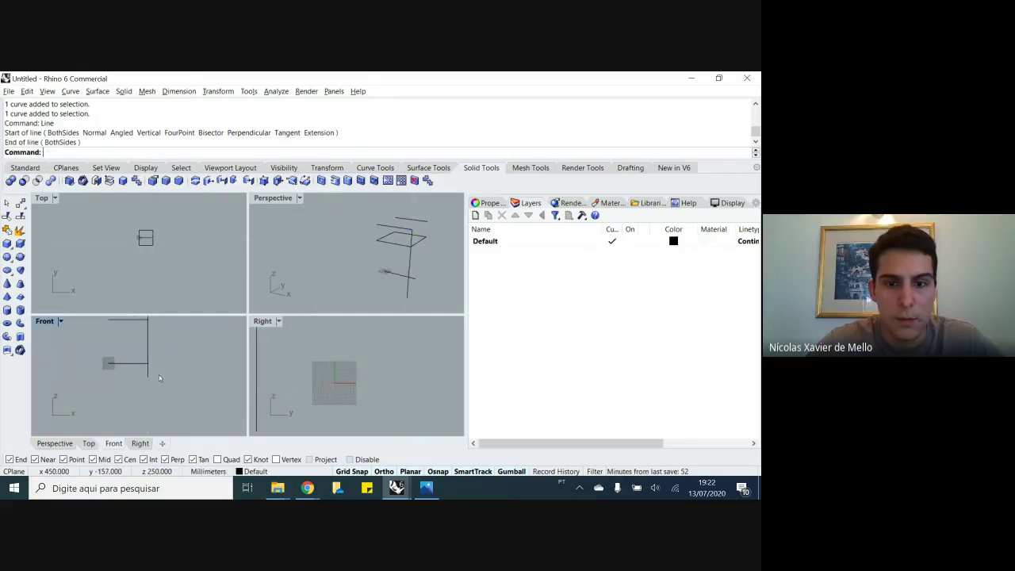
Check the new vertical leg line against the side and three-quarter reference photos of the chair in Photos, returning to Rhino
{"action": "right_click_drag", "start_coordinate": [433, 254], "coordinate": [396, 267]}
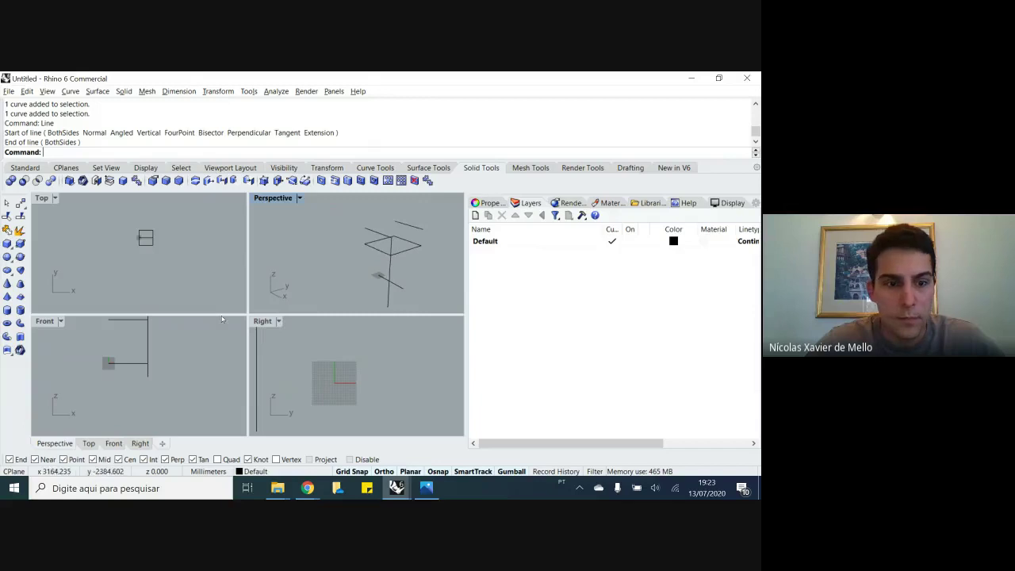
{"action": "left_click_drag", "start_coordinate": [200, 378], "coordinate": [119, 346]}
{"action": "scroll", "coordinate": [146, 369], "scroll_direction": "up", "scroll_amount": 3}
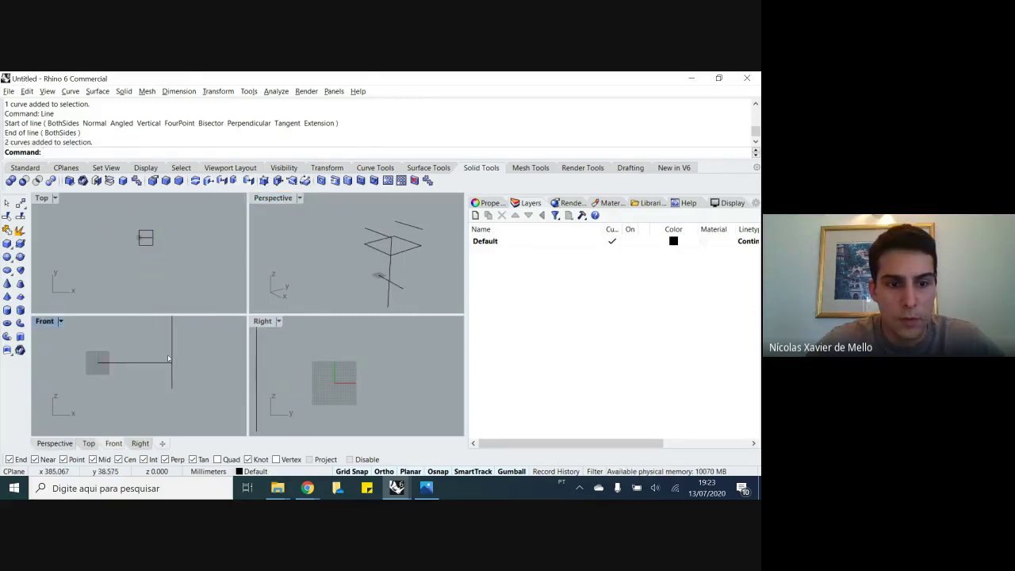
{"action": "scroll", "coordinate": [176, 372], "scroll_direction": "down", "scroll_amount": 3}
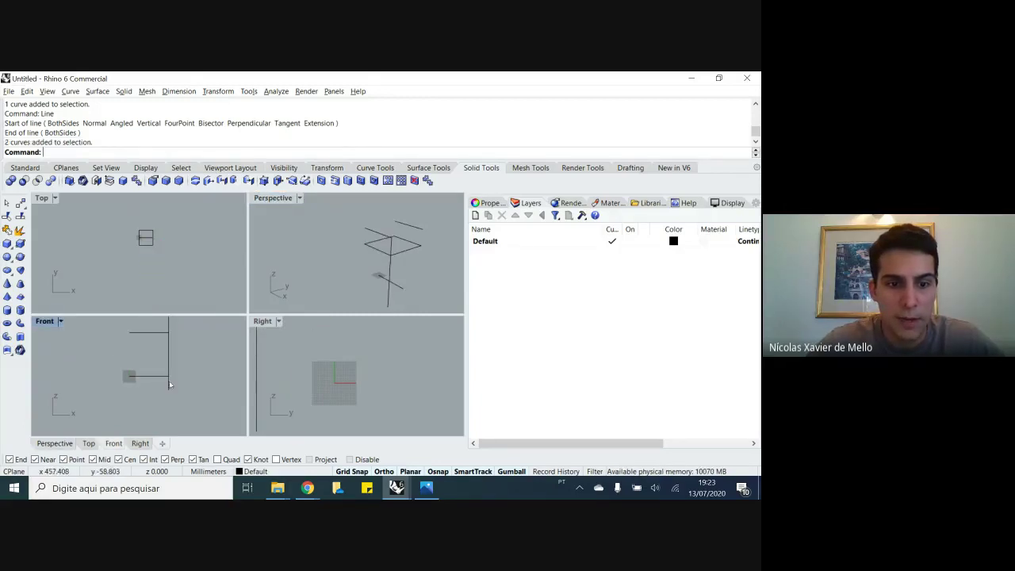
{"action": "left_click", "coordinate": [427, 487]}
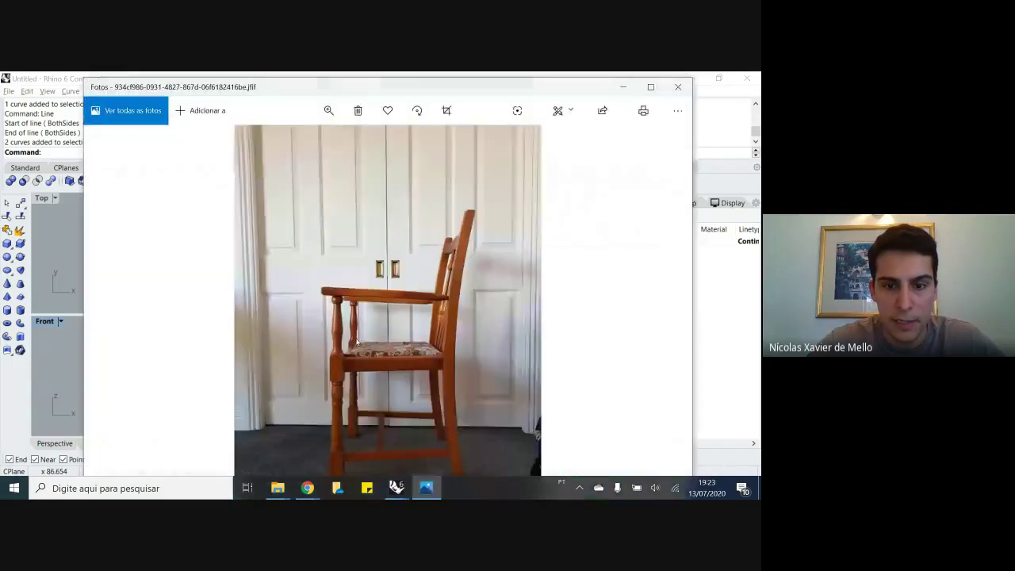
{"action": "key", "text": "Right"}
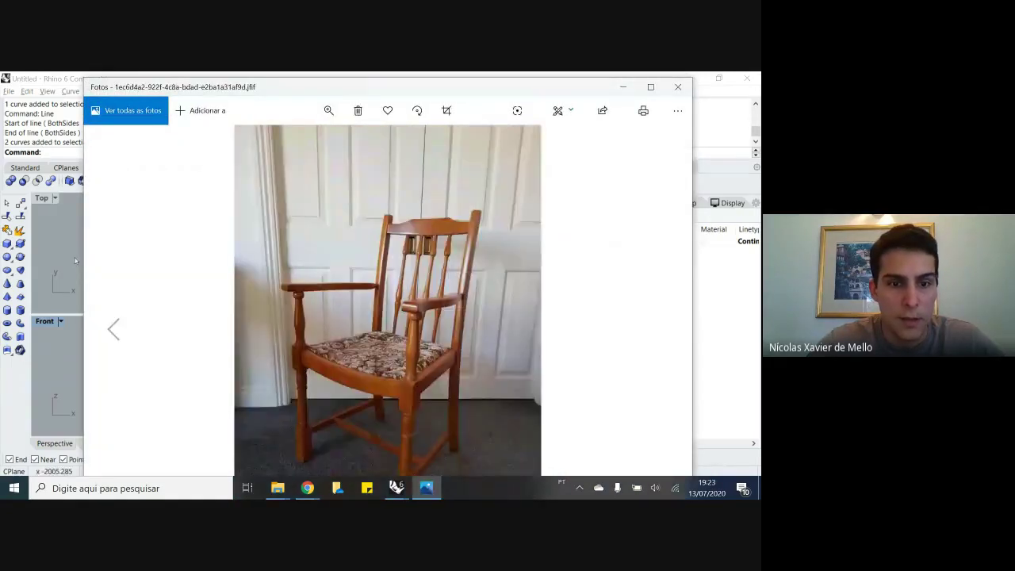
{"action": "left_click", "coordinate": [75, 260]}
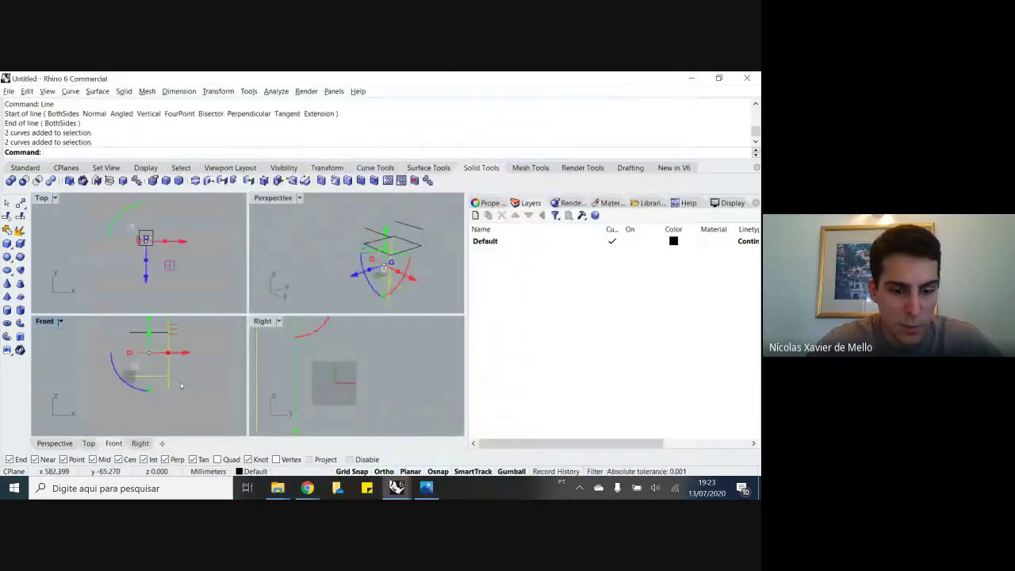
Trim the vertical leg line at the ground line in the Front view, removing its lower end
{"action": "key", "text": "Return"}
{"action": "left_click", "coordinate": [174, 396]}
{"action": "left_click", "coordinate": [176, 392]}
{"action": "key", "text": "ctrl+z"}
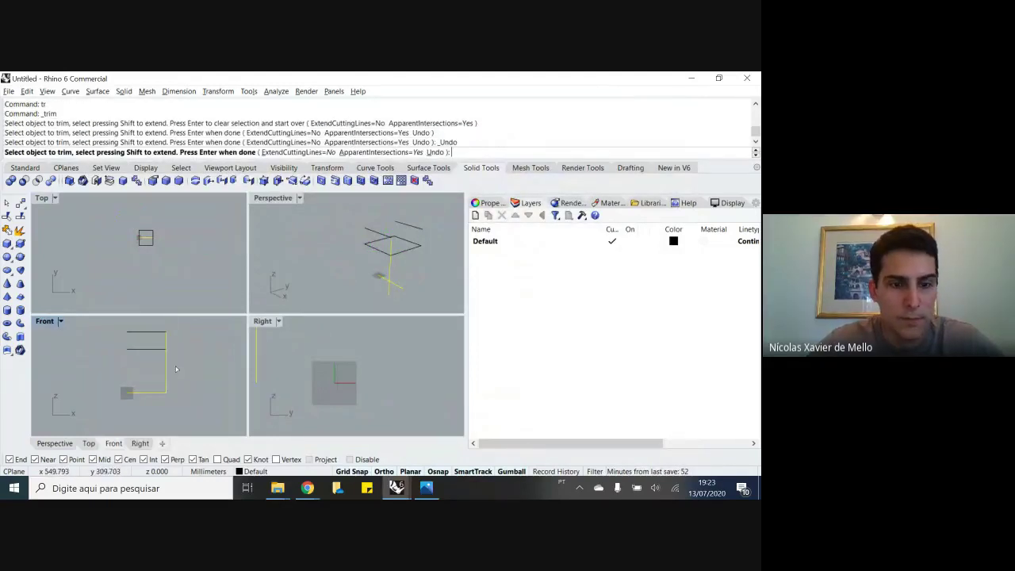
{"action": "key", "text": "Return"}
Inspect the shortened vertical leg line in the Perspective and Front views and undo its trim
{"action": "left_click", "coordinate": [356, 288]}
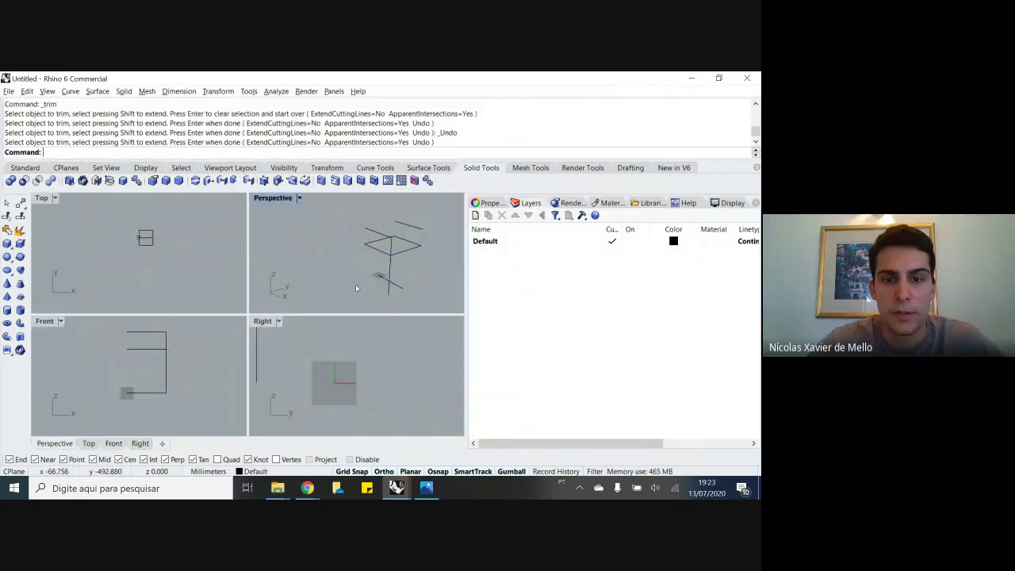
{"action": "left_click", "coordinate": [359, 277]}
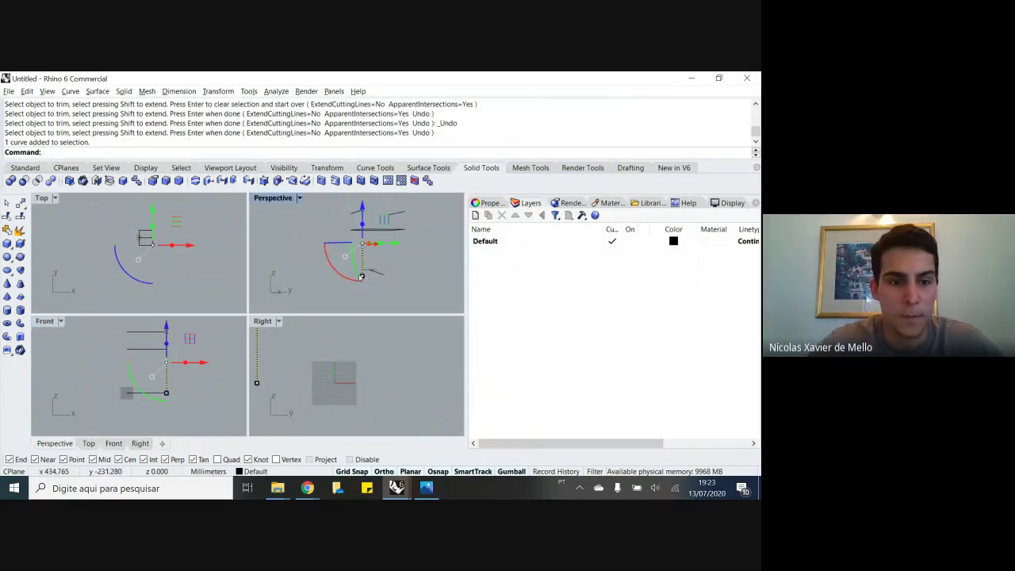
{"action": "key", "text": "Delete"}
{"action": "left_click", "coordinate": [213, 394]}
{"action": "scroll", "coordinate": [214, 396], "scroll_direction": "down", "scroll_amount": 2}
{"action": "right_click_drag", "start_coordinate": [330, 271], "coordinate": [344, 295]}
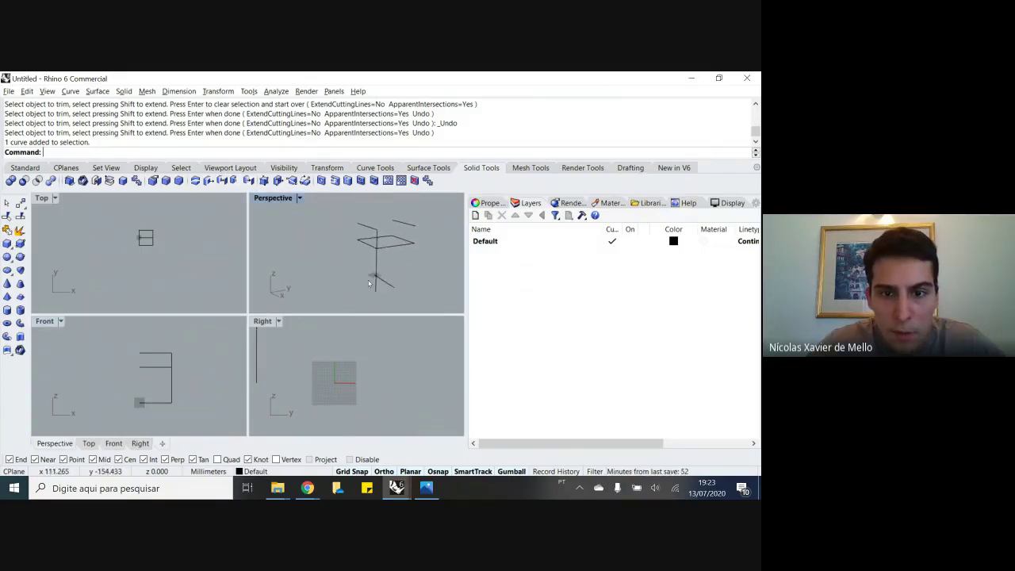
{"action": "left_click", "coordinate": [376, 275]}
{"action": "left_click", "coordinate": [172, 380]}
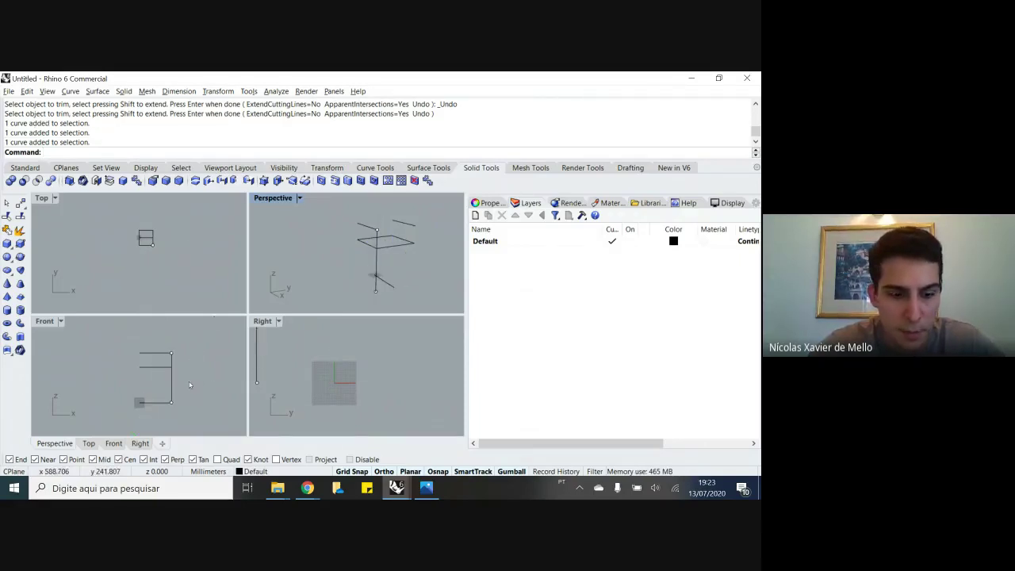
{"action": "key", "text": "ctrl+z"}
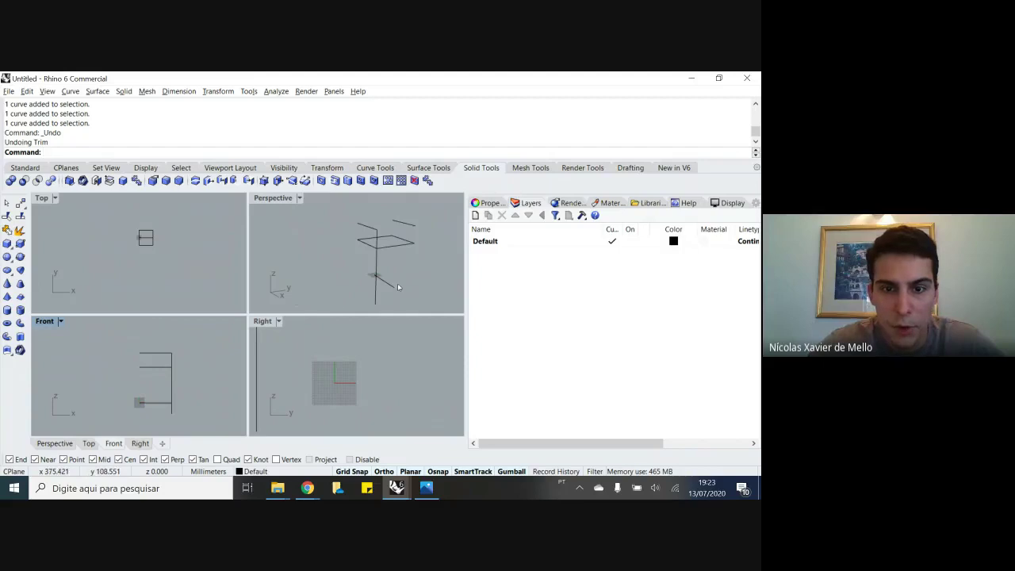
Use the vertical leg line and the X-axis line as cutting objects to trim away the leg portion below ground
{"action": "left_click_drag", "start_coordinate": [176, 427], "coordinate": [150, 413]}
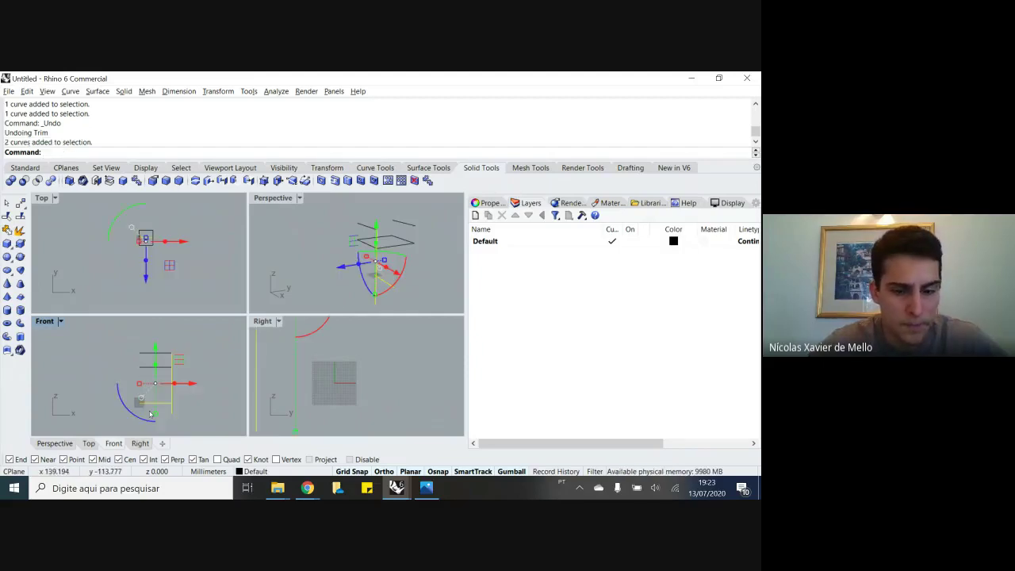
{"action": "type", "text": "tr"}
{"action": "key", "text": "Return"}
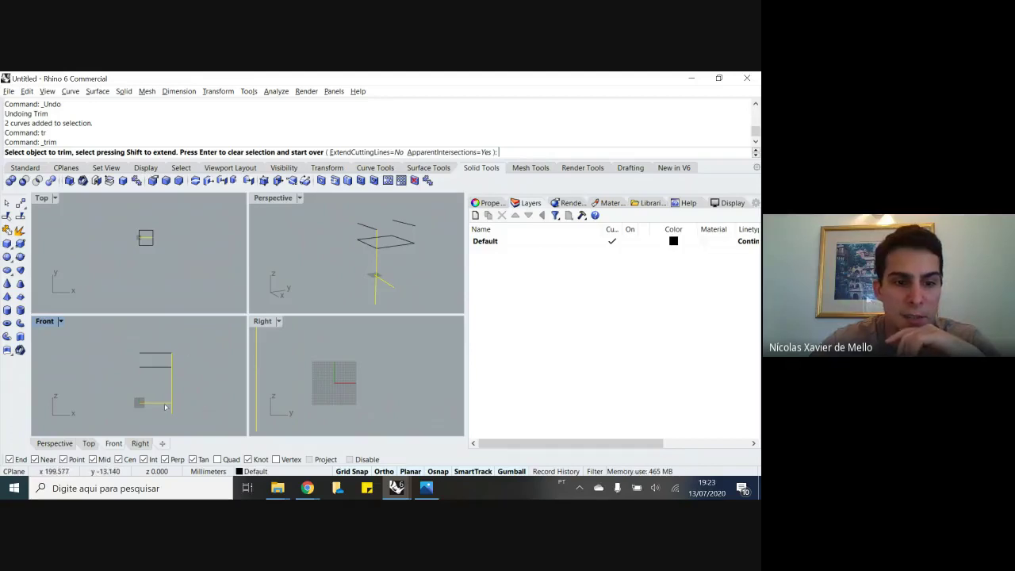
{"action": "scroll", "coordinate": [190, 382], "scroll_direction": "up", "scroll_amount": 2}
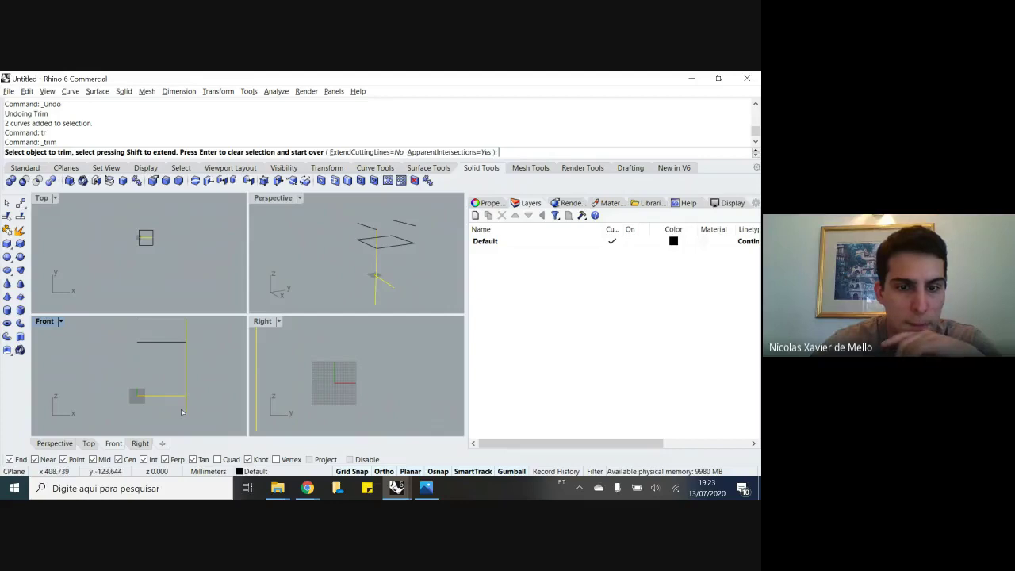
{"action": "right_click_drag", "start_coordinate": [396, 279], "coordinate": [364, 269]}
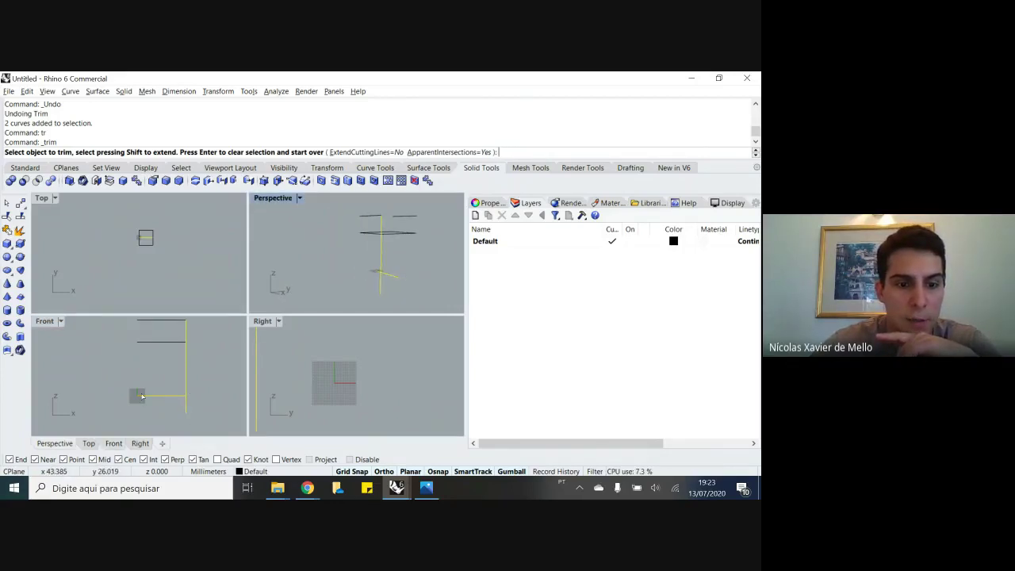
{"action": "left_click", "coordinate": [186, 403]}
{"action": "key", "text": "Return"}
{"action": "left_click", "coordinate": [379, 259]}
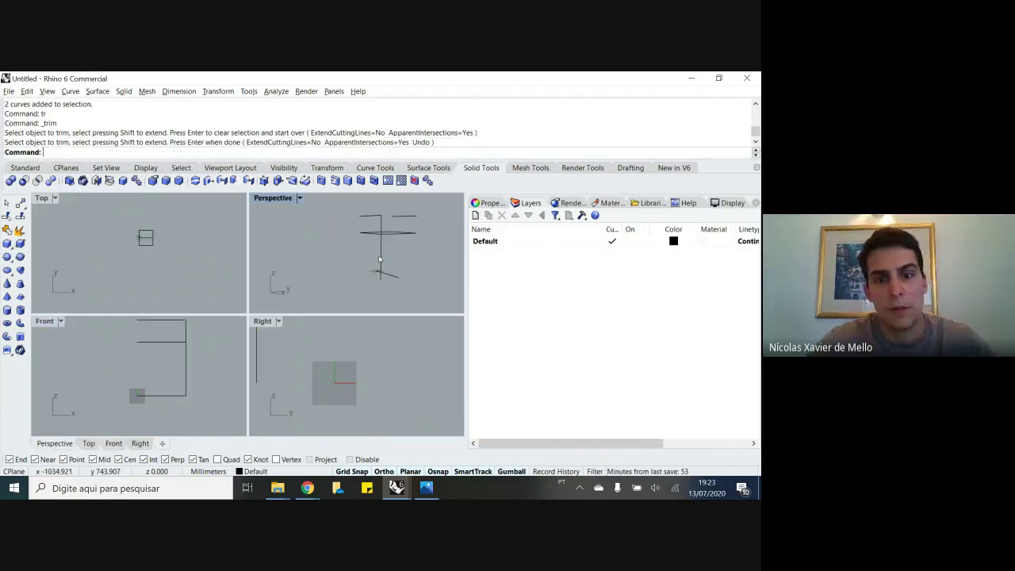
Mirror the front leg line across the X axis and copy it 450 mm back along X to the rear of the seat
{"action": "left_click", "coordinate": [379, 259]}
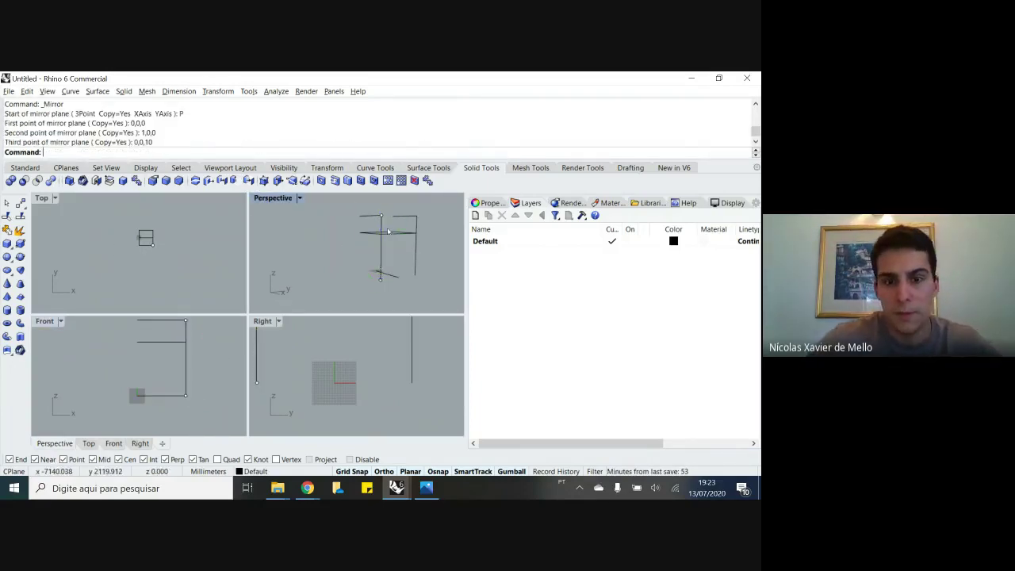
{"action": "right_click_drag", "start_coordinate": [426, 250], "coordinate": [411, 218]}
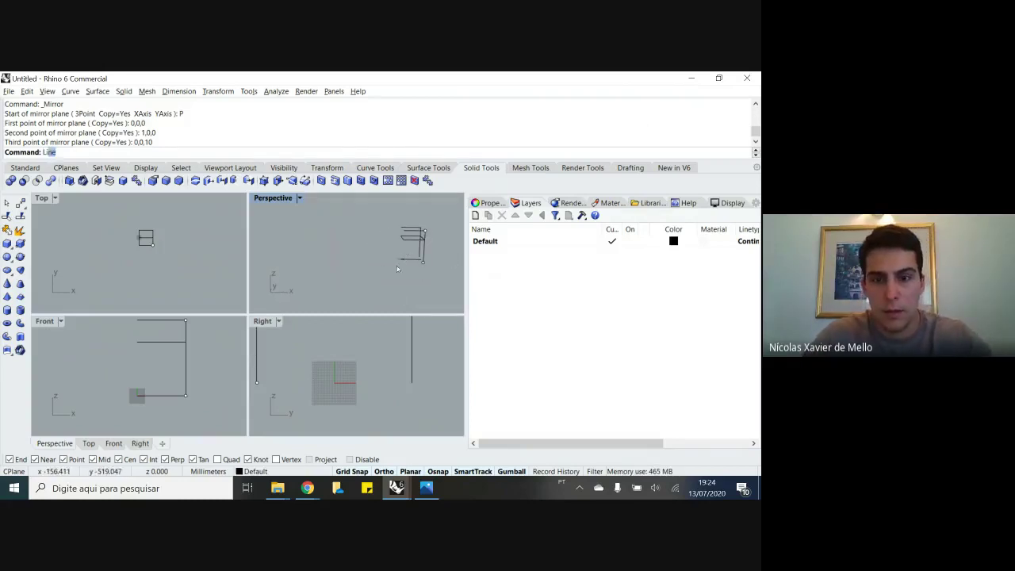
{"action": "left_click", "coordinate": [421, 252]}
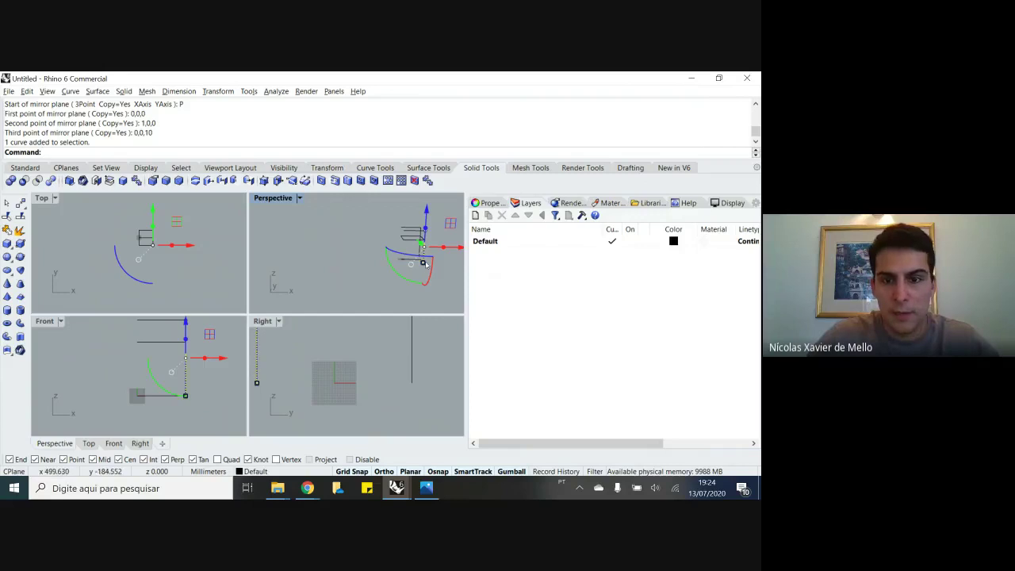
{"action": "left_click", "coordinate": [460, 249]}
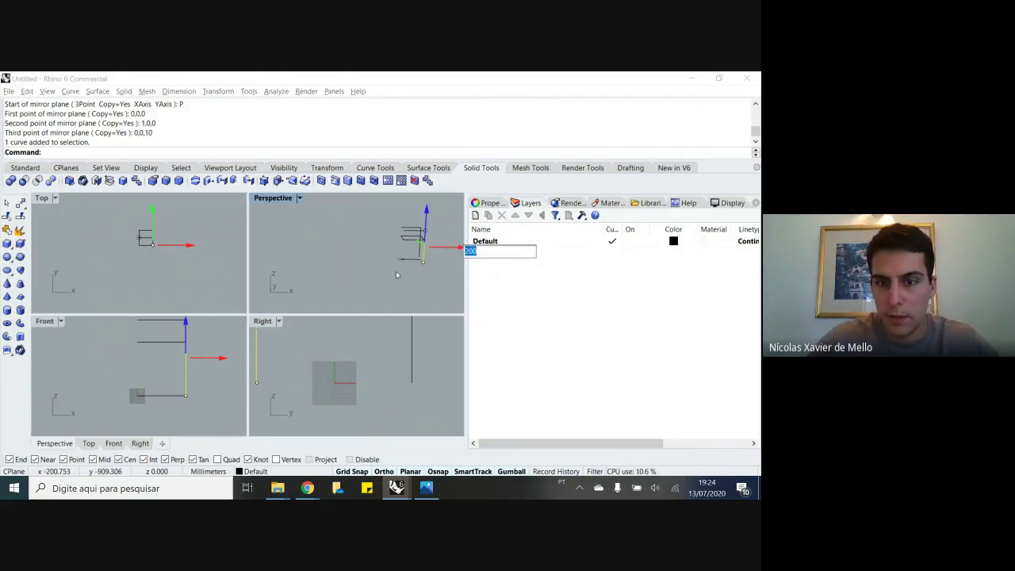
{"action": "type", "text": "-40"}
{"action": "key", "text": "Return"}
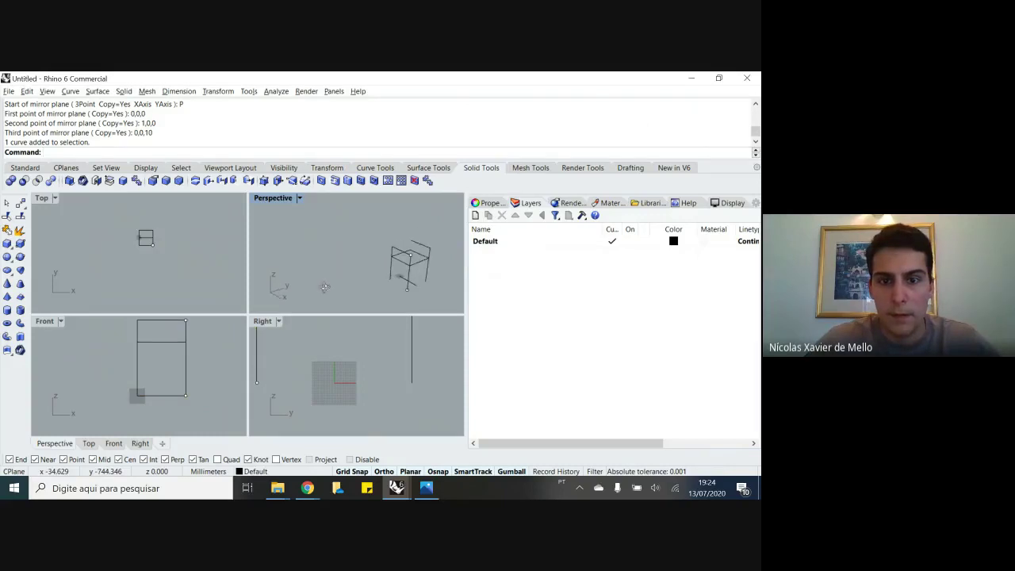
Raise the rear leg line's upper control point by 300 mm and mirror the extended leg across the X axis
{"action": "scroll", "coordinate": [373, 262], "scroll_direction": "up", "scroll_amount": 3}
{"action": "left_click", "coordinate": [375, 246]}
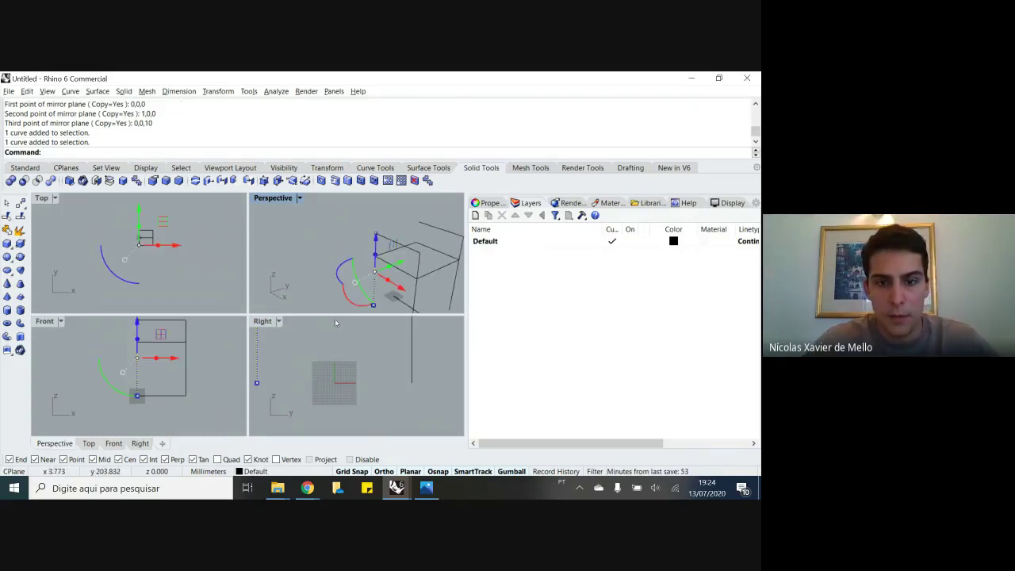
{"action": "key", "text": "F10"}
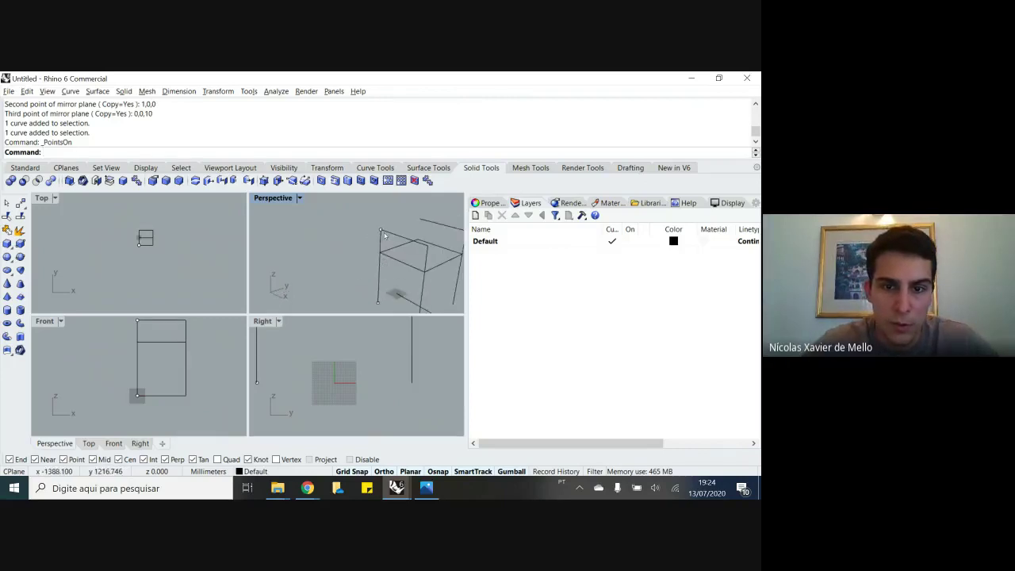
{"action": "left_click", "coordinate": [382, 231]}
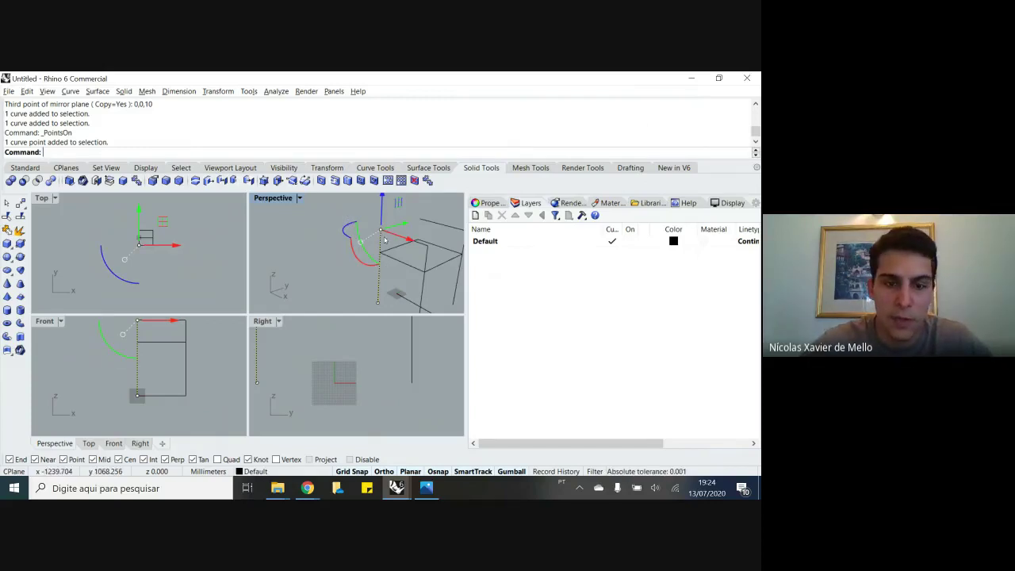
{"action": "right_click_drag", "start_coordinate": [385, 240], "coordinate": [334, 243]}
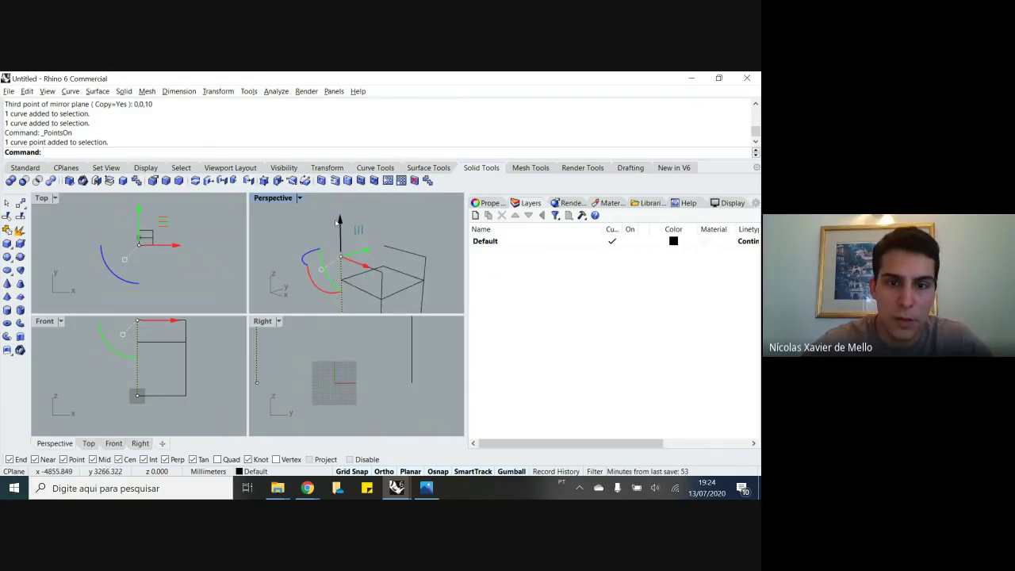
{"action": "left_click", "coordinate": [341, 221]}
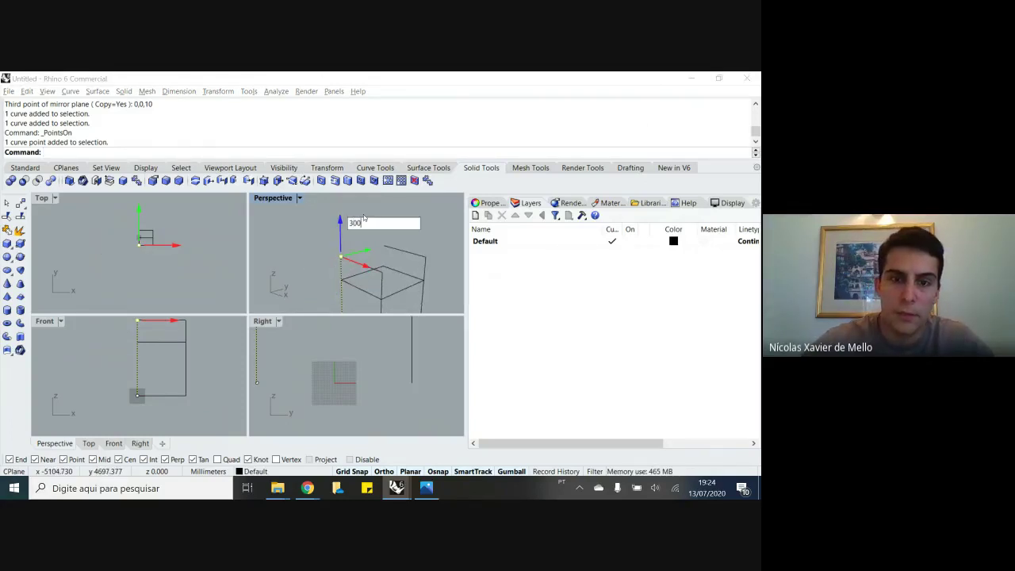
{"action": "key", "text": "Return"}
{"action": "scroll", "coordinate": [354, 261], "scroll_direction": "down", "scroll_amount": 3}
{"action": "left_click", "coordinate": [355, 262]}
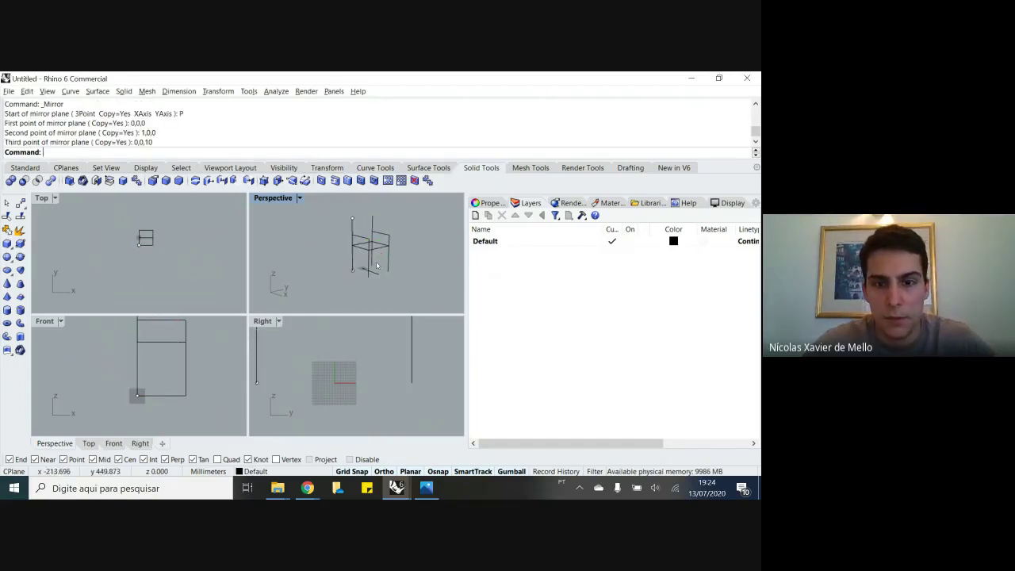
Draw a line joining the upper ends of the two rear leg lines to close the backrest
{"action": "key", "text": "Return"}
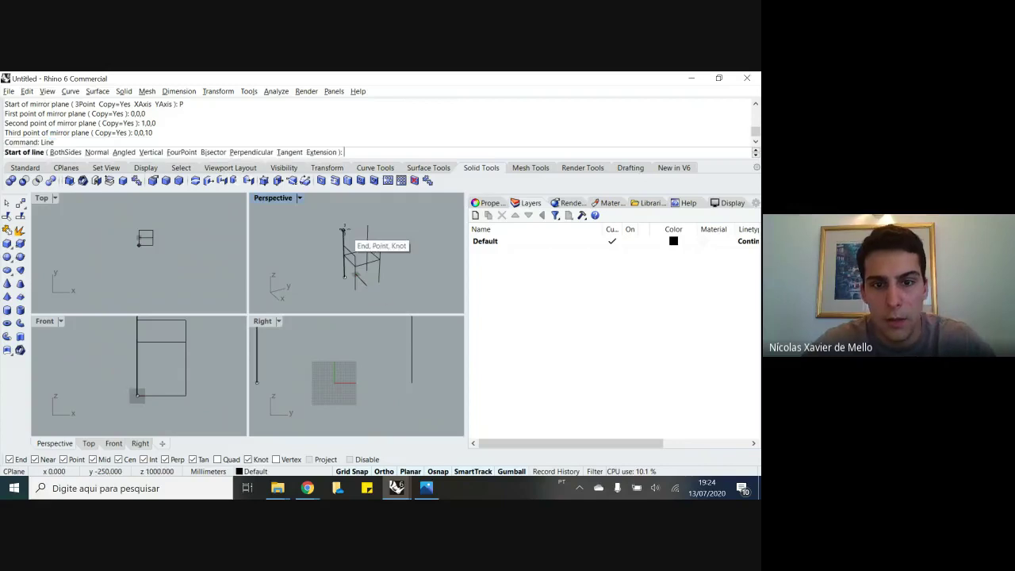
{"action": "left_click", "coordinate": [343, 230]}
{"action": "left_click", "coordinate": [368, 223]}
{"action": "right_click_drag", "start_coordinate": [367, 223], "coordinate": [338, 261]}
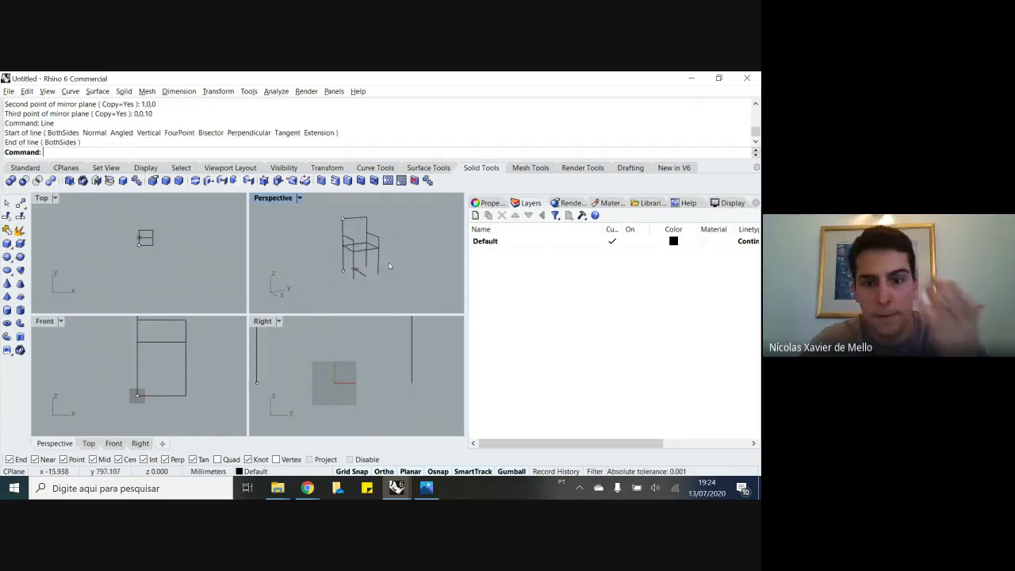
Consult the three-quarter chair photo in Photos, and in Rhino draw a line joining one side's front and rear leg bottoms
{"action": "left_click", "coordinate": [426, 487]}
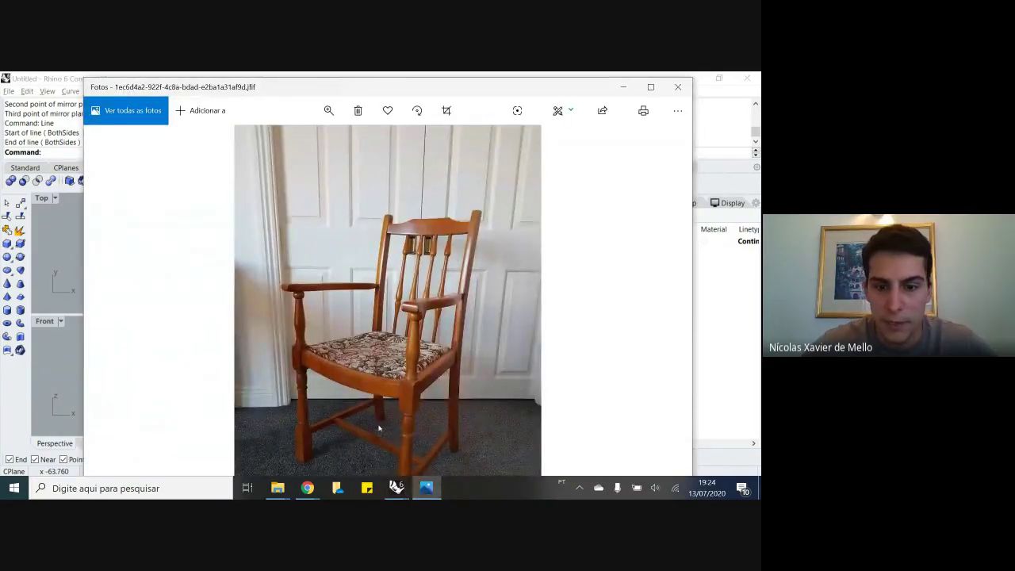
{"action": "left_click", "coordinate": [623, 86]}
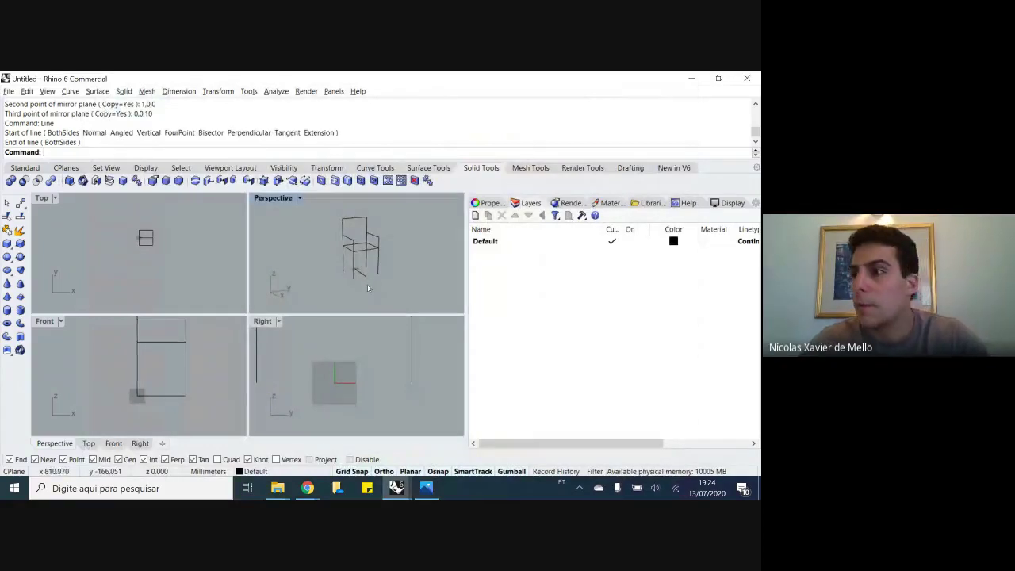
{"action": "key", "text": "Return"}
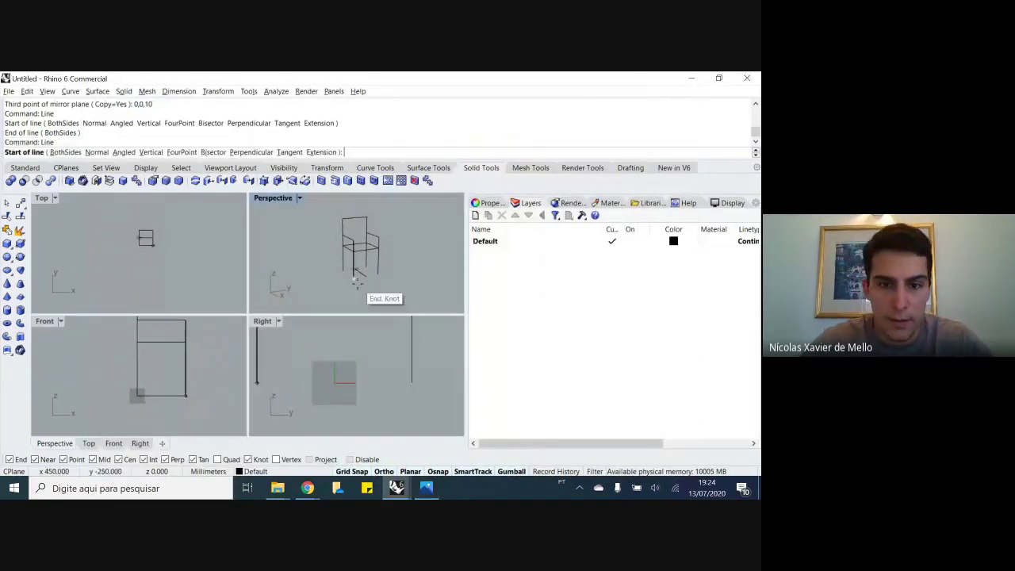
{"action": "left_click", "coordinate": [347, 273]}
{"action": "left_click", "coordinate": [349, 274]}
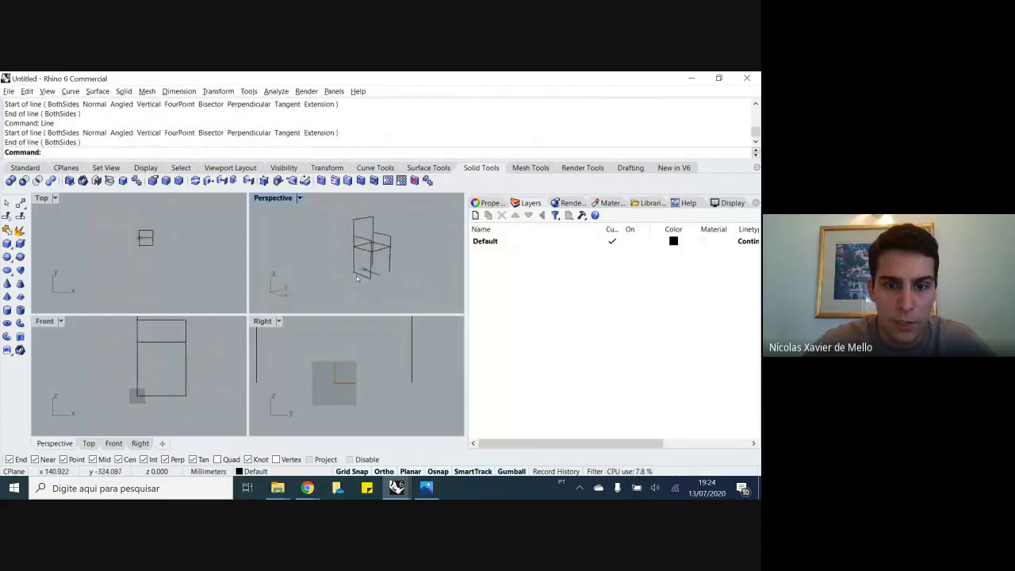
Raise the side stretcher line 100 mm above the ground and mirror it across the X axis
{"action": "left_click", "coordinate": [359, 273]}
{"action": "left_click", "coordinate": [361, 241]}
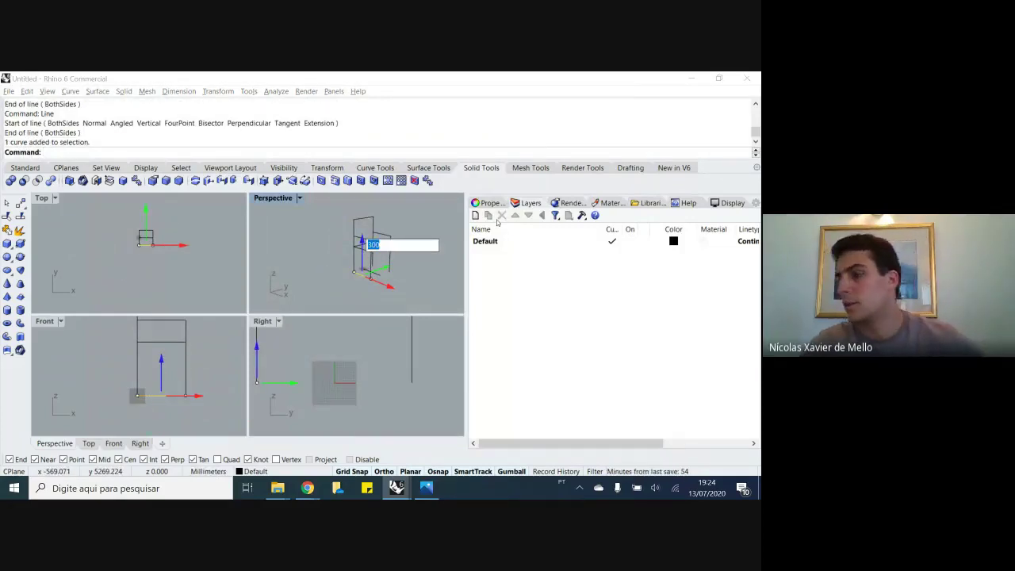
{"action": "type", "text": "1"}
{"action": "key", "text": "Return"}
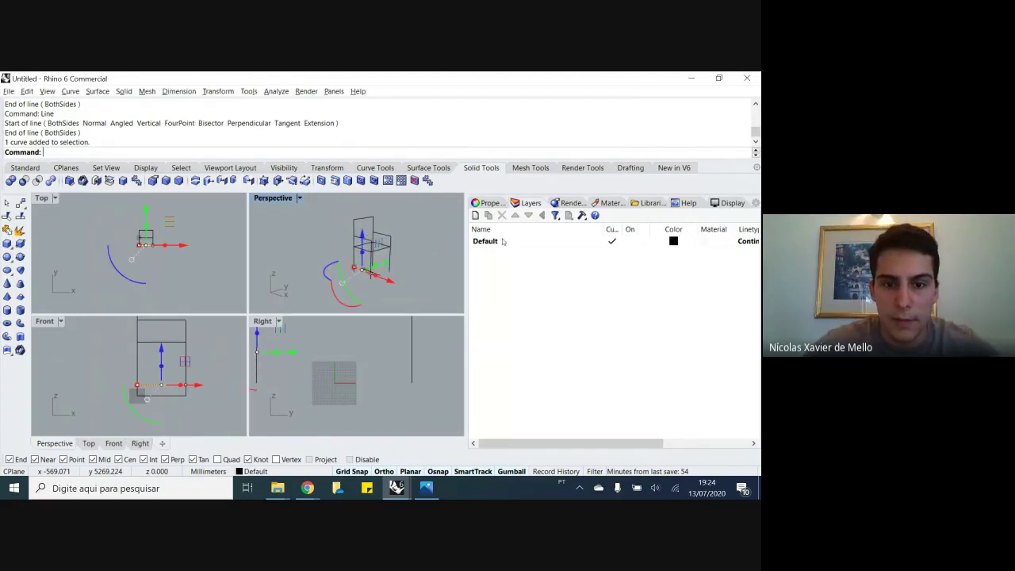
{"action": "scroll", "coordinate": [317, 247], "scroll_direction": "up", "scroll_amount": 6}
{"action": "key", "text": "Escape"}
{"action": "left_click", "coordinate": [311, 251]}
{"action": "key", "text": "Return"}
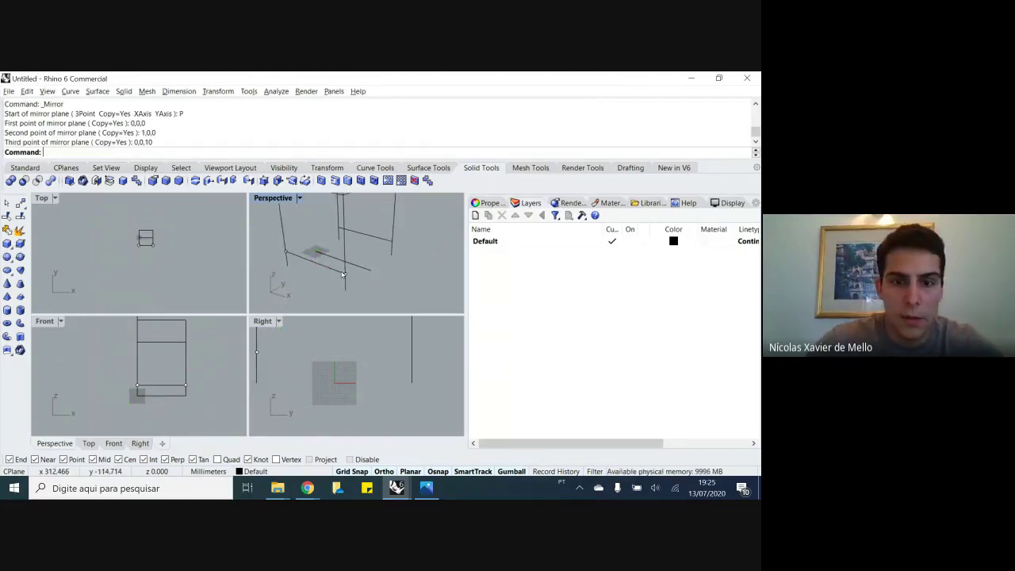
{"action": "type", "text": "line"}
{"action": "key", "text": "Return"}
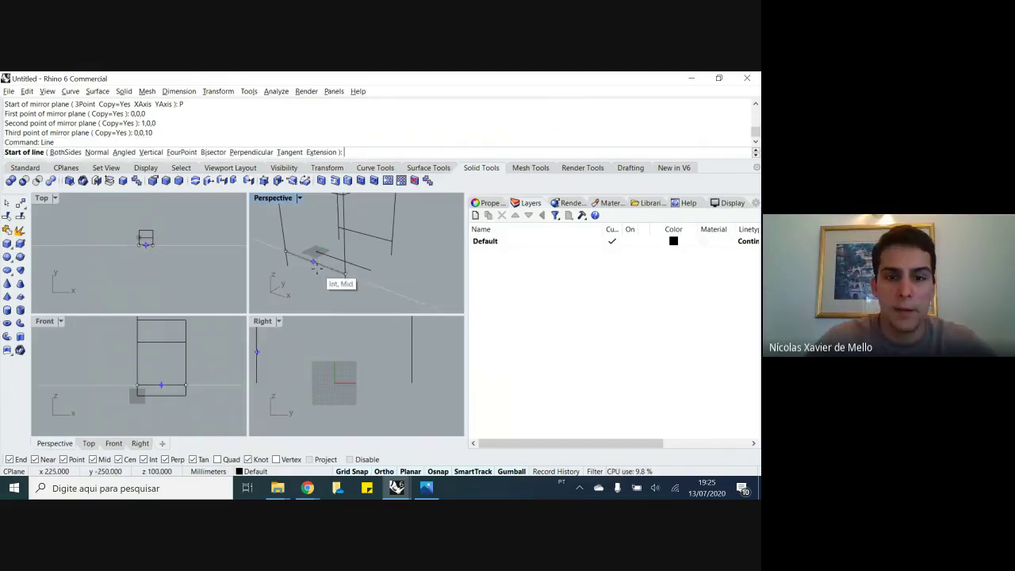
{"action": "left_click", "coordinate": [315, 263]}
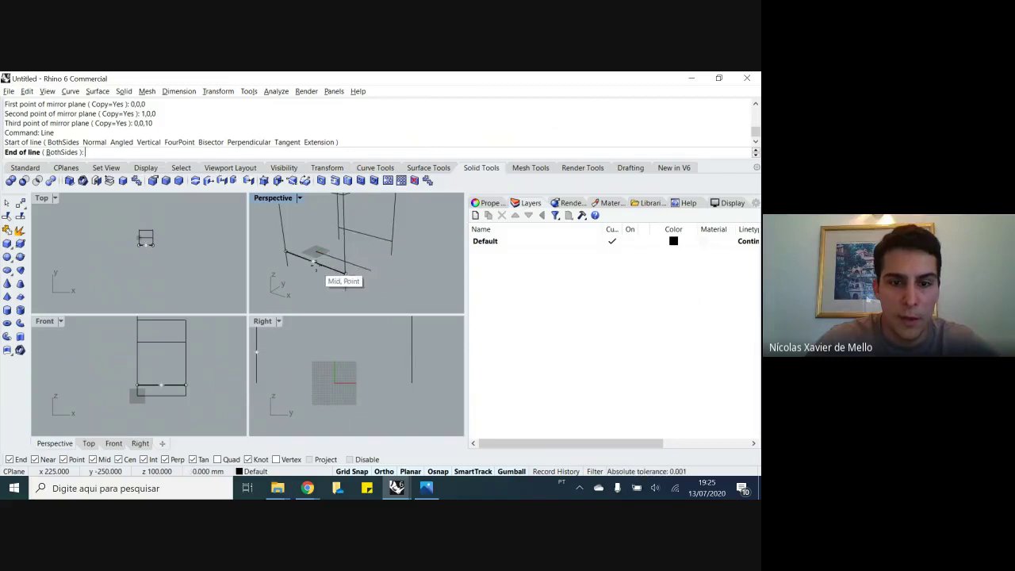
{"action": "left_click", "coordinate": [331, 268]}
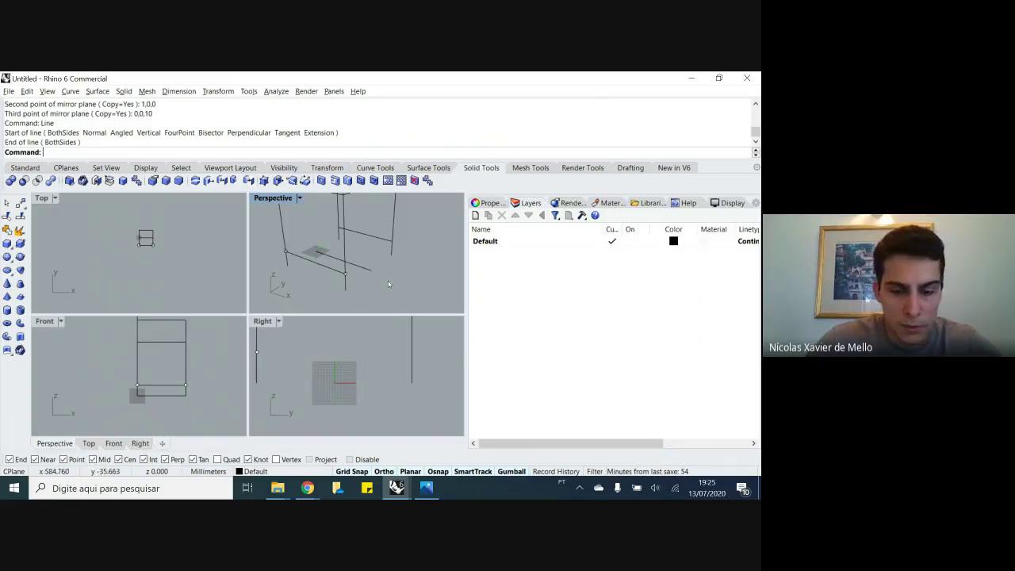
Draw a cross stretcher line between the midpoints of the two side stretcher lines
{"action": "type", "text": "line"}
{"action": "key", "text": "Return"}
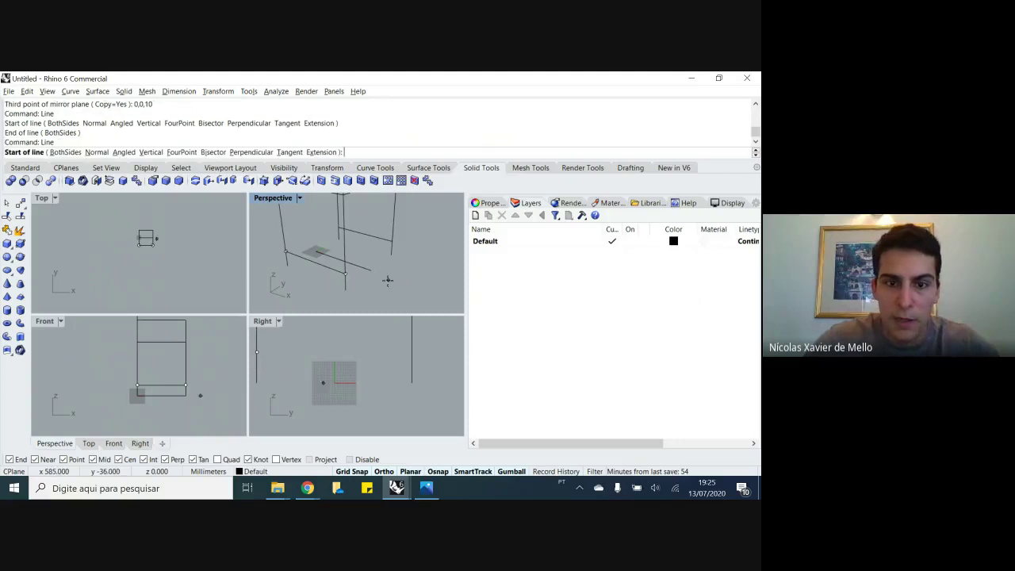
{"action": "left_click", "coordinate": [363, 234]}
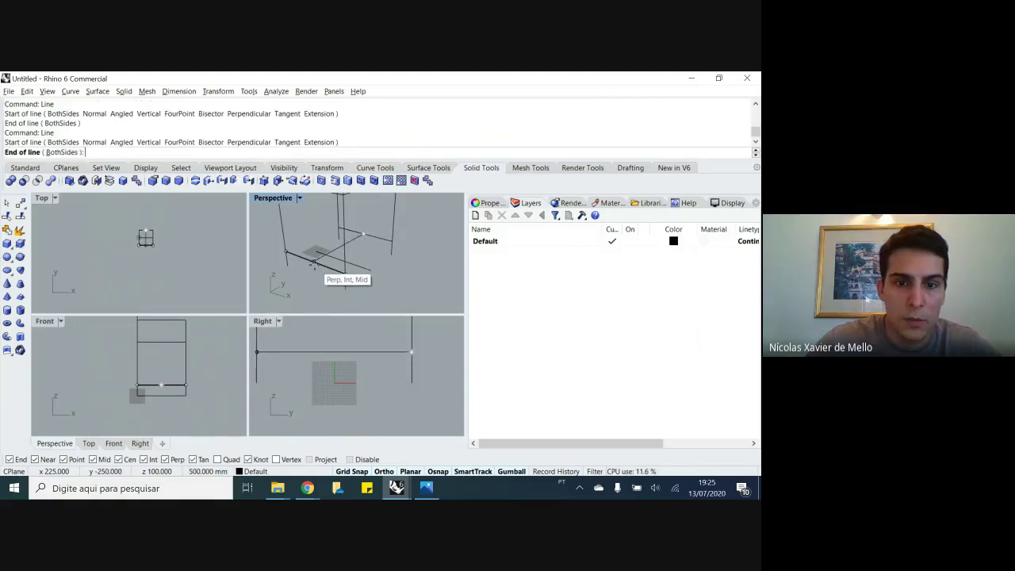
{"action": "left_click", "coordinate": [344, 271]}
{"action": "right_click_drag", "start_coordinate": [386, 264], "coordinate": [367, 268]}
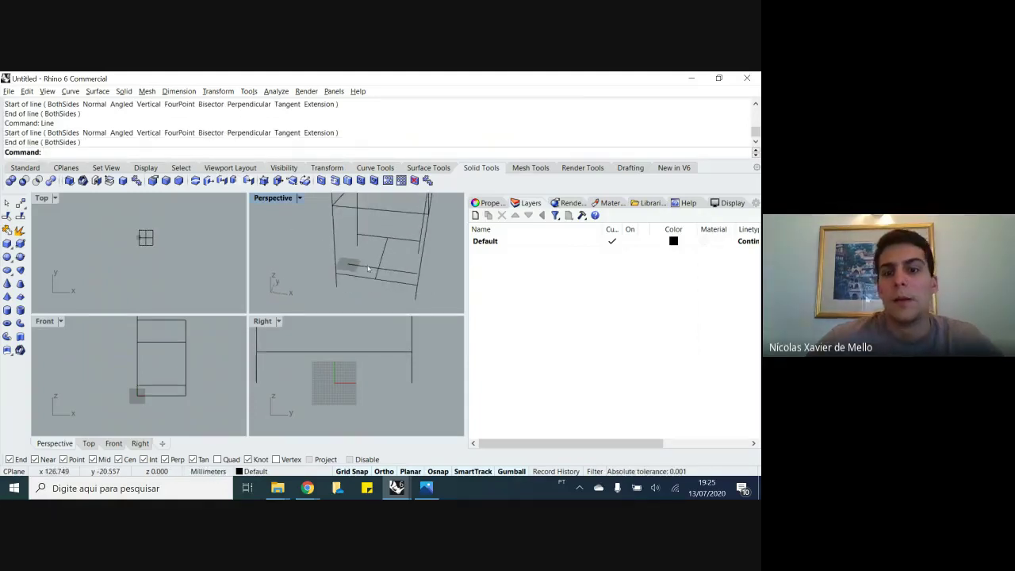
Move the cross stretcher line along X toward the front legs
{"action": "left_click", "coordinate": [377, 261]}
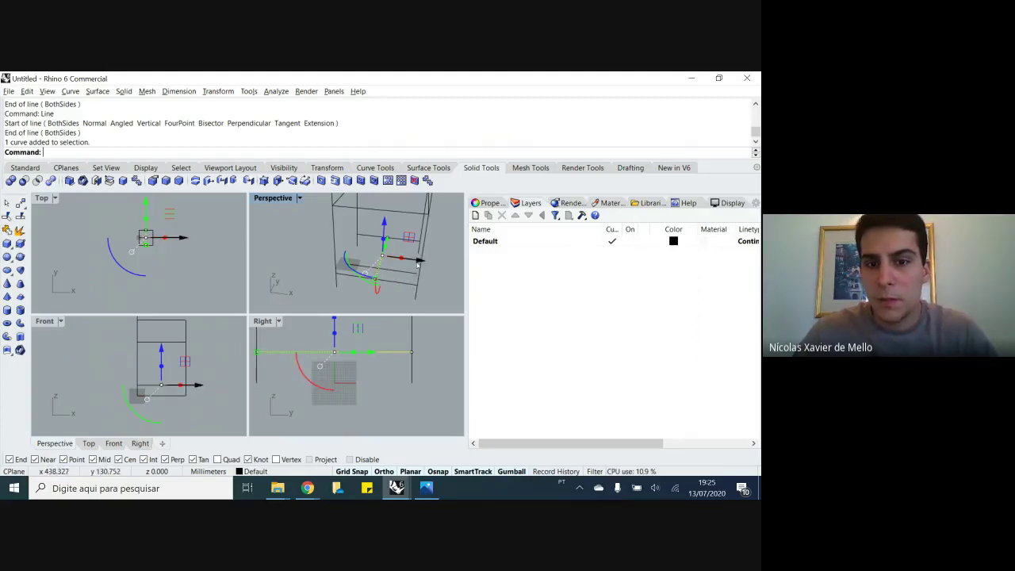
{"action": "left_click", "coordinate": [421, 260]}
{"action": "key", "text": "Return"}
{"action": "key", "text": "Escape"}
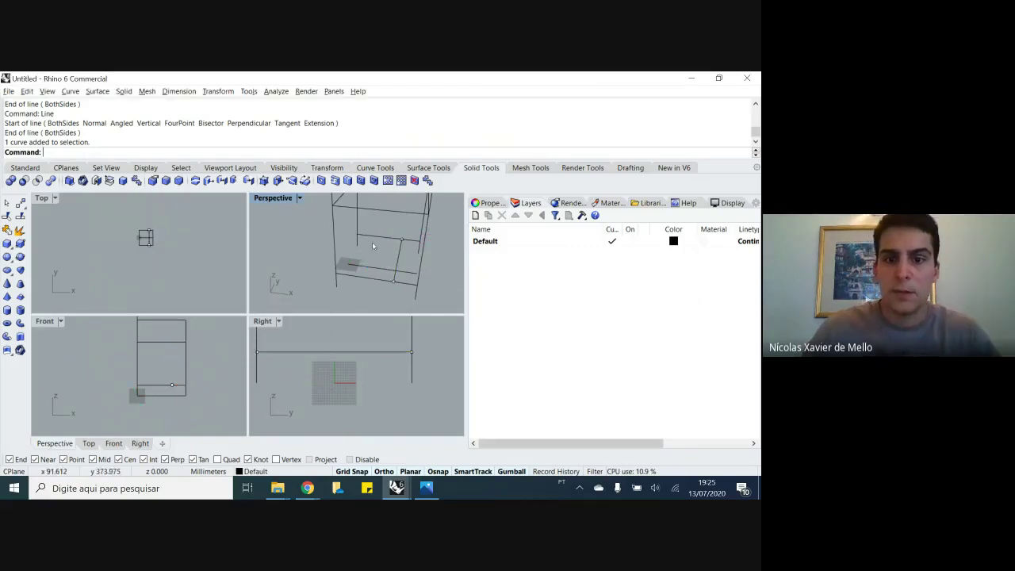
Delete the X-axis reference line lying on the ground between the legs
{"action": "scroll", "coordinate": [327, 261], "scroll_direction": "down", "scroll_amount": 5}
{"action": "left_click", "coordinate": [342, 276]}
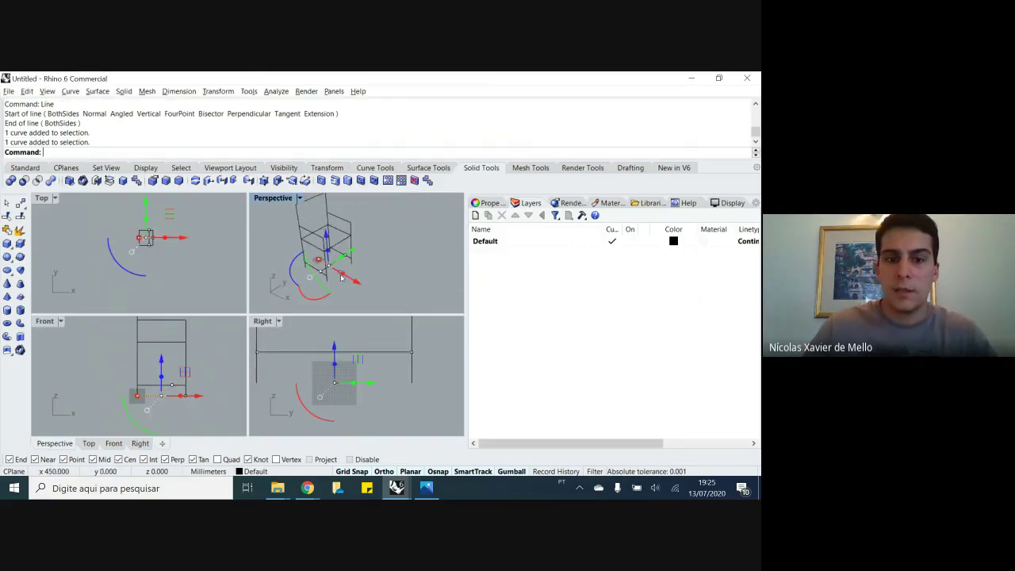
{"action": "key", "text": "Delete"}
{"action": "right_click_drag", "start_coordinate": [339, 273], "coordinate": [307, 229]}
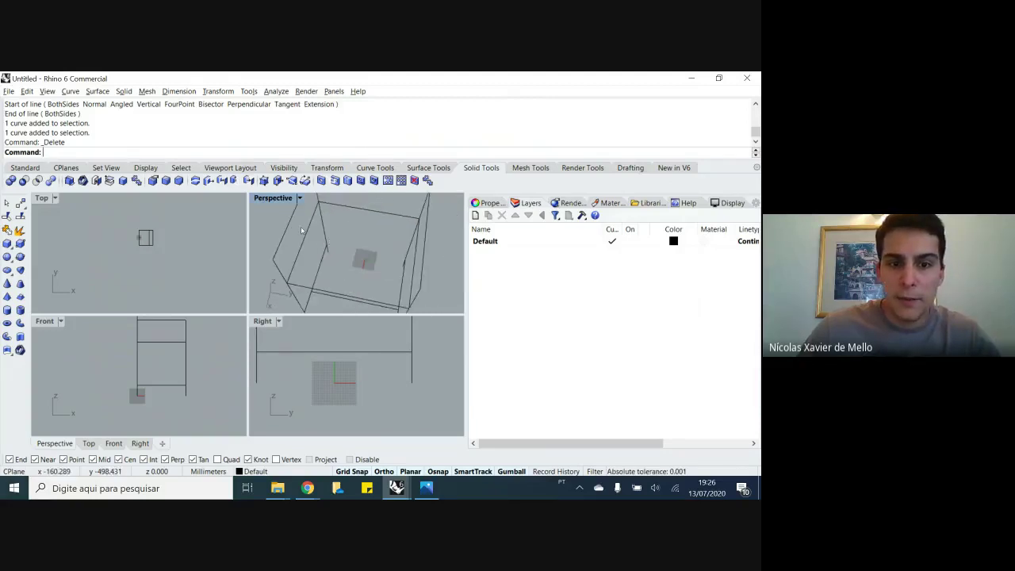
{"action": "left_click", "coordinate": [307, 229]}
{"action": "left_click", "coordinate": [413, 260]}
{"action": "left_click", "coordinate": [410, 272]}
{"action": "key", "text": "Escape"}
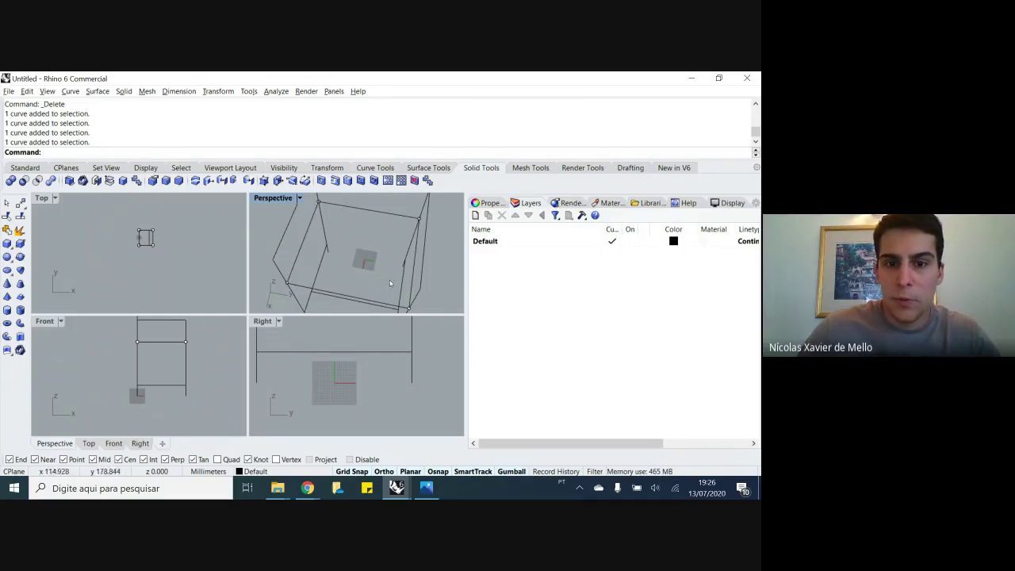
Draw a diagonal brace line about 184 mm long across a rear corner of the seat frame, from the rear line to the side line
{"action": "right_click_drag", "start_coordinate": [322, 284], "coordinate": [289, 247]}
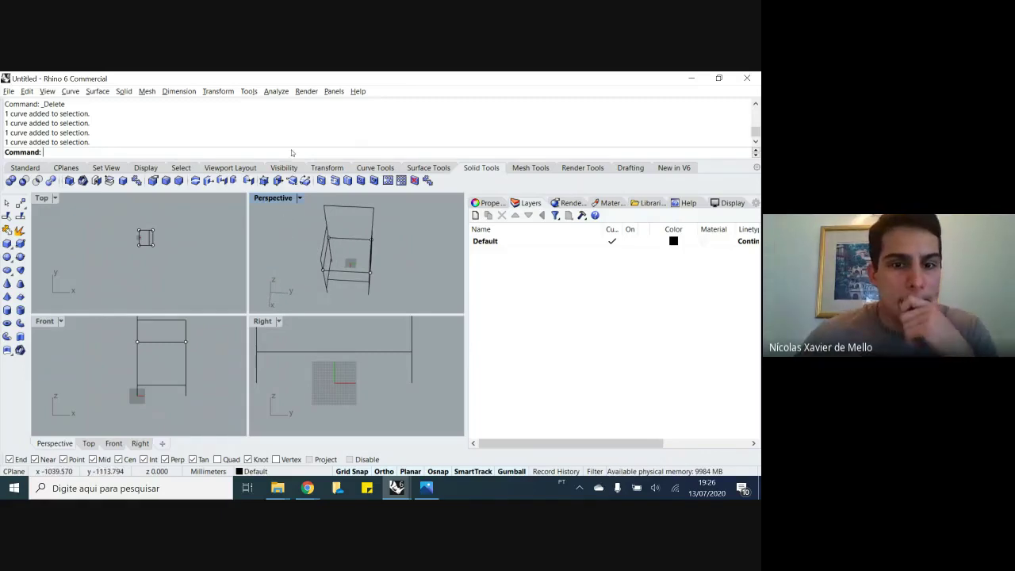
{"action": "left_click", "coordinate": [153, 254]}
{"action": "scroll", "coordinate": [164, 245], "scroll_direction": "up", "scroll_amount": 5}
{"action": "left_click", "coordinate": [347, 256]}
{"action": "scroll", "coordinate": [341, 247], "scroll_direction": "up", "scroll_amount": 6}
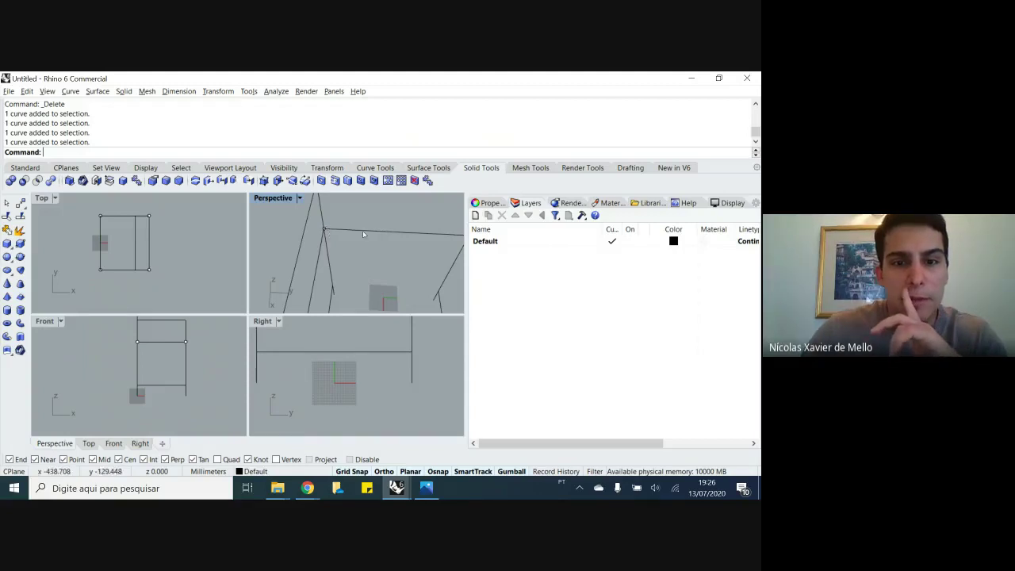
{"action": "type", "text": "line"}
{"action": "key", "text": "Return"}
{"action": "left_click", "coordinate": [357, 230]}
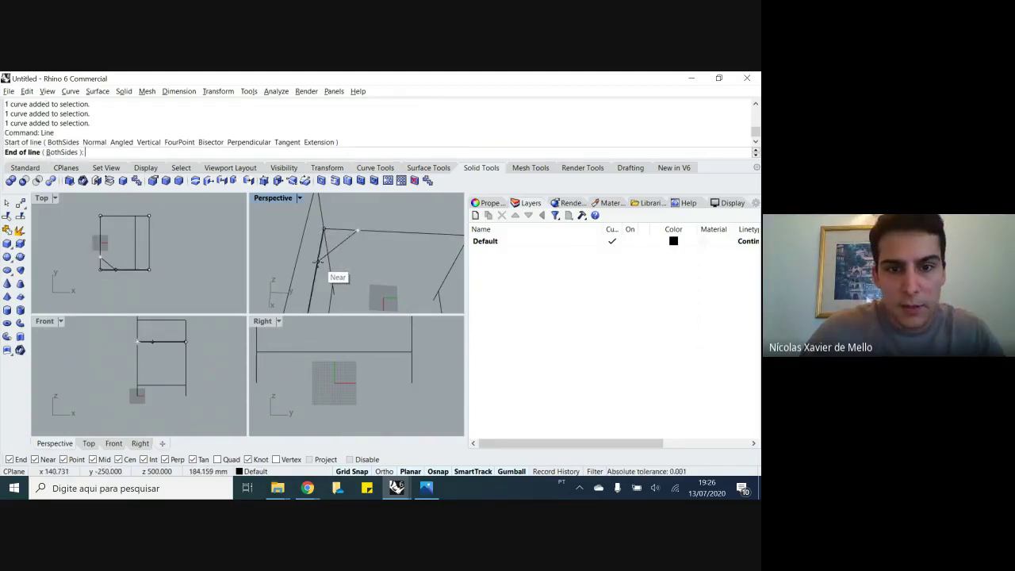
{"action": "left_click", "coordinate": [318, 260]}
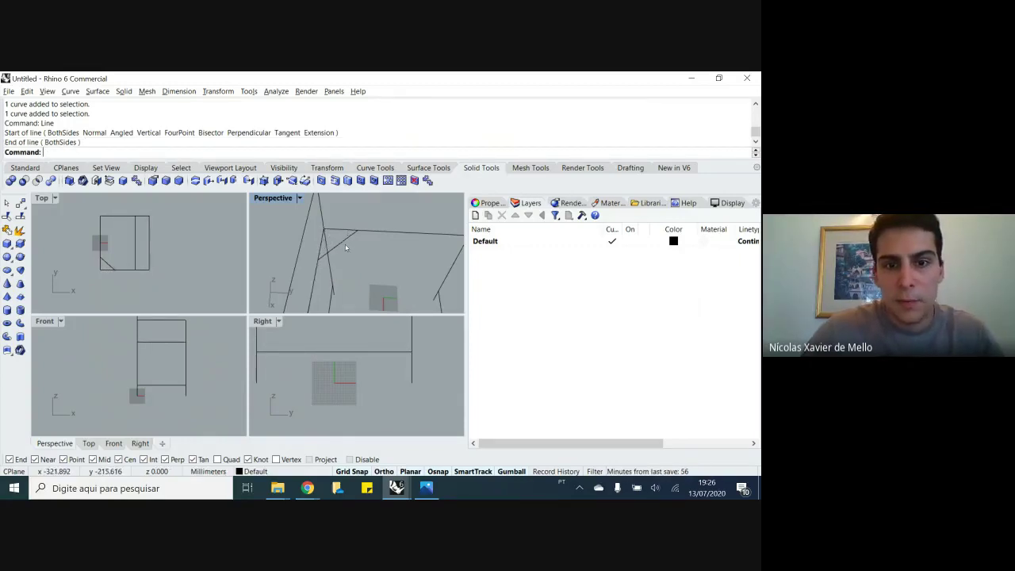
Delete the rear corner's diagonal brace line and draw a circle of radius 100 mm centred on that seat corner
{"action": "left_click", "coordinate": [344, 244]}
{"action": "key", "text": "Delete"}
{"action": "type", "text": "c"}
{"action": "key", "text": "Return"}
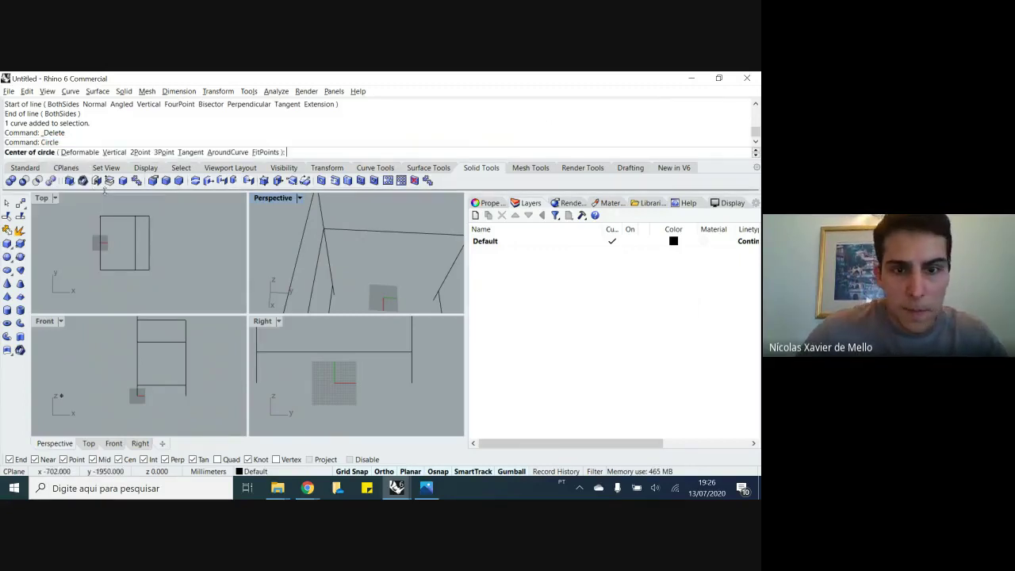
{"action": "left_click", "coordinate": [325, 229]}
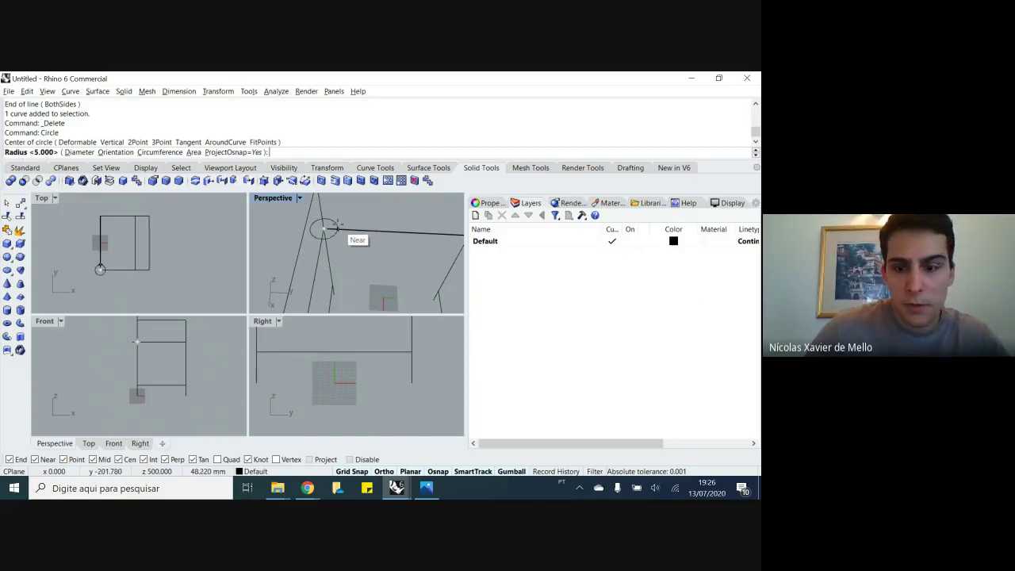
{"action": "type", "text": "100"}
{"action": "key", "text": "Return"}
Draw a diagonal brace line between the points where the circle crosses the rear and side seat lines
{"action": "right_click_drag", "start_coordinate": [338, 228], "coordinate": [355, 242]}
{"action": "type", "text": "line"}
{"action": "key", "text": "Return"}
{"action": "scroll", "coordinate": [358, 230], "scroll_direction": "up", "scroll_amount": 5}
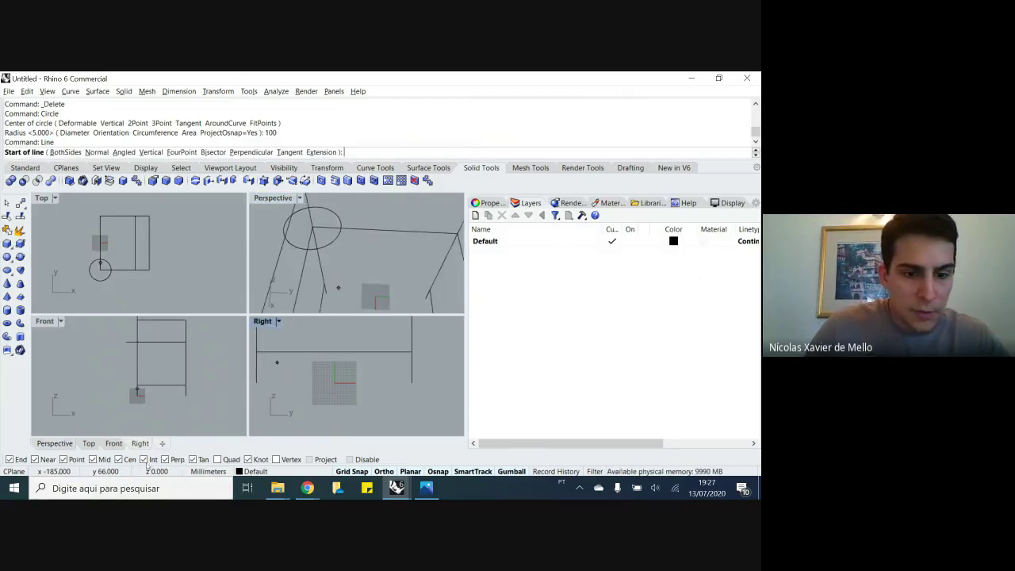
{"action": "left_click", "coordinate": [341, 228]}
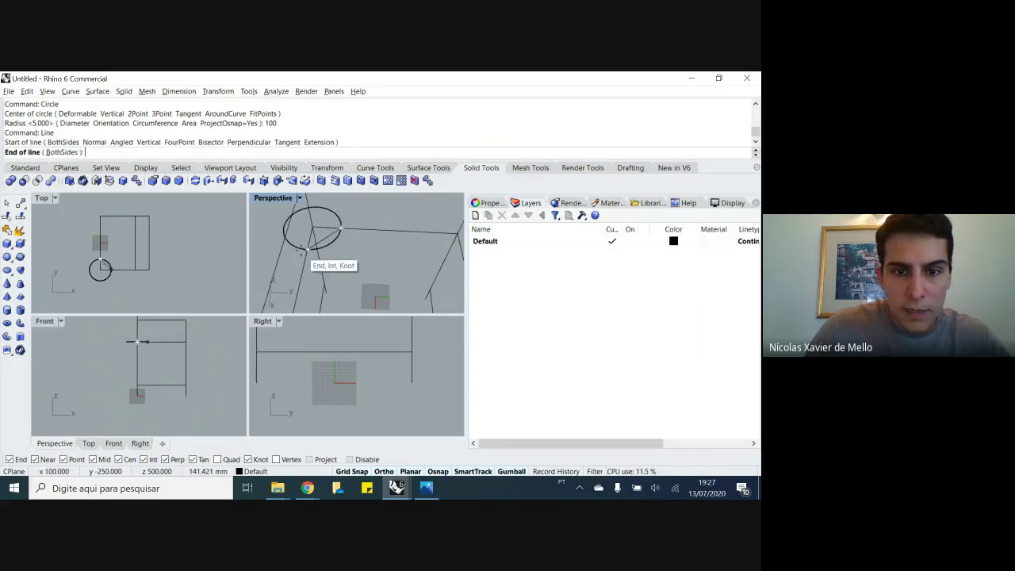
{"action": "left_click", "coordinate": [309, 248]}
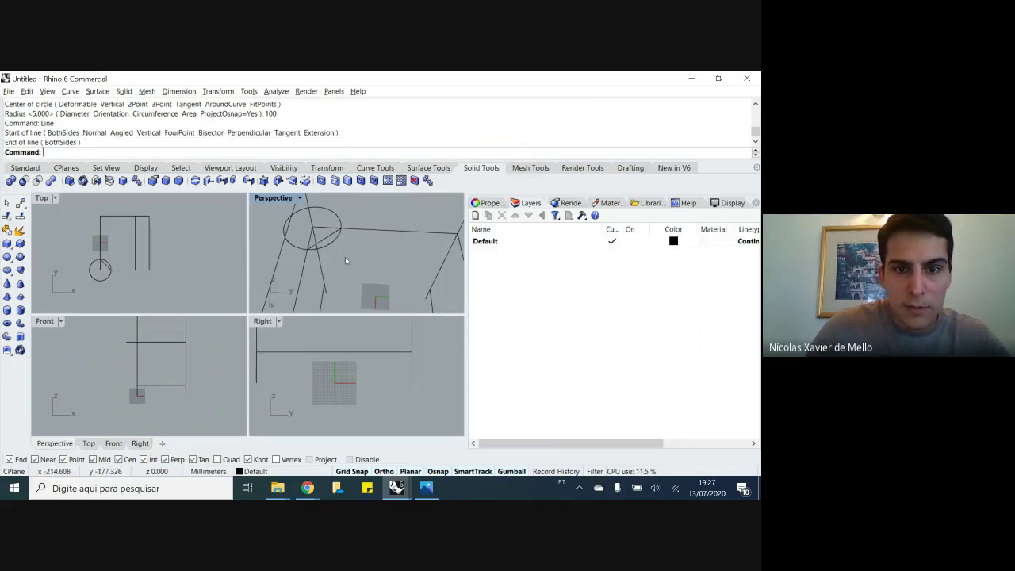
{"action": "left_click", "coordinate": [337, 218]}
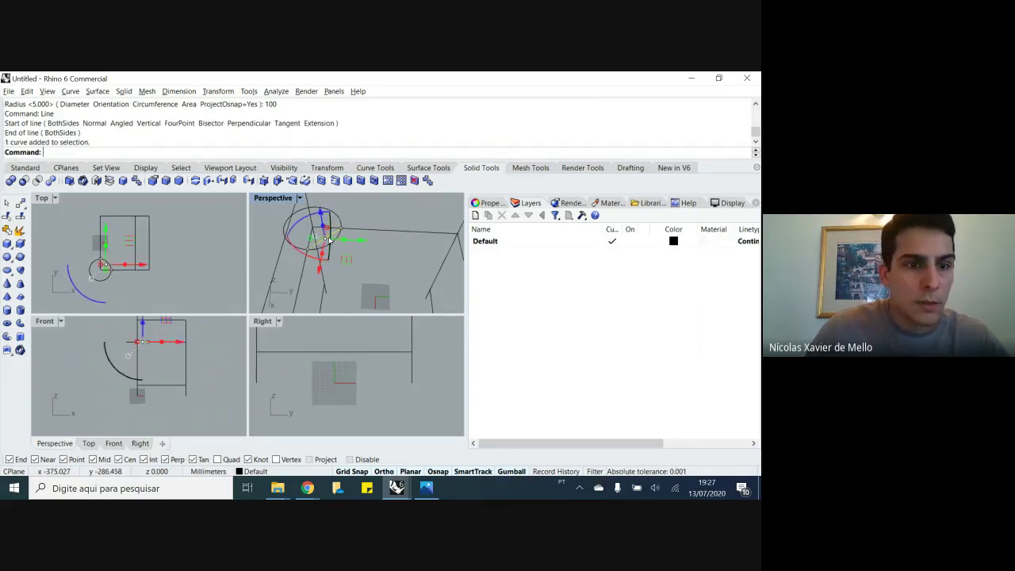
{"action": "left_click", "coordinate": [335, 216]}
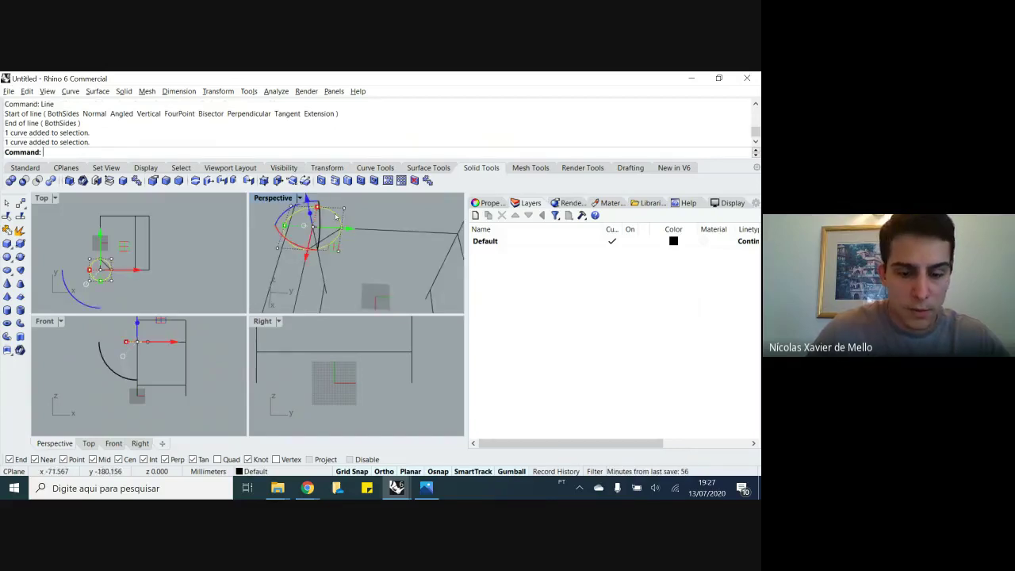
{"action": "key", "text": "Escape"}
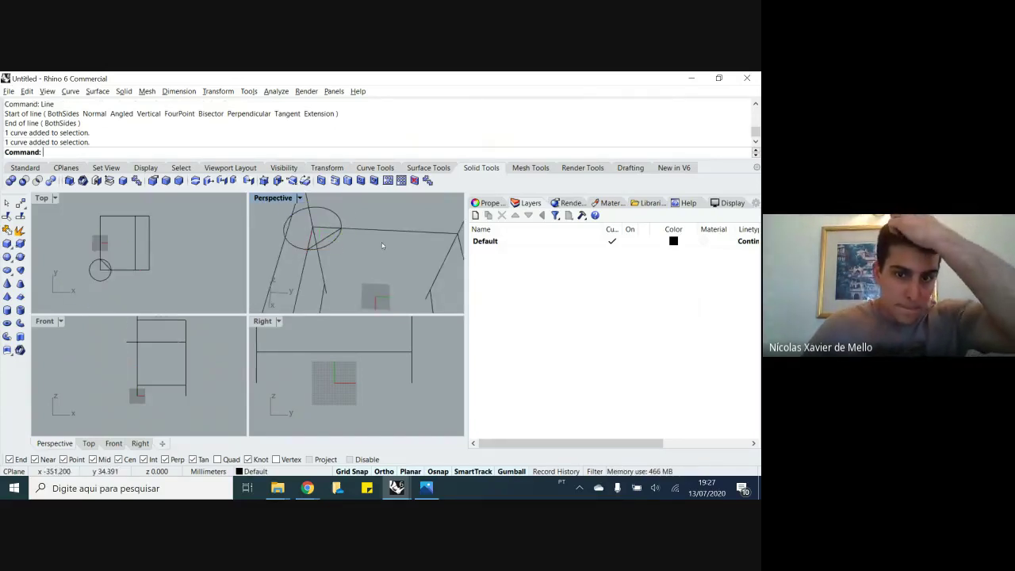
Copy the circle from its centre at the rear seat corner to the opposite rear corner
{"action": "right_click_drag", "start_coordinate": [337, 214], "coordinate": [333, 233]}
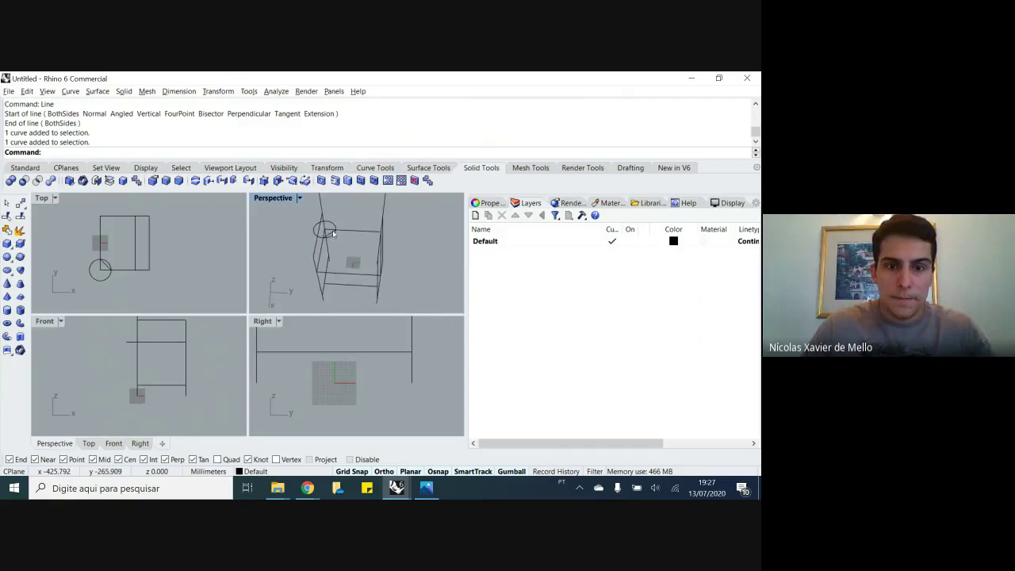
{"action": "left_click", "coordinate": [325, 228]}
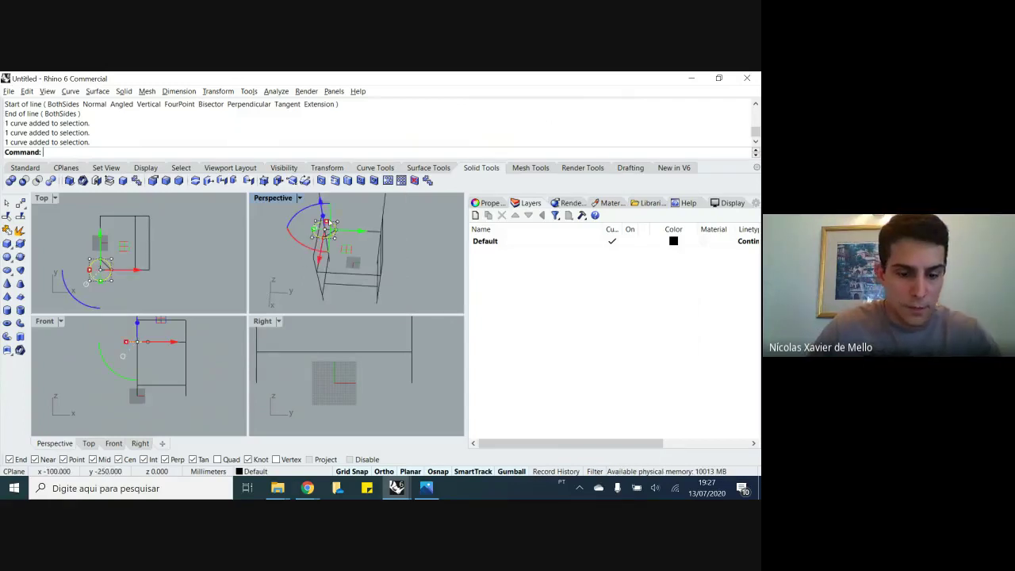
{"action": "type", "text": "Copy"}
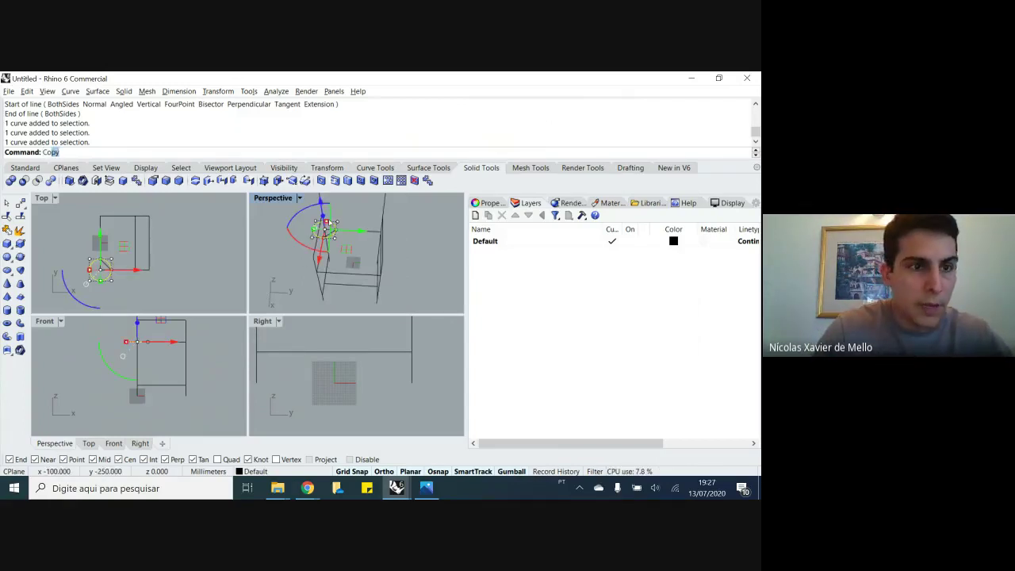
{"action": "key", "text": "Return"}
{"action": "scroll", "coordinate": [326, 230], "scroll_direction": "up", "scroll_amount": 3}
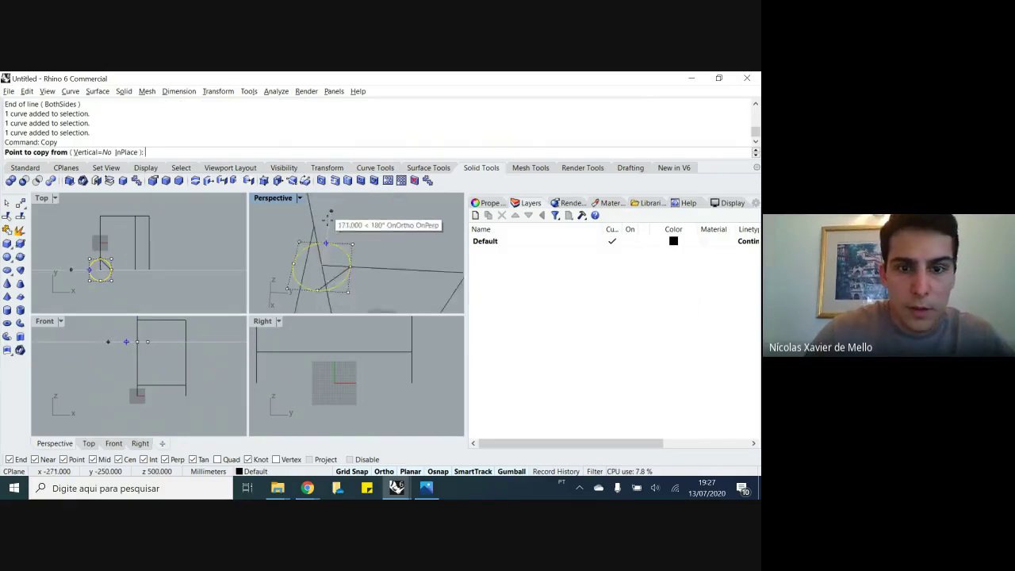
{"action": "scroll", "coordinate": [321, 265], "scroll_direction": "up", "scroll_amount": 2}
{"action": "scroll", "coordinate": [338, 267], "scroll_direction": "down", "scroll_amount": 2}
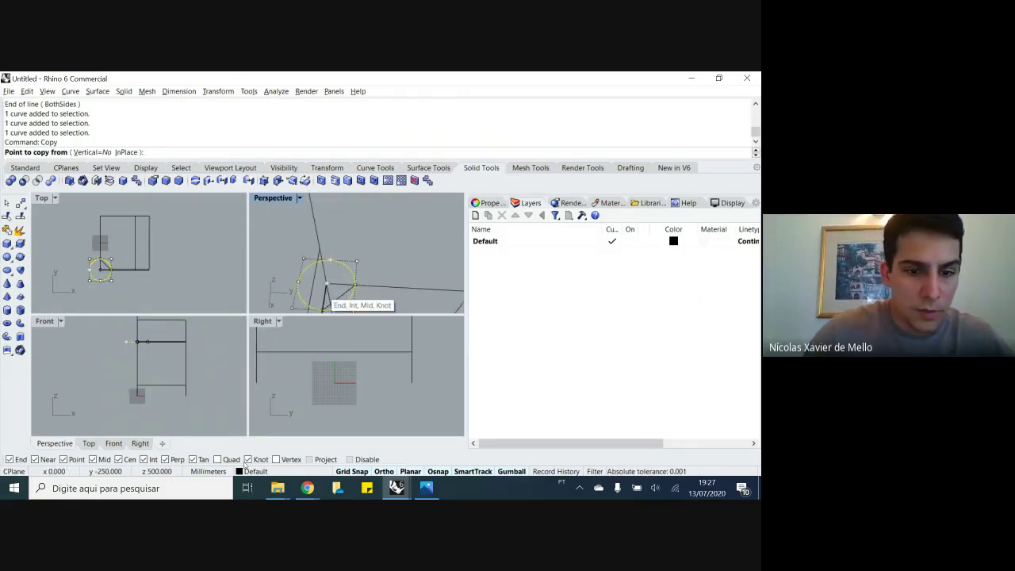
{"action": "left_click", "coordinate": [118, 459]}
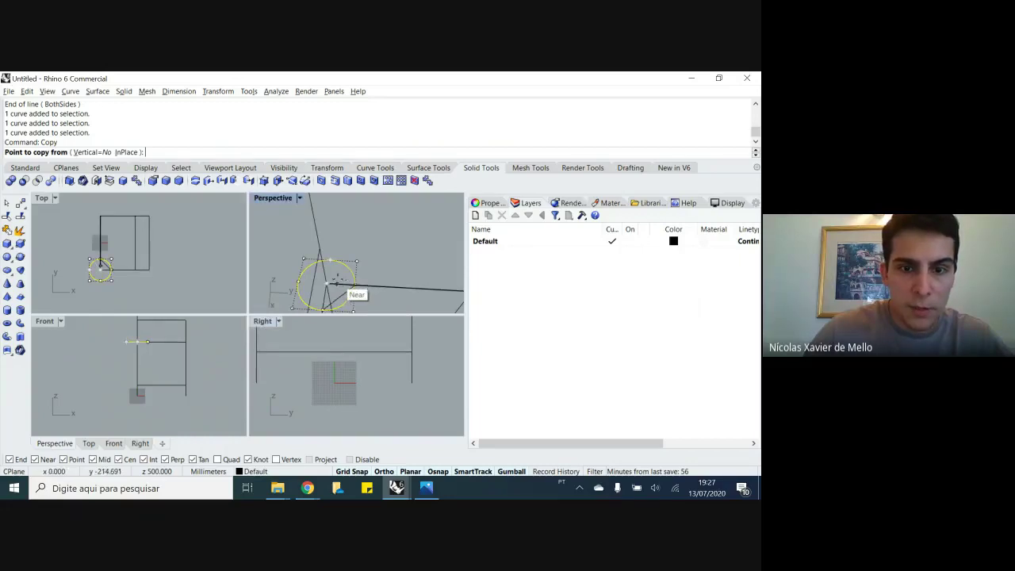
{"action": "left_click", "coordinate": [347, 277]}
{"action": "scroll", "coordinate": [341, 273], "scroll_direction": "down", "scroll_amount": 3}
{"action": "scroll", "coordinate": [341, 271], "scroll_direction": "up", "scroll_amount": 5}
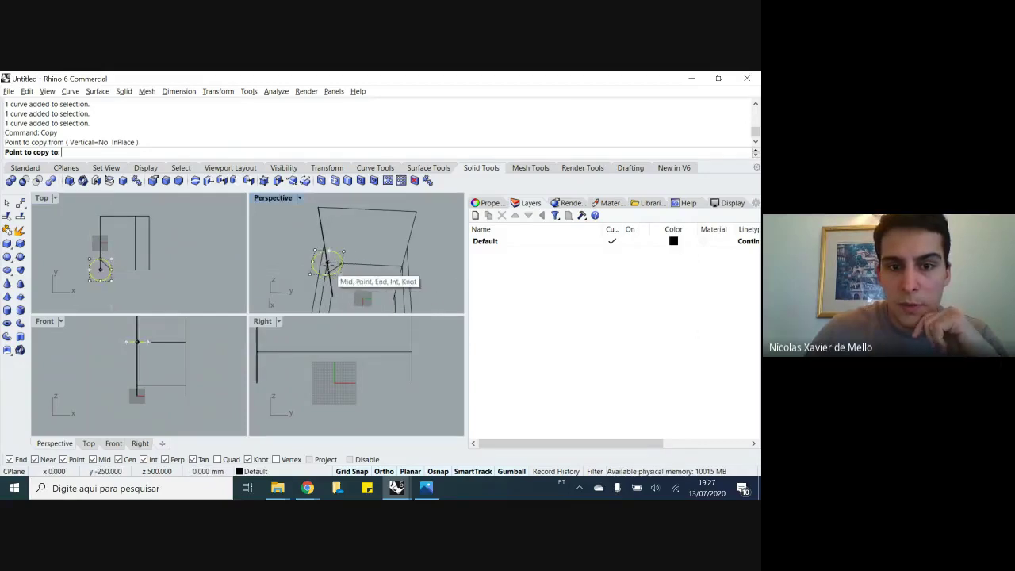
{"action": "left_click", "coordinate": [387, 276]}
{"action": "scroll", "coordinate": [381, 269], "scroll_direction": "down", "scroll_amount": 4}
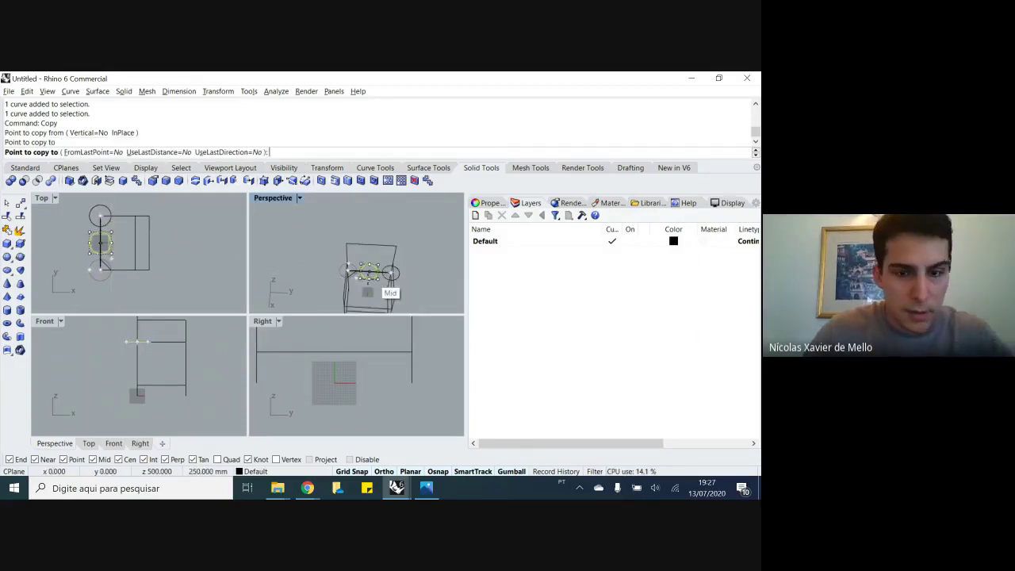
Place two more copies of the circle on the front seat corners and finish the Copy command
{"action": "key", "text": "ctrl+m"}
{"action": "right_click_drag", "start_coordinate": [281, 212], "coordinate": [207, 323]}
{"action": "left_click", "coordinate": [199, 325]}
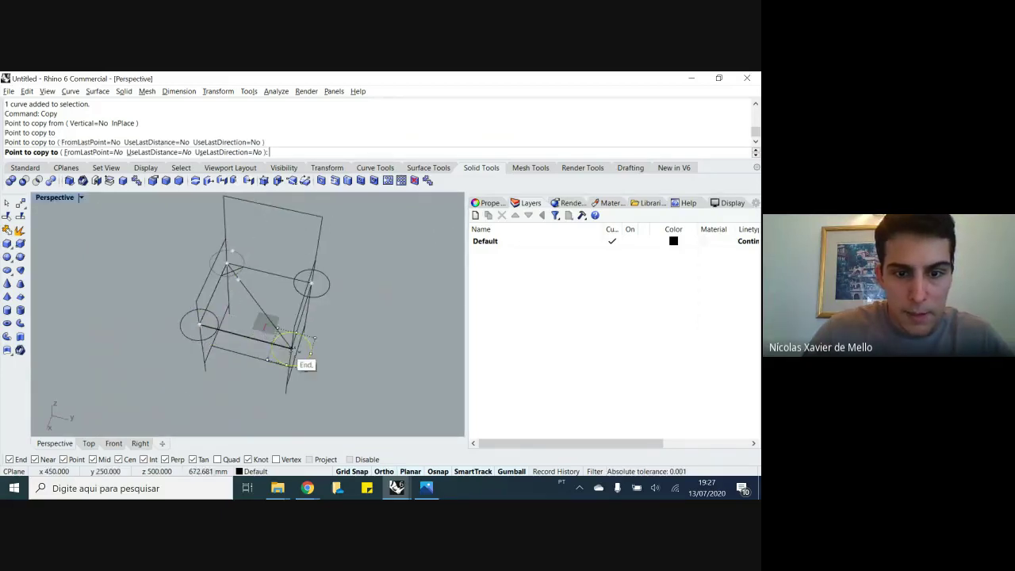
{"action": "left_click", "coordinate": [294, 347]}
{"action": "key", "text": "Return"}
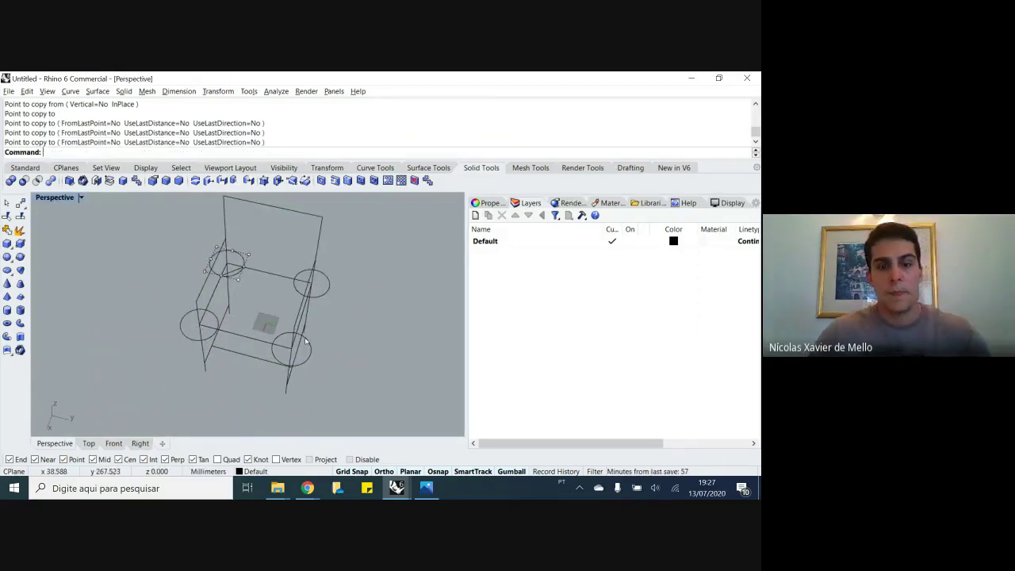
Draw a diagonal brace line across the second rear seat corner between the circle's crossings with the frame lines
{"action": "type", "text": "line"}
{"action": "key", "text": "Return"}
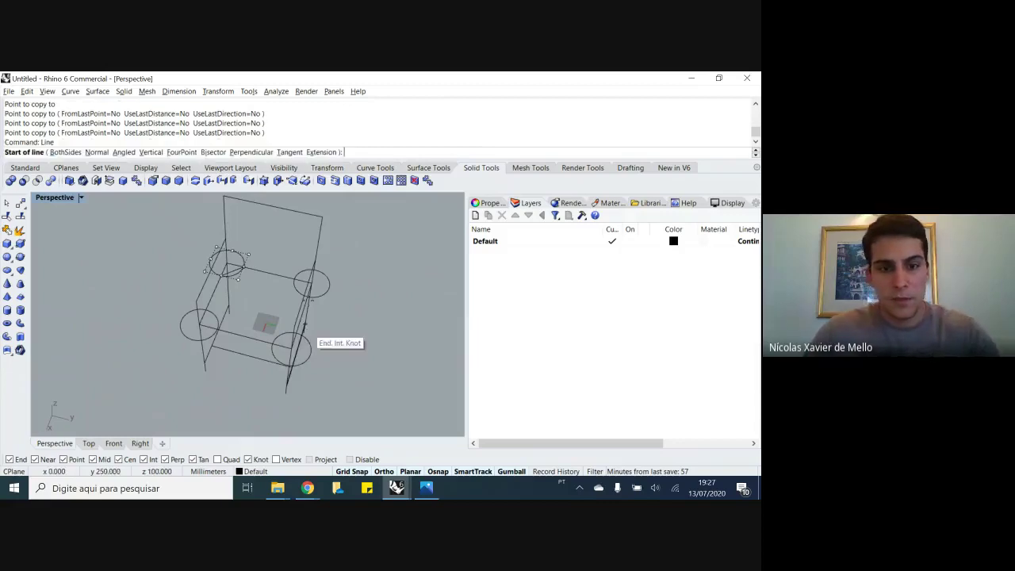
{"action": "left_click", "coordinate": [295, 274]}
{"action": "right_click_drag", "start_coordinate": [295, 273], "coordinate": [317, 316]}
{"action": "key", "text": "Escape"}
{"action": "key", "text": "Return"}
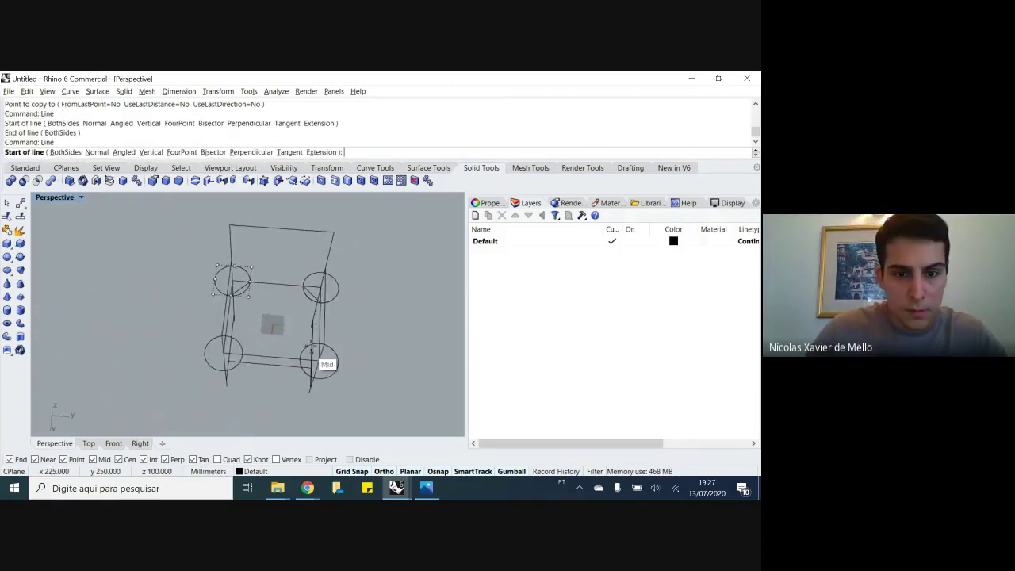
Draw a diagonal brace line across one front seat corner and mirror it to the other side about the XZ plane
{"action": "left_click", "coordinate": [316, 362]}
{"action": "key", "text": "Escape"}
{"action": "left_click", "coordinate": [300, 363]}
{"action": "key", "text": "F12"}
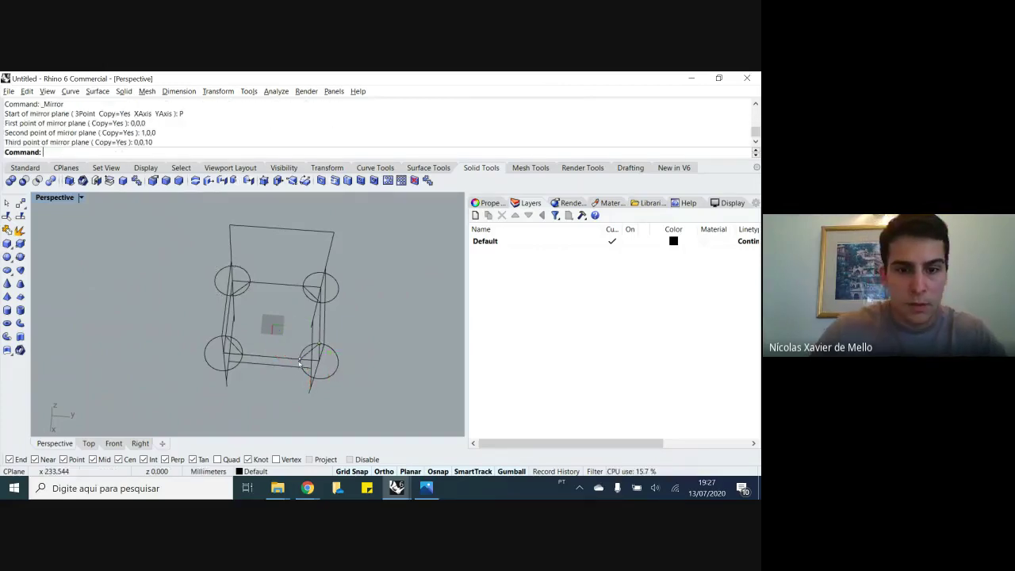
Delete the four construction circles around the seat corners
{"action": "left_click", "coordinate": [331, 373]}
{"action": "key", "text": "Delete"}
{"action": "left_click", "coordinate": [338, 294]}
{"action": "key", "text": "Delete"}
{"action": "left_click", "coordinate": [244, 270]}
{"action": "key", "text": "Delete"}
{"action": "left_click", "coordinate": [239, 356]}
{"action": "key", "text": "Delete"}
{"action": "right_click_drag", "start_coordinate": [302, 389], "coordinate": [362, 349]}
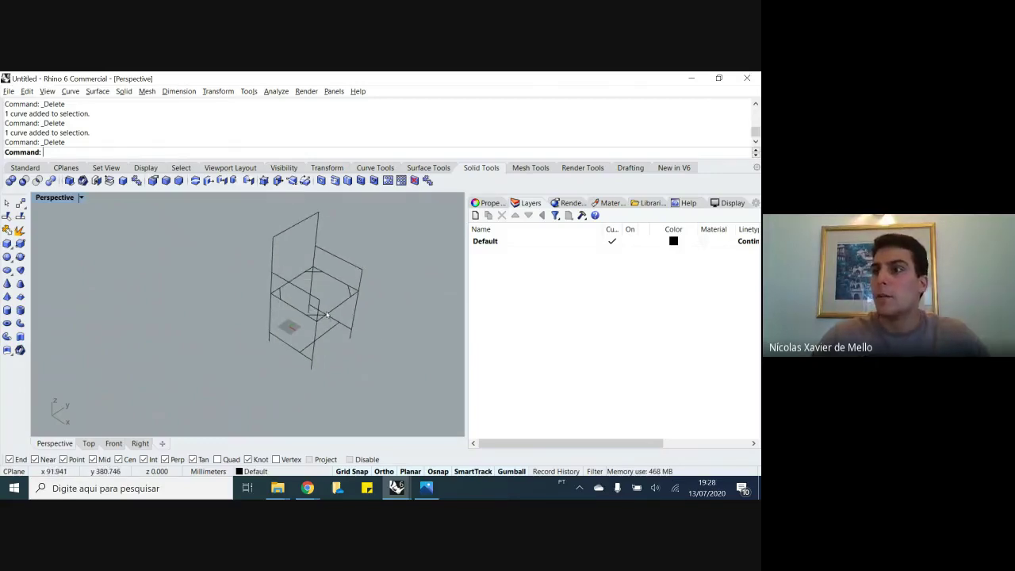
Check the chair photo and extend one armrest line forward along X past the front leg by moving its end point
{"action": "left_click", "coordinate": [428, 492]}
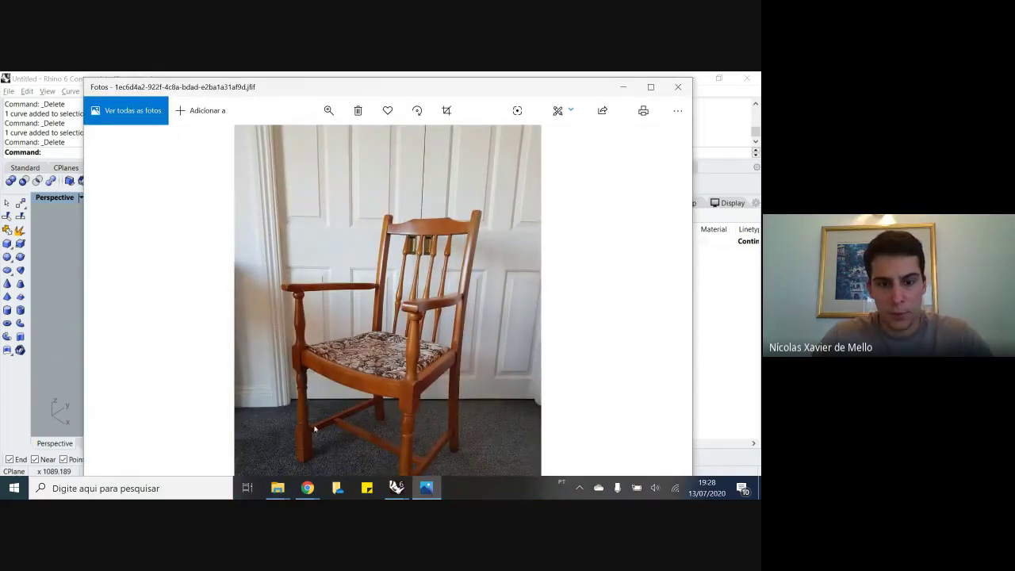
{"action": "left_click", "coordinate": [74, 289]}
{"action": "left_click", "coordinate": [357, 266]}
{"action": "key", "text": "F11"}
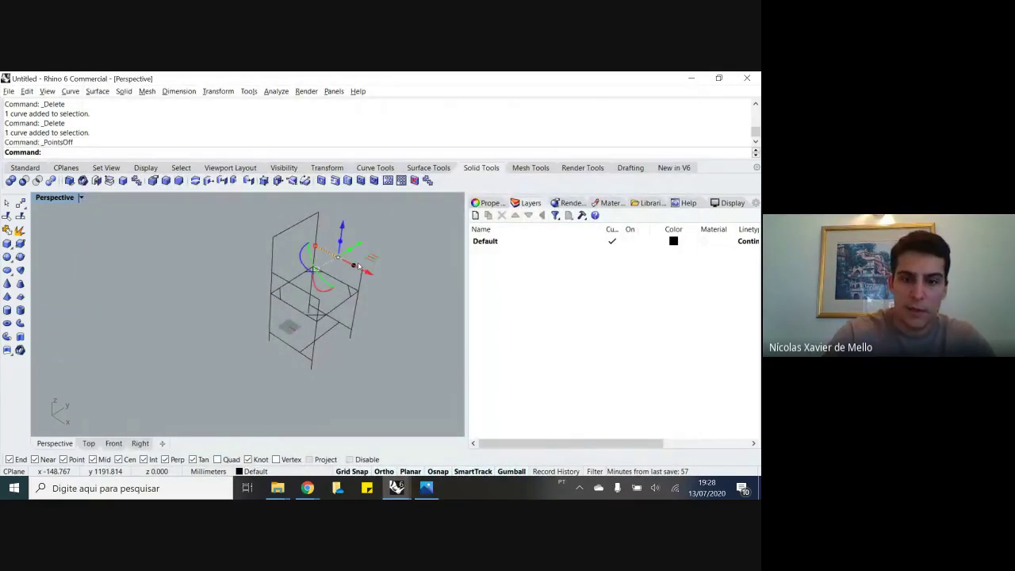
{"action": "key", "text": "Escape"}
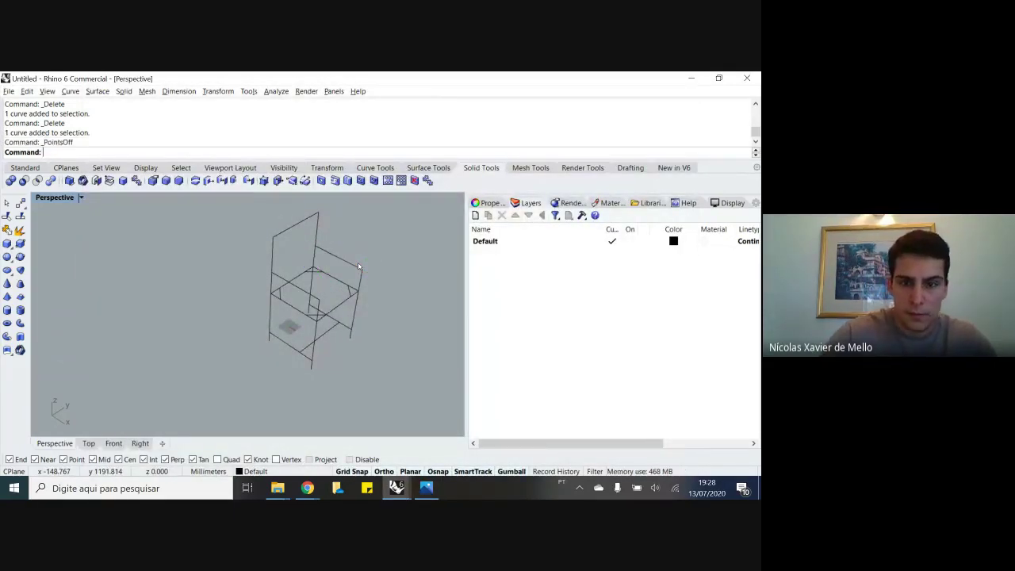
{"action": "left_click", "coordinate": [343, 260]}
{"action": "key", "text": "F10"}
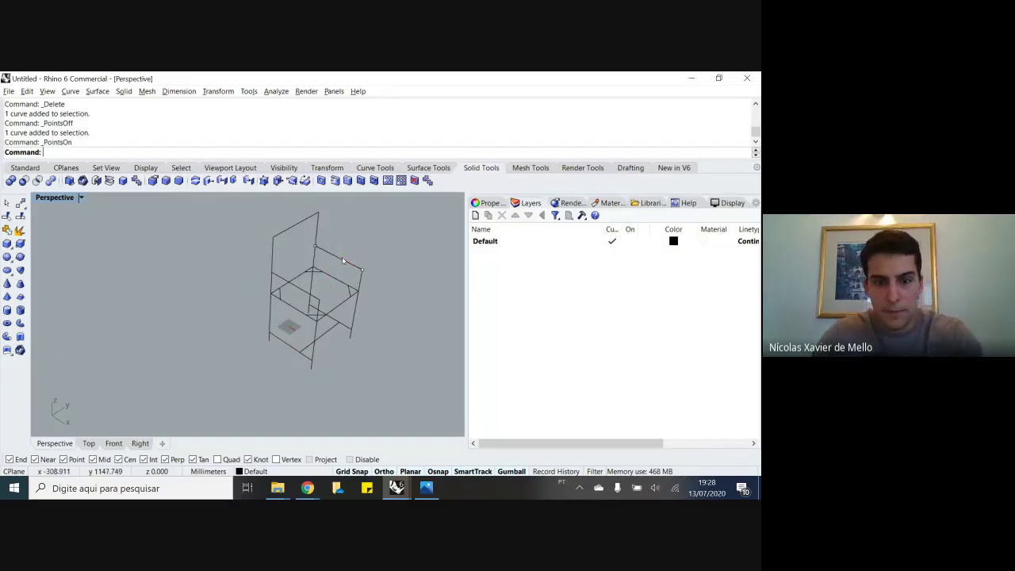
{"action": "left_click", "coordinate": [361, 270]}
{"action": "left_click", "coordinate": [392, 287]}
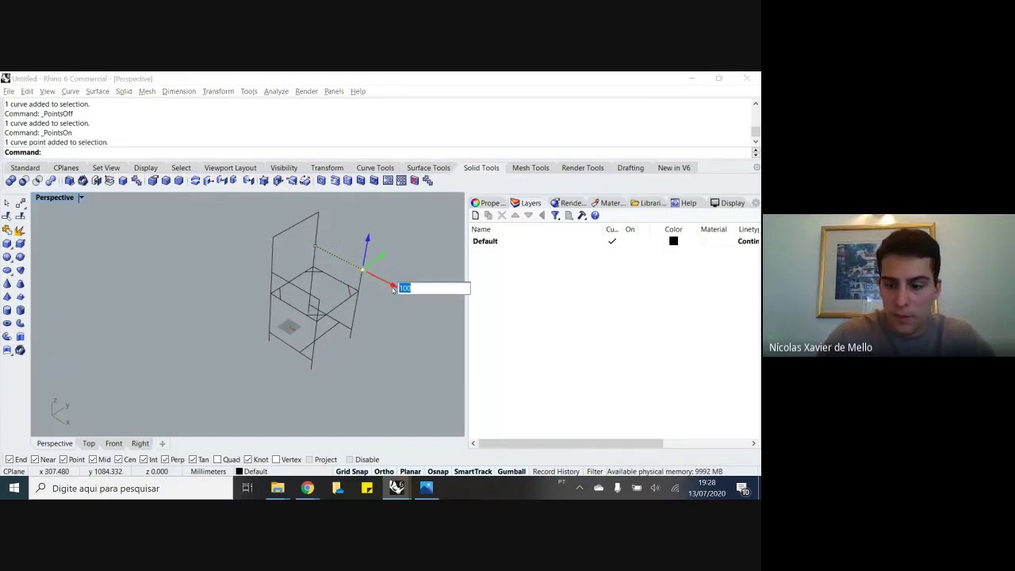
{"action": "key", "text": "Return"}
{"action": "key", "text": "Escape"}
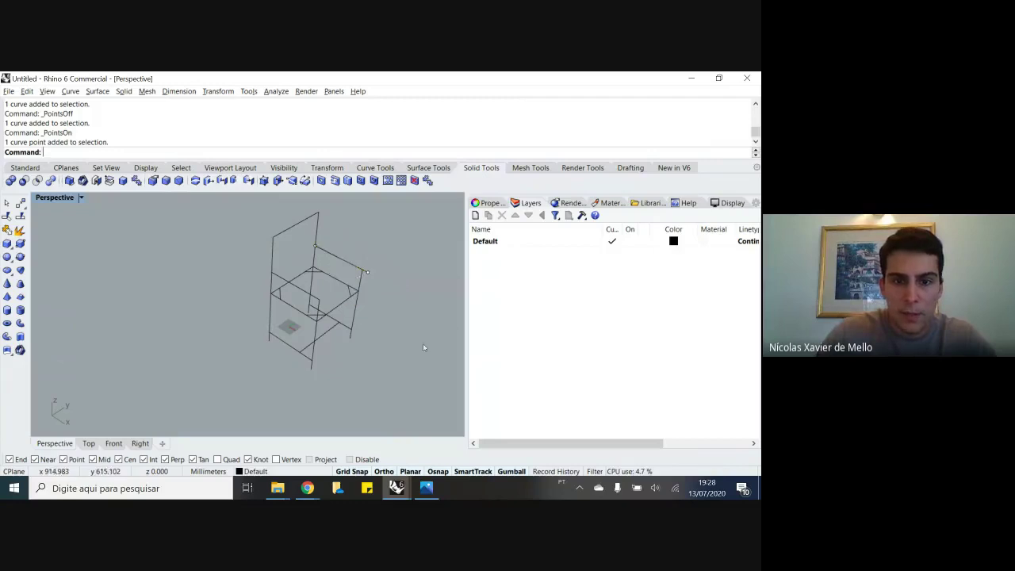
Delete the opposite armrest line and mirror the extended armrest across the XZ plane to replace it
{"action": "right_click_drag", "start_coordinate": [327, 330], "coordinate": [337, 309]}
{"action": "left_click", "coordinate": [332, 276]}
{"action": "key", "text": "Delete"}
{"action": "left_click", "coordinate": [341, 252]}
{"action": "type", "text": "m"}
{"action": "key", "text": "Return"}
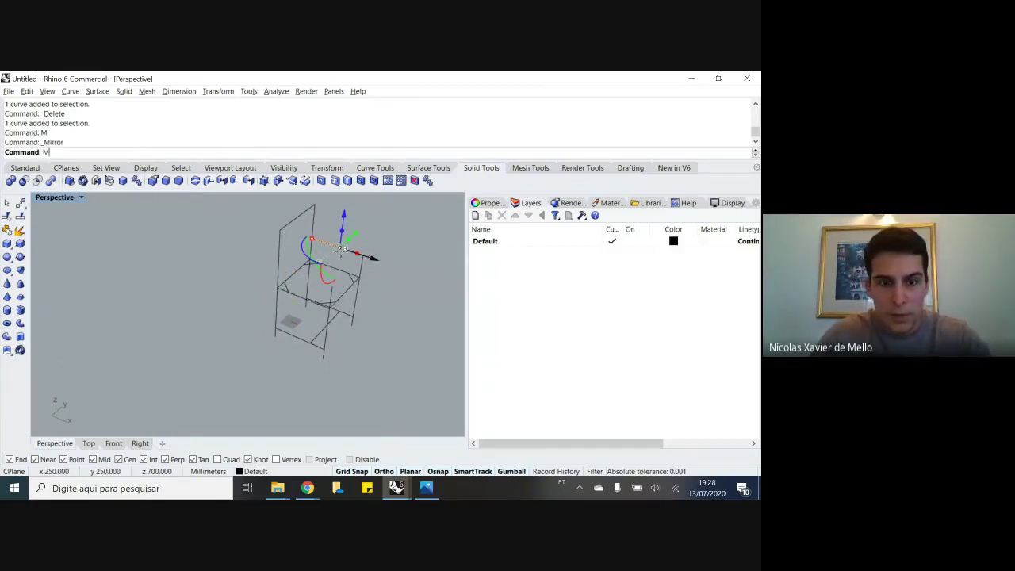
{"action": "key", "text": "Escape"}
Check the backrest in the reference photo and move the backrest's top line down 50 mm along Z
{"action": "right_click_drag", "start_coordinate": [341, 252], "coordinate": [352, 339]}
{"action": "left_click", "coordinate": [284, 221]}
{"action": "left_click", "coordinate": [425, 487]}
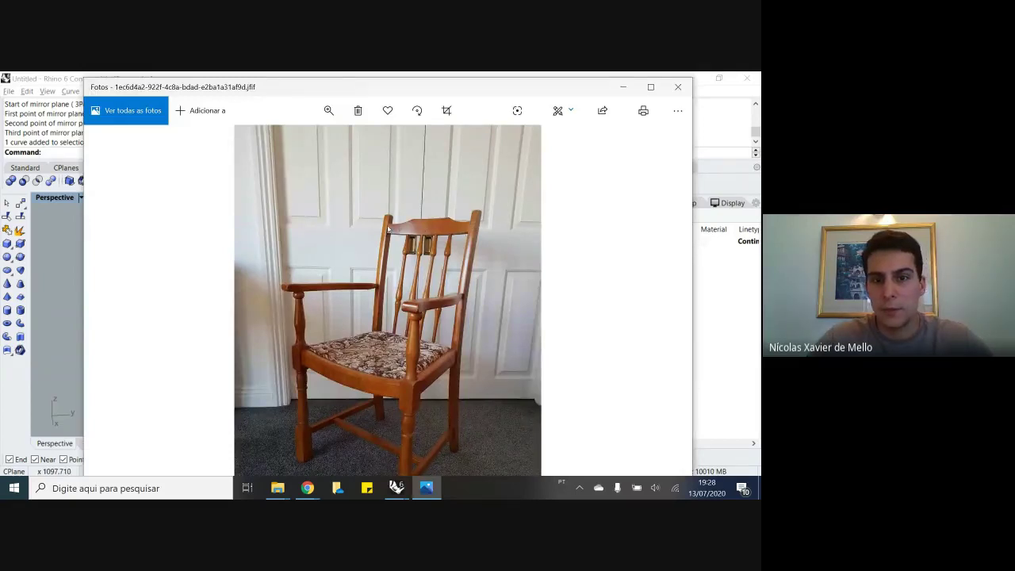
{"action": "key", "text": "Right"}
{"action": "key", "text": "Right"}
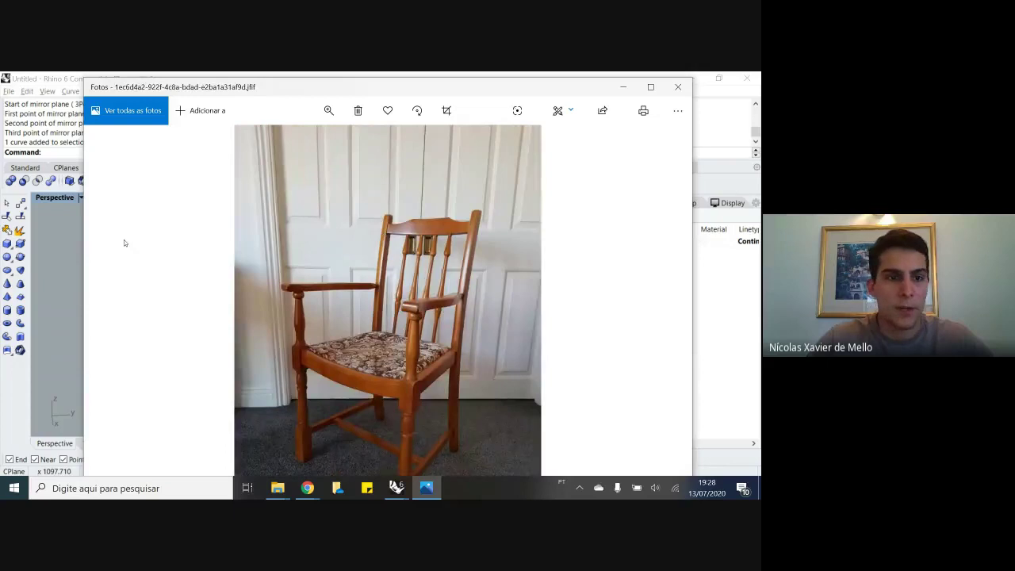
{"action": "left_click", "coordinate": [67, 261]}
{"action": "left_click", "coordinate": [268, 225]}
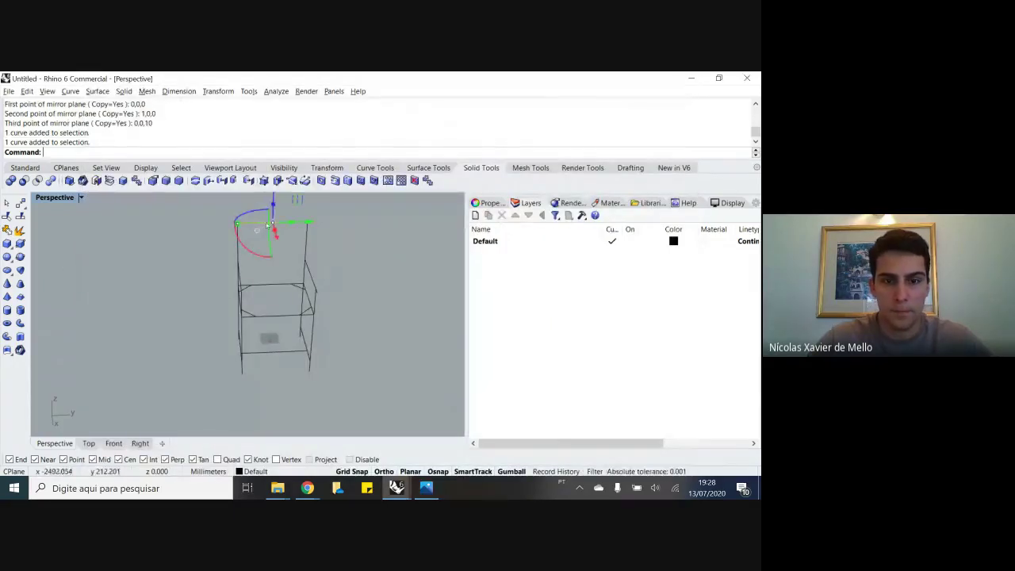
{"action": "left_click", "coordinate": [273, 205]}
{"action": "type", "text": "-5"}
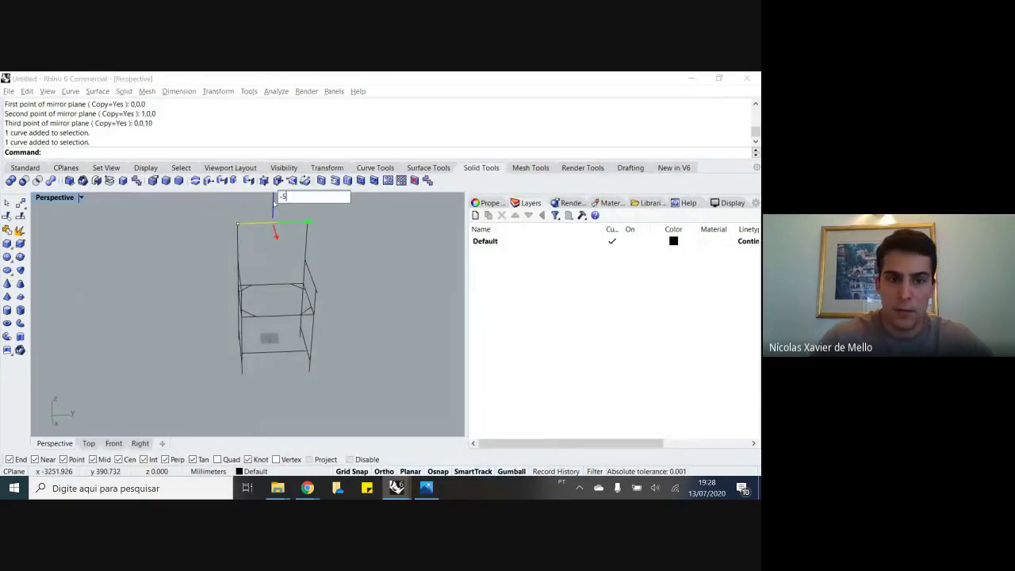
{"action": "type", "text": "0"}
{"action": "key", "text": "Return"}
Try raising the backrest's top line by 5*10 mm along Z and undo that move
{"action": "right_click_drag", "start_coordinate": [270, 238], "coordinate": [246, 251]}
{"action": "left_click", "coordinate": [247, 250]}
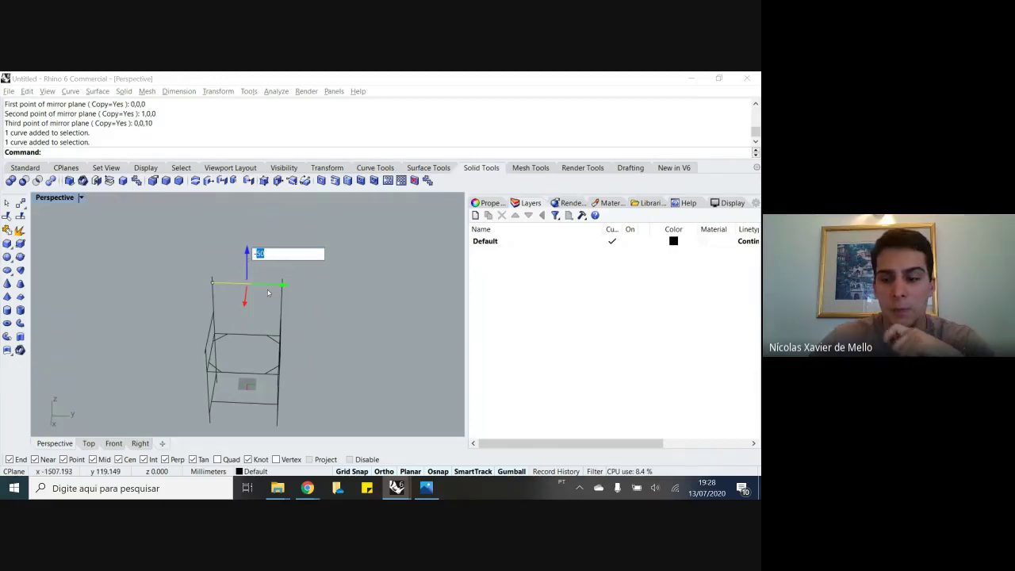
{"action": "key", "text": "BackSpace"}
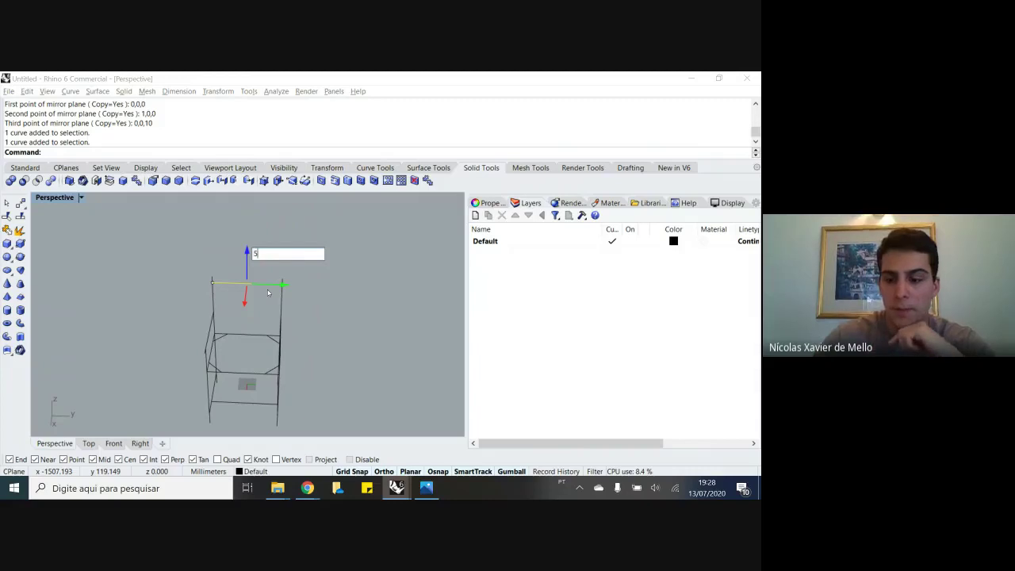
{"action": "type", "text": "5*10"}
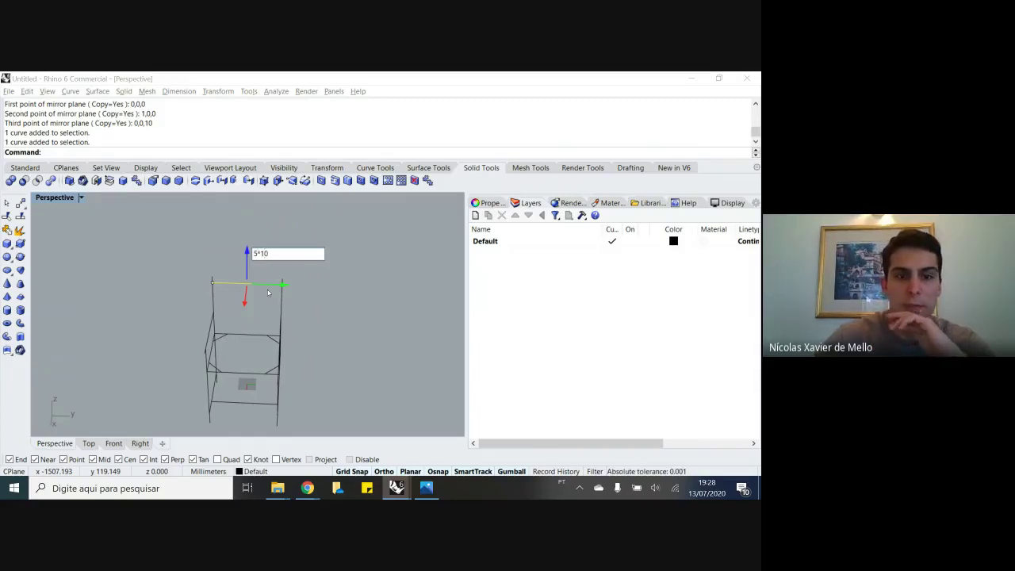
{"action": "key", "text": "Return"}
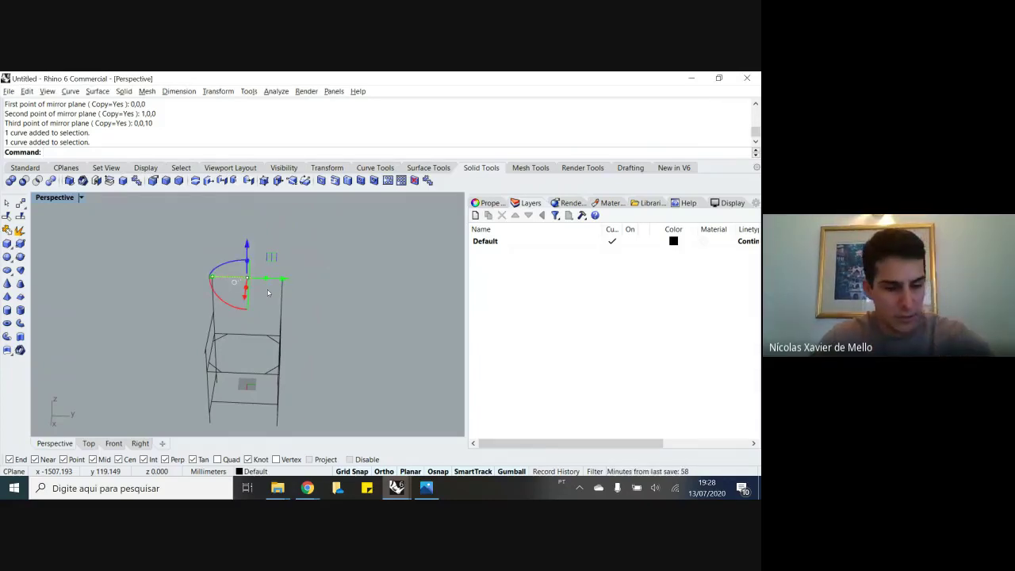
{"action": "key", "text": "ctrl+z"}
{"action": "right_click_drag", "start_coordinate": [256, 259], "coordinate": [322, 305]}
{"action": "key", "text": "Escape"}
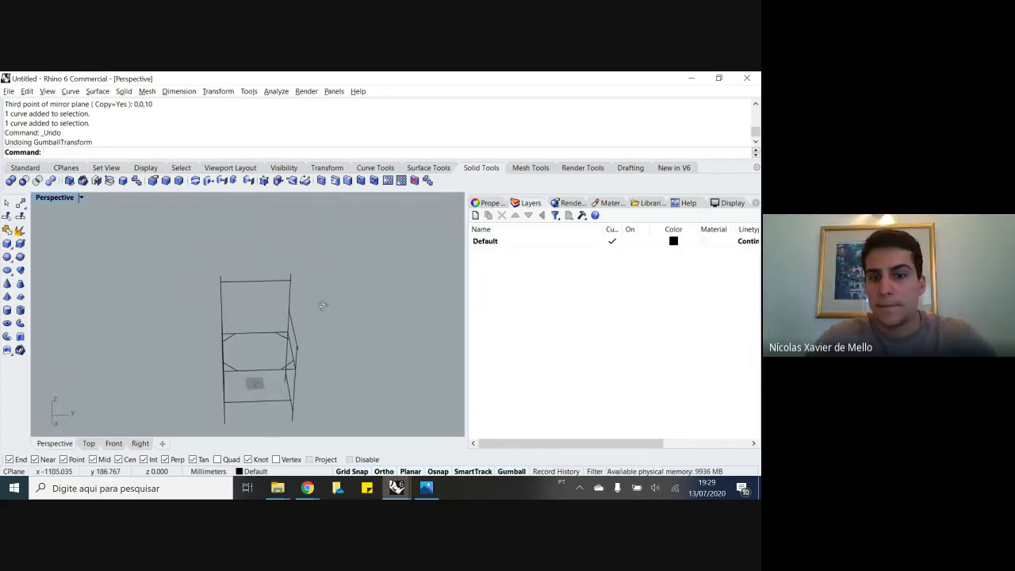
Draw a line from the midpoint of the backrest's top line to the midpoint of the seat's rear edge
{"action": "type", "text": "line"}
{"action": "key", "text": "Return"}
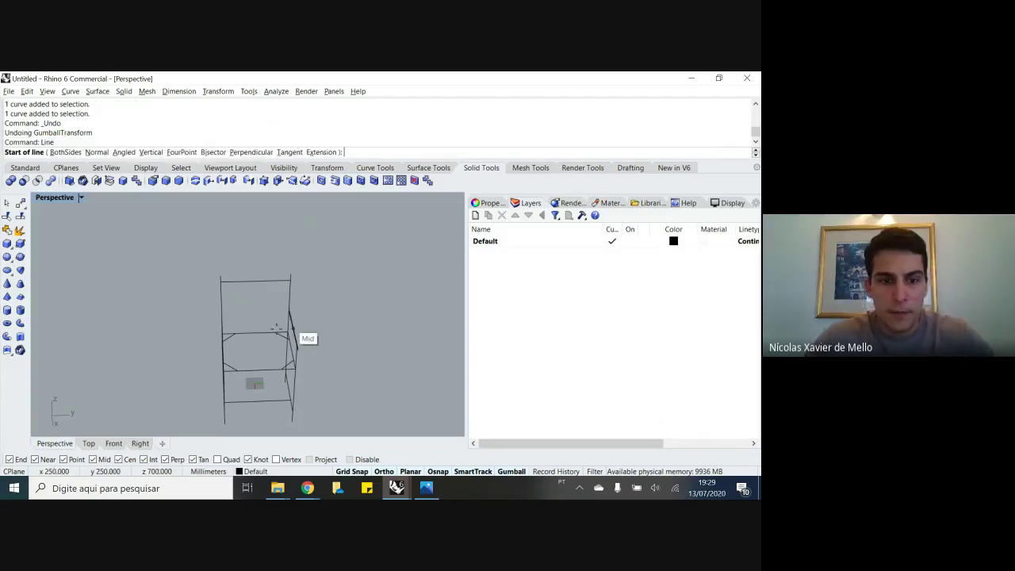
{"action": "left_click", "coordinate": [256, 281]}
{"action": "left_click", "coordinate": [254, 333]}
{"action": "mouse_move", "coordinate": [253, 332]}
{"action": "right_mouse_down"}
{"action": "mouse_move", "coordinate": [285, 337]}
{"action": "mouse_move", "coordinate": [265, 341]}
{"action": "right_mouse_up"}
Compare the chair's backrest in the angled and side reference photos with the modelled construction lines
{"action": "key", "text": "alt+Tab"}
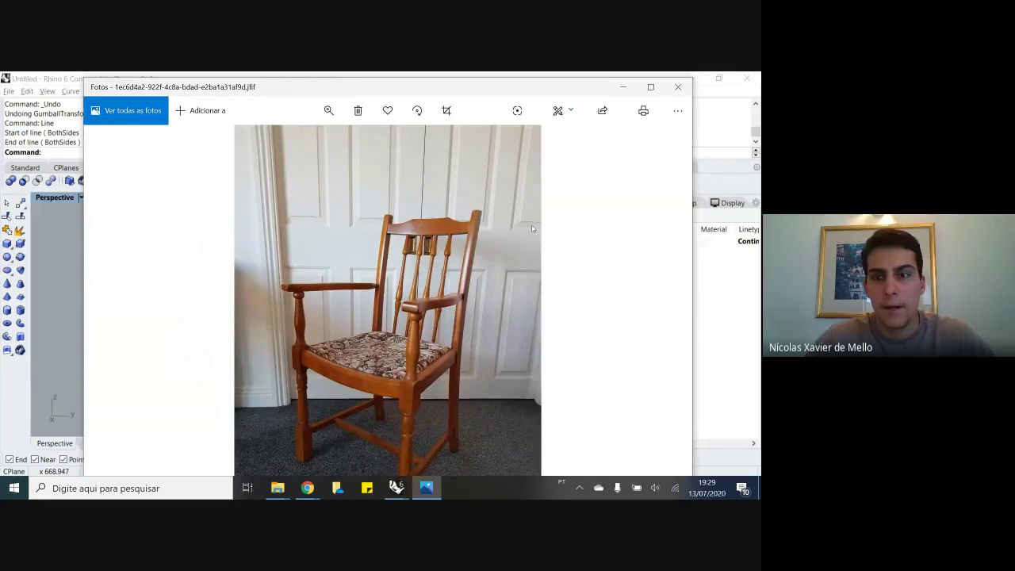
{"action": "left_click", "coordinate": [622, 87]}
{"action": "right_click_drag", "start_coordinate": [231, 310], "coordinate": [254, 314]}
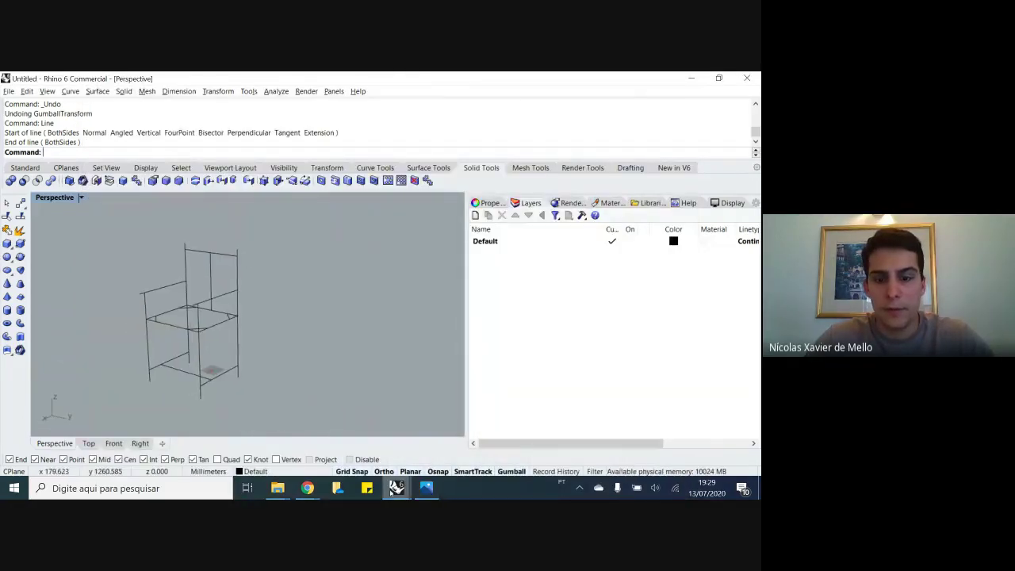
{"action": "left_click", "coordinate": [426, 487]}
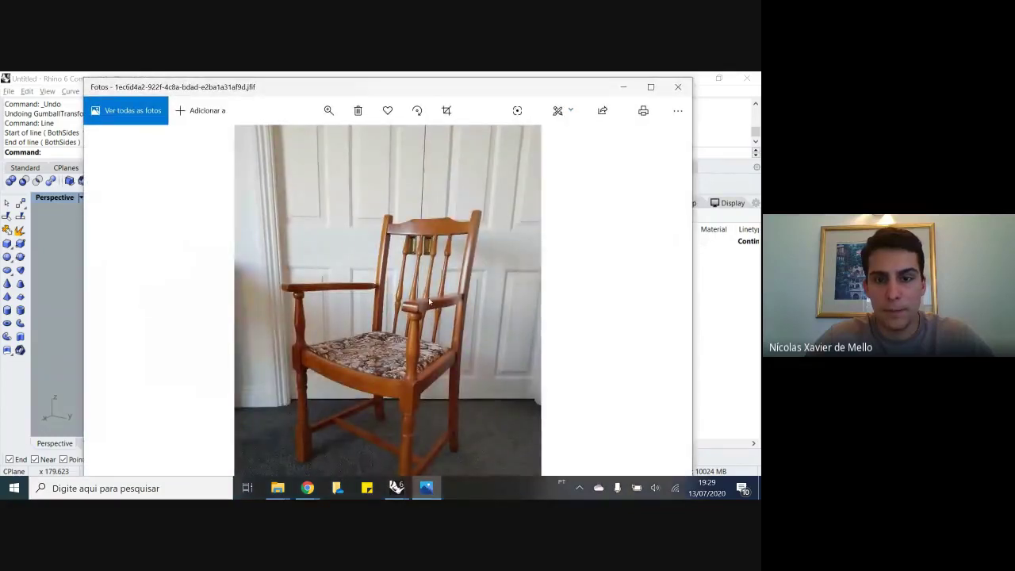
{"action": "key", "text": "Right"}
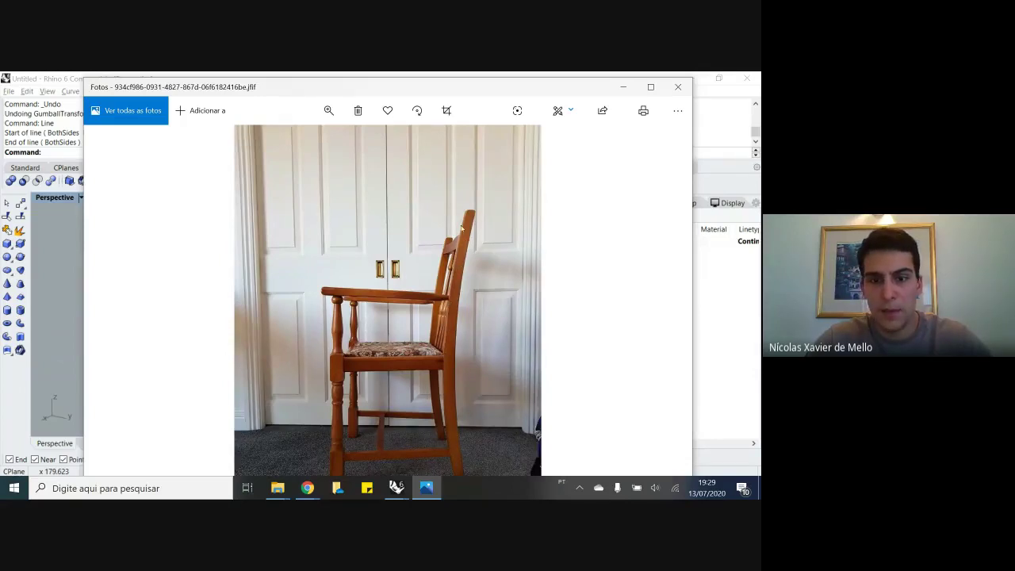
{"action": "left_click", "coordinate": [61, 282]}
{"action": "right_click_drag", "start_coordinate": [61, 282], "coordinate": [285, 348]}
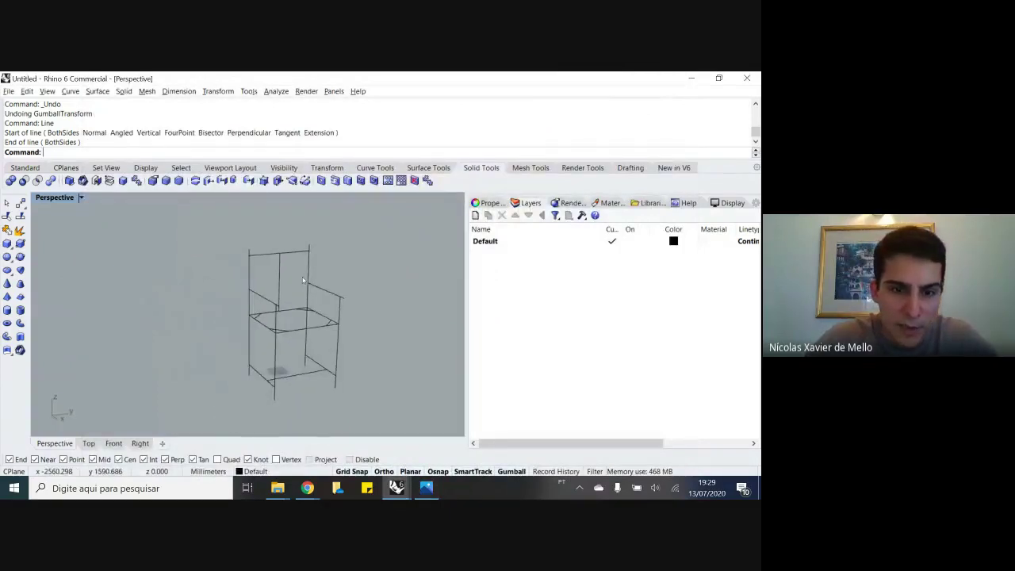
Create a new layer named Esqueleto for the chair's construction lines
{"action": "left_click_drag", "start_coordinate": [342, 222], "coordinate": [206, 384]}
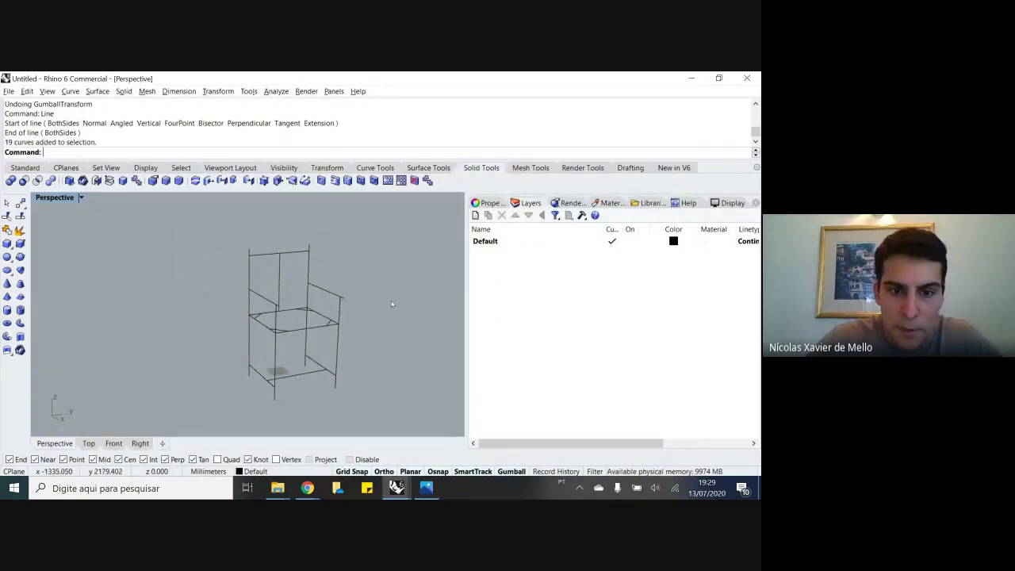
{"action": "right_click_drag", "start_coordinate": [349, 294], "coordinate": [234, 383]}
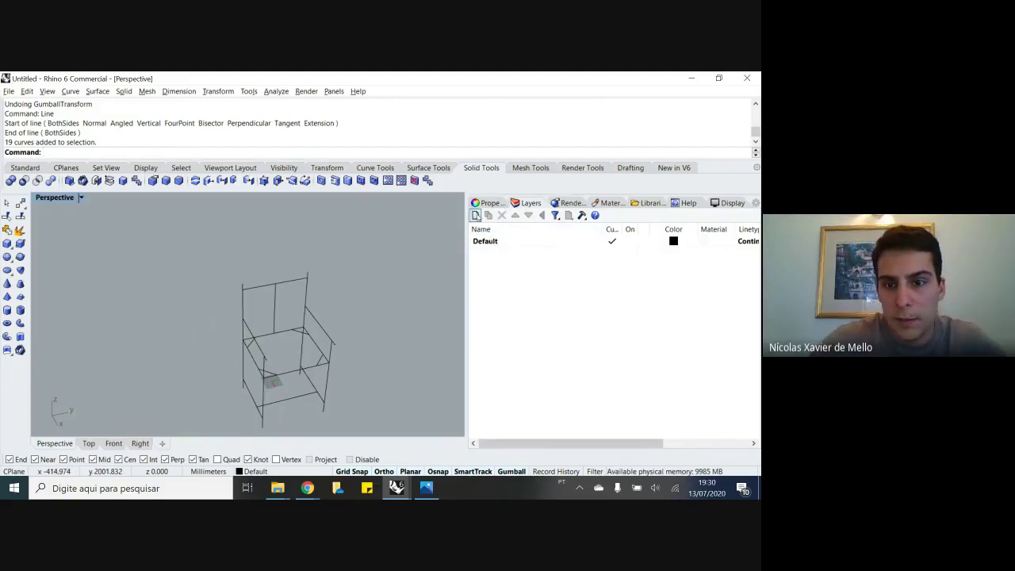
{"action": "left_click", "coordinate": [475, 214]}
{"action": "type", "text": "Esqueleto"}
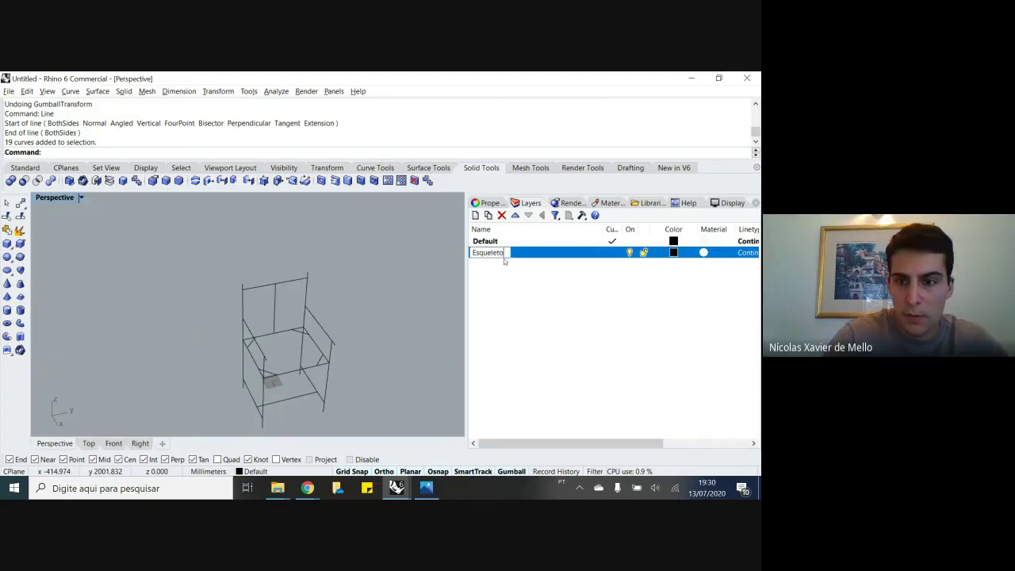
{"action": "key", "text": "Return"}
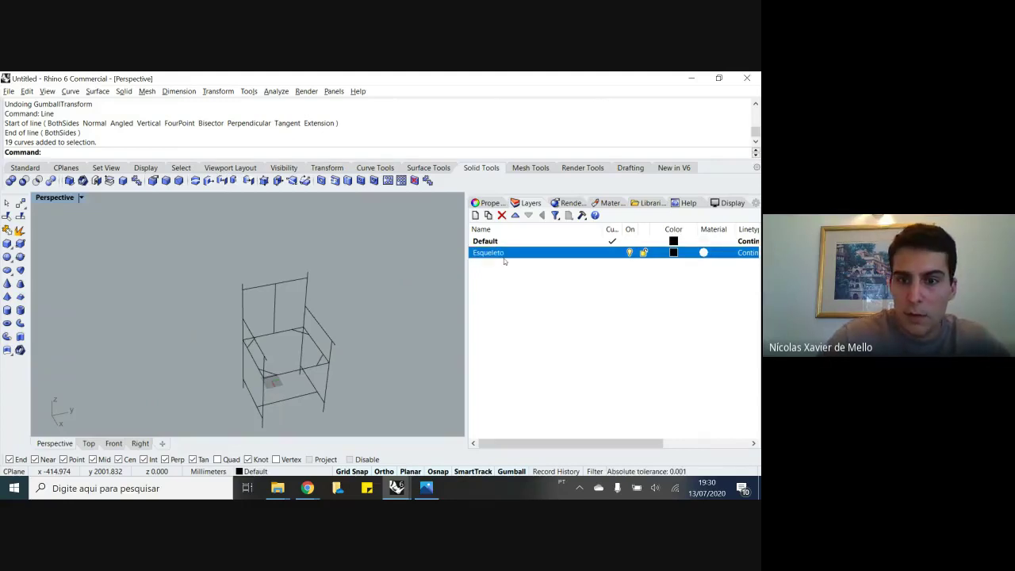
Move all the chair's curves to the Esqueleto layer and hide that layer
{"action": "left_click_drag", "start_coordinate": [349, 238], "coordinate": [204, 429]}
{"action": "right_click", "coordinate": [534, 254]}
{"action": "left_click", "coordinate": [581, 434]}
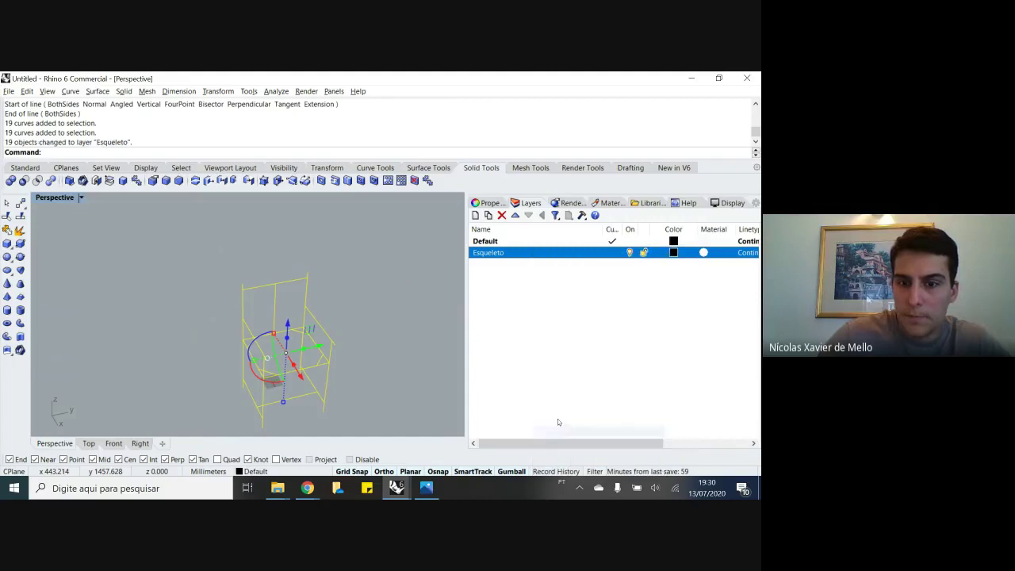
{"action": "left_click", "coordinate": [379, 318]}
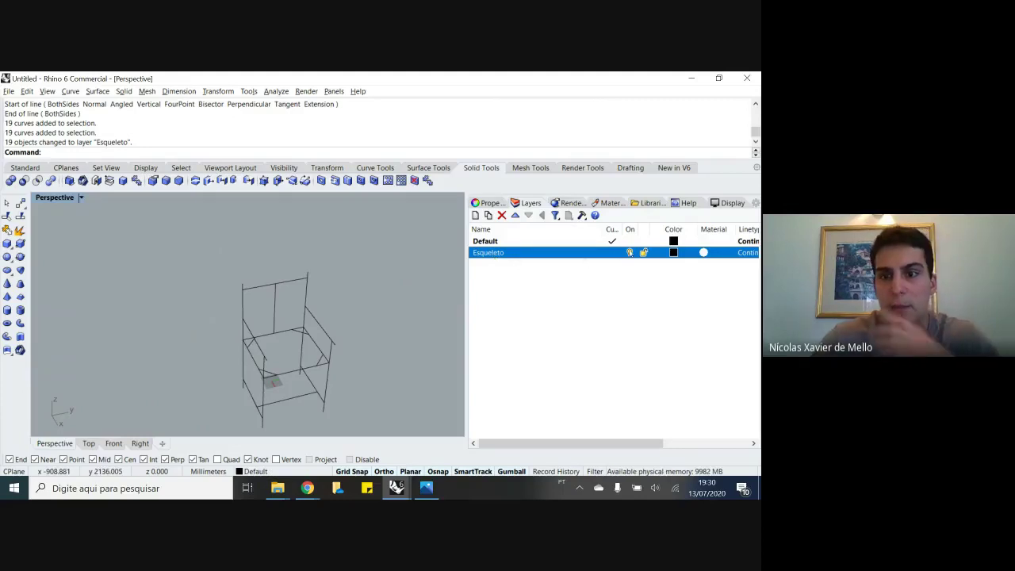
{"action": "left_click", "coordinate": [629, 252]}
{"action": "left_click", "coordinate": [630, 252]}
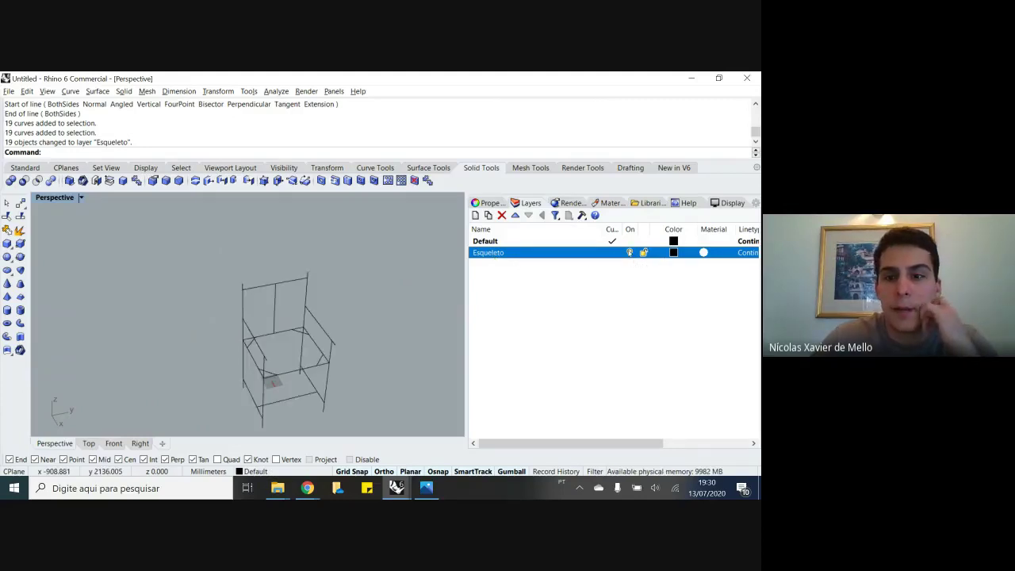
{"action": "left_click", "coordinate": [629, 252]}
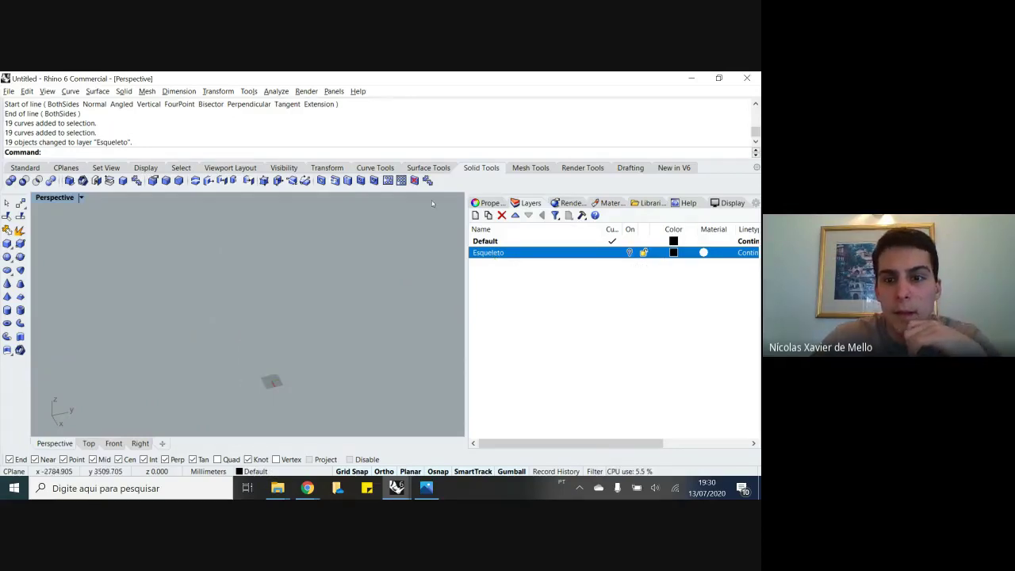
Create two more layers named Aux and Srf
{"action": "left_click", "coordinate": [476, 215]}
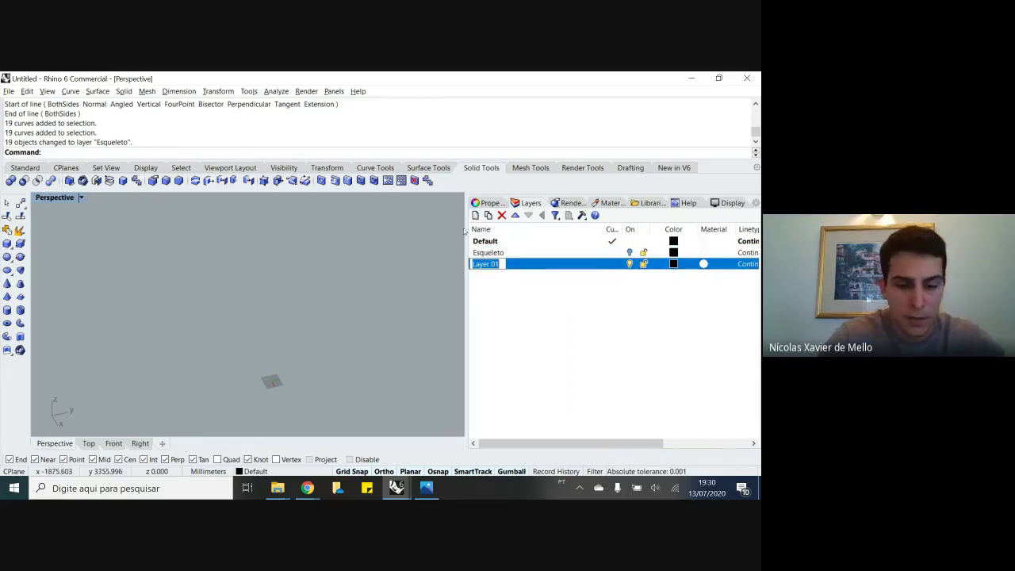
{"action": "type", "text": "Aux"}
{"action": "key", "text": "Return"}
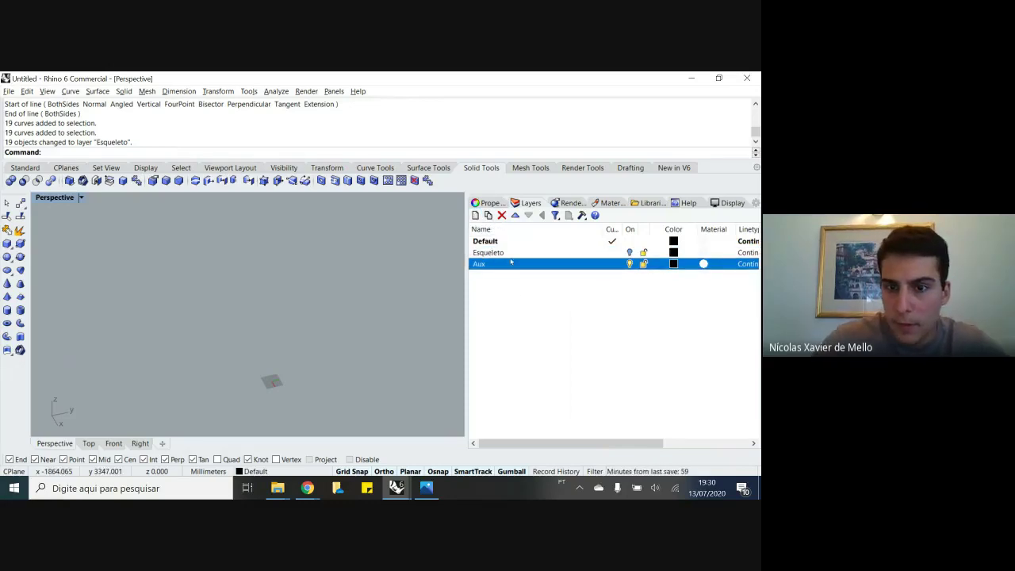
{"action": "left_click", "coordinate": [476, 216]}
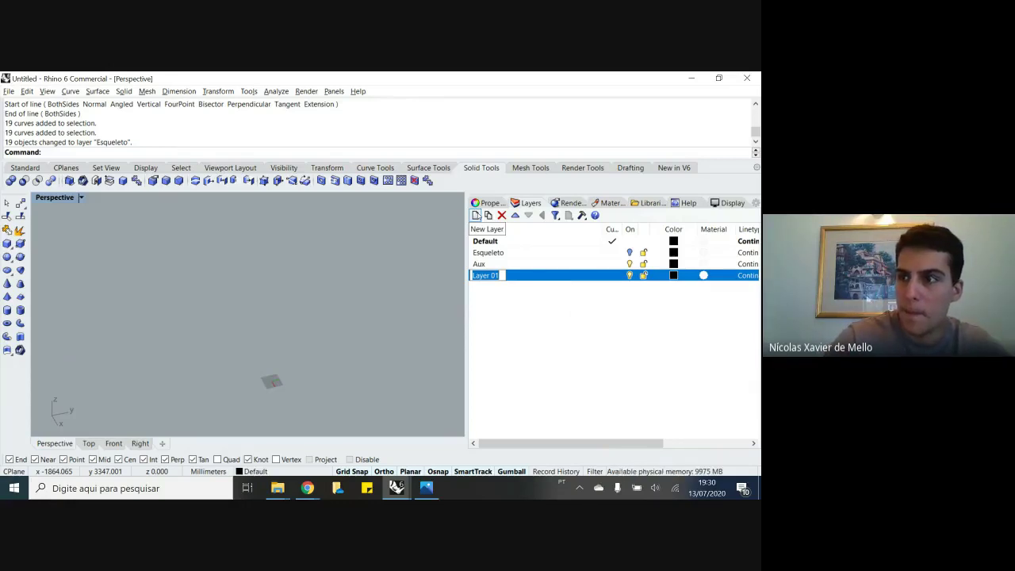
{"action": "type", "text": "Srf"}
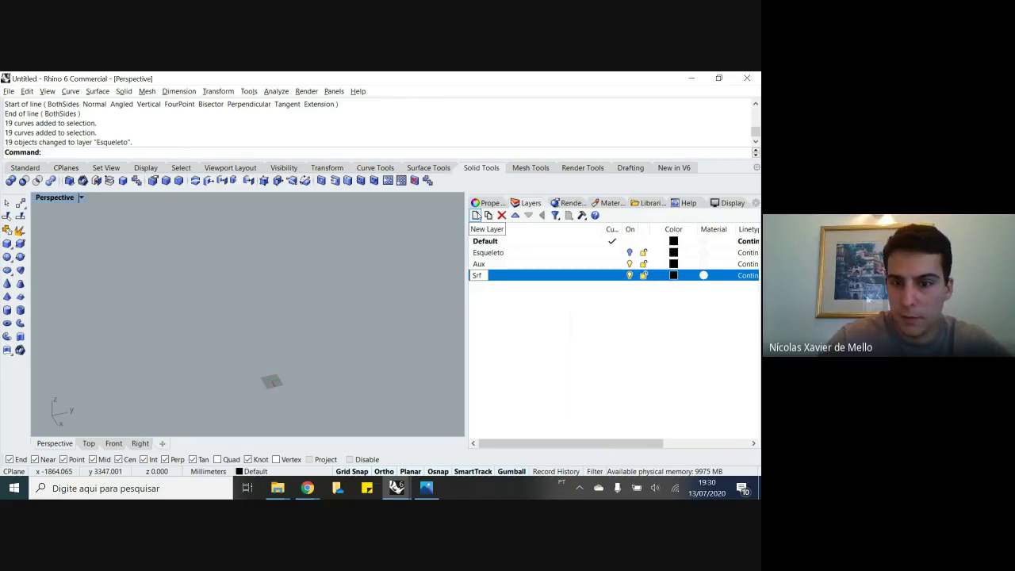
{"action": "key", "text": "Return"}
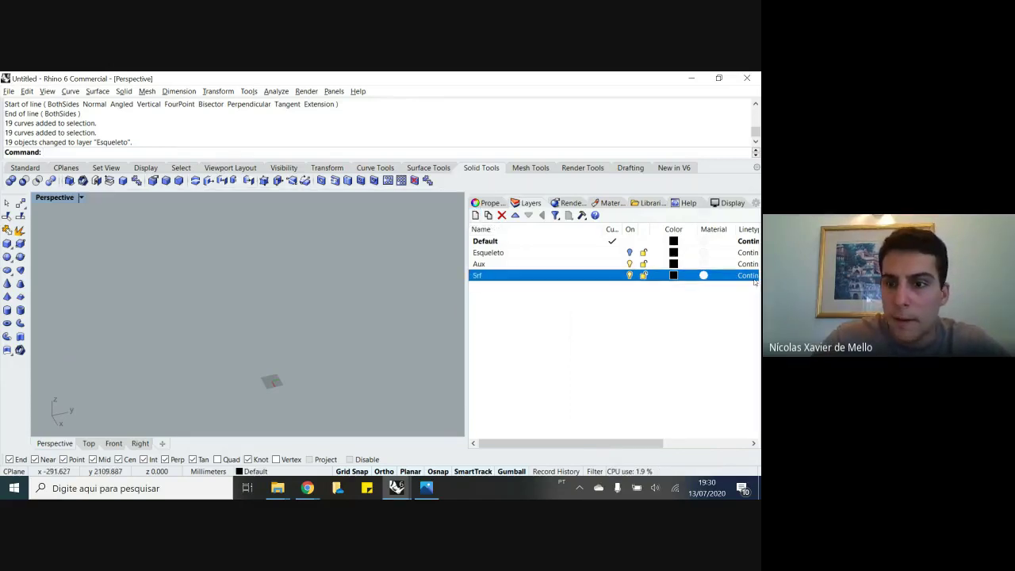
Turn the Esqueleto layer's visibility back on
{"action": "left_click", "coordinate": [630, 252]}
{"action": "left_click", "coordinate": [631, 252]}
{"action": "right_click_drag", "start_coordinate": [333, 317], "coordinate": [208, 323]}
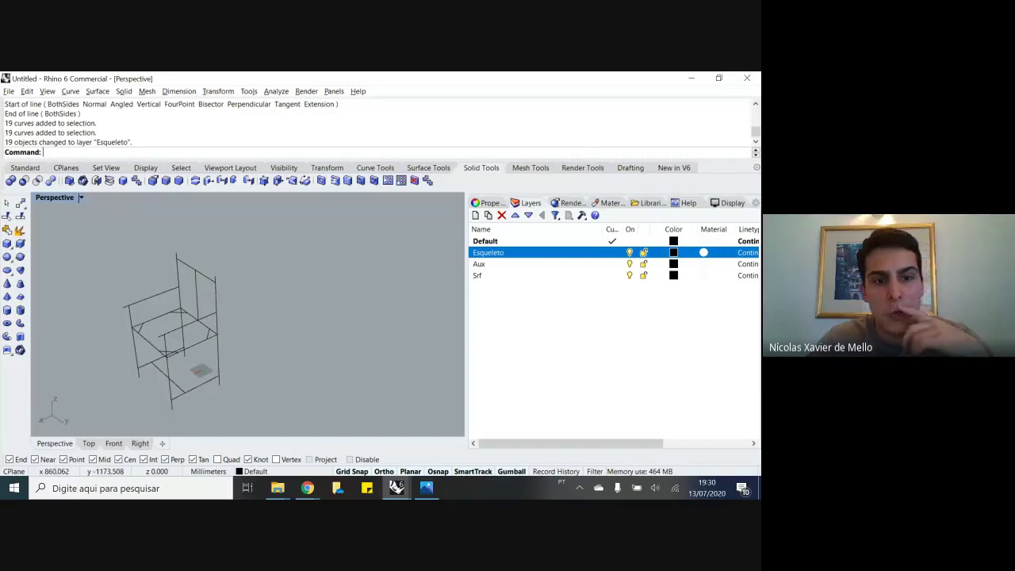
{"action": "right_click_drag", "start_coordinate": [87, 366], "coordinate": [351, 414]}
Check the chair's side photo, switch to the four-viewport layout and fit the chair in the Front view
{"action": "left_click", "coordinate": [426, 487]}
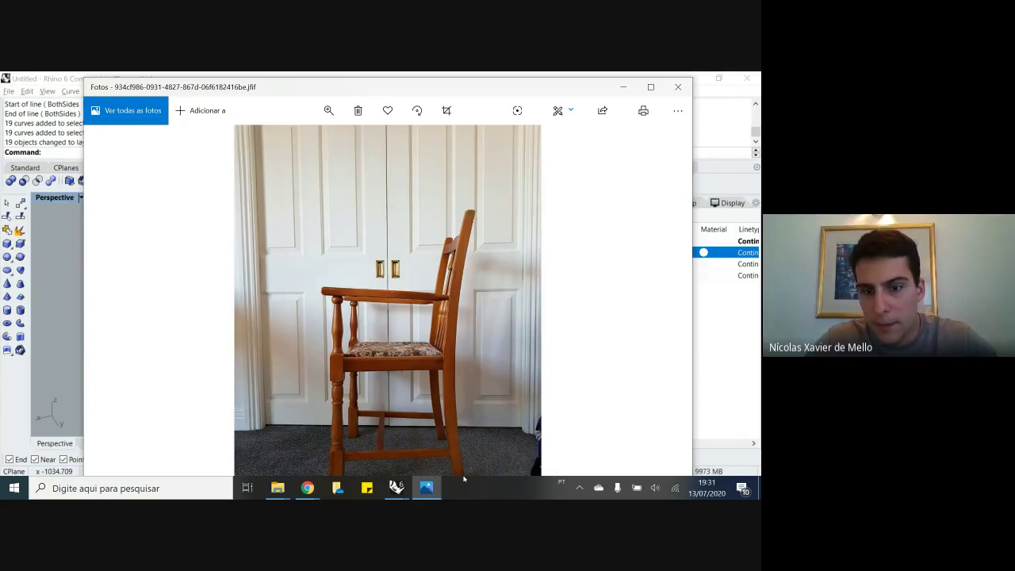
{"action": "left_click", "coordinate": [51, 252]}
{"action": "double_click", "coordinate": [58, 200]}
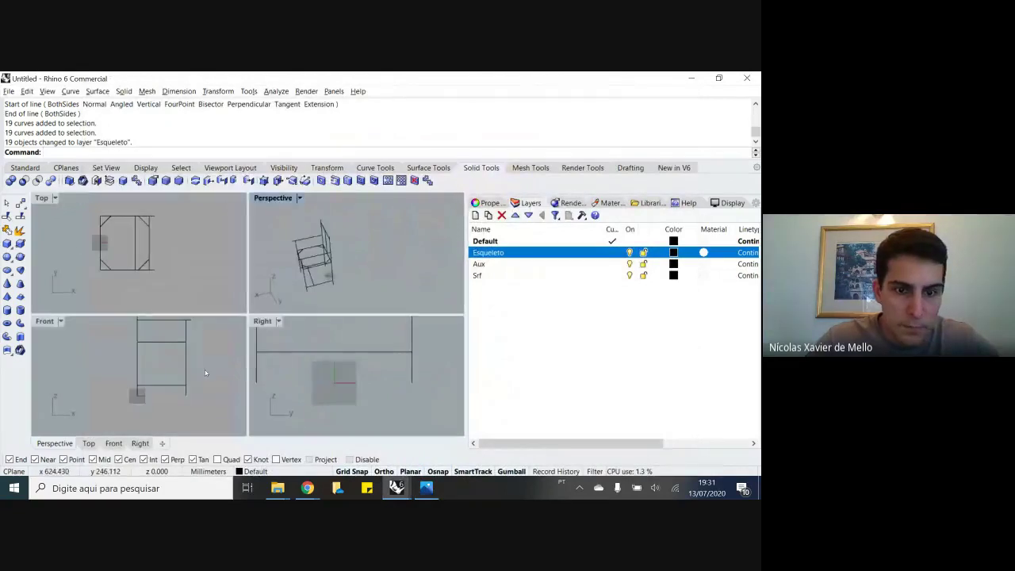
{"action": "left_click", "coordinate": [314, 383]}
{"action": "scroll", "coordinate": [313, 383], "scroll_direction": "down", "scroll_amount": 3}
{"action": "mouse_move", "coordinate": [159, 349]}
{"action": "right_mouse_down"}
{"action": "mouse_move", "coordinate": [157, 387]}
{"action": "mouse_move", "coordinate": [148, 366]}
{"action": "right_mouse_up"}
{"action": "scroll", "coordinate": [157, 388], "scroll_direction": "up", "scroll_amount": 1}
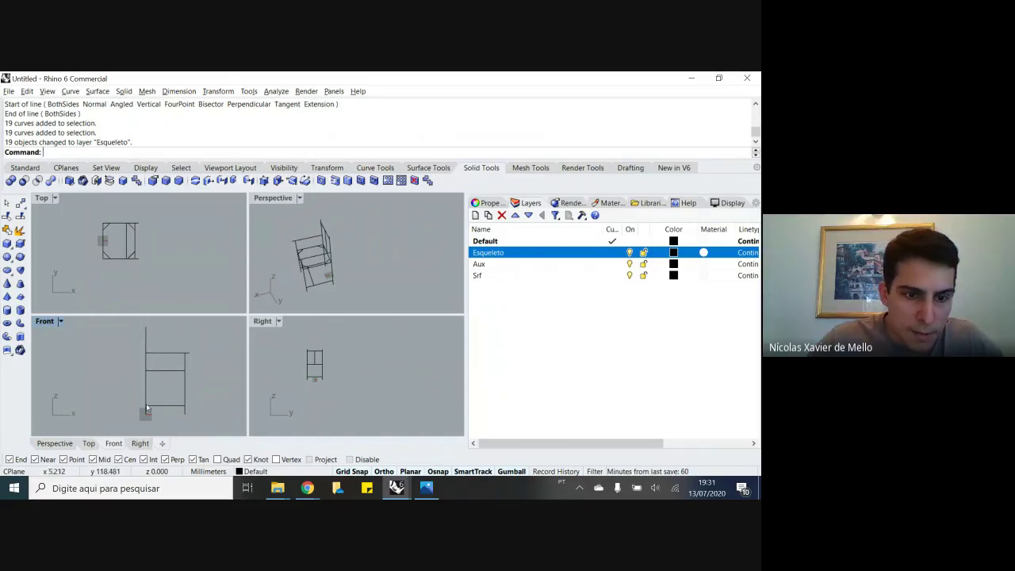
Lock the Esqueleto layer, unlocking it once to test selecting the chair's upper curves
{"action": "left_click", "coordinate": [643, 253]}
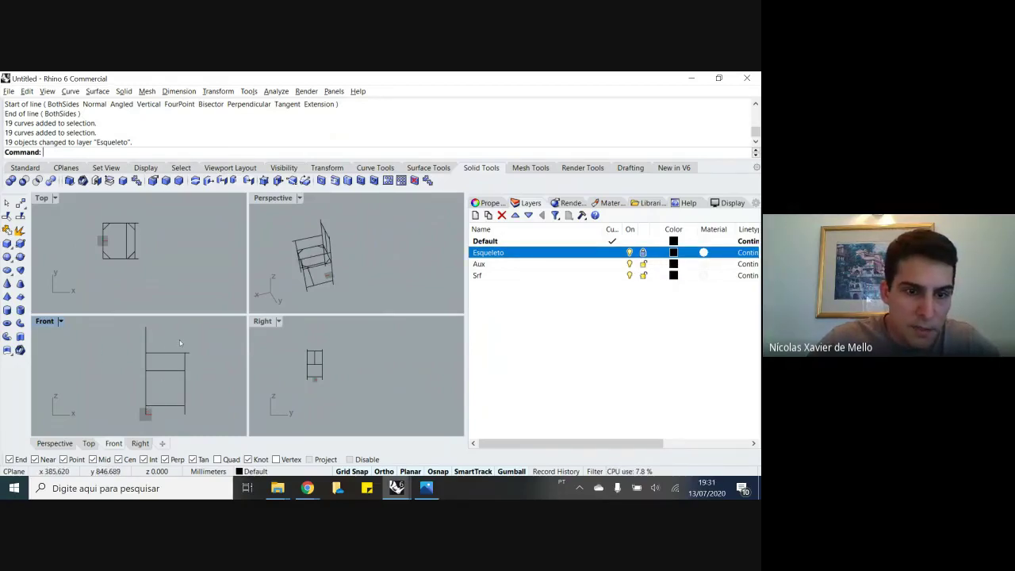
{"action": "left_click", "coordinate": [643, 253]}
{"action": "left_click_drag", "start_coordinate": [134, 327], "coordinate": [236, 362]}
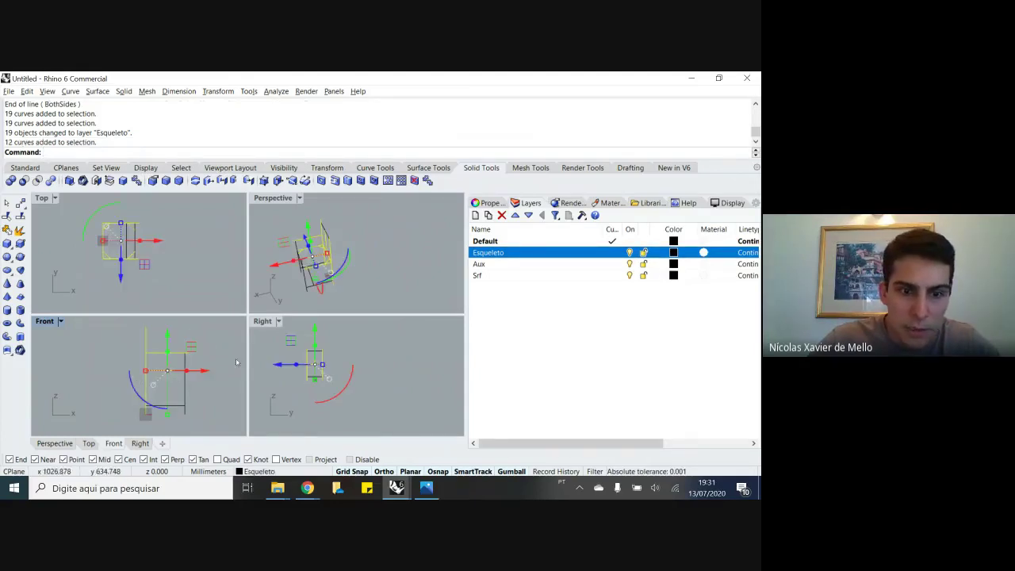
{"action": "key", "text": "Escape"}
{"action": "left_click", "coordinate": [643, 252]}
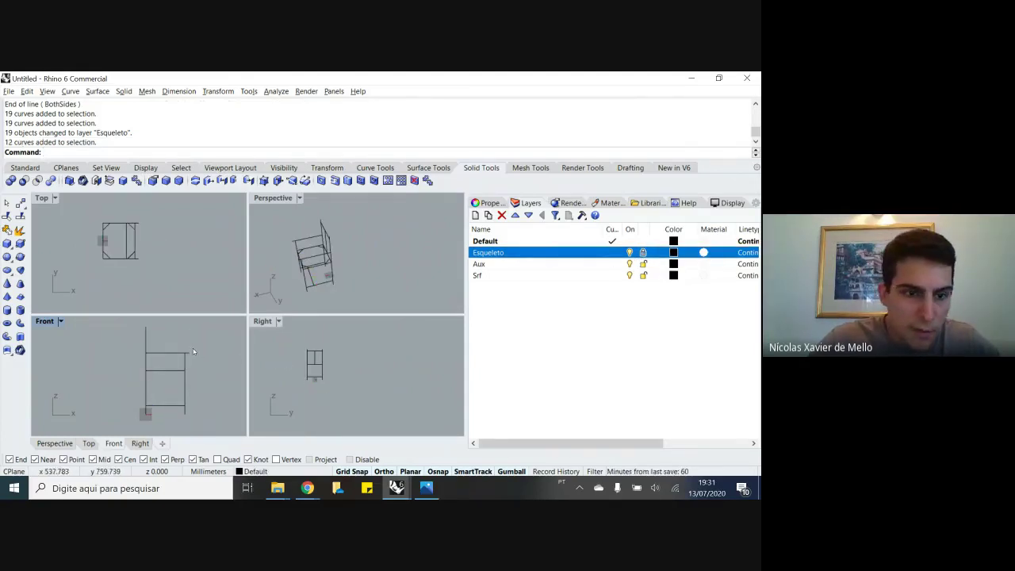
In a maximized Front view, draw a degree-3 control point curve along the rear vertical line, with its middle point 50 mm forward at 500 mm height
{"action": "double_click", "coordinate": [45, 322]}
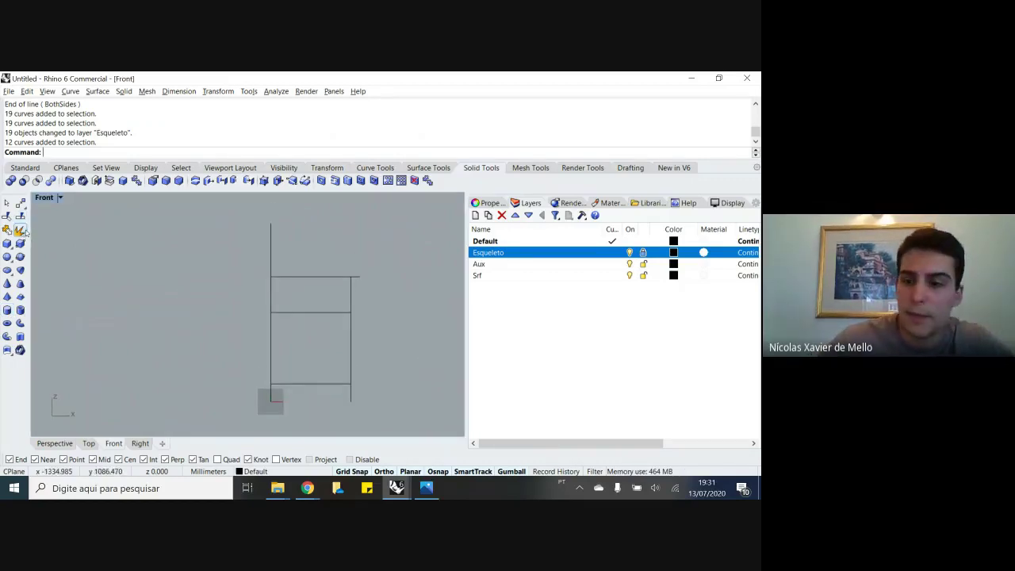
{"action": "left_click", "coordinate": [377, 167]}
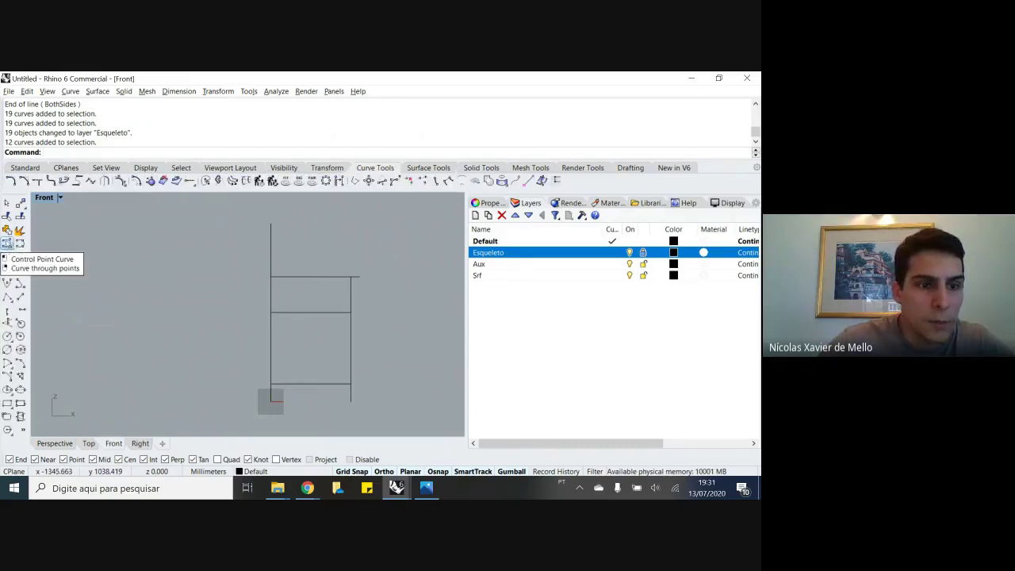
{"action": "left_click", "coordinate": [7, 242]}
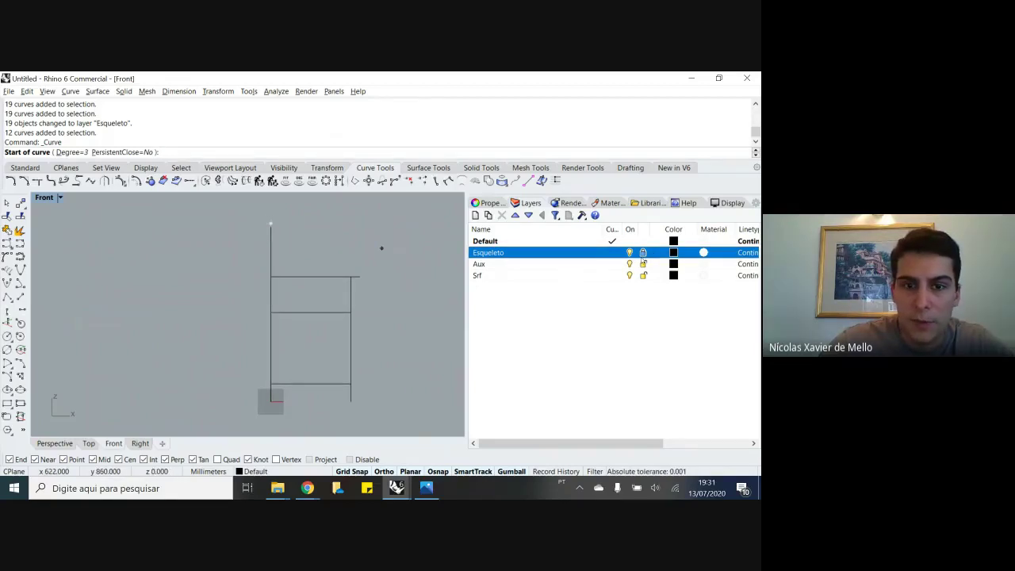
{"action": "left_click", "coordinate": [270, 224]}
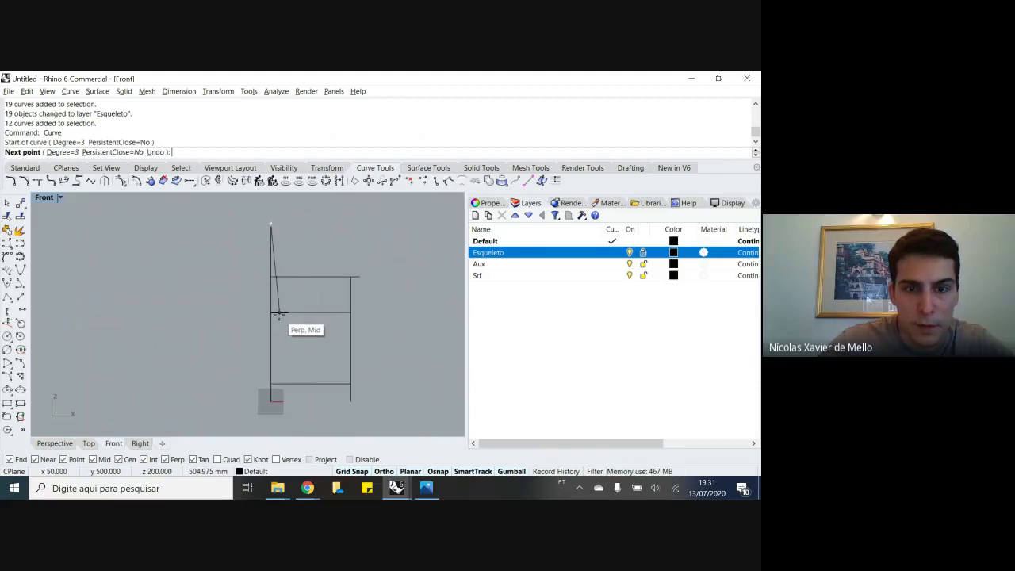
{"action": "left_click", "coordinate": [278, 315]}
{"action": "left_click", "coordinate": [270, 401]}
{"action": "key", "text": "Return"}
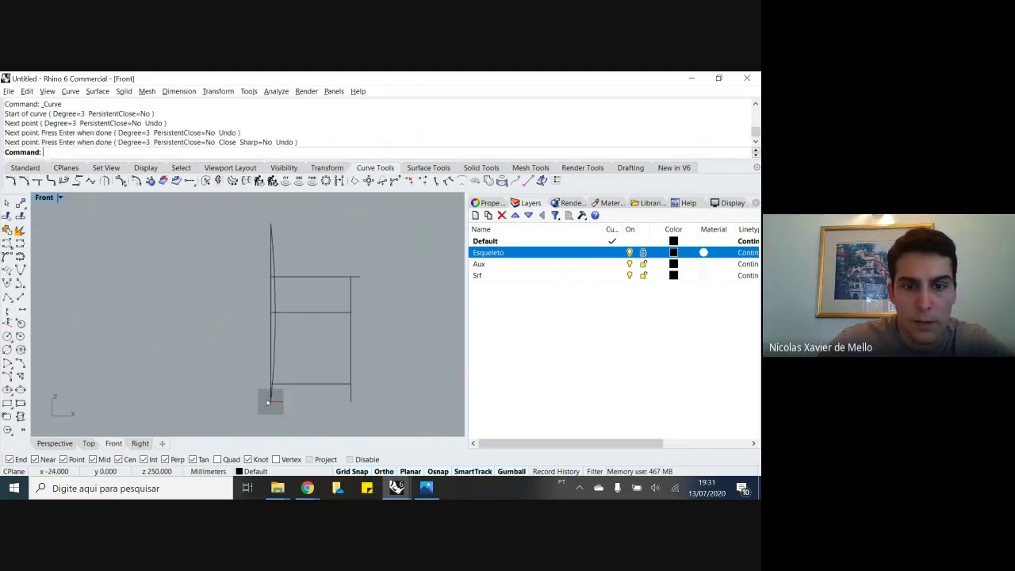
Shift and duplicate the new curve horizontally so one copy lies on each side of the rear vertical line
{"action": "left_click", "coordinate": [272, 343]}
{"action": "left_click", "coordinate": [291, 322]}
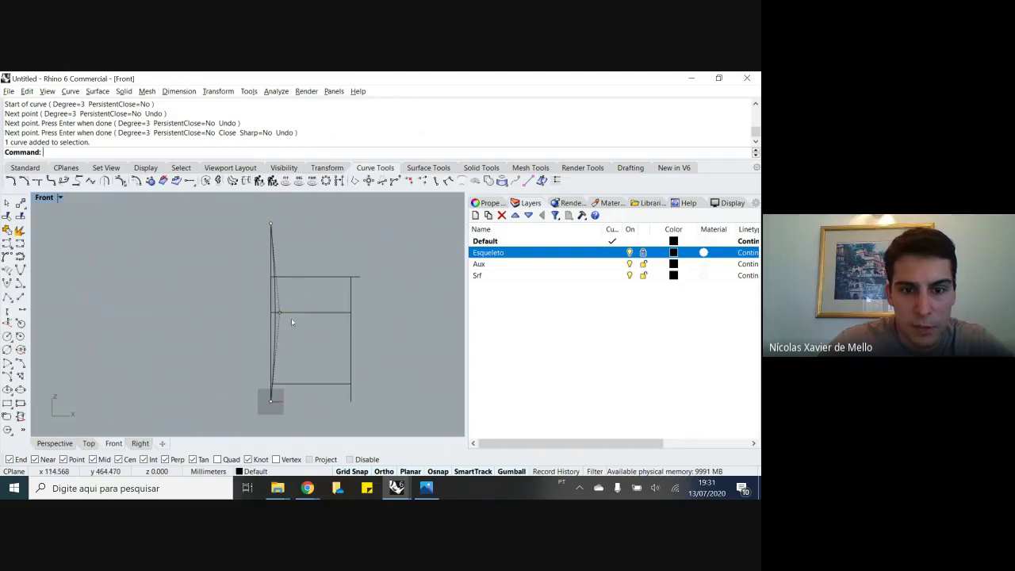
{"action": "left_click", "coordinate": [272, 254]}
{"action": "left_click_drag", "start_coordinate": [299, 310], "coordinate": [310, 312]}
{"action": "left_click", "coordinate": [398, 291]}
Set the Esqueleto layer's colour to Blue
{"action": "left_click", "coordinate": [672, 252]}
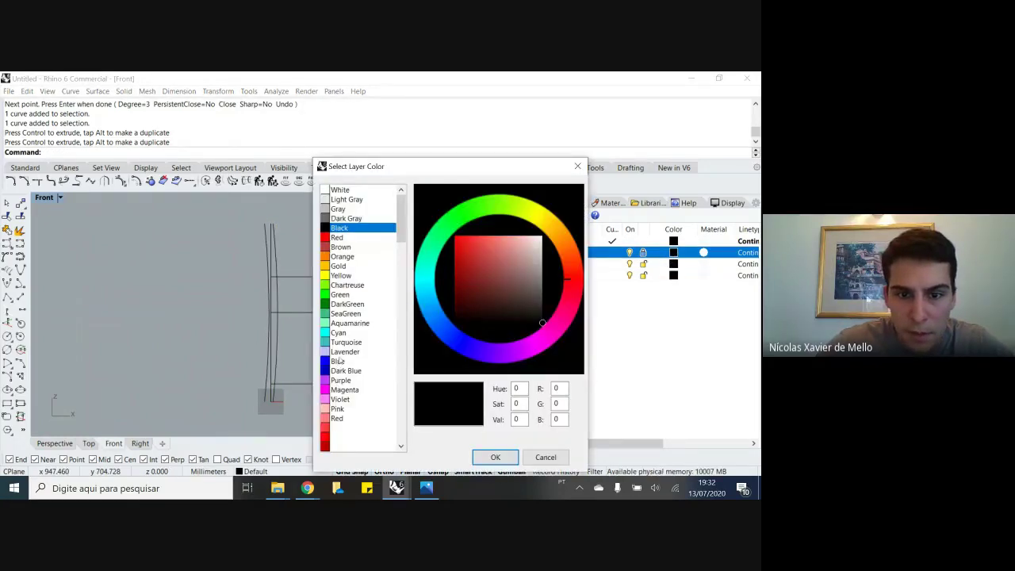
{"action": "left_click", "coordinate": [338, 361]}
{"action": "left_click", "coordinate": [495, 456]}
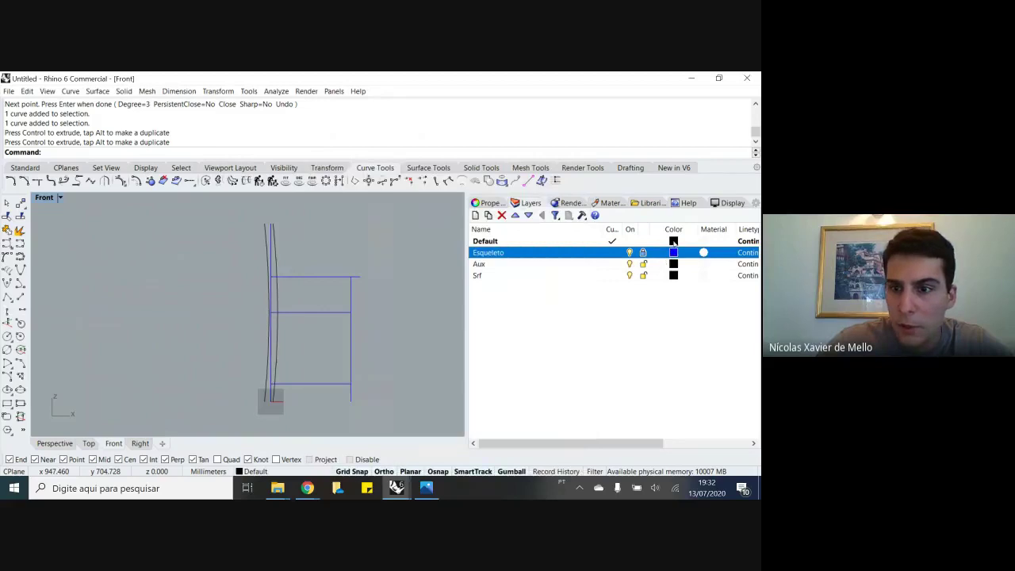
Inspect the two rear leg curves and compare their curvature with the chair's side photo
{"action": "left_click", "coordinate": [283, 272]}
{"action": "left_click", "coordinate": [317, 291]}
{"action": "scroll", "coordinate": [289, 269], "scroll_direction": "up", "scroll_amount": 2}
{"action": "scroll", "coordinate": [284, 352], "scroll_direction": "down", "scroll_amount": 3}
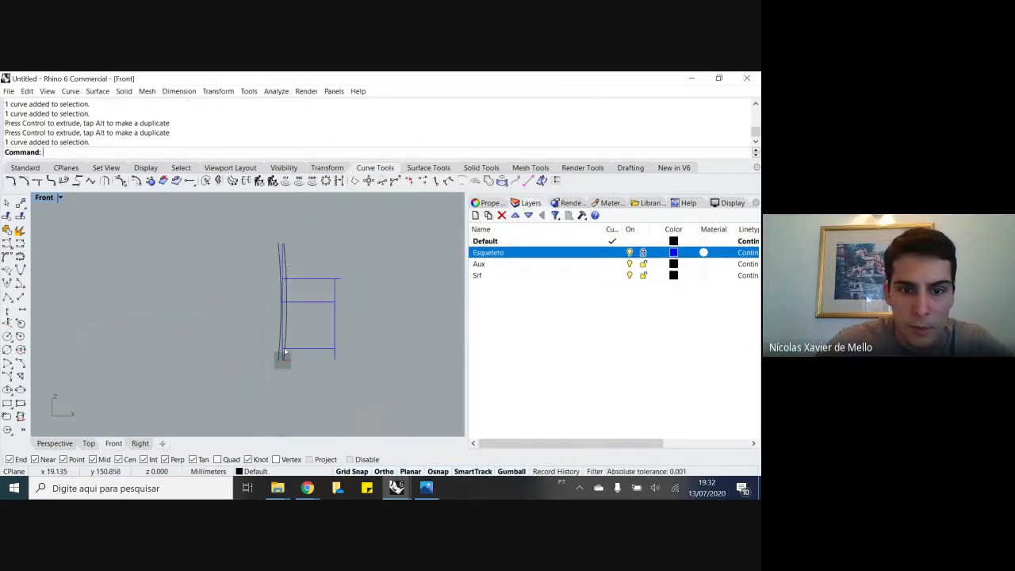
{"action": "scroll", "coordinate": [286, 341], "scroll_direction": "up", "scroll_amount": 2}
{"action": "scroll", "coordinate": [288, 327], "scroll_direction": "down", "scroll_amount": 2}
{"action": "left_click", "coordinate": [284, 326]}
{"action": "left_click", "coordinate": [279, 349]}
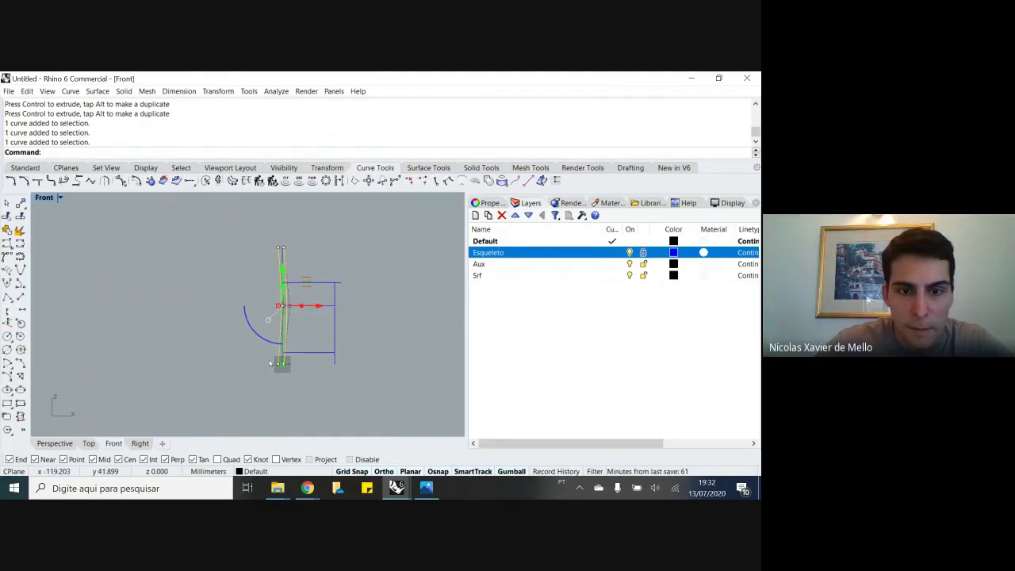
{"action": "left_click", "coordinate": [425, 487]}
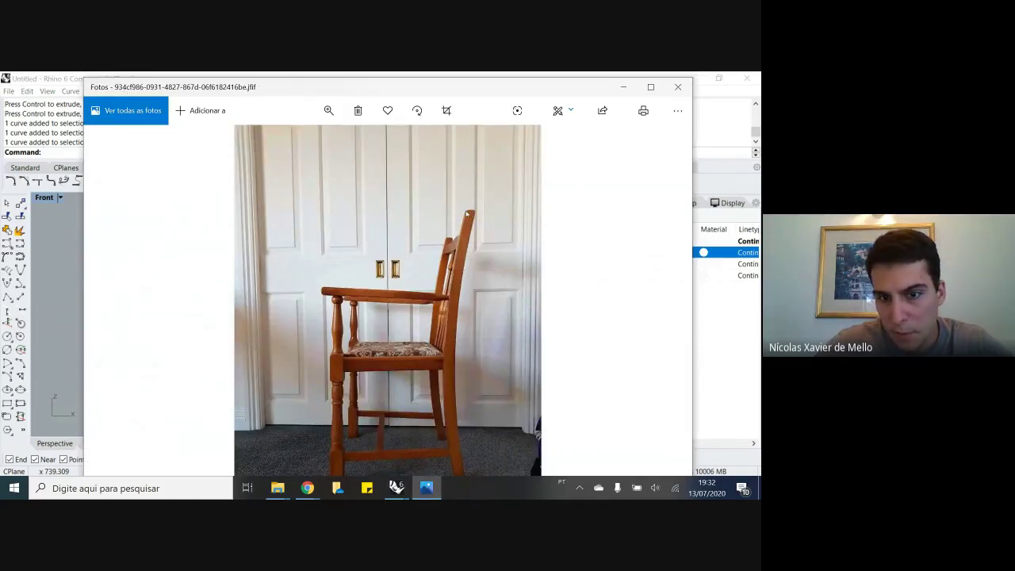
{"action": "left_click", "coordinate": [49, 267]}
Try shifting the front leg curve's top control point horizontally and undo the move, keeping the layer colour
{"action": "scroll", "coordinate": [302, 226], "scroll_direction": "up", "scroll_amount": 5}
{"action": "right_click_drag", "start_coordinate": [302, 223], "coordinate": [313, 258]}
{"action": "left_click", "coordinate": [313, 229]}
{"action": "left_click", "coordinate": [307, 232]}
{"action": "left_click", "coordinate": [307, 232]}
{"action": "left_click_drag", "start_coordinate": [308, 232], "coordinate": [309, 234]}
{"action": "right_click_drag", "start_coordinate": [337, 320], "coordinate": [334, 273]}
{"action": "key", "text": "ctrl+z"}
{"action": "key", "text": "ctrl+z"}
{"action": "key", "text": "ctrl+z"}
{"action": "key", "text": "ctrl+y"}
{"action": "key", "text": "ctrl+y"}
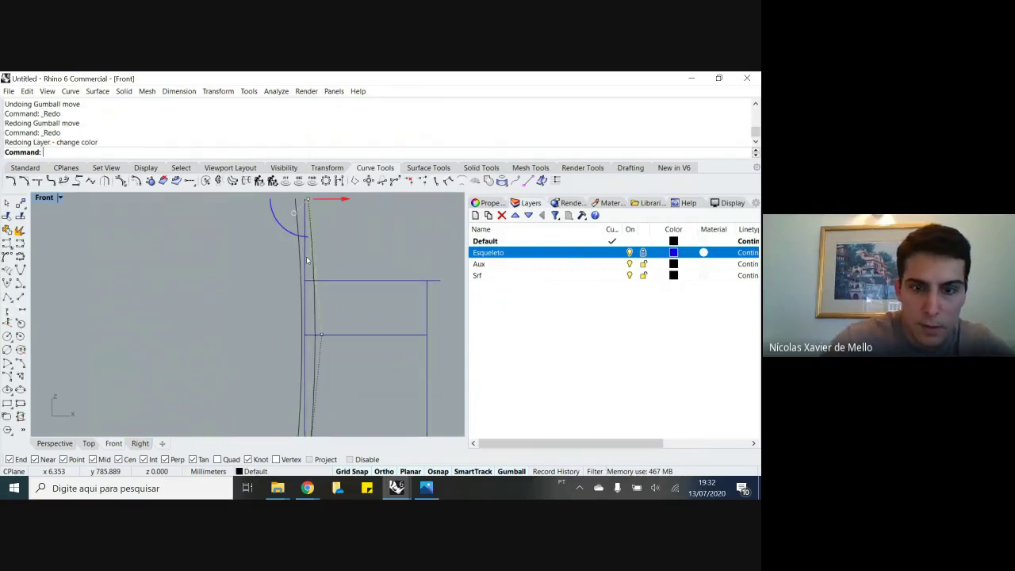
Delete the front leg curve and duplicate the remaining rear curve 40 mm toward the seat
{"action": "left_click", "coordinate": [310, 246]}
{"action": "key", "text": "Delete"}
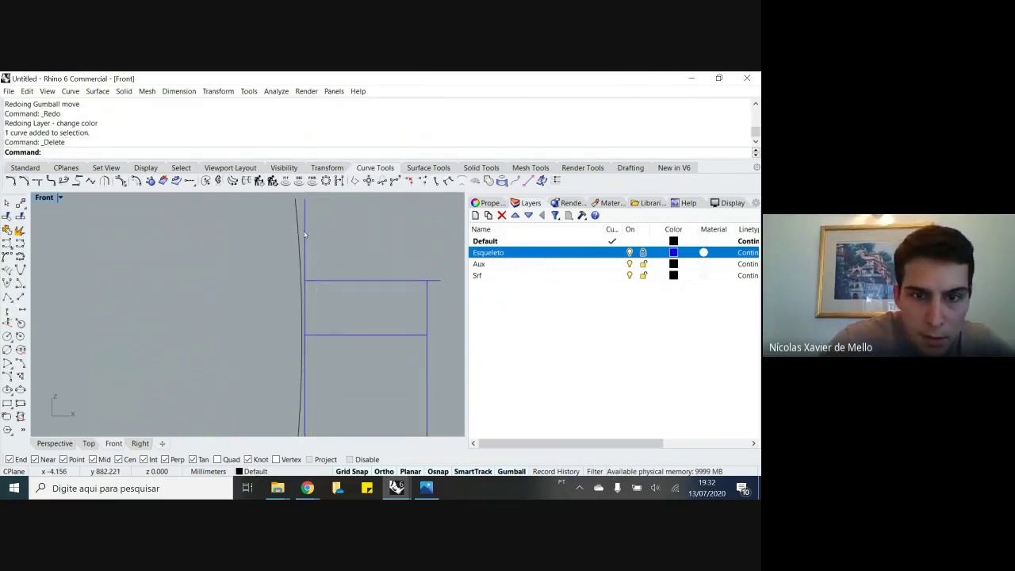
{"action": "left_click", "coordinate": [301, 238]}
{"action": "left_click", "coordinate": [340, 336]}
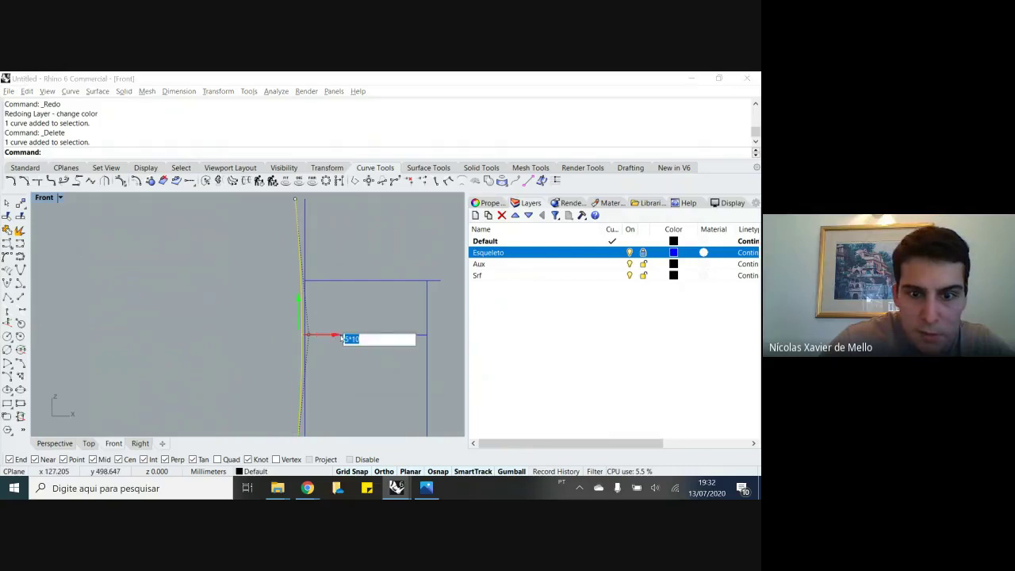
{"action": "type", "text": "40"}
{"action": "key", "text": "Return"}
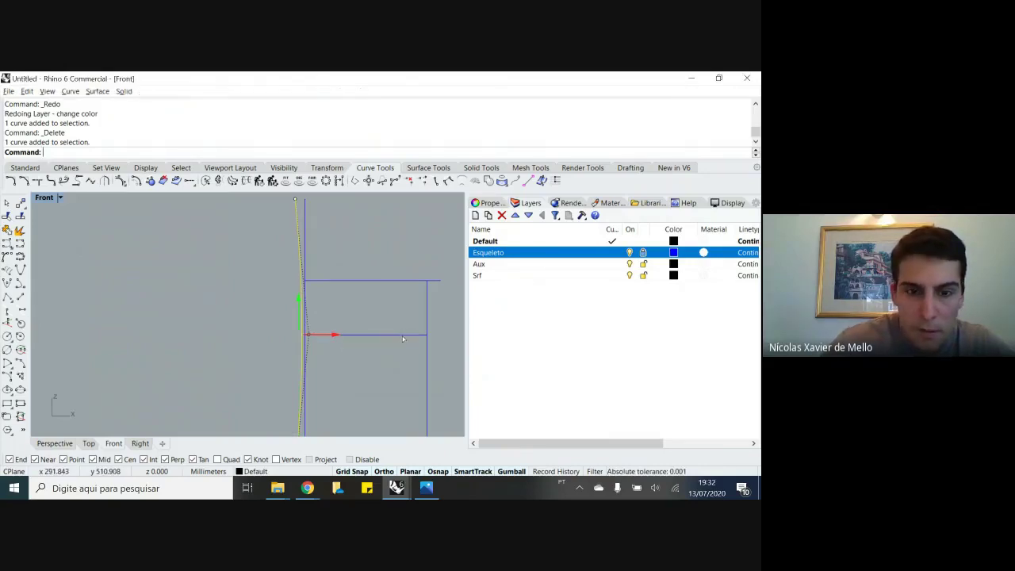
{"action": "key", "text": "Escape"}
Move the top control point of the duplicated front curve -10 mm horizontally
{"action": "left_click", "coordinate": [309, 249]}
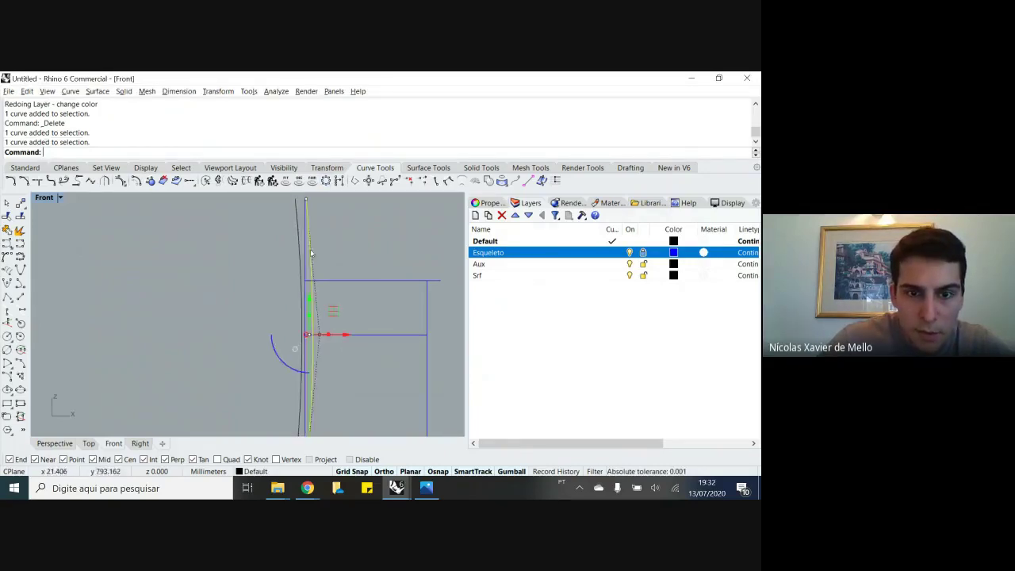
{"action": "right_click_drag", "start_coordinate": [310, 249], "coordinate": [318, 286]}
{"action": "left_click", "coordinate": [314, 236]}
{"action": "left_click", "coordinate": [344, 240]}
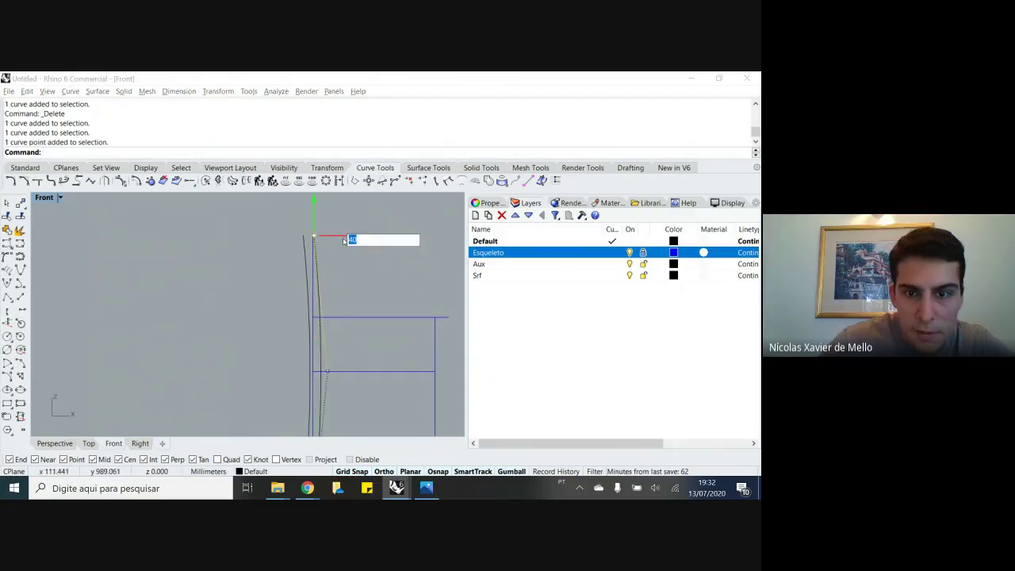
{"action": "type", "text": "-40"}
{"action": "key", "text": "Return"}
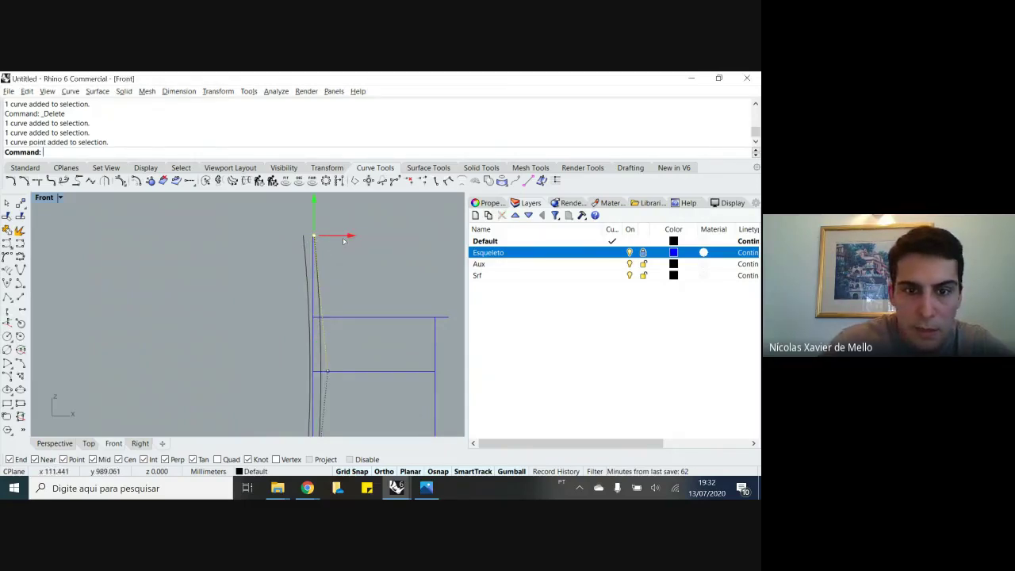
{"action": "key", "text": "Escape"}
Move the bottom control point of the front leg curve -10 mm horizontally
{"action": "right_click_drag", "start_coordinate": [331, 370], "coordinate": [344, 281]}
{"action": "scroll", "coordinate": [327, 367], "scroll_direction": "up", "scroll_amount": 2}
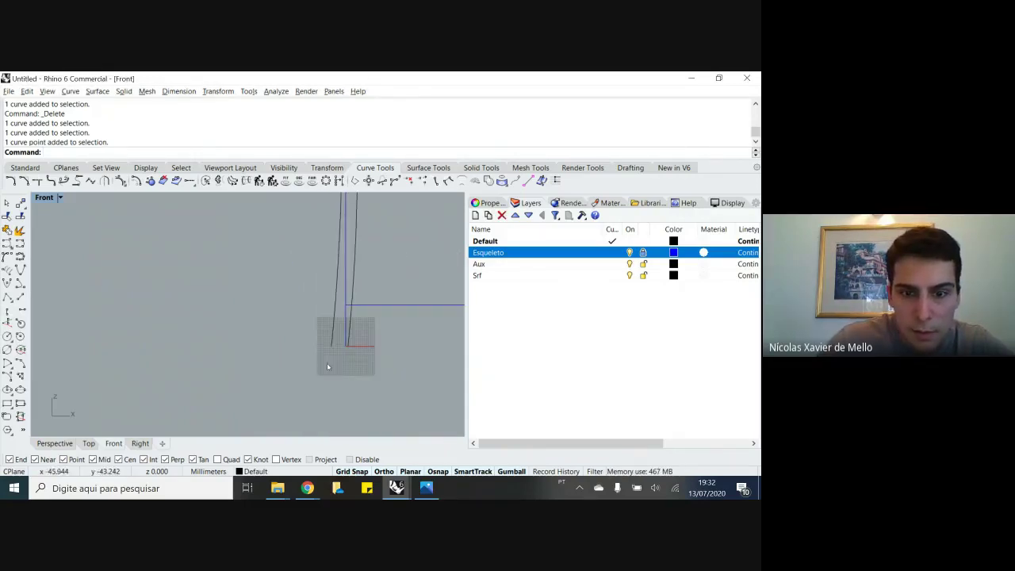
{"action": "left_click", "coordinate": [351, 340]}
{"action": "scroll", "coordinate": [351, 344], "scroll_direction": "up", "scroll_amount": 2}
{"action": "left_click", "coordinate": [349, 343]}
{"action": "left_click", "coordinate": [373, 345]}
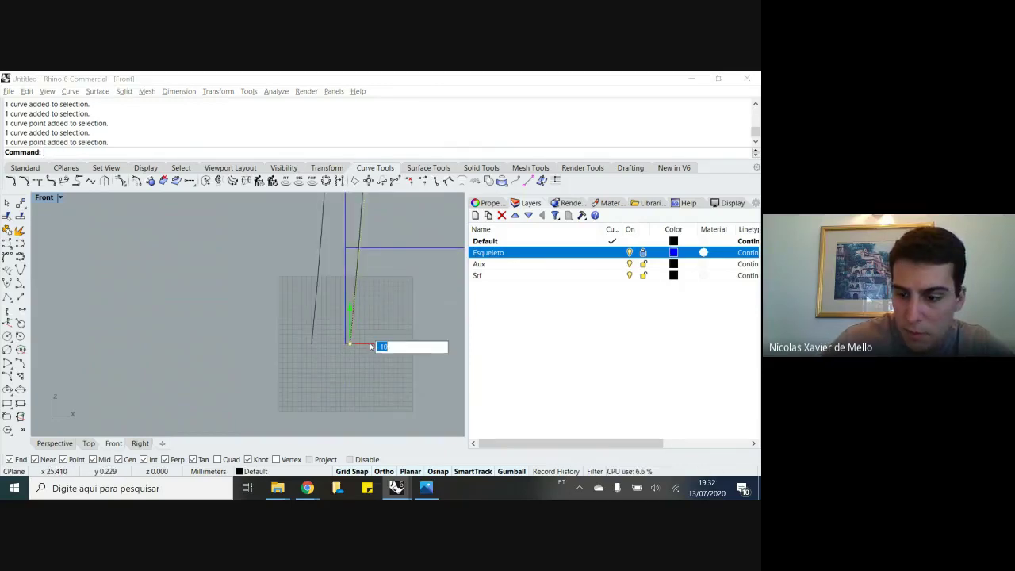
{"action": "key", "text": "Return"}
Move the middle control points of both leg curves together toward the seat to increase the leg's bend
{"action": "scroll", "coordinate": [426, 320], "scroll_direction": "down", "scroll_amount": 2}
{"action": "right_click_drag", "start_coordinate": [455, 242], "coordinate": [368, 297]}
{"action": "scroll", "coordinate": [367, 297], "scroll_direction": "down", "scroll_amount": 2}
{"action": "scroll", "coordinate": [322, 319], "scroll_direction": "up", "scroll_amount": 2}
{"action": "scroll", "coordinate": [302, 259], "scroll_direction": "up", "scroll_amount": 1}
{"action": "scroll", "coordinate": [302, 259], "scroll_direction": "down", "scroll_amount": 3}
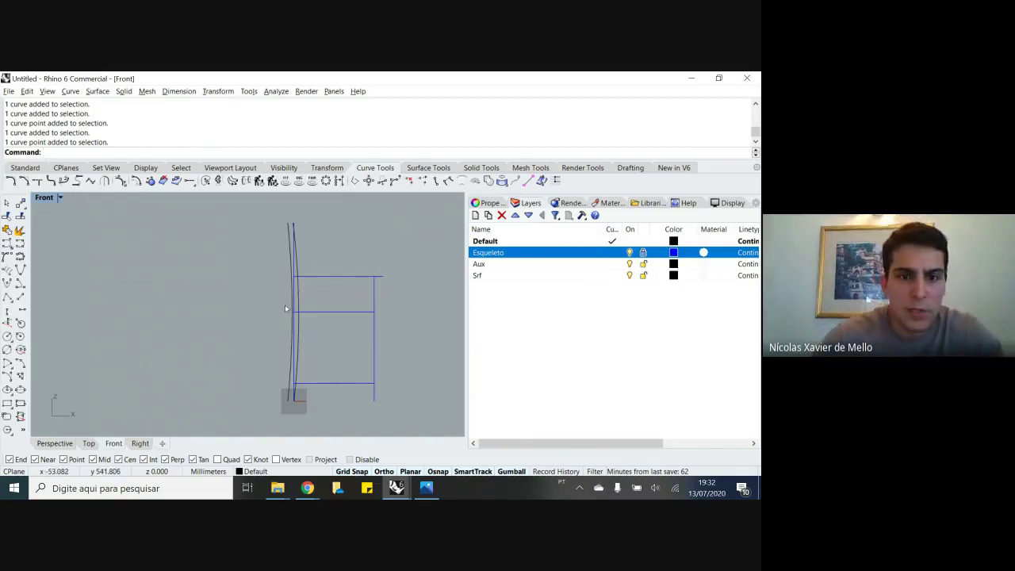
{"action": "scroll", "coordinate": [297, 312], "scroll_direction": "up", "scroll_amount": 2}
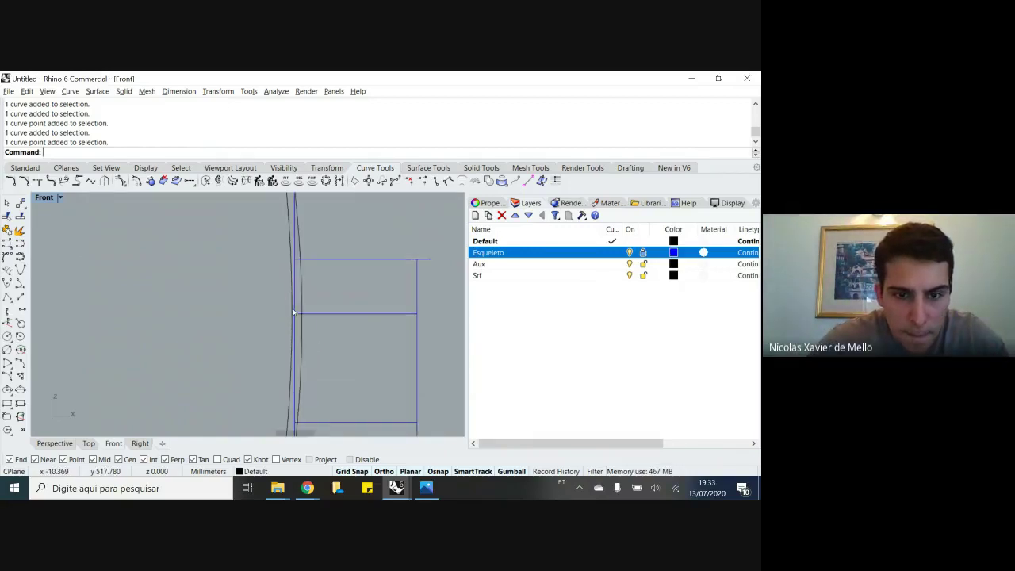
{"action": "left_click", "coordinate": [302, 332]}
{"action": "scroll", "coordinate": [297, 353], "scroll_direction": "up", "scroll_amount": 2}
{"action": "left_click", "coordinate": [295, 363]}
{"action": "left_click_drag", "start_coordinate": [333, 299], "coordinate": [283, 289]}
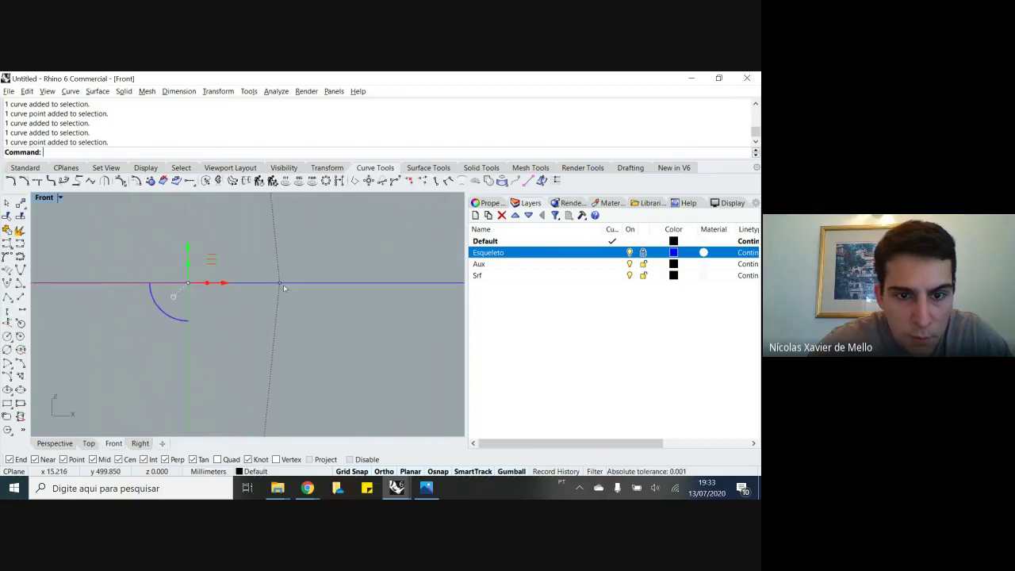
{"action": "left_click", "coordinate": [279, 284]}
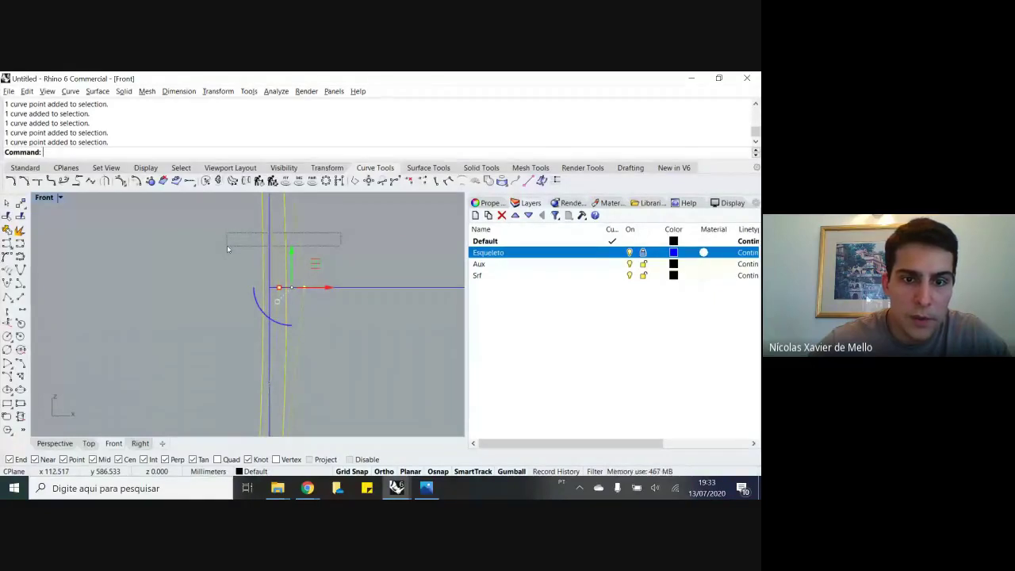
{"action": "left_click_drag", "start_coordinate": [227, 247], "coordinate": [227, 247], "text": "ctrl"}
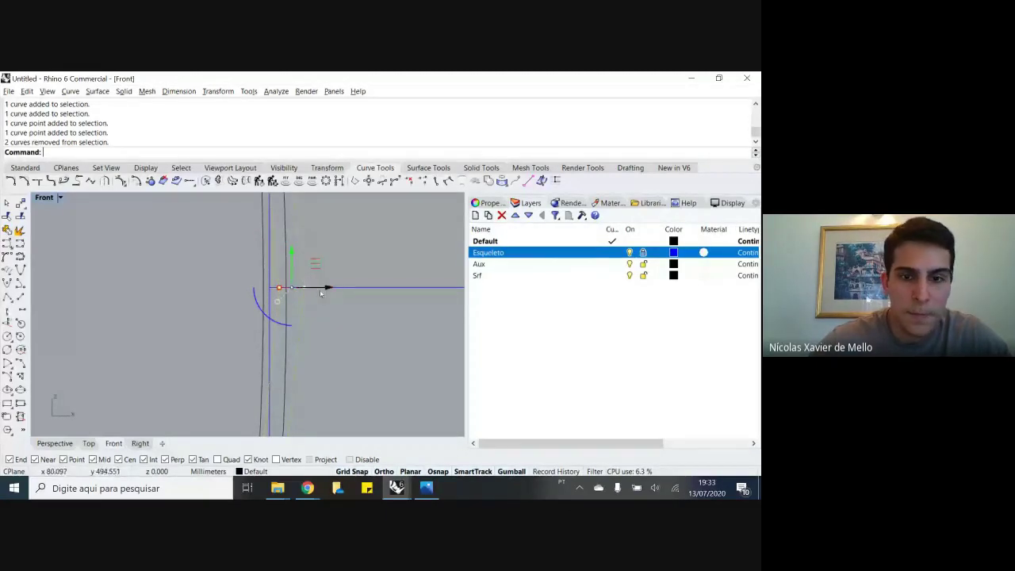
{"action": "left_click_drag", "start_coordinate": [324, 290], "coordinate": [340, 287]}
{"action": "scroll", "coordinate": [340, 287], "scroll_direction": "down", "scroll_amount": 3}
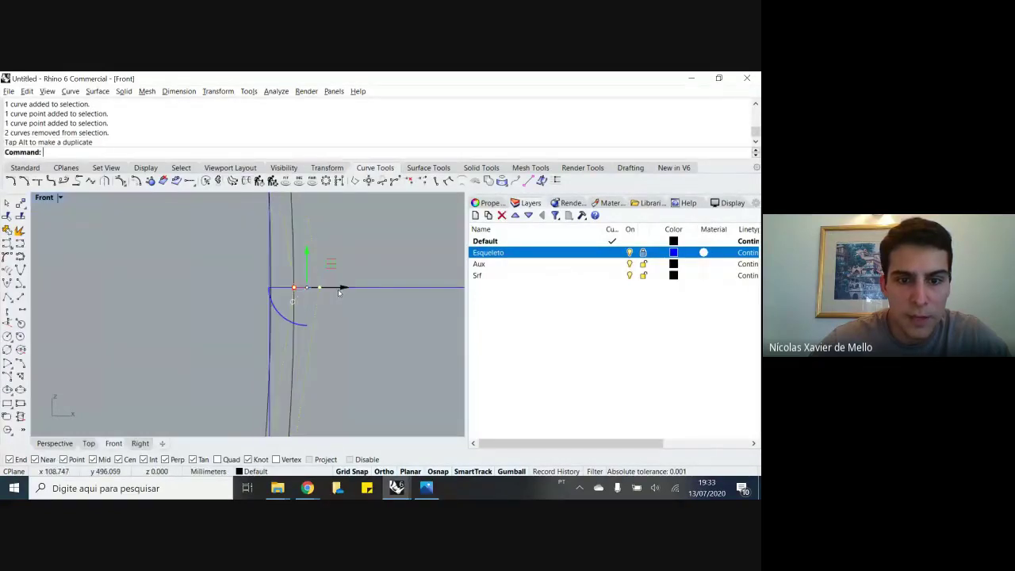
{"action": "key", "text": "Escape"}
Move both leg curves together slightly backward, away from the seat
{"action": "scroll", "coordinate": [349, 325], "scroll_direction": "down", "scroll_amount": 3}
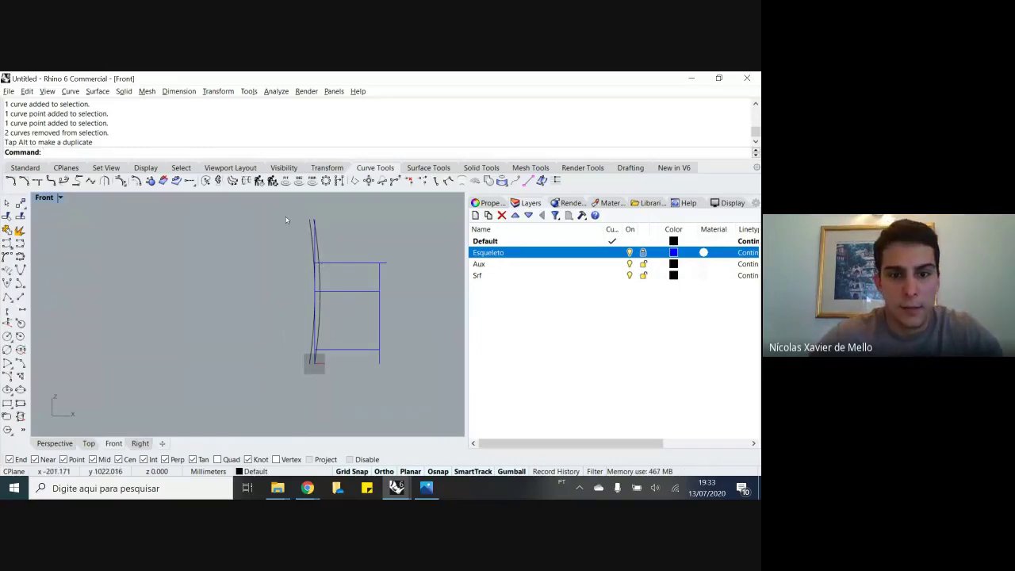
{"action": "scroll", "coordinate": [321, 254], "scroll_direction": "up", "scroll_amount": 4}
{"action": "scroll", "coordinate": [382, 272], "scroll_direction": "down", "scroll_amount": 3}
{"action": "scroll", "coordinate": [360, 328], "scroll_direction": "up", "scroll_amount": 3}
{"action": "left_click", "coordinate": [367, 291]}
{"action": "left_click", "coordinate": [346, 287], "text": "shift"}
{"action": "left_click_drag", "start_coordinate": [372, 333], "coordinate": [362, 335]}
{"action": "left_click", "coordinate": [416, 359]}
Draw a line joining the upper ends of the two leg curves
{"action": "scroll", "coordinate": [416, 360], "scroll_direction": "down", "scroll_amount": 2}
{"action": "scroll", "coordinate": [373, 322], "scroll_direction": "down", "scroll_amount": 3}
{"action": "type", "text": "line"}
{"action": "key", "text": "Return"}
{"action": "left_click", "coordinate": [338, 247]}
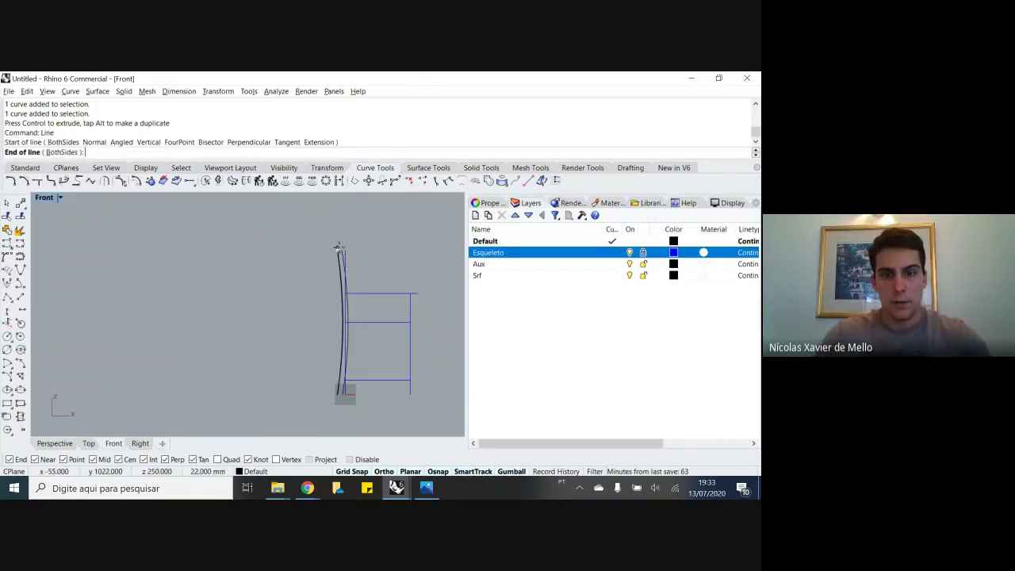
{"action": "scroll", "coordinate": [339, 246], "scroll_direction": "up", "scroll_amount": 2}
{"action": "left_click", "coordinate": [341, 250]}
Draw a line joining the lower ends of the two leg curves
{"action": "scroll", "coordinate": [360, 333], "scroll_direction": "down", "scroll_amount": 3}
{"action": "scroll", "coordinate": [358, 321], "scroll_direction": "up", "scroll_amount": 3}
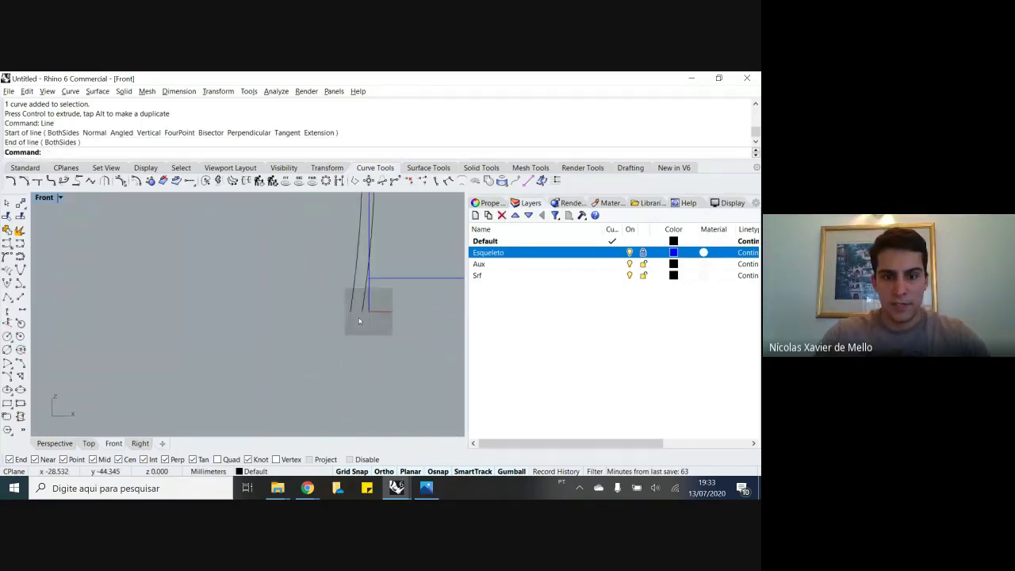
{"action": "scroll", "coordinate": [359, 321], "scroll_direction": "up", "scroll_amount": 2}
{"action": "key", "text": "Return"}
{"action": "left_click", "coordinate": [339, 342]}
{"action": "left_click", "coordinate": [366, 342]}
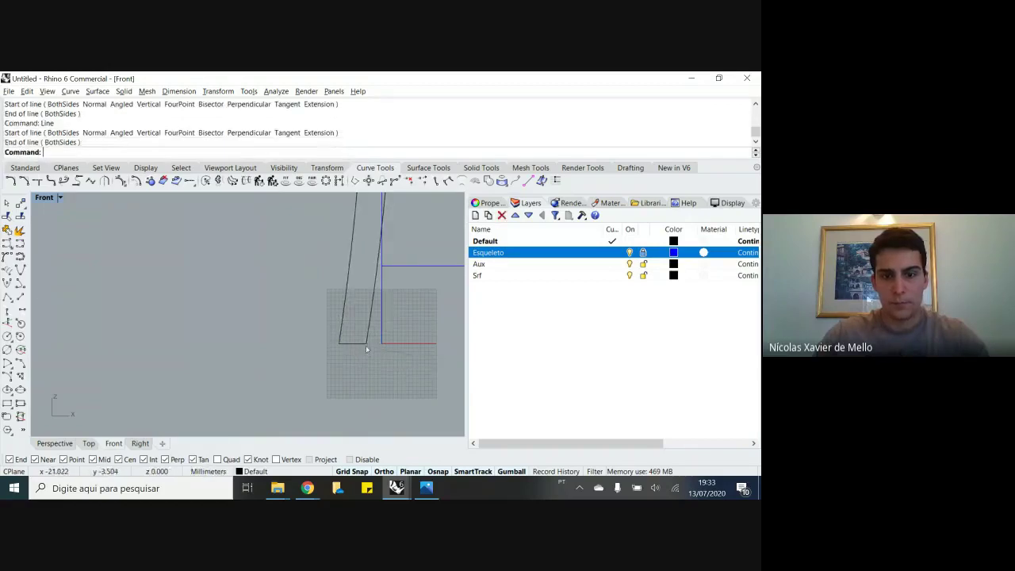
Join the two leg curves and their two end lines into one closed profile
{"action": "left_click_drag", "start_coordinate": [315, 366], "coordinate": [392, 202]}
{"action": "scroll", "coordinate": [356, 341], "scroll_direction": "down", "scroll_amount": 1}
{"action": "key", "text": "Escape"}
{"action": "left_click", "coordinate": [358, 341]}
{"action": "left_click", "coordinate": [361, 342]}
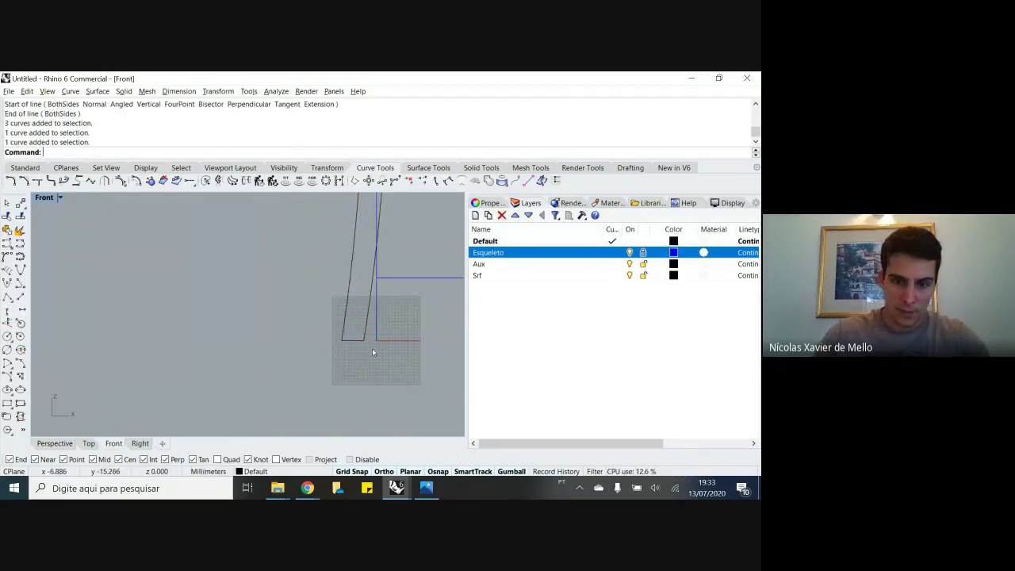
{"action": "left_click_drag", "start_coordinate": [333, 332], "coordinate": [379, 313]}
{"action": "scroll", "coordinate": [329, 357], "scroll_direction": "down", "scroll_amount": 3}
{"action": "scroll", "coordinate": [326, 270], "scroll_direction": "up", "scroll_amount": 3}
{"action": "left_click", "coordinate": [330, 269]}
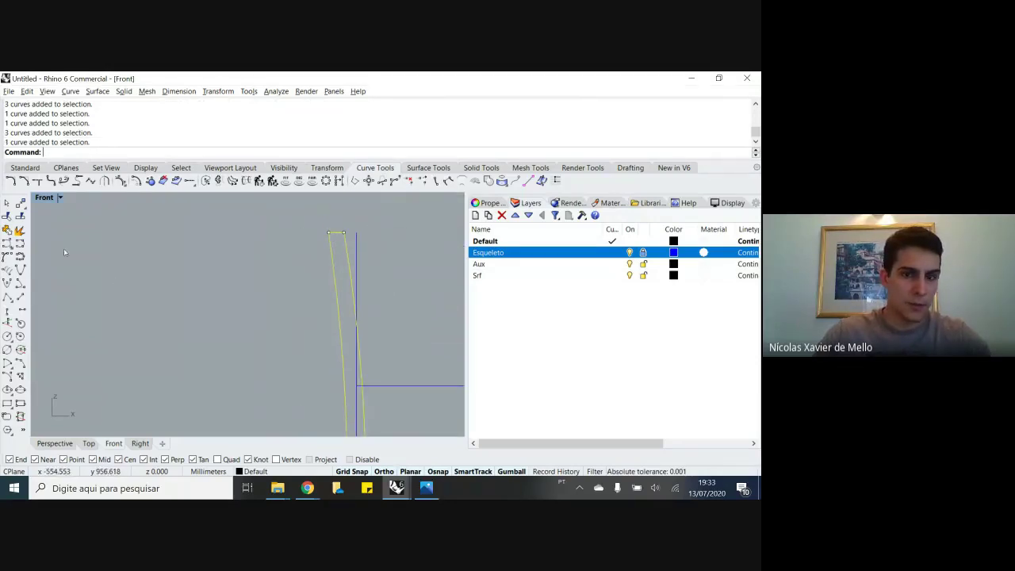
{"action": "left_click", "coordinate": [6, 230]}
{"action": "left_click", "coordinate": [221, 279]}
Check the joined leg profile's object type in its properties and deselect it
{"action": "left_click", "coordinate": [332, 271]}
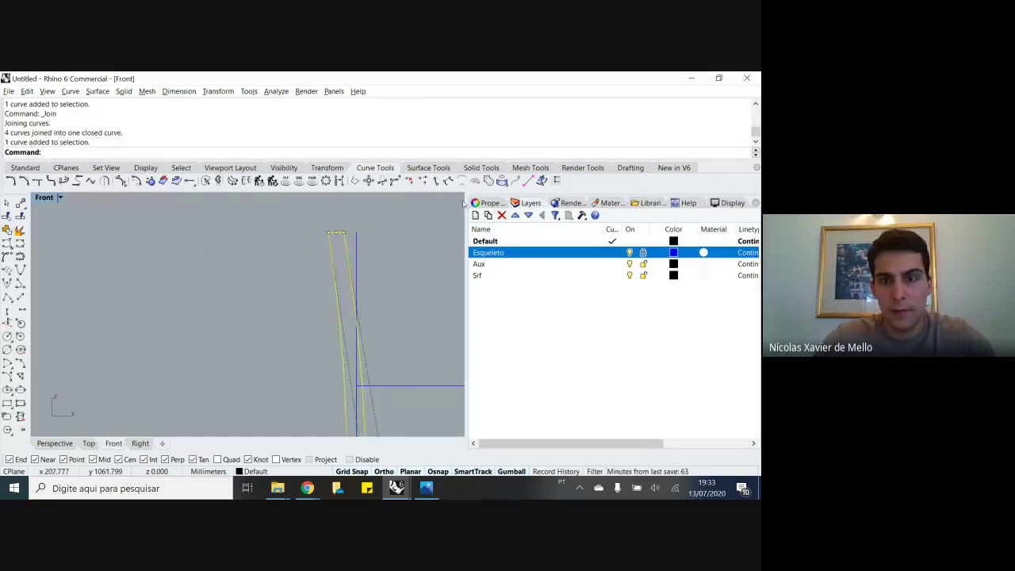
{"action": "left_click", "coordinate": [486, 203]}
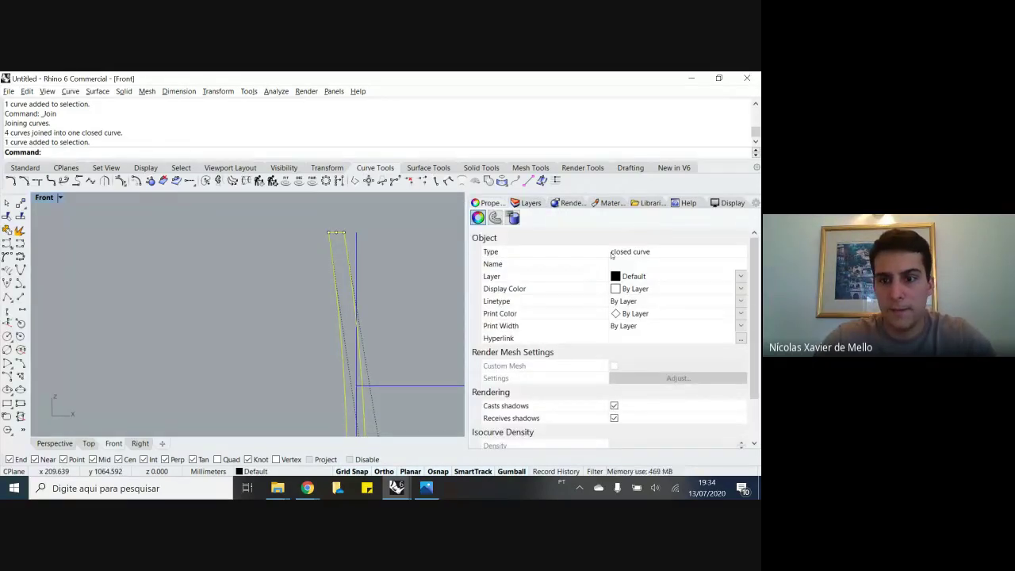
{"action": "left_click", "coordinate": [463, 269]}
{"action": "right_click_drag", "start_coordinate": [344, 325], "coordinate": [243, 327]}
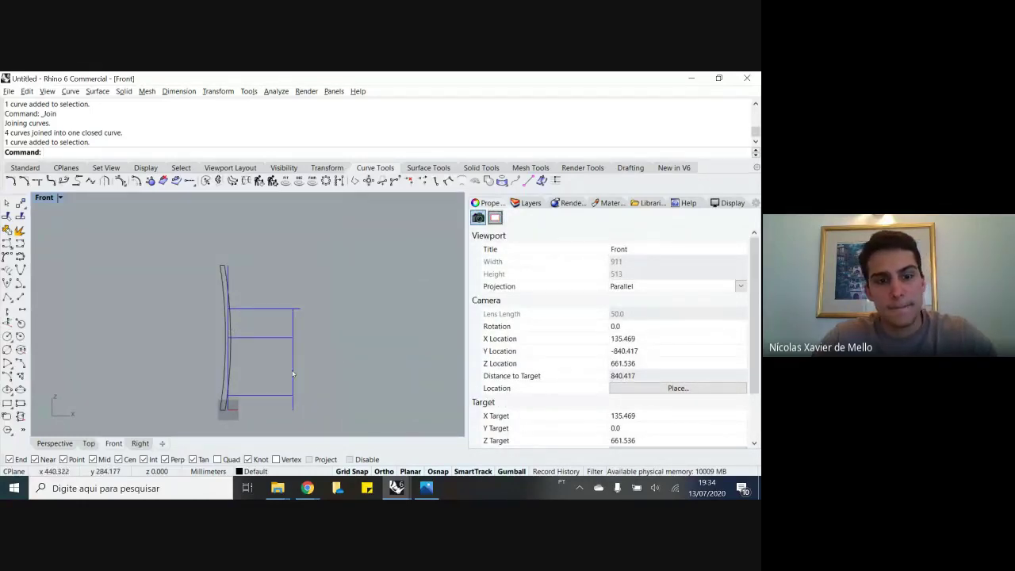
Switch to the Photos app, compare the armchair's side and front reference photos, and return to Rhino
{"action": "right_click_drag", "start_coordinate": [294, 374], "coordinate": [333, 352]}
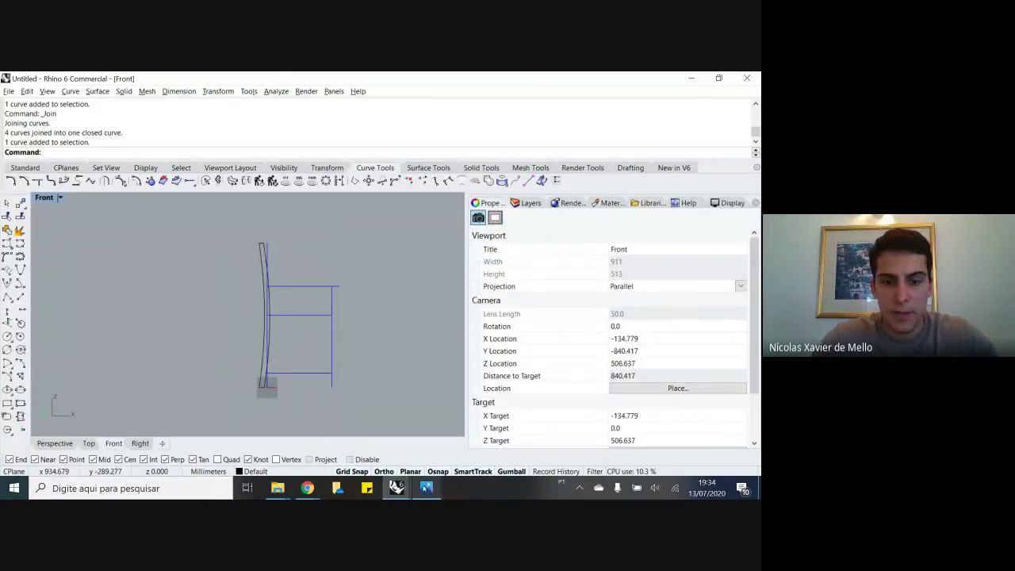
{"action": "left_click", "coordinate": [426, 487]}
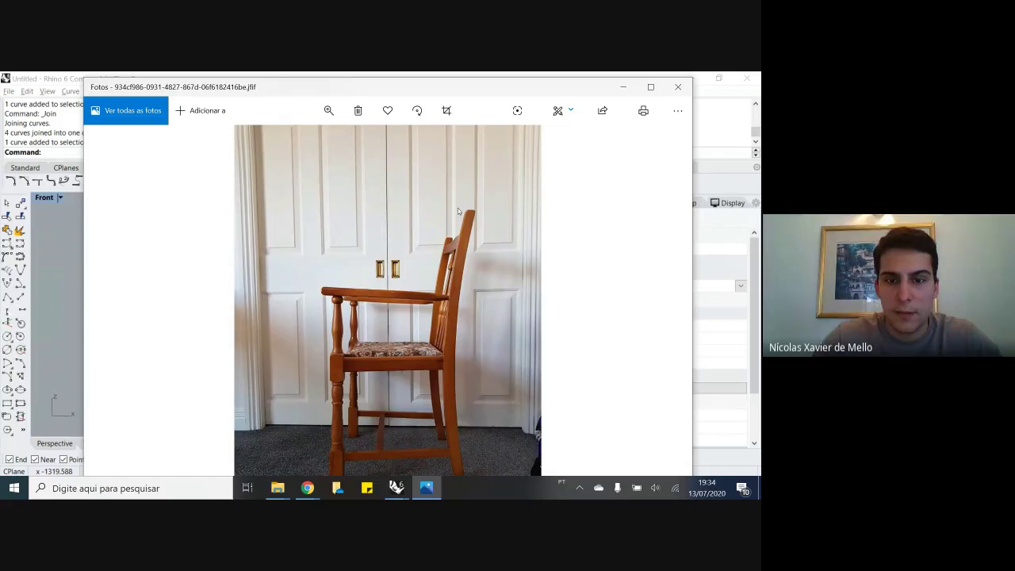
{"action": "key", "text": "Right"}
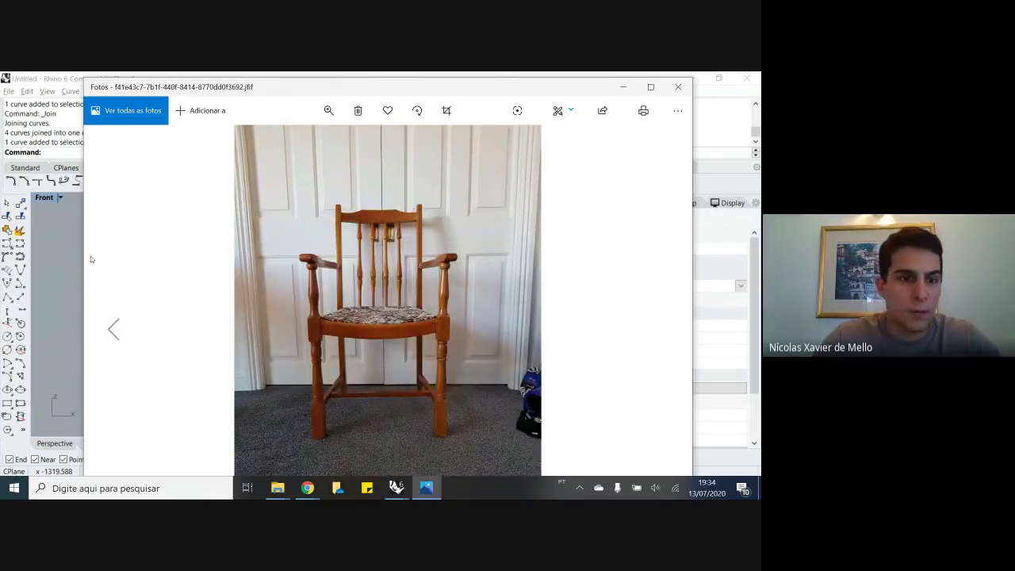
{"action": "key", "text": "alt+Tab"}
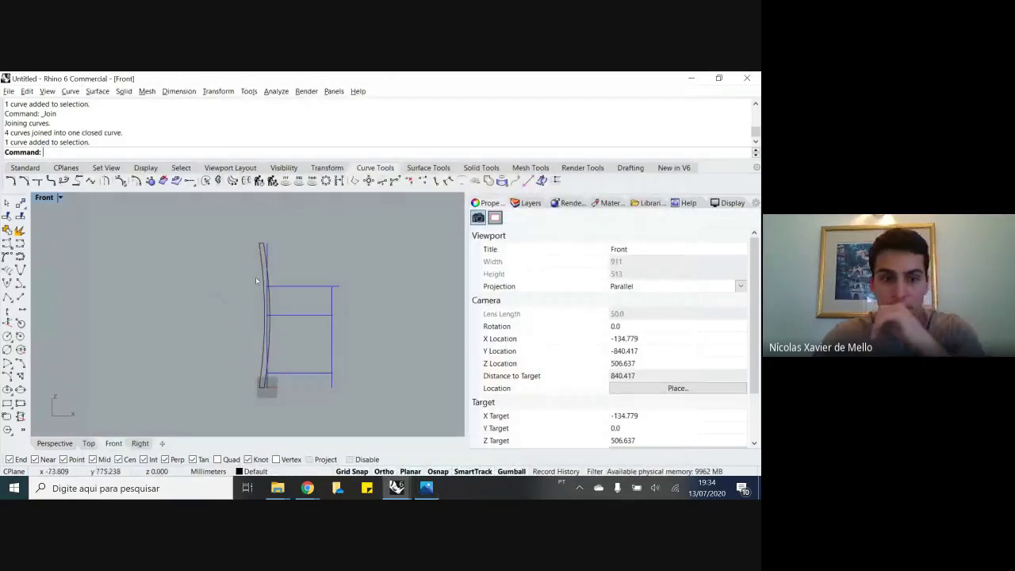
Hide the Esqueleto layer so that only the closed leg profile is displayed
{"action": "scroll", "coordinate": [257, 243], "scroll_direction": "up", "scroll_amount": 5}
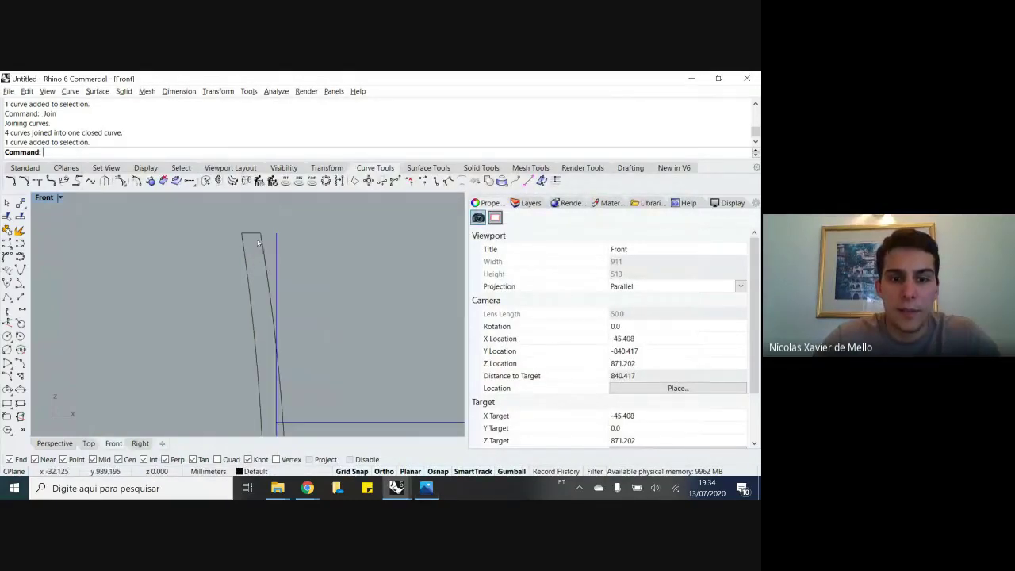
{"action": "left_click", "coordinate": [258, 243]}
{"action": "scroll", "coordinate": [258, 254], "scroll_direction": "down", "scroll_amount": 5}
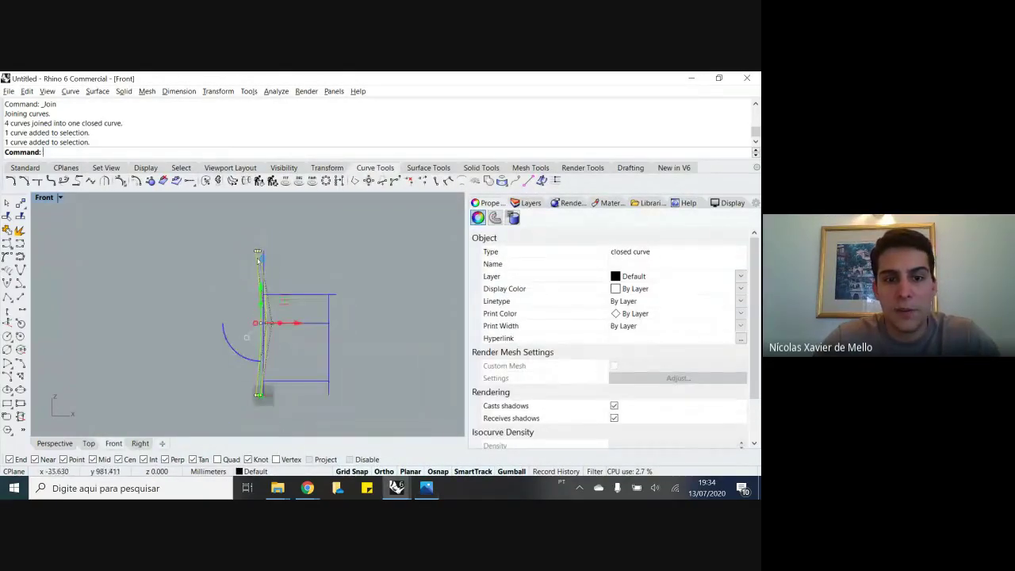
{"action": "left_click", "coordinate": [421, 265]}
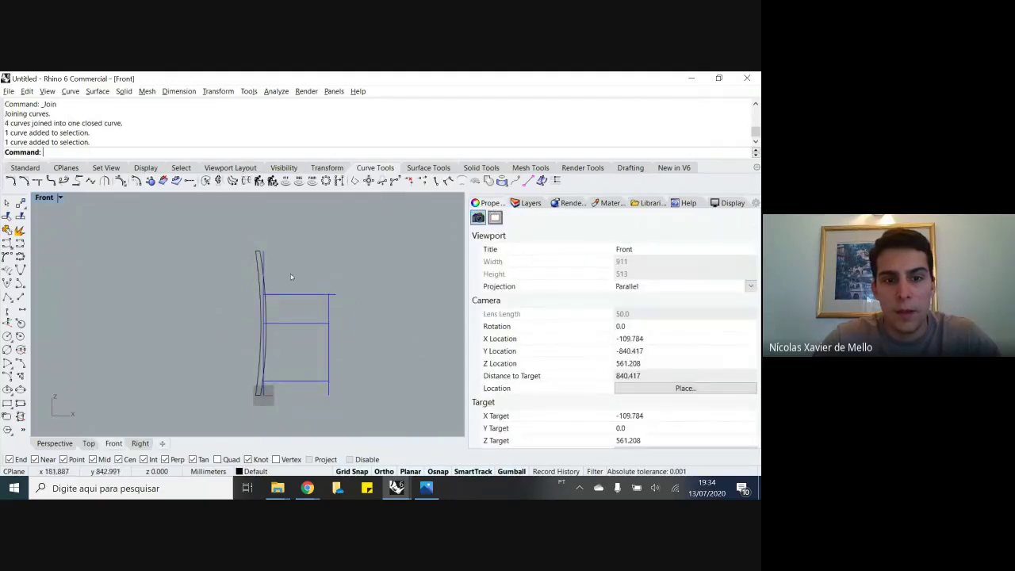
{"action": "left_click", "coordinate": [528, 203]}
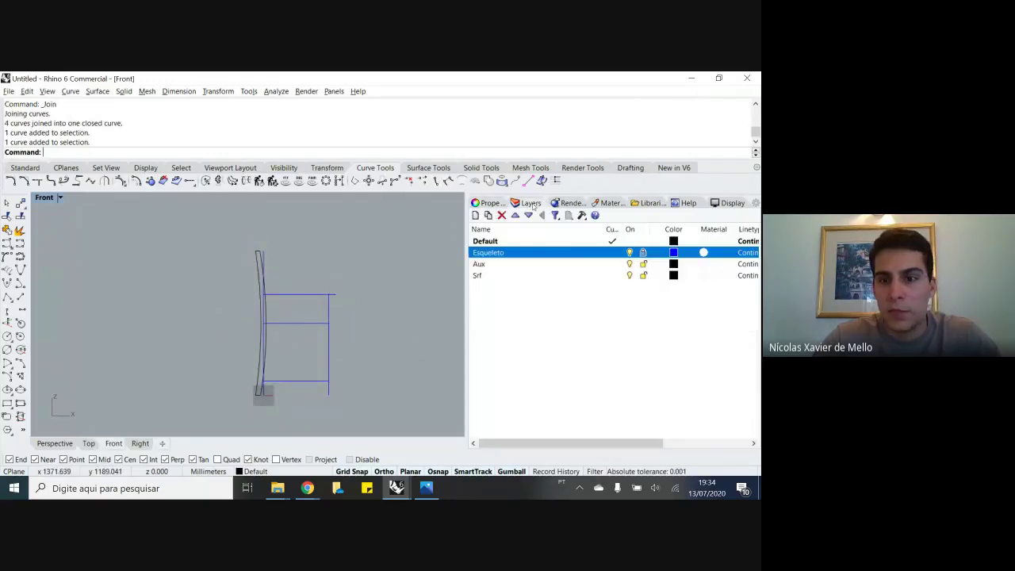
{"action": "left_click", "coordinate": [630, 266]}
{"action": "left_click", "coordinate": [630, 252]}
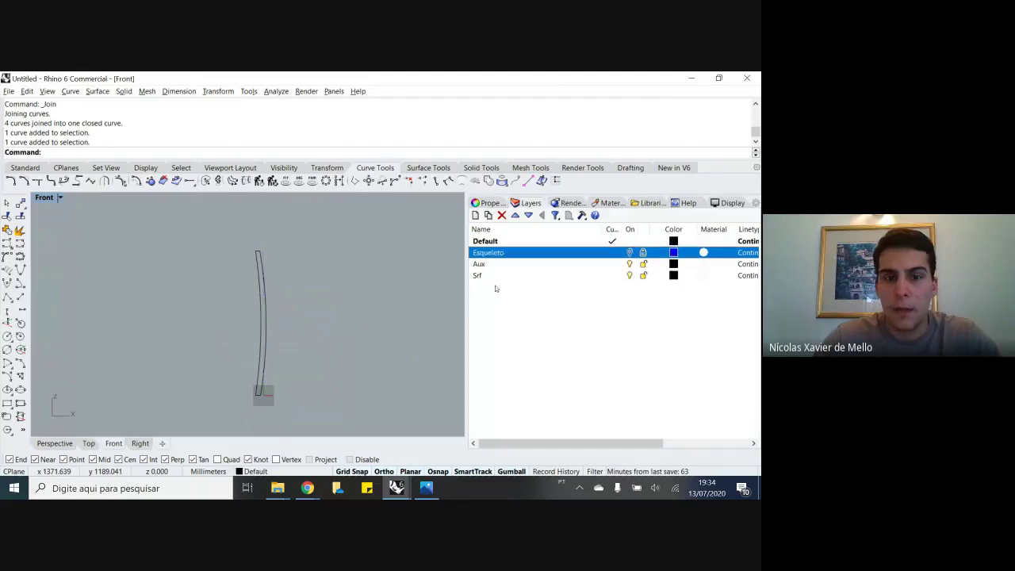
Extrude the closed leg profile into a solid with a distance of 25 mm
{"action": "left_click", "coordinate": [260, 274]}
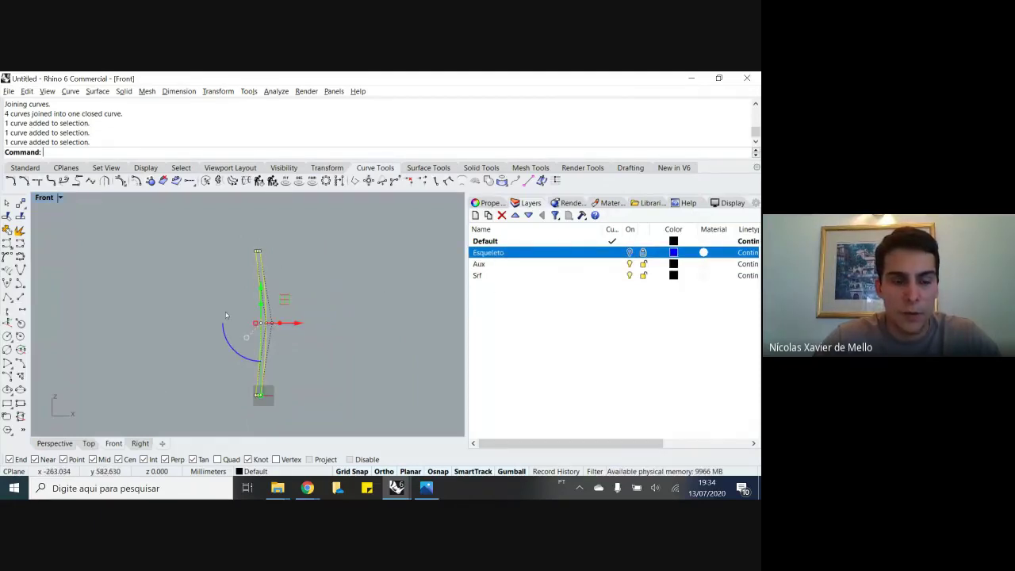
{"action": "type", "text": "ext"}
{"action": "key", "text": "Return"}
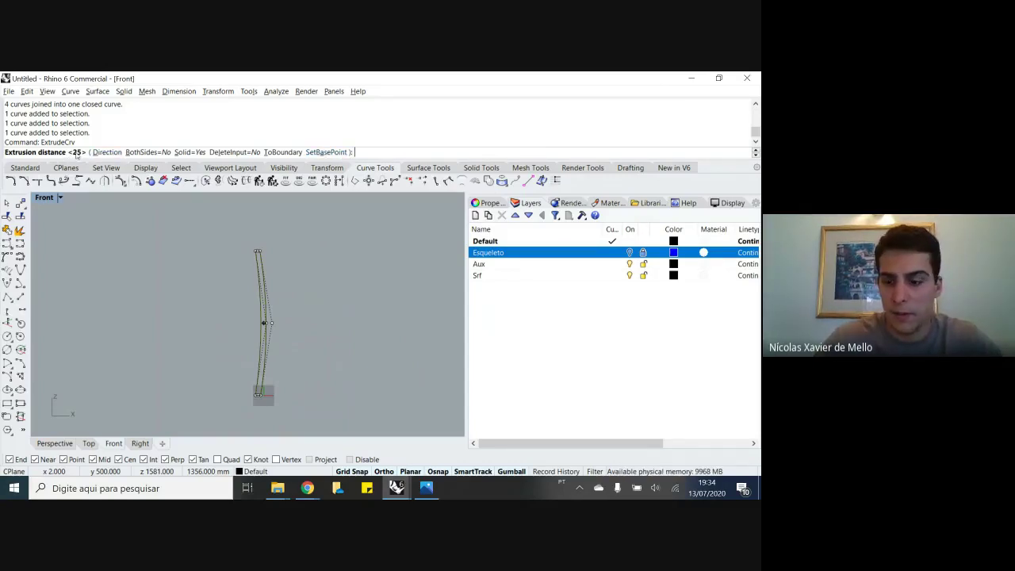
{"action": "key", "text": "Return"}
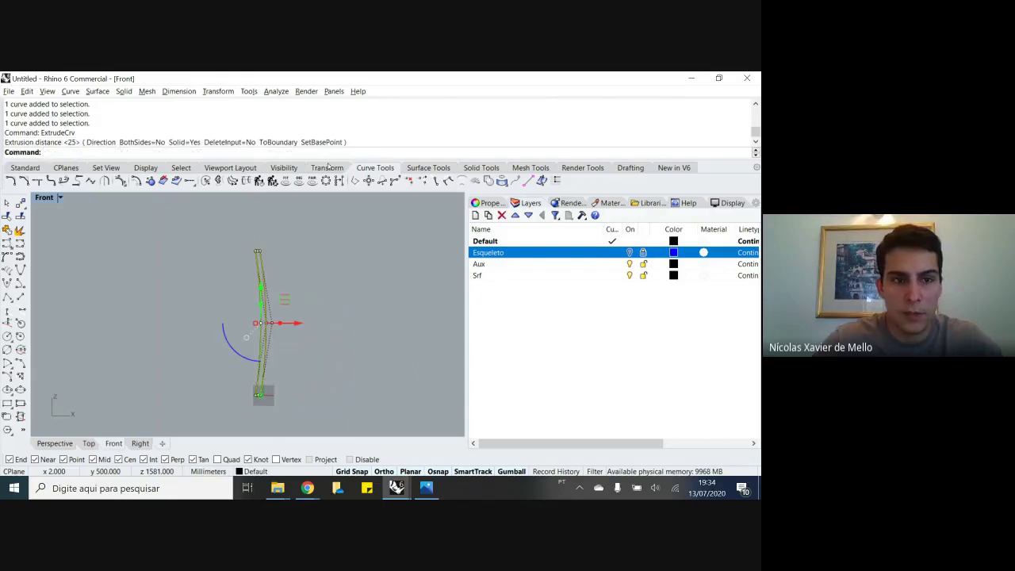
{"action": "double_click", "coordinate": [44, 198]}
{"action": "scroll", "coordinate": [317, 226], "scroll_direction": "up", "scroll_amount": 6}
{"action": "scroll", "coordinate": [279, 212], "scroll_direction": "up", "scroll_amount": 3}
{"action": "key", "text": "Return"}
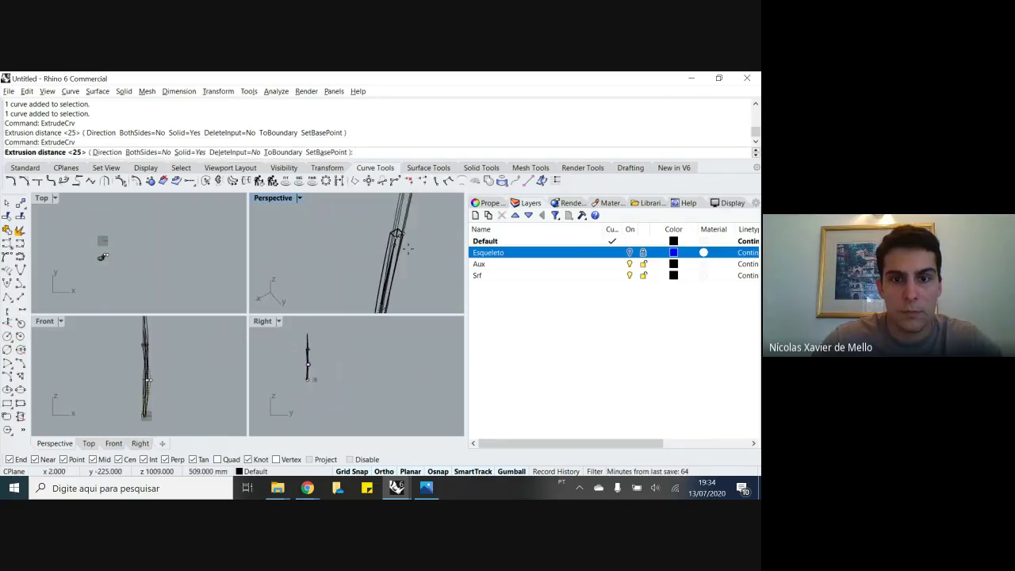
{"action": "left_click", "coordinate": [406, 248]}
{"action": "scroll", "coordinate": [388, 252], "scroll_direction": "down", "scroll_amount": 4}
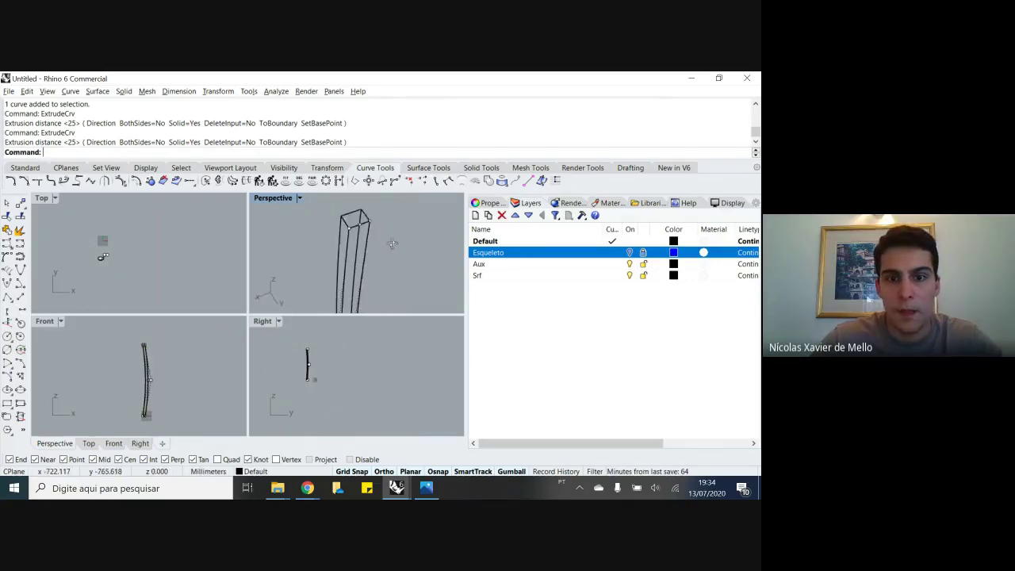
Set the Perspective viewport to Shaded display and inspect the extruded leg's upper end
{"action": "scroll", "coordinate": [382, 253], "scroll_direction": "down", "scroll_amount": 3}
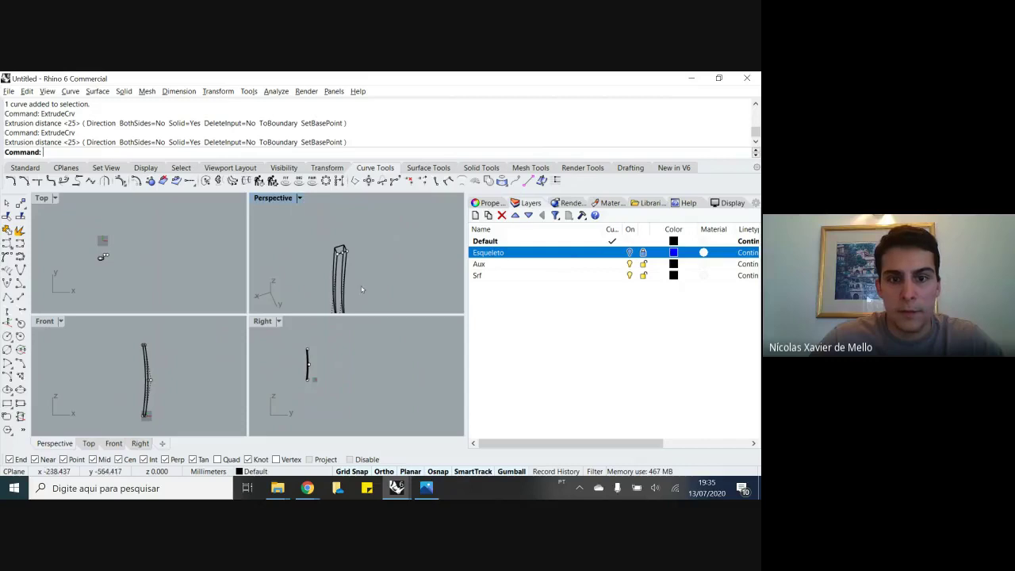
{"action": "scroll", "coordinate": [366, 284], "scroll_direction": "down", "scroll_amount": 2}
{"action": "scroll", "coordinate": [313, 212], "scroll_direction": "up", "scroll_amount": 4}
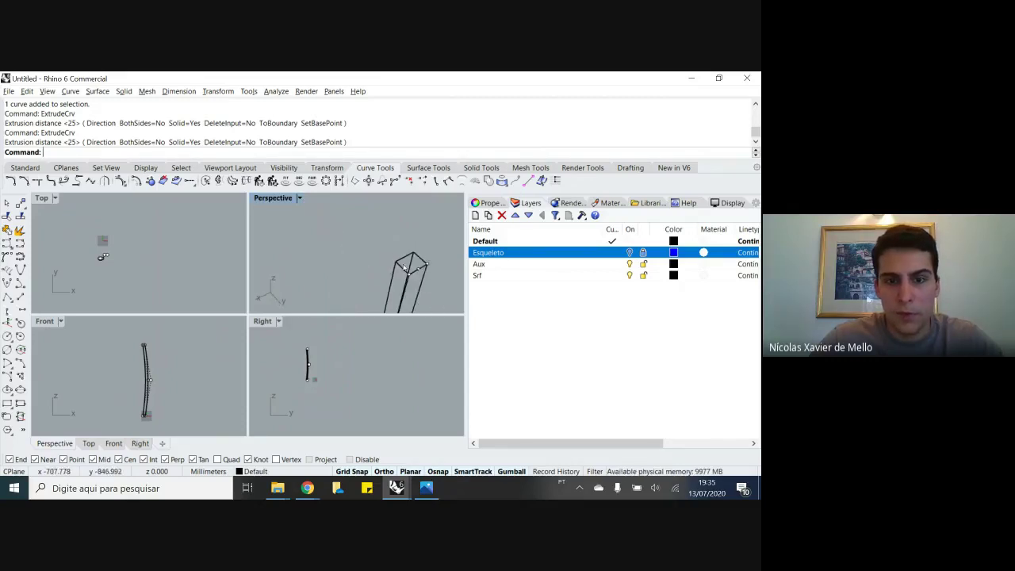
{"action": "left_click", "coordinate": [300, 198]}
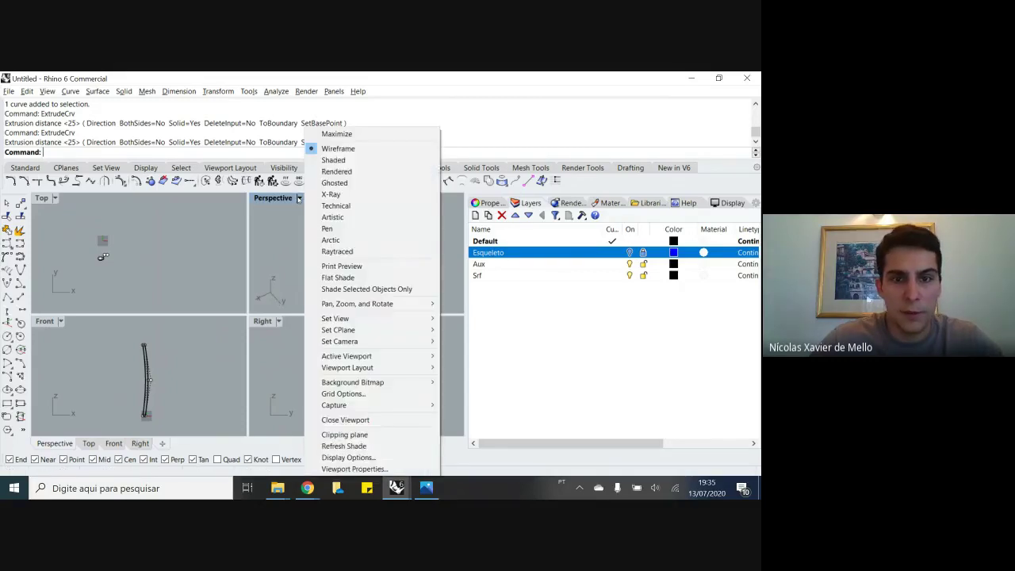
{"action": "left_click", "coordinate": [339, 161]}
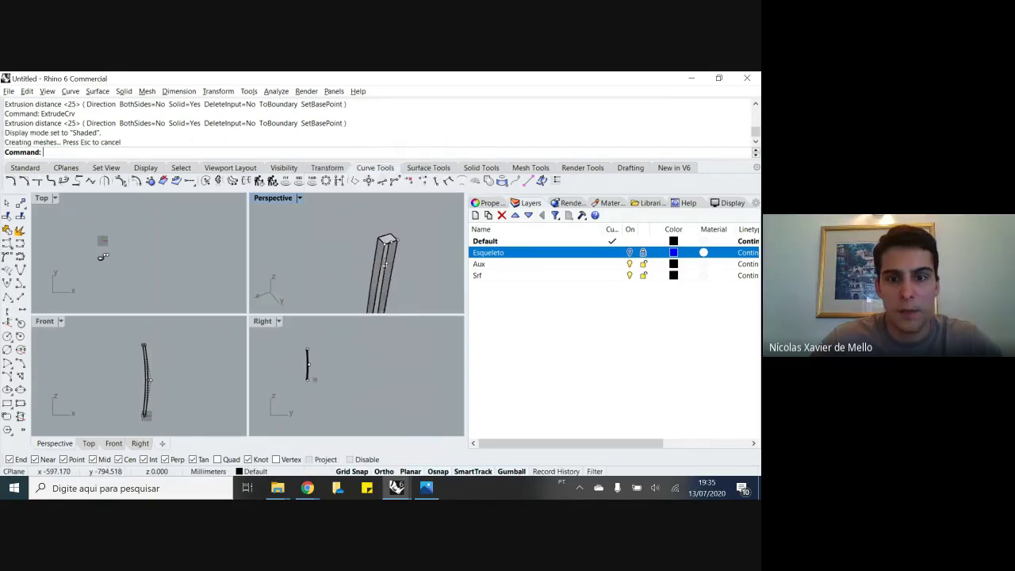
{"action": "right_click_drag", "start_coordinate": [381, 255], "coordinate": [405, 281]}
{"action": "right_click_drag", "start_coordinate": [417, 255], "coordinate": [398, 225]}
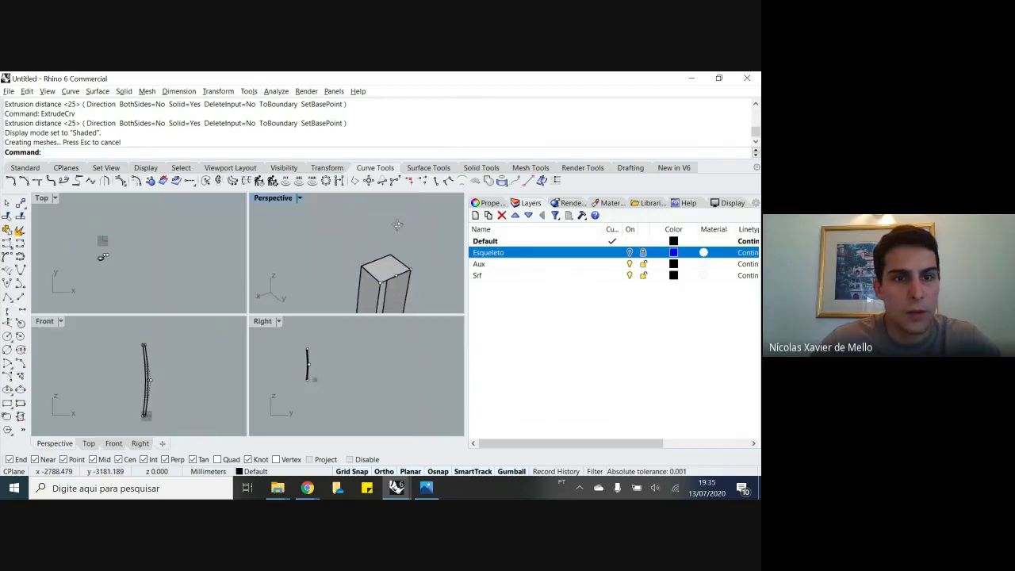
{"action": "left_click", "coordinate": [400, 261]}
{"action": "right_click_drag", "start_coordinate": [400, 261], "coordinate": [387, 258]}
{"action": "left_click", "coordinate": [378, 247]}
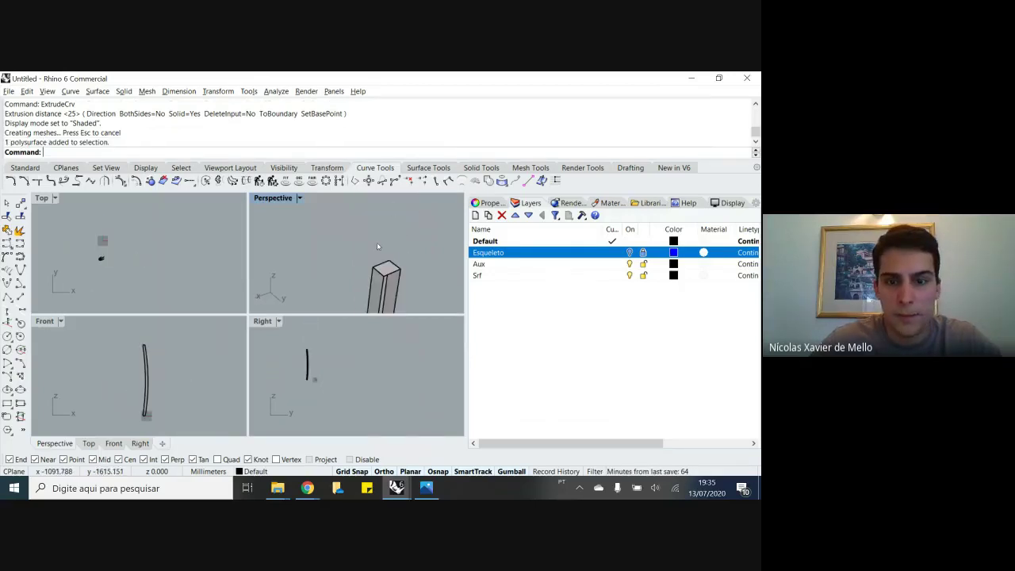
Set the Right, Front and Top viewports to Shaded display
{"action": "left_click", "coordinate": [279, 321]}
{"action": "left_click", "coordinate": [317, 159]}
{"action": "left_click", "coordinate": [60, 321]}
{"action": "left_click", "coordinate": [95, 159]}
{"action": "left_click", "coordinate": [55, 200]}
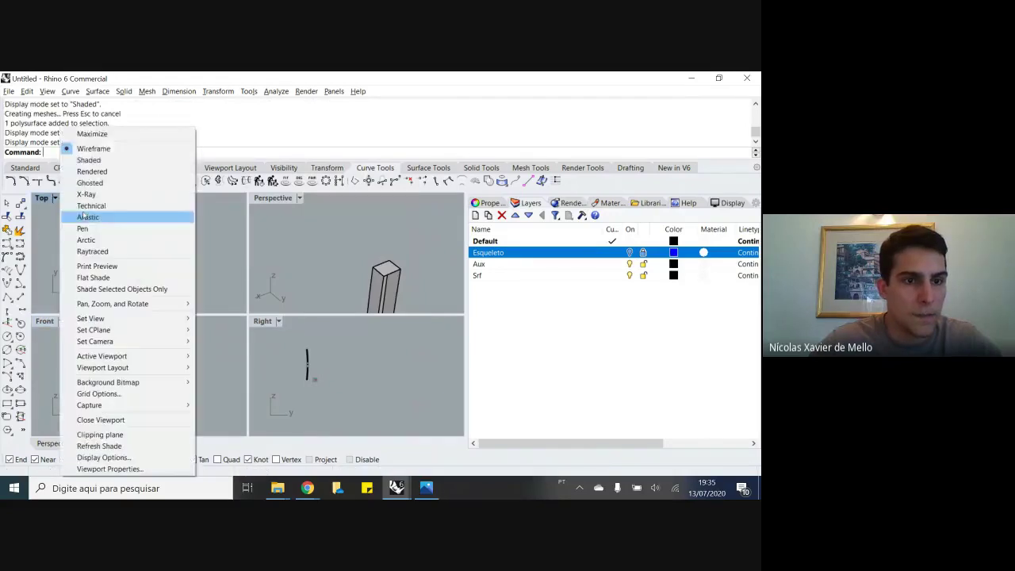
{"action": "left_click", "coordinate": [102, 161]}
Inspect the extruded leg in a maximized Perspective viewport and undo its extrusion
{"action": "left_click", "coordinate": [297, 262]}
{"action": "right_click_drag", "start_coordinate": [297, 262], "coordinate": [319, 276]}
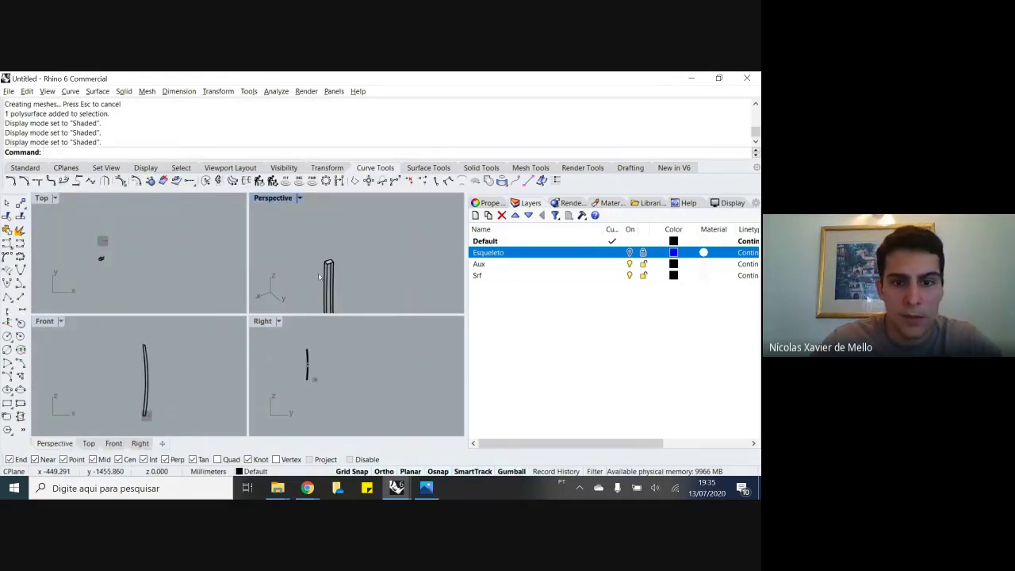
{"action": "double_click", "coordinate": [272, 198]}
{"action": "right_click_drag", "start_coordinate": [262, 301], "coordinate": [225, 328]}
{"action": "key", "text": "ctrl+z"}
{"action": "left_click", "coordinate": [225, 328]}
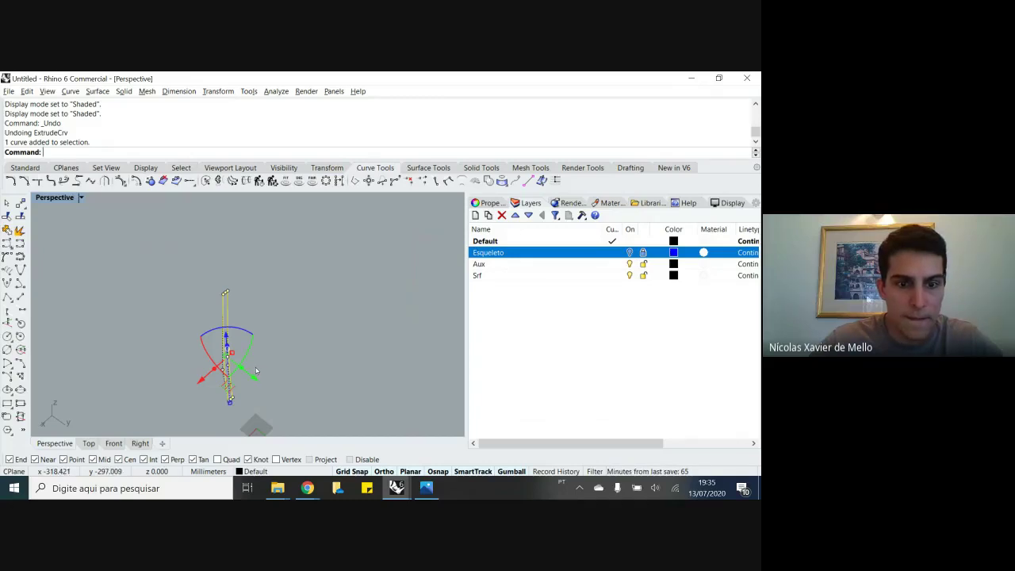
{"action": "type", "text": "ExtrudeCrv"}
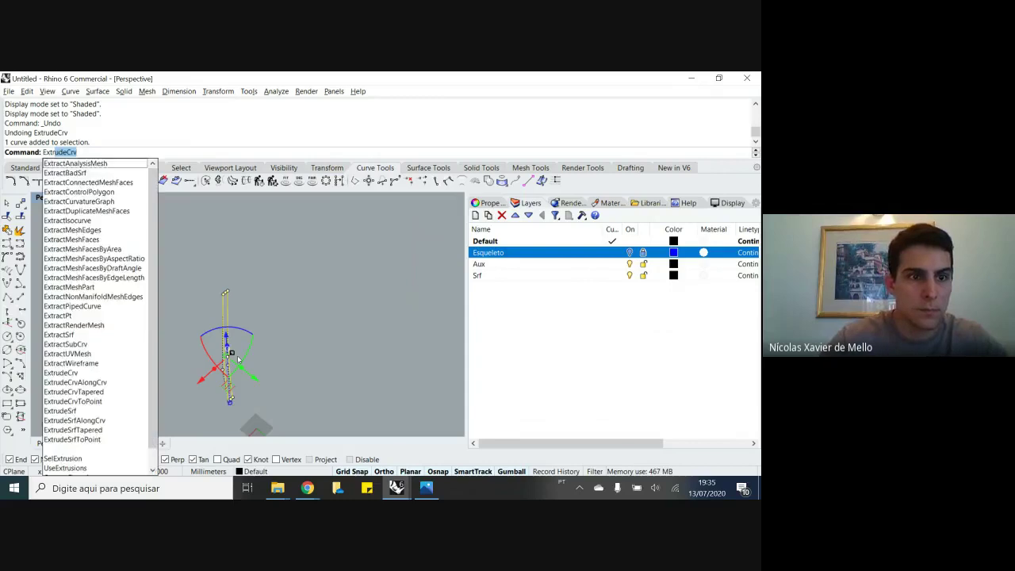
{"action": "key", "text": "Return"}
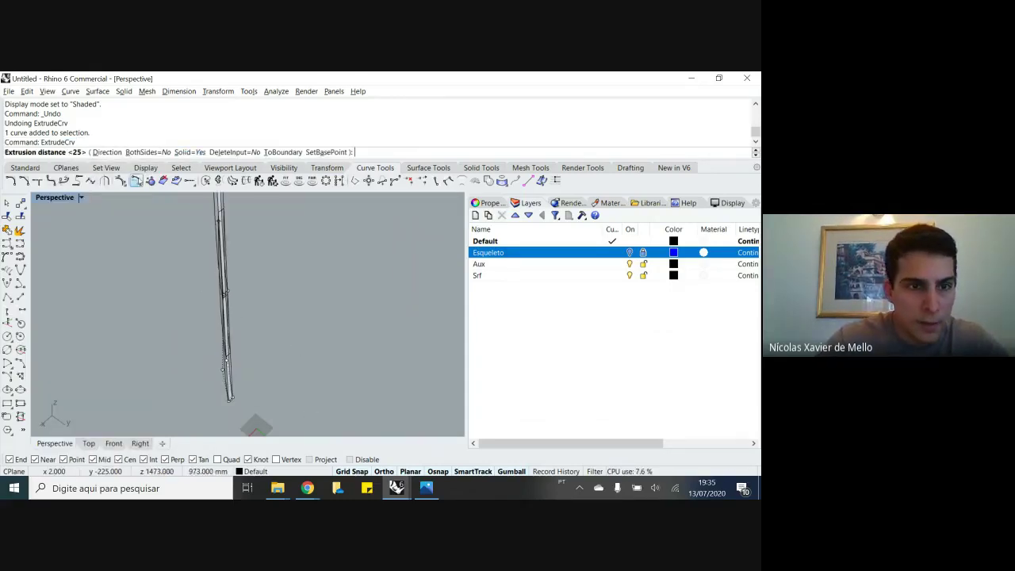
{"action": "key", "text": "ctrl+m"}
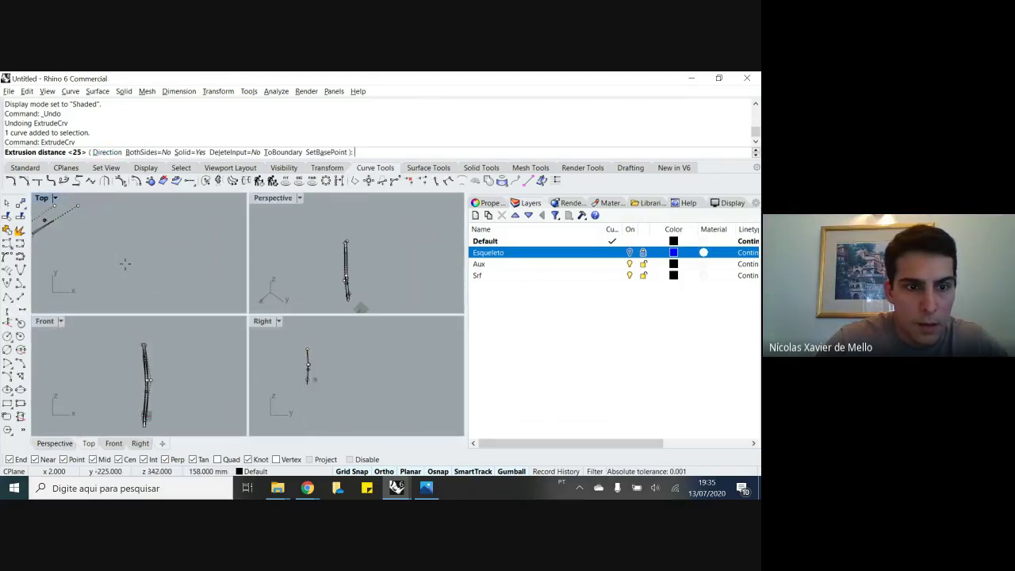
{"action": "key", "text": "Escape"}
Examine the leg profile's shape in the Perspective, Top, Front and Right views to judge whether it lies flat
{"action": "mouse_move", "coordinate": [389, 254]}
{"action": "right_mouse_down"}
{"action": "mouse_move", "coordinate": [411, 252]}
{"action": "mouse_move", "coordinate": [401, 264]}
{"action": "right_mouse_up"}
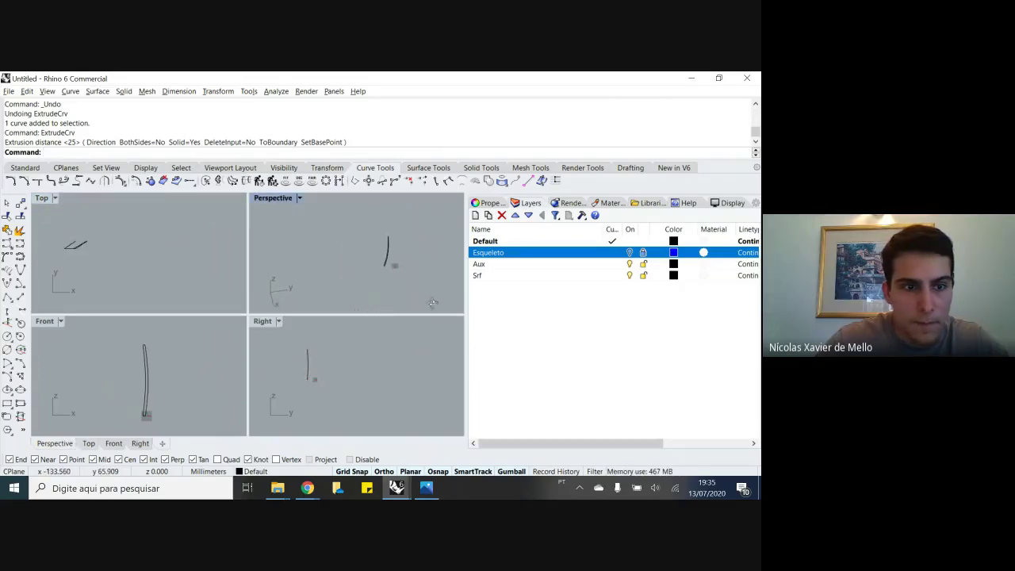
{"action": "left_click", "coordinate": [389, 257]}
{"action": "left_click", "coordinate": [56, 199]}
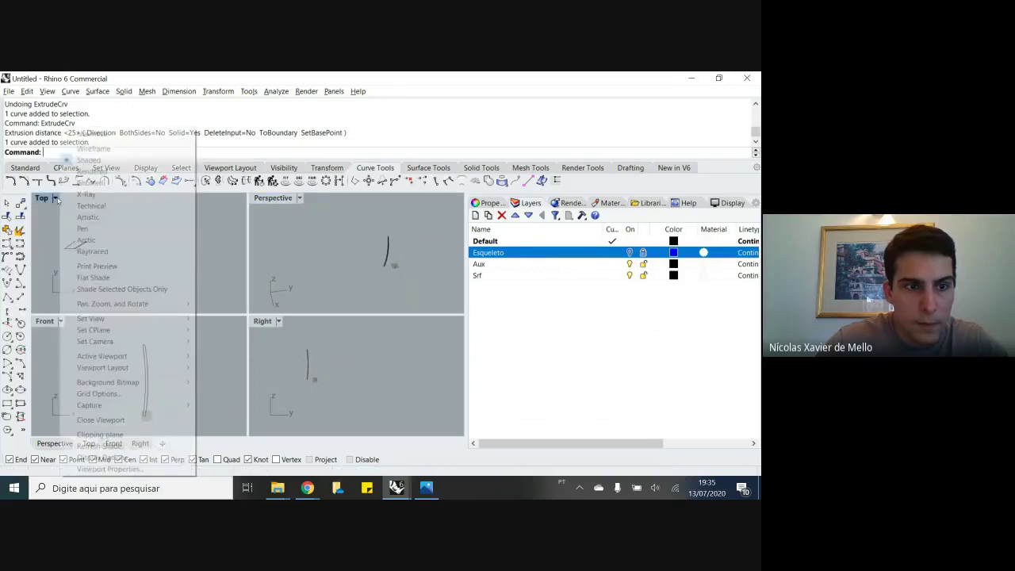
{"action": "left_click", "coordinate": [89, 161]}
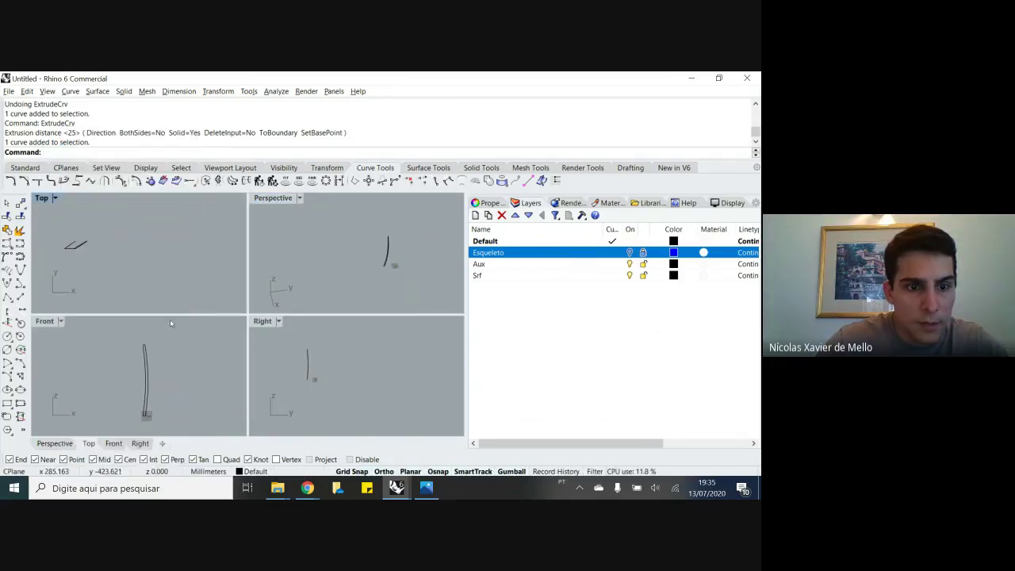
{"action": "scroll", "coordinate": [330, 374], "scroll_direction": "up", "scroll_amount": 3}
{"action": "mouse_move", "coordinate": [381, 262]}
{"action": "right_mouse_down"}
{"action": "mouse_move", "coordinate": [369, 253]}
{"action": "mouse_move", "coordinate": [378, 238]}
{"action": "mouse_move", "coordinate": [384, 263]}
{"action": "right_mouse_up"}
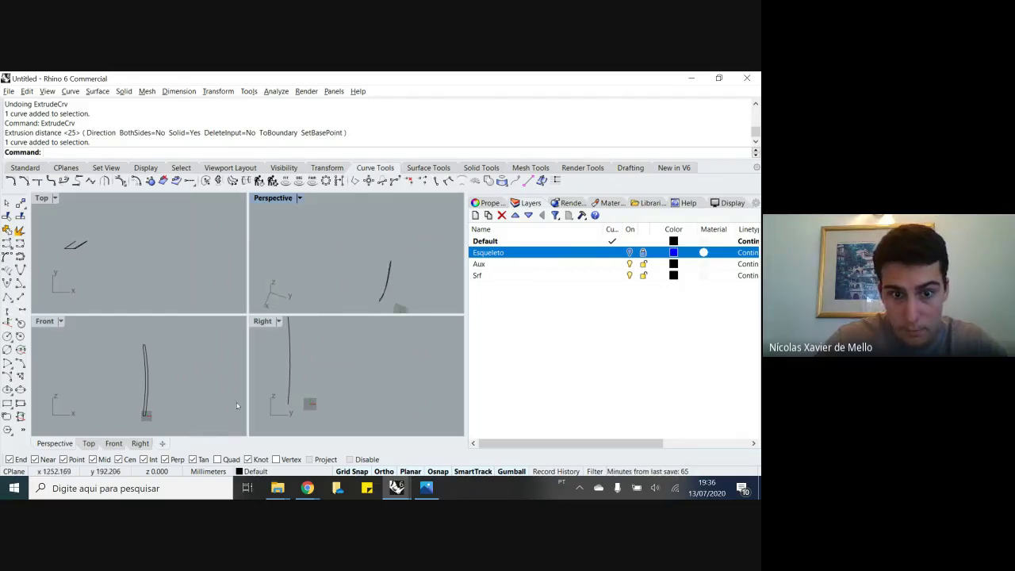
{"action": "scroll", "coordinate": [277, 387], "scroll_direction": "down", "scroll_amount": 3}
{"action": "scroll", "coordinate": [166, 390], "scroll_direction": "down", "scroll_amount": 2}
{"action": "scroll", "coordinate": [295, 379], "scroll_direction": "up", "scroll_amount": 5}
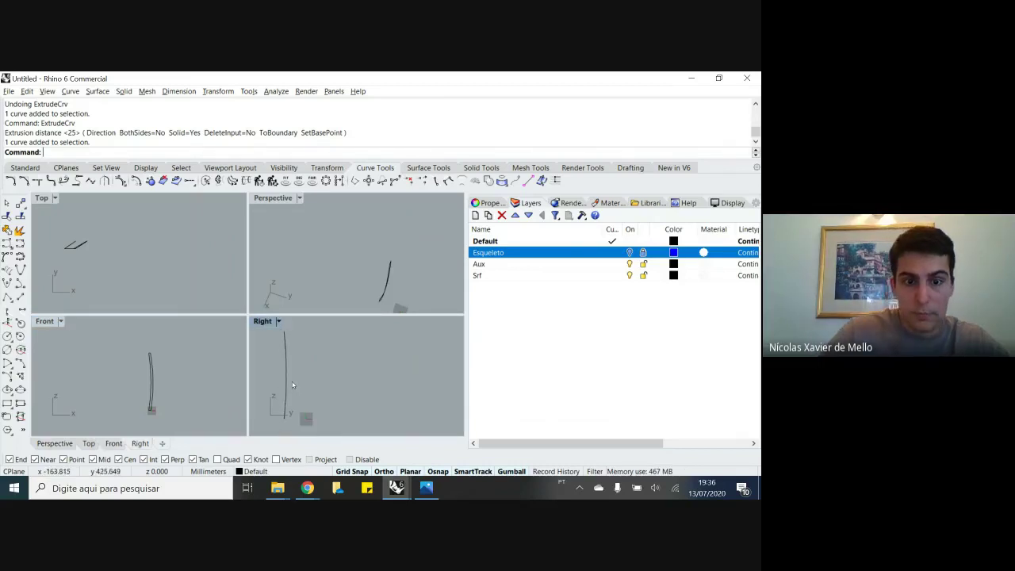
Try projecting the leg profile onto the Front construction plane with its input deleted, then undo the projection and deselect the curve
{"action": "left_click", "coordinate": [284, 369]}
{"action": "left_click", "coordinate": [150, 381]}
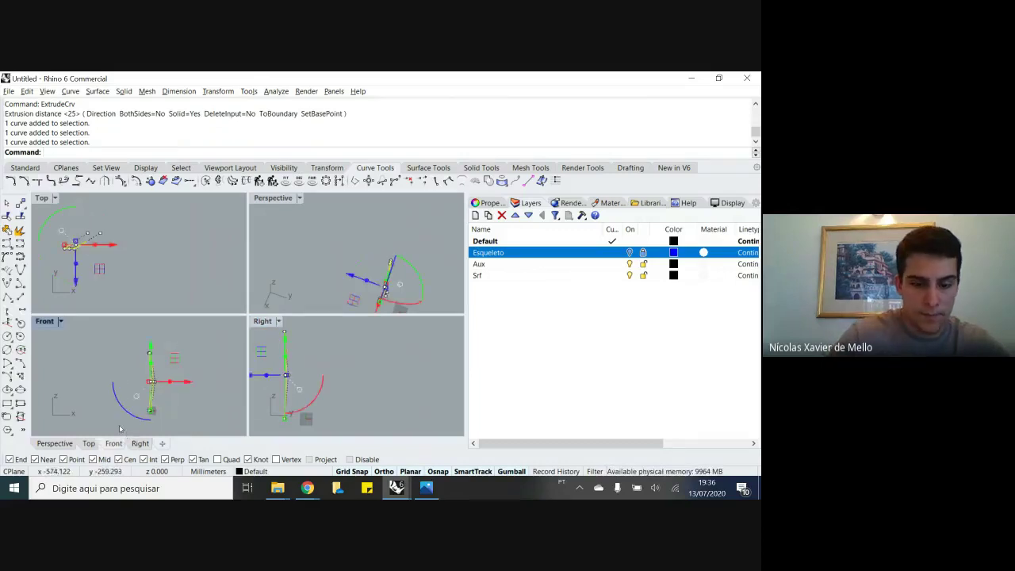
{"action": "type", "text": "PC"}
{"action": "key", "text": "Return"}
{"action": "key", "text": "ctrl+z"}
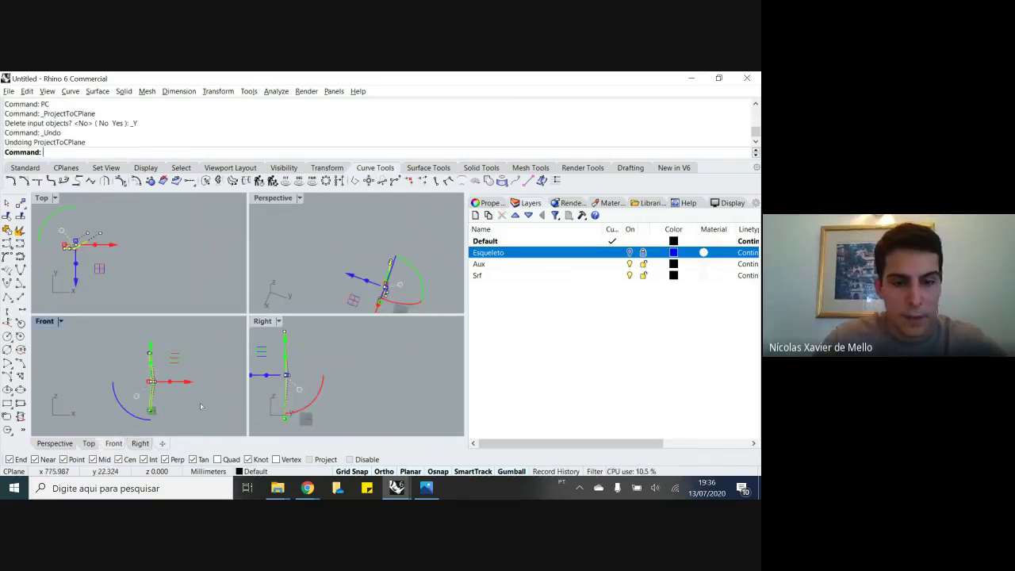
{"action": "key", "text": "Escape"}
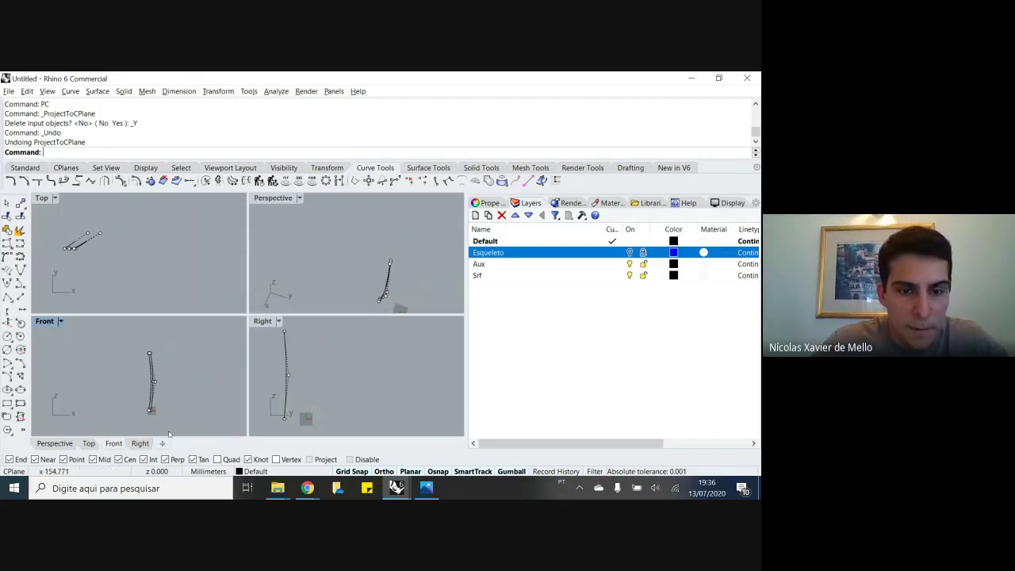
{"action": "scroll", "coordinate": [141, 400], "scroll_direction": "up", "scroll_amount": 2}
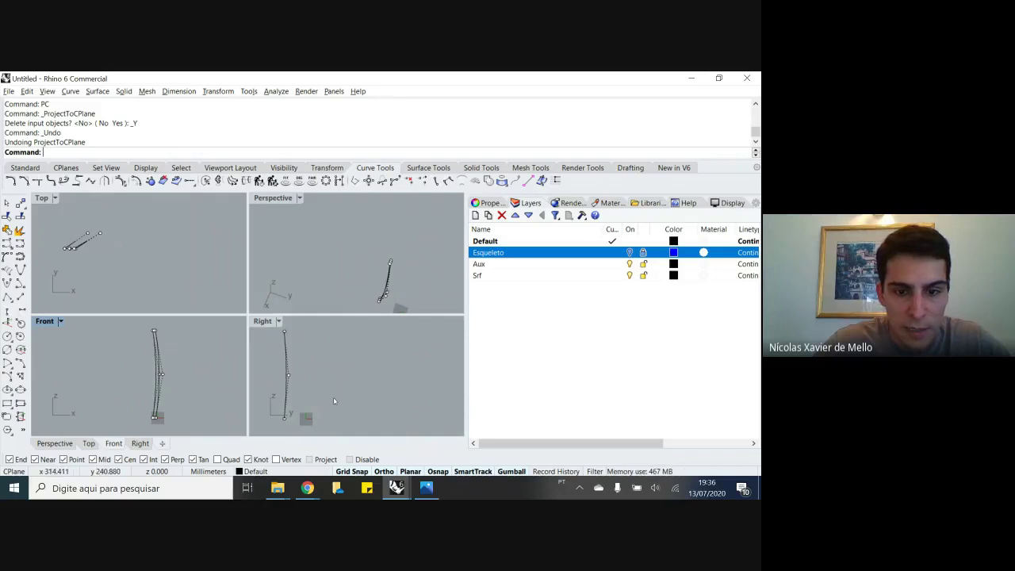
Show the Esqueleto layer and compare the rear leg profile with the skeleton in the Right view
{"action": "right_click_drag", "start_coordinate": [298, 377], "coordinate": [347, 387]}
{"action": "scroll", "coordinate": [341, 386], "scroll_direction": "up", "scroll_amount": 3}
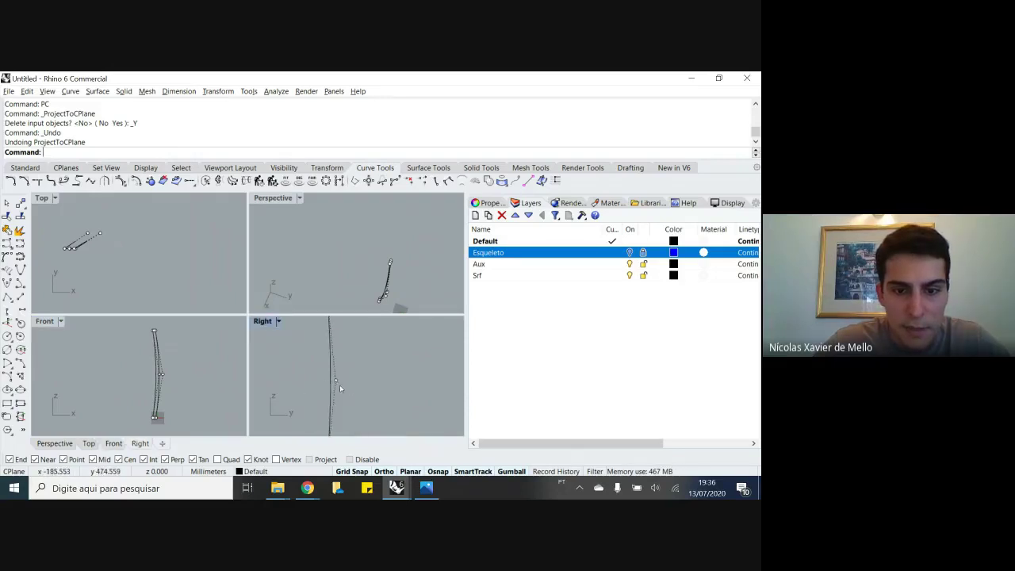
{"action": "scroll", "coordinate": [341, 382], "scroll_direction": "down", "scroll_amount": 3}
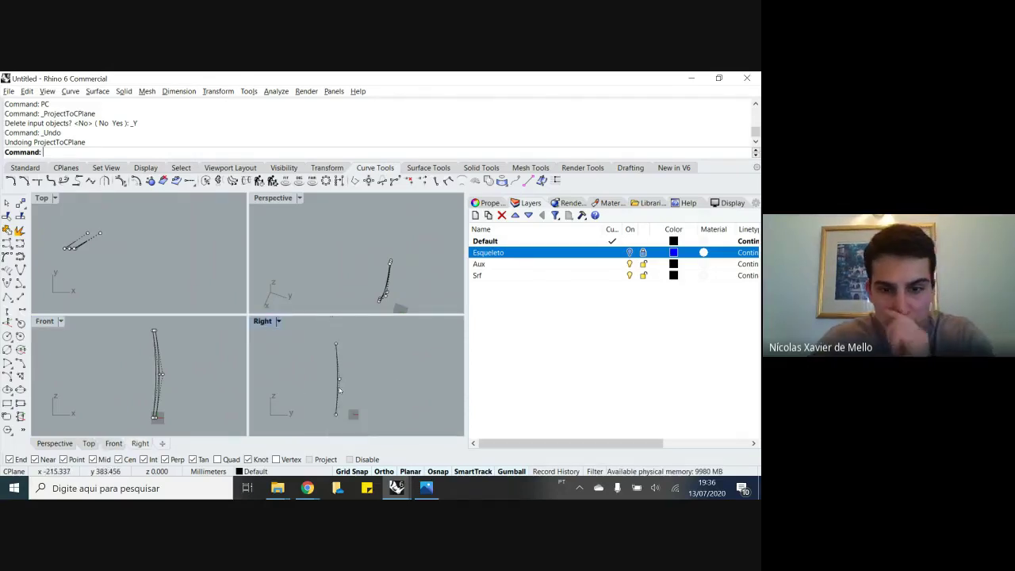
{"action": "left_click", "coordinate": [629, 252]}
{"action": "scroll", "coordinate": [332, 372], "scroll_direction": "up", "scroll_amount": 3}
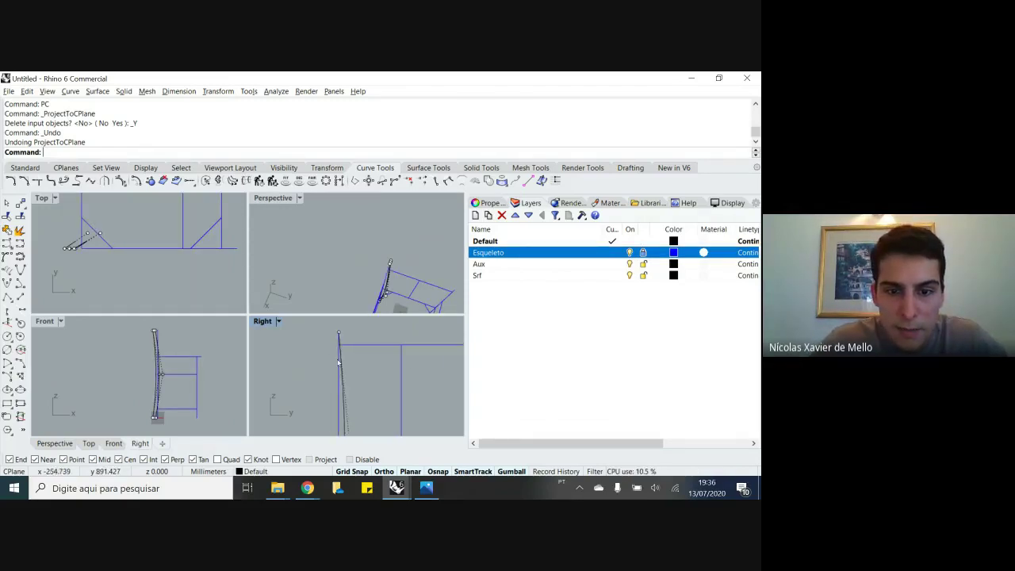
{"action": "scroll", "coordinate": [344, 407], "scroll_direction": "up", "scroll_amount": 2}
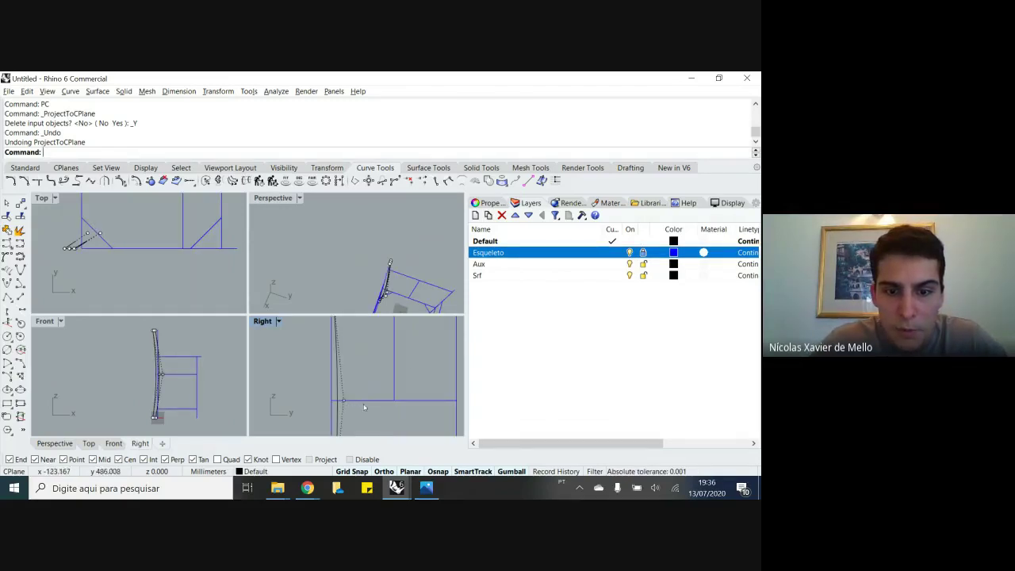
Draw a line along the skeleton's armrest-height side edge, from the rear leg to the front
{"action": "right_click_drag", "start_coordinate": [410, 285], "coordinate": [362, 292]}
{"action": "key", "text": "Escape"}
{"action": "key", "text": "Up"}
{"action": "key", "text": "Return"}
{"action": "left_click", "coordinate": [389, 274]}
{"action": "left_click", "coordinate": [371, 266]}
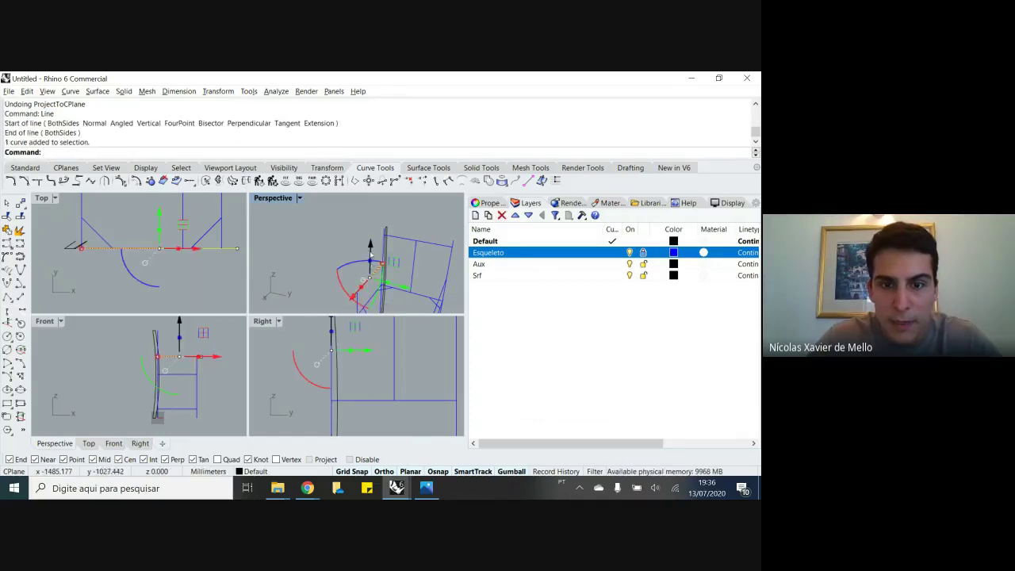
Try extruding the new line upward with the gumball, then undo the extrusion
{"action": "left_click_drag", "start_coordinate": [369, 252], "coordinate": [379, 236]}
{"action": "key", "text": "ctrl"}
{"action": "key", "text": "ctrl+z"}
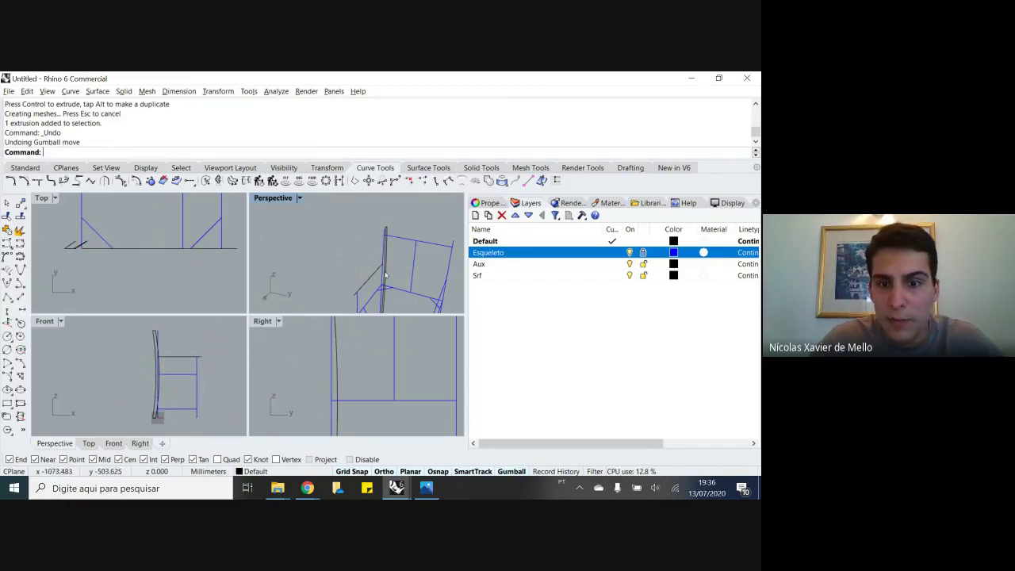
Hide the Esqueleto layer and compare the leg profile's orientation with the new line across the viewports
{"action": "right_click_drag", "start_coordinate": [398, 281], "coordinate": [372, 282]}
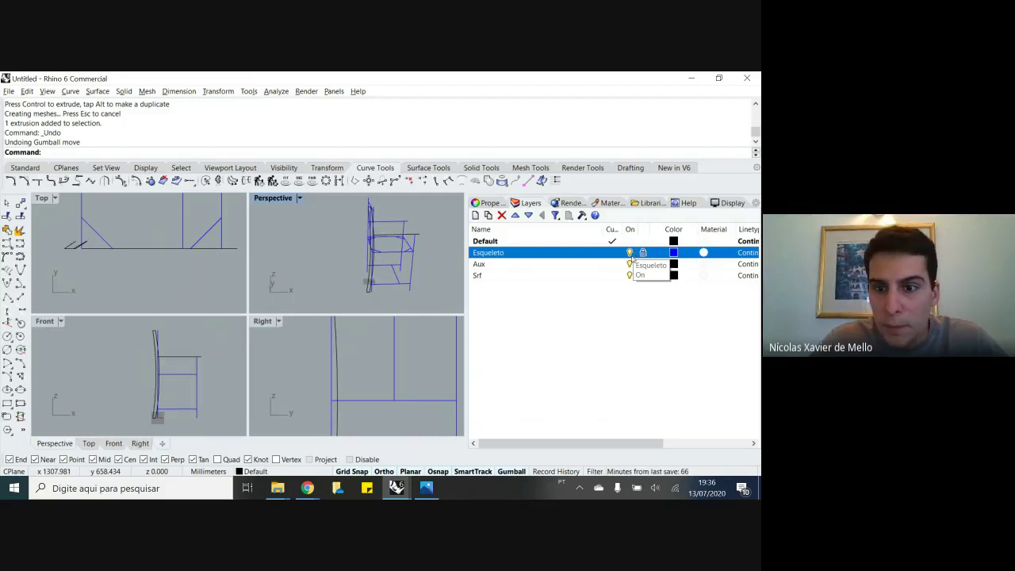
{"action": "left_click", "coordinate": [630, 253]}
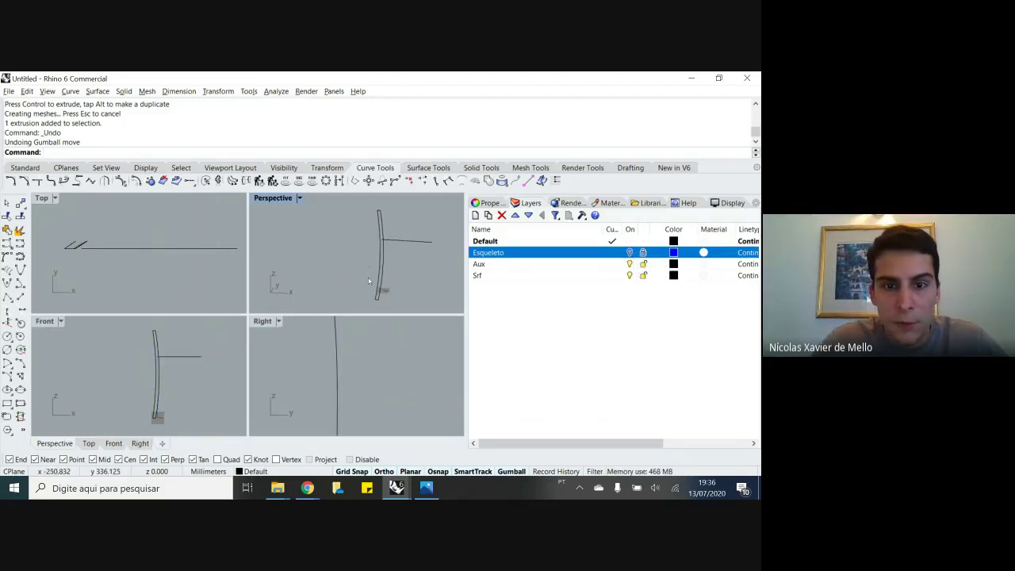
{"action": "left_click", "coordinate": [371, 289]}
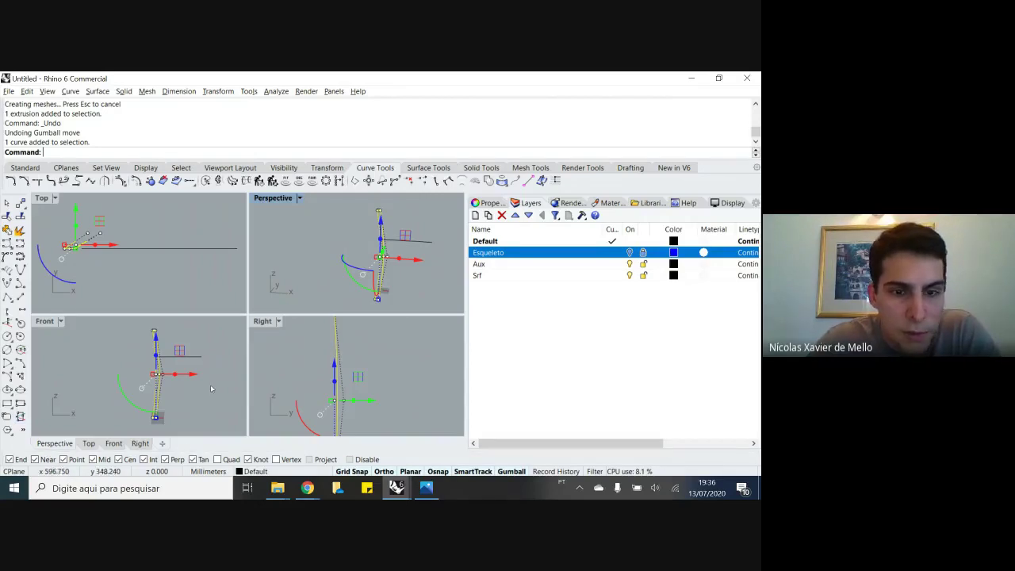
{"action": "left_click", "coordinate": [208, 416]}
{"action": "left_click", "coordinate": [193, 288]}
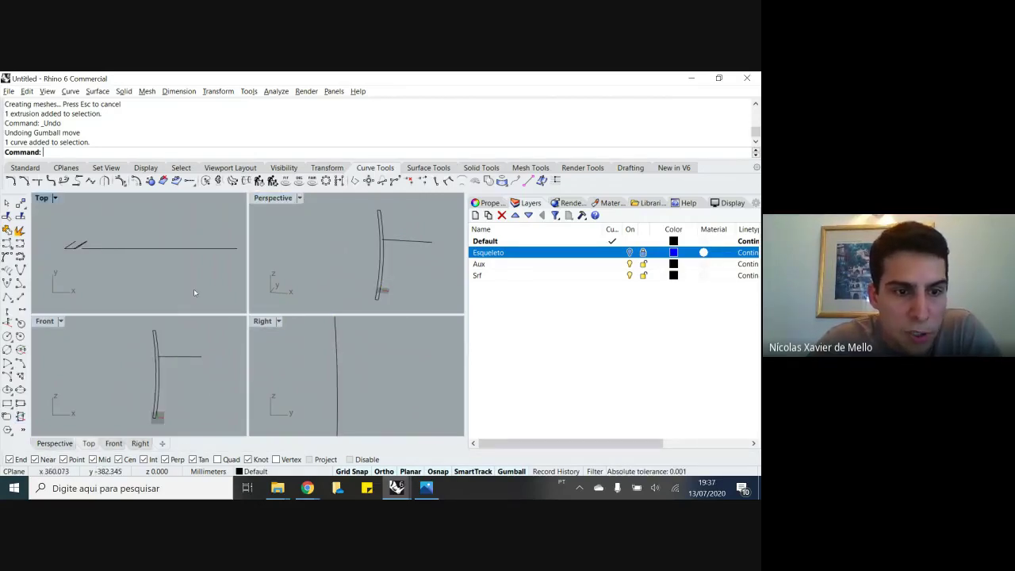
{"action": "left_click", "coordinate": [268, 244]}
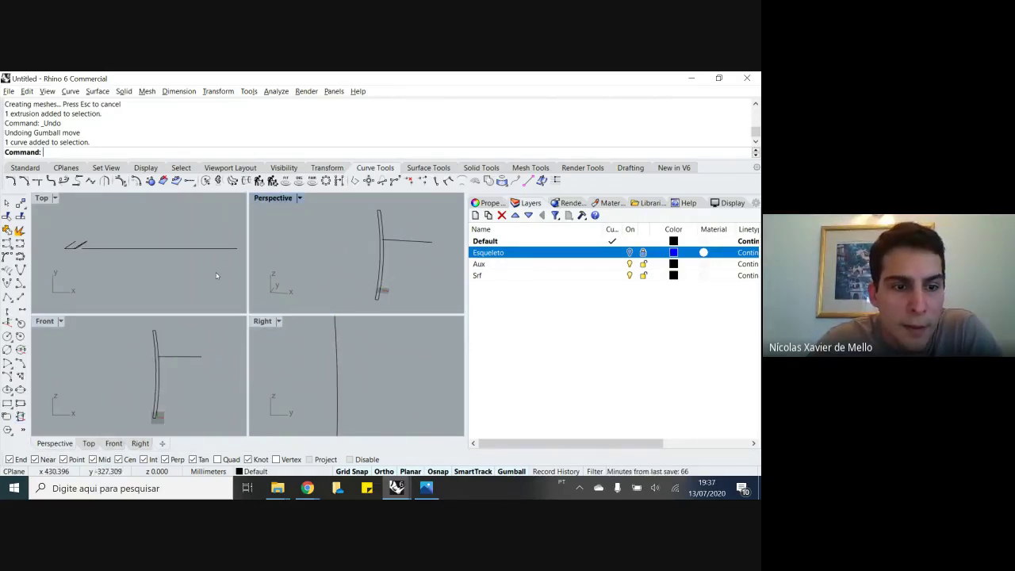
{"action": "left_click", "coordinate": [189, 400]}
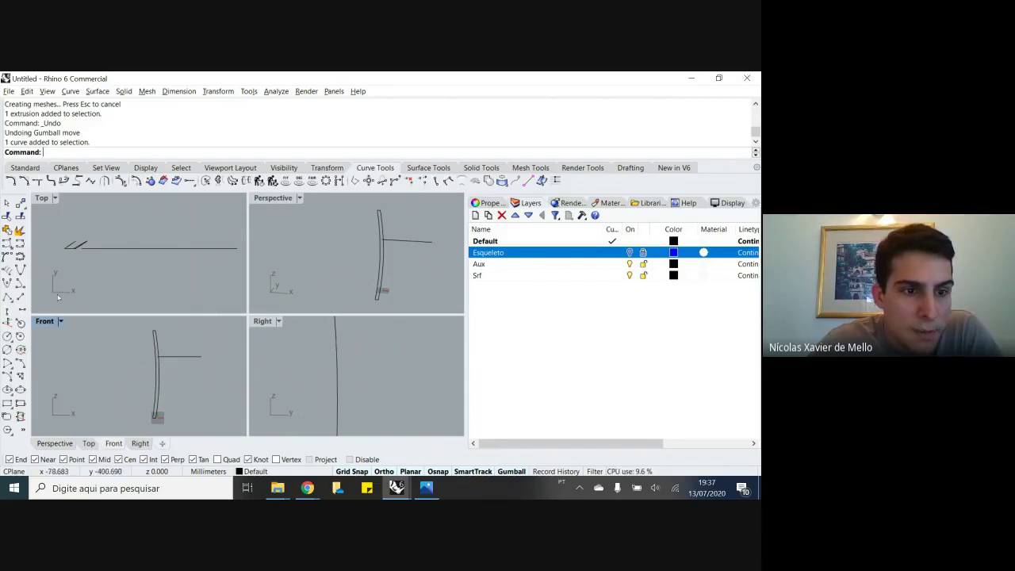
{"action": "right_click_drag", "start_coordinate": [279, 271], "coordinate": [272, 265]}
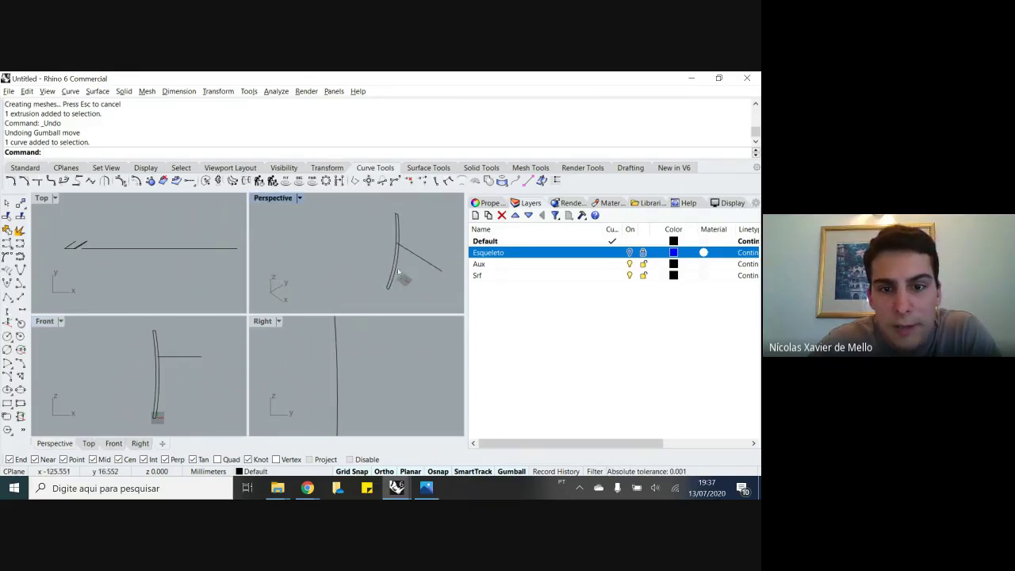
{"action": "scroll", "coordinate": [406, 282], "scroll_direction": "up", "scroll_amount": 4}
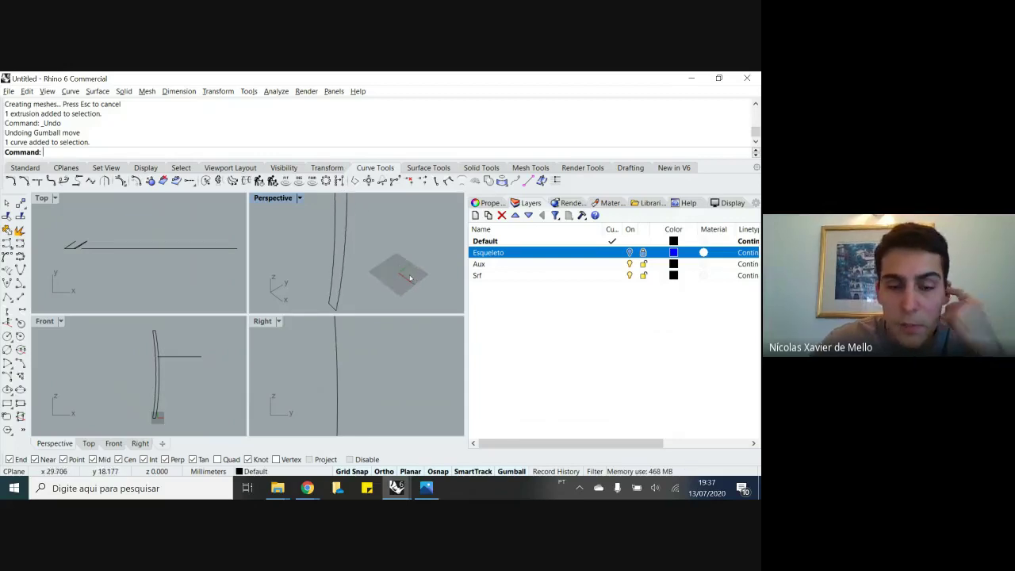
{"action": "scroll", "coordinate": [409, 278], "scroll_direction": "down", "scroll_amount": 2}
{"action": "scroll", "coordinate": [410, 277], "scroll_direction": "down", "scroll_amount": 2}
{"action": "right_click_drag", "start_coordinate": [143, 294], "coordinate": [225, 305]}
Project the leg profile onto the Front construction plane, deleting the input curve
{"action": "left_click", "coordinate": [161, 358]}
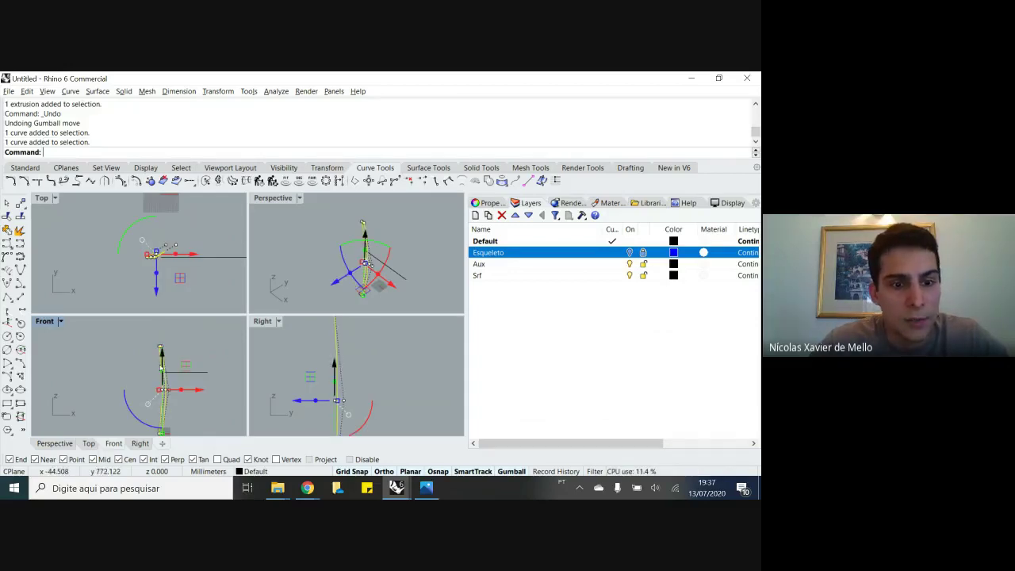
{"action": "left_click_drag", "start_coordinate": [172, 407], "coordinate": [172, 390]}
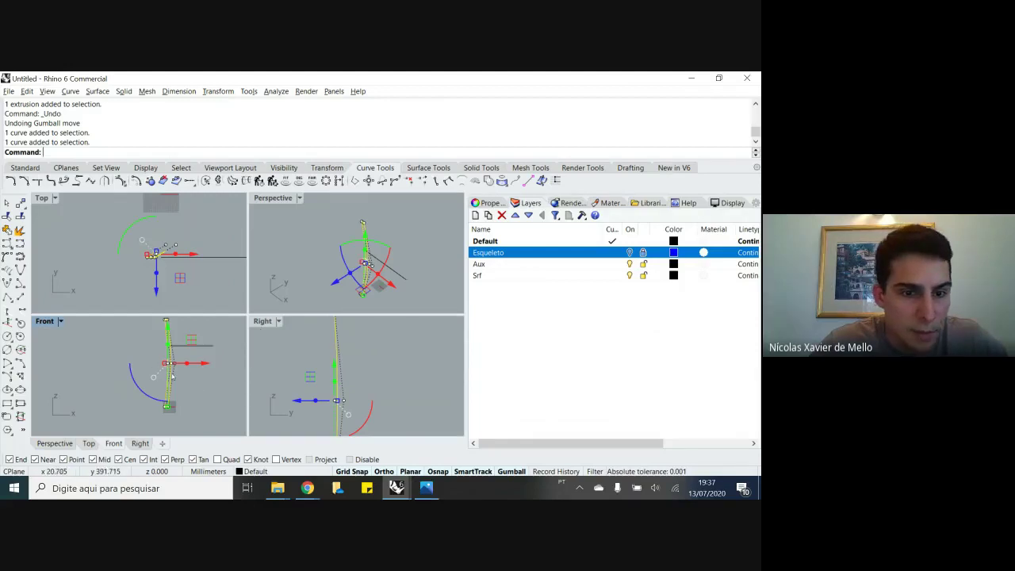
{"action": "key", "text": "Escape"}
{"action": "left_click", "coordinate": [172, 379]}
{"action": "left_click_drag", "start_coordinate": [186, 385], "coordinate": [183, 393]}
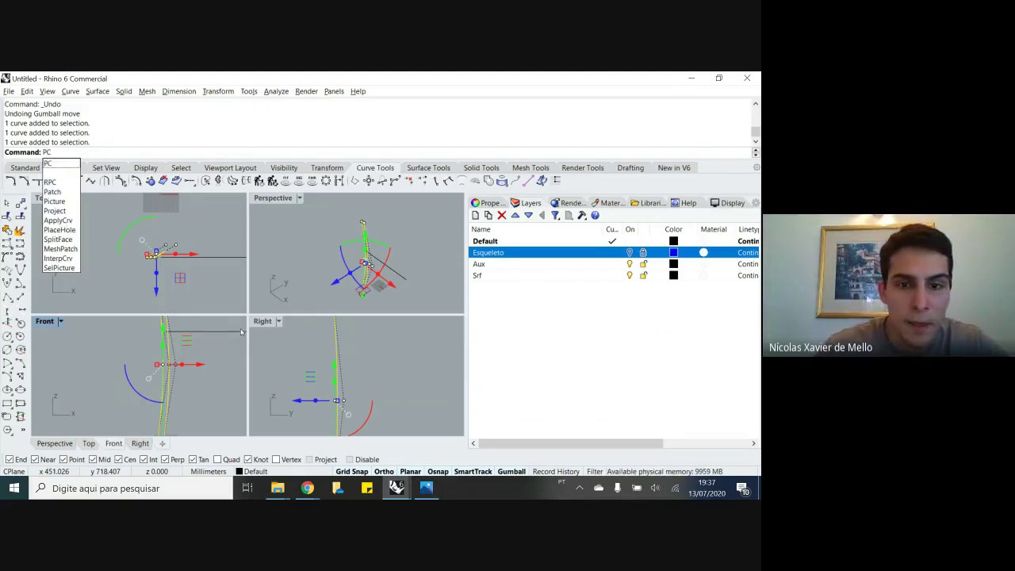
{"action": "key", "text": "Return"}
{"action": "key", "text": "Escape"}
Check the flatness of the projected leg profile in the Perspective and Right views
{"action": "right_click_drag", "start_coordinate": [424, 284], "coordinate": [325, 279]}
{"action": "left_click", "coordinate": [321, 219]}
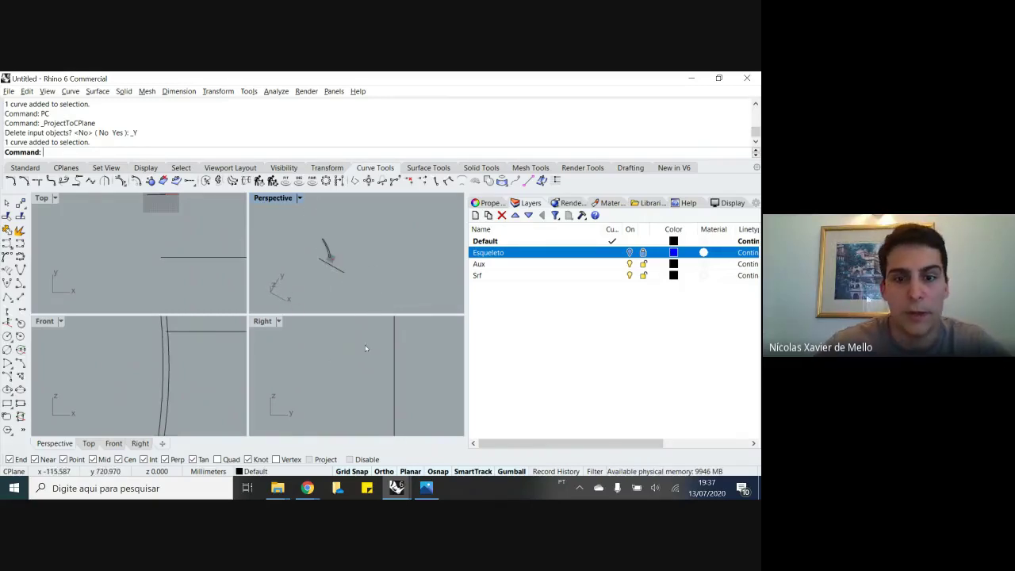
{"action": "scroll", "coordinate": [365, 348], "scroll_direction": "down", "scroll_amount": 5}
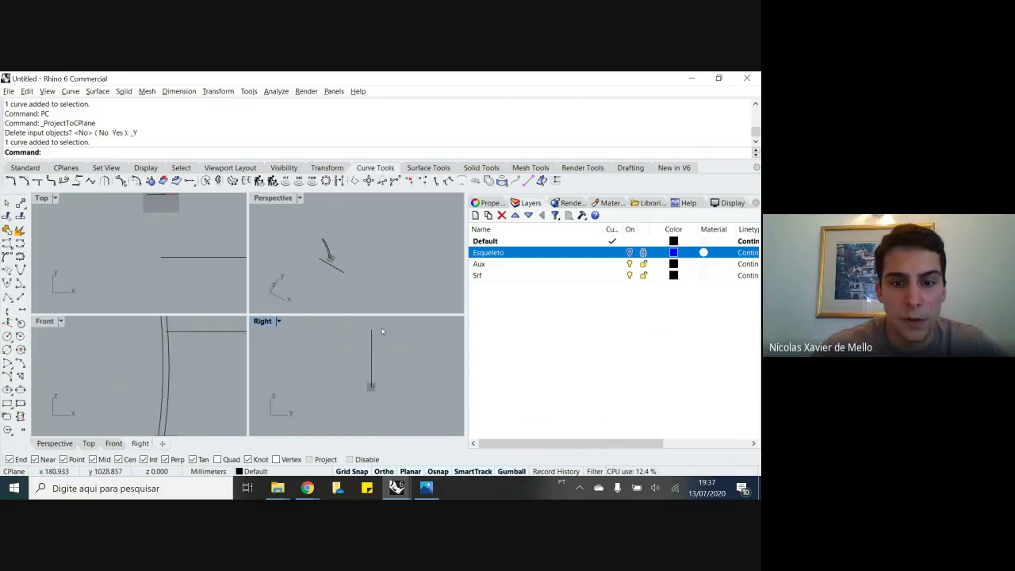
{"action": "left_click_drag", "start_coordinate": [360, 409], "coordinate": [361, 407]}
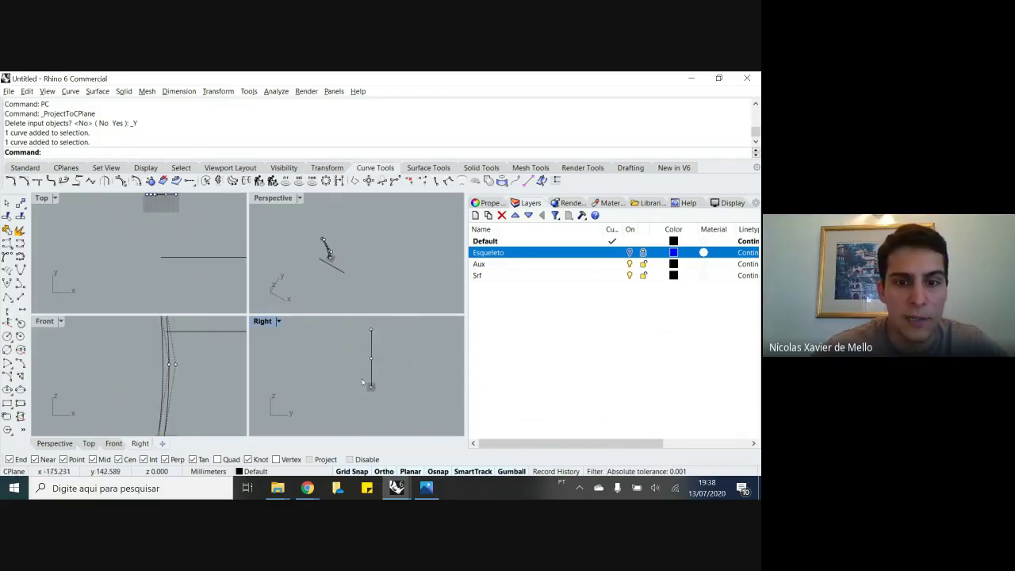
{"action": "left_click", "coordinate": [342, 236]}
{"action": "scroll", "coordinate": [317, 262], "scroll_direction": "up", "scroll_amount": 3}
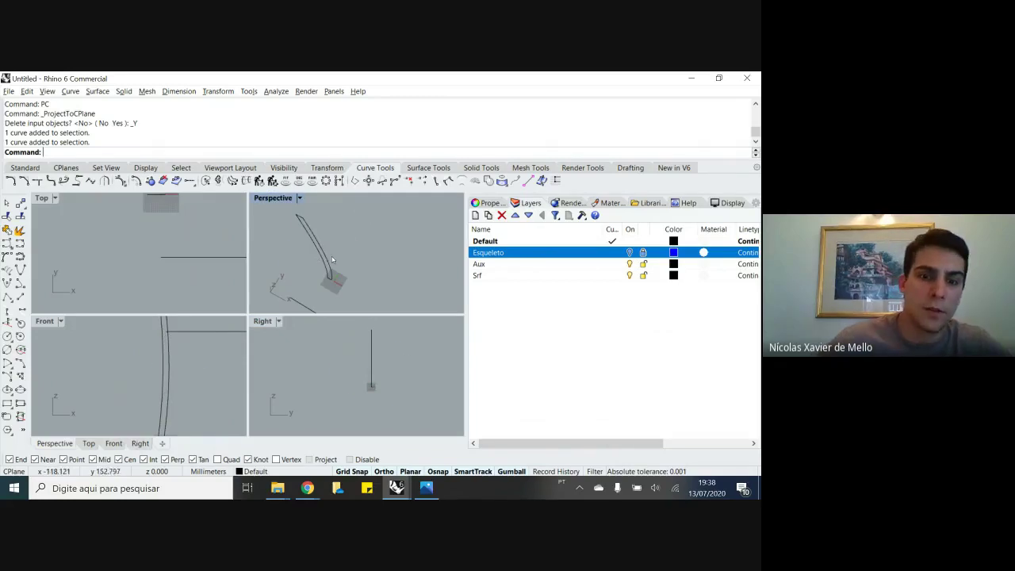
Extrude the flattened leg profile into a solid to one side, keeping the input curve
{"action": "left_click", "coordinate": [323, 263]}
{"action": "type", "text": "ex"}
{"action": "key", "text": "Return"}
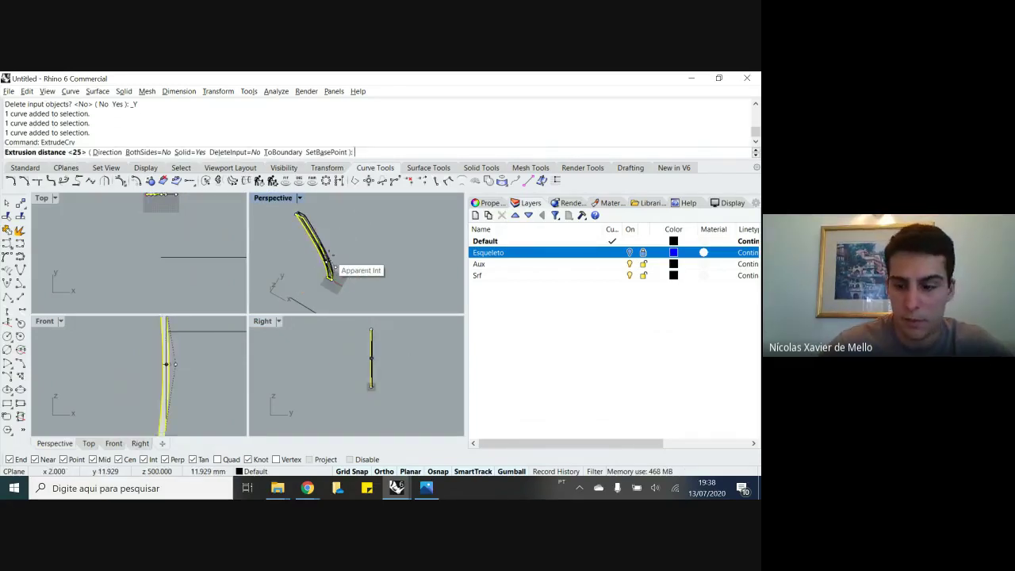
{"action": "left_click", "coordinate": [331, 268]}
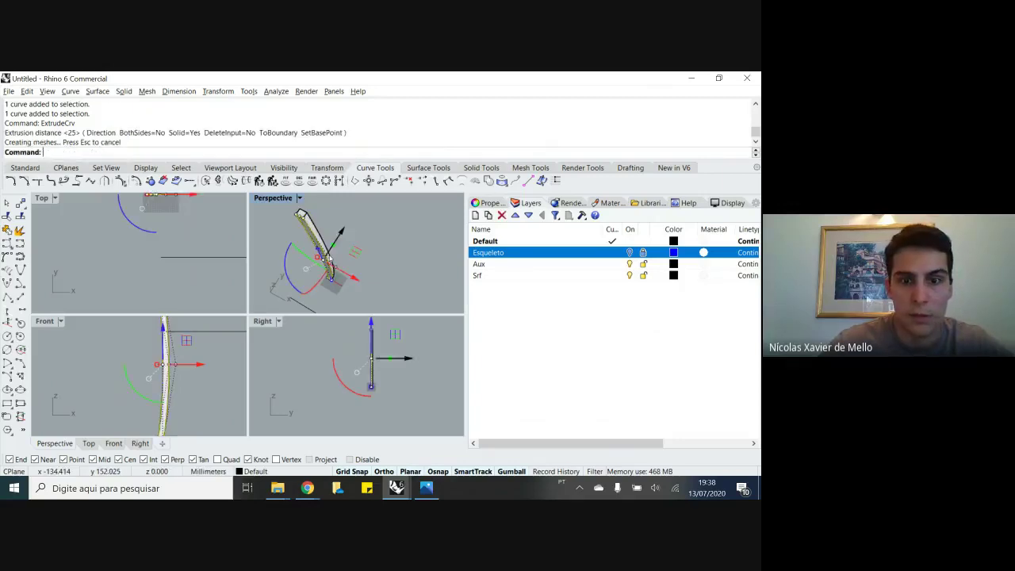
Show the Esqueleto layer and compare the extruded leg with the skeleton in the Perspective view
{"action": "right_click_drag", "start_coordinate": [333, 266], "coordinate": [333, 226]}
{"action": "scroll", "coordinate": [301, 215], "scroll_direction": "up", "scroll_amount": 3}
{"action": "left_click", "coordinate": [334, 226]}
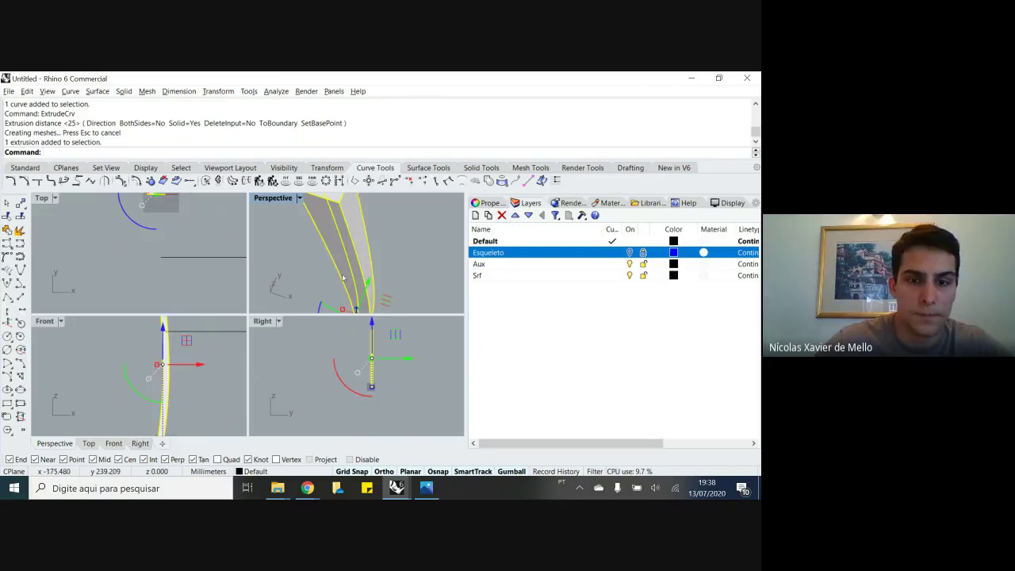
{"action": "scroll", "coordinate": [342, 277], "scroll_direction": "down", "scroll_amount": 4}
{"action": "key", "text": "Escape"}
{"action": "left_click", "coordinate": [629, 252]}
{"action": "scroll", "coordinate": [325, 210], "scroll_direction": "up", "scroll_amount": 5}
{"action": "left_click", "coordinate": [323, 207]}
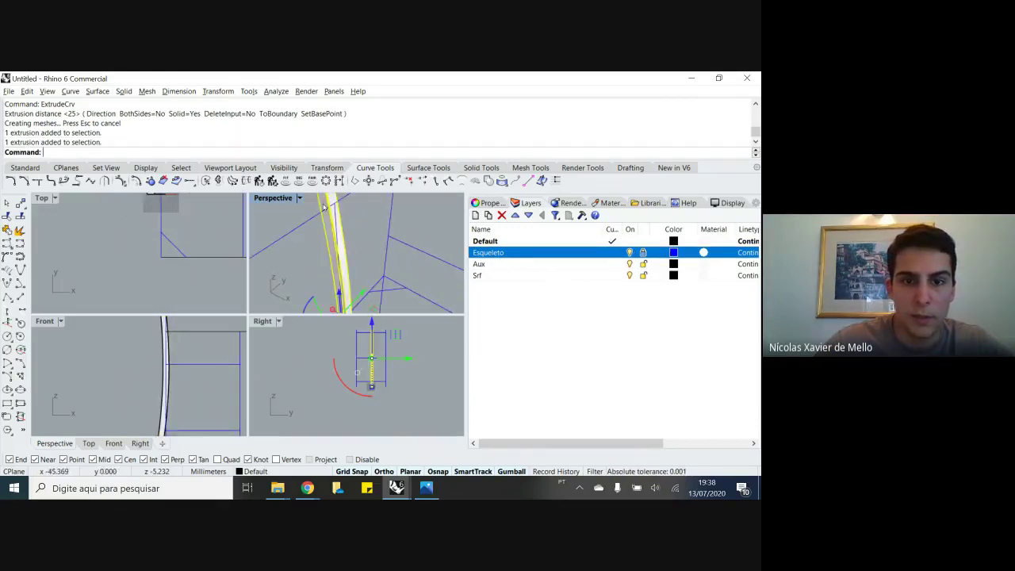
{"action": "scroll", "coordinate": [324, 207], "scroll_direction": "down", "scroll_amount": 4}
{"action": "right_click_drag", "start_coordinate": [323, 207], "coordinate": [407, 230]}
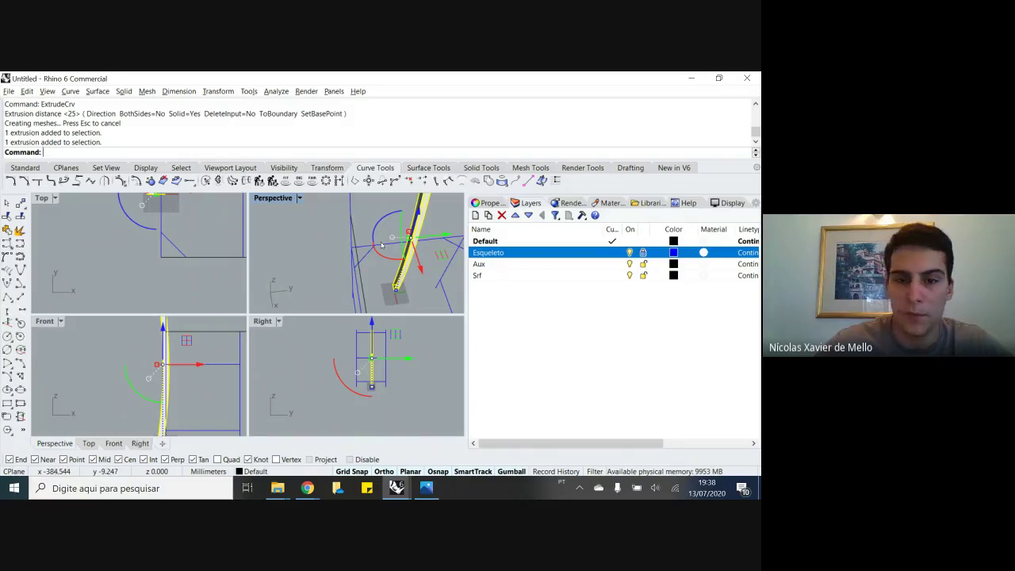
Switch to the Photos app, browse the armchair reference photos for the rear leg's placement, and return to Rhino
{"action": "left_click", "coordinate": [425, 488]}
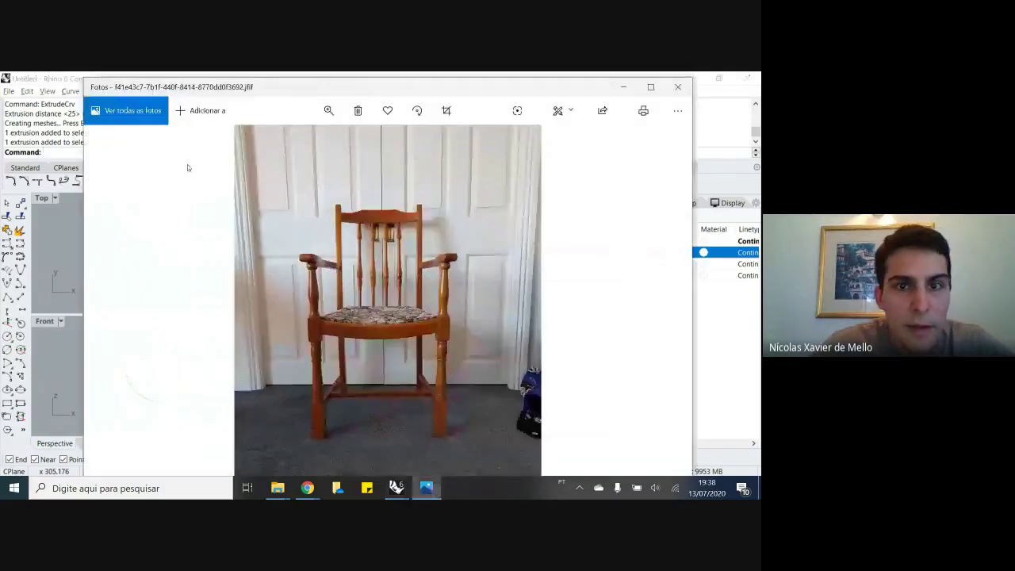
{"action": "key", "text": "Left"}
{"action": "key", "text": "Right"}
{"action": "key", "text": "Right"}
{"action": "key", "text": "Right"}
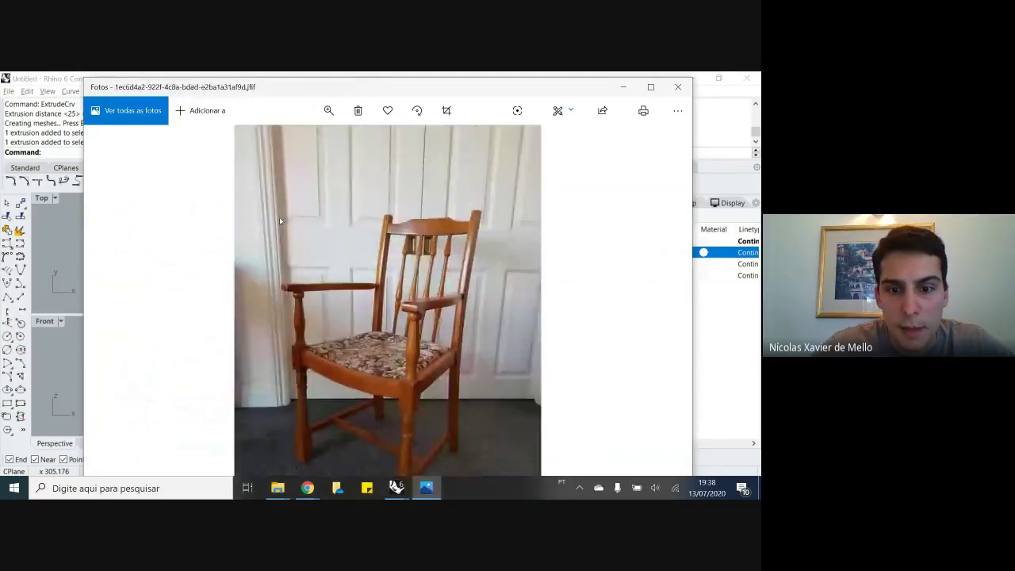
{"action": "key", "text": "Right"}
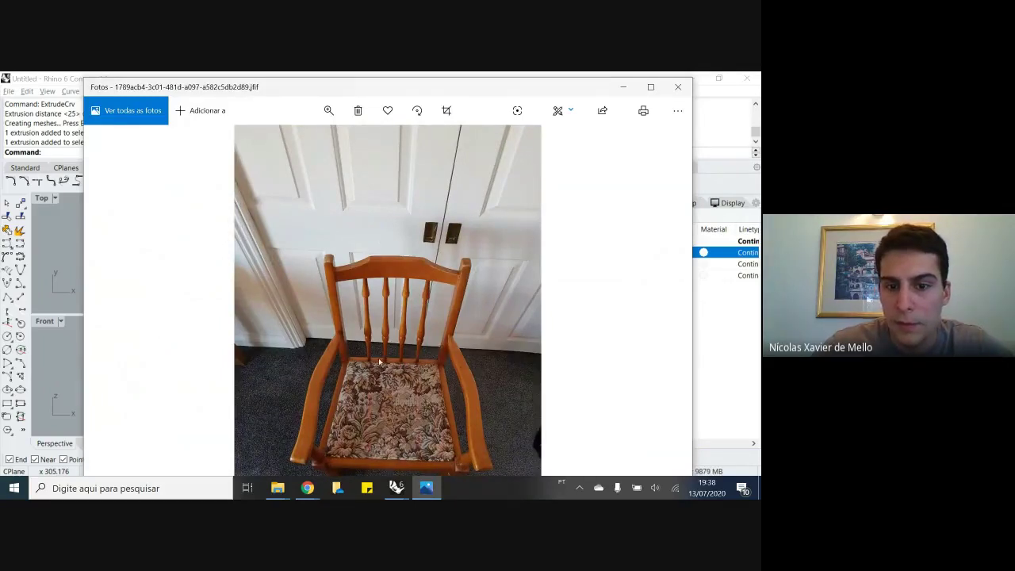
{"action": "left_click", "coordinate": [623, 87]}
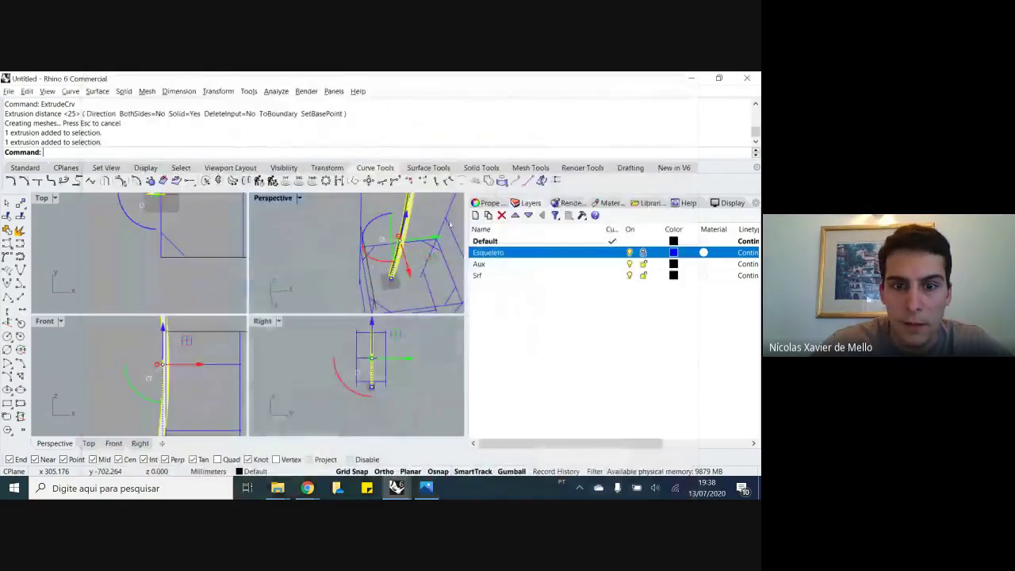
Inspect the extruded leg's base relative to the origin in the Perspective and Top views, and deselect it
{"action": "right_click_drag", "start_coordinate": [404, 277], "coordinate": [425, 214]}
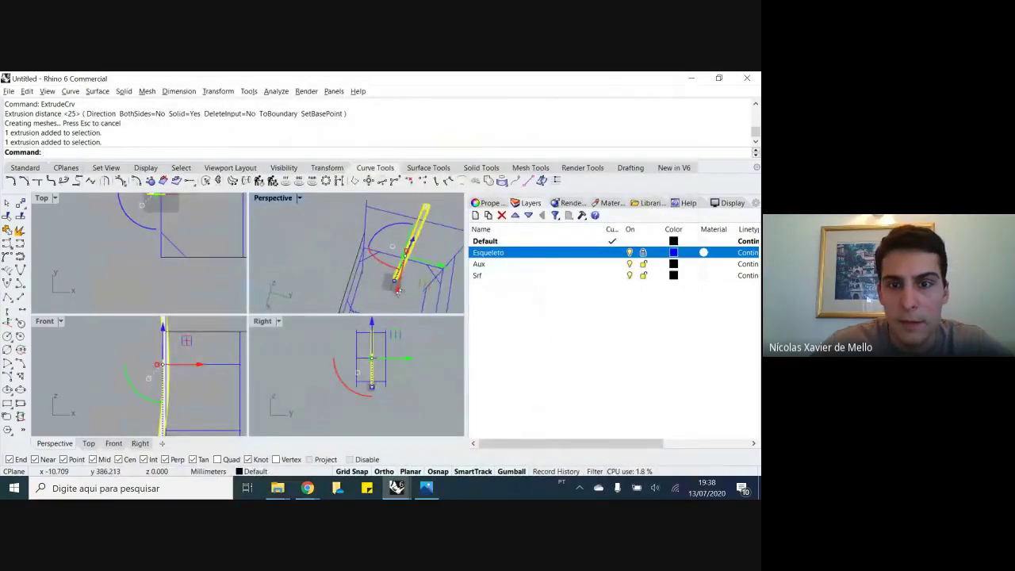
{"action": "scroll", "coordinate": [390, 293], "scroll_direction": "up", "scroll_amount": 6}
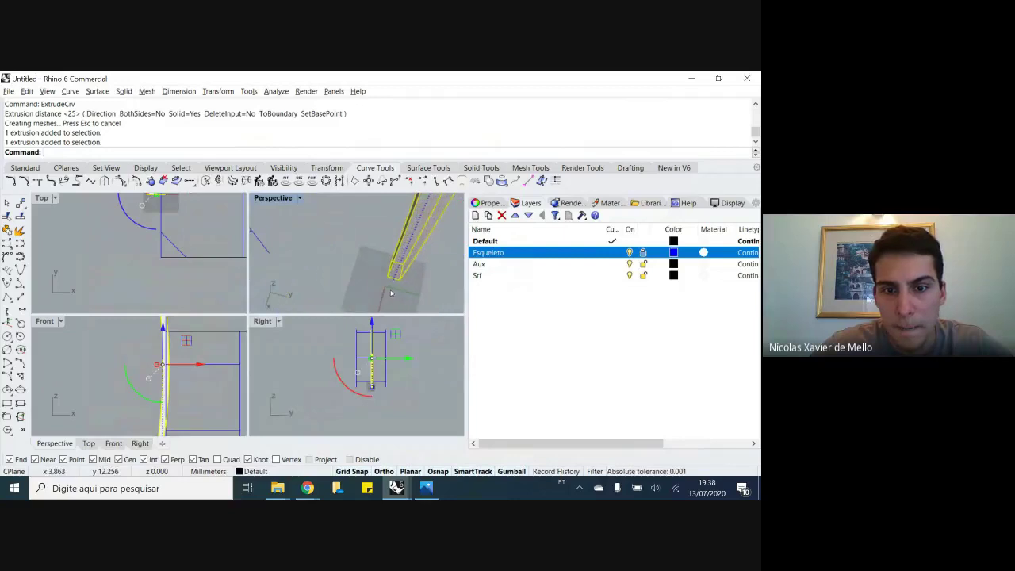
{"action": "scroll", "coordinate": [169, 248], "scroll_direction": "down", "scroll_amount": 5}
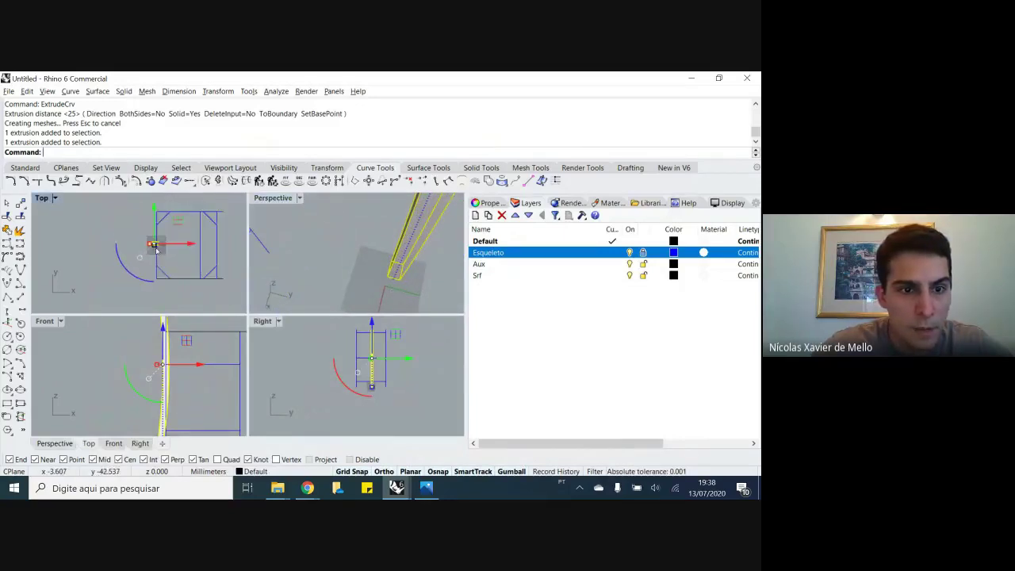
{"action": "key", "text": "Escape"}
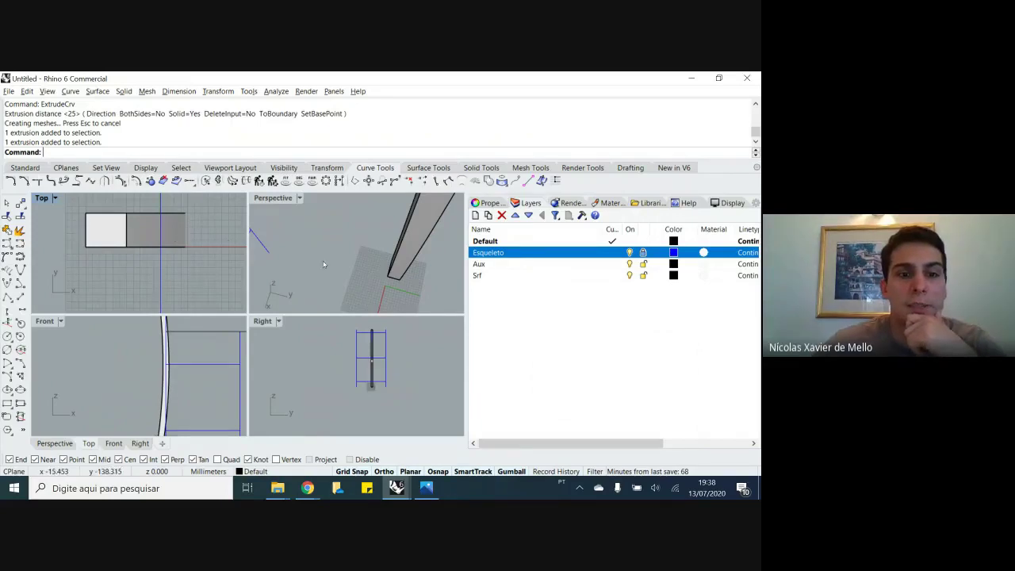
{"action": "scroll", "coordinate": [183, 235], "scroll_direction": "down", "scroll_amount": 3}
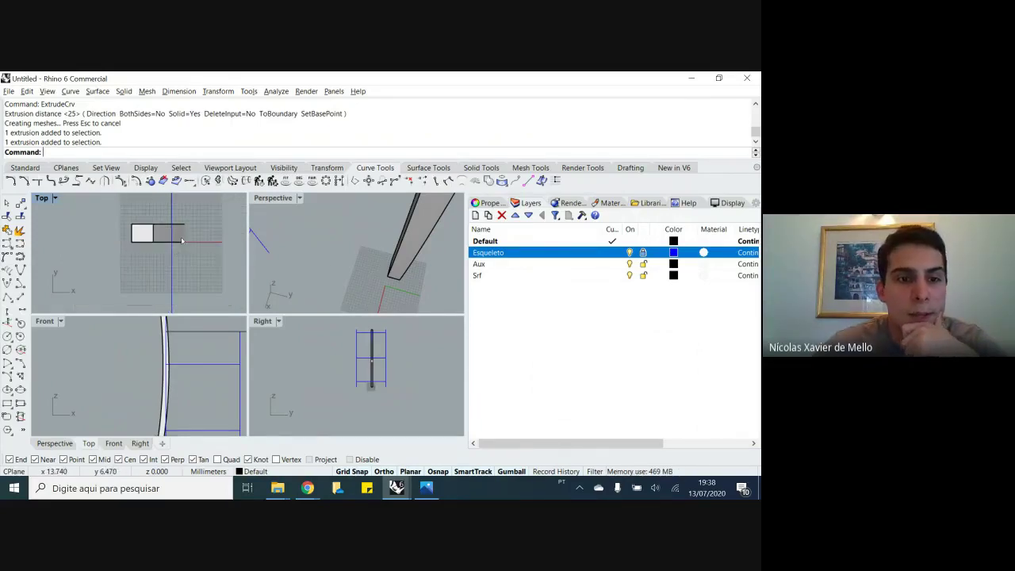
Measure the length of the leg's short end edge across its thickness in the Top view
{"action": "scroll", "coordinate": [183, 237], "scroll_direction": "up", "scroll_amount": 3}
{"action": "left_click", "coordinate": [186, 231]}
{"action": "right_click_drag", "start_coordinate": [189, 254], "coordinate": [187, 265]}
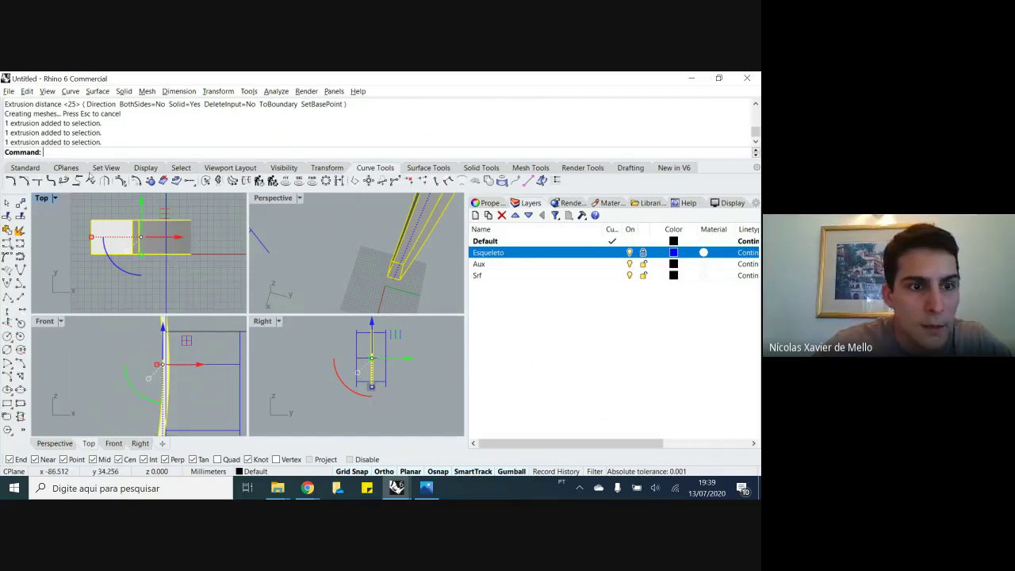
{"action": "left_click", "coordinate": [232, 242]}
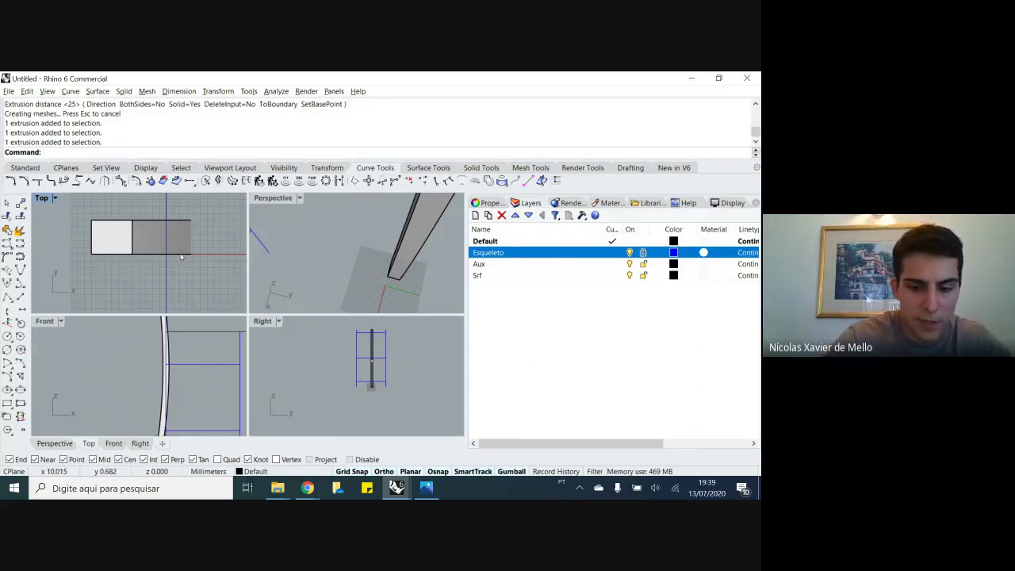
{"action": "type", "text": "ength"}
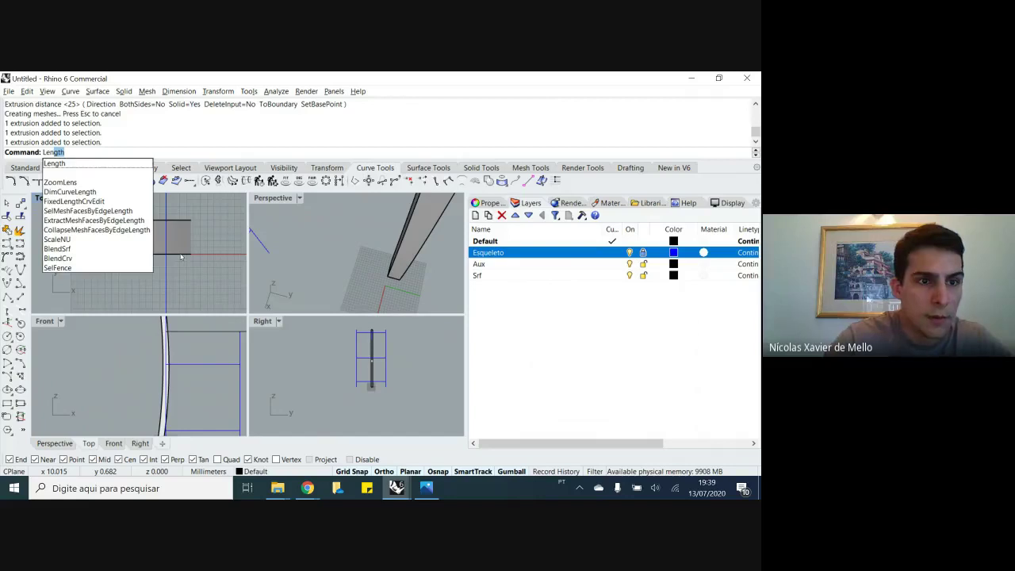
{"action": "key", "text": "Return"}
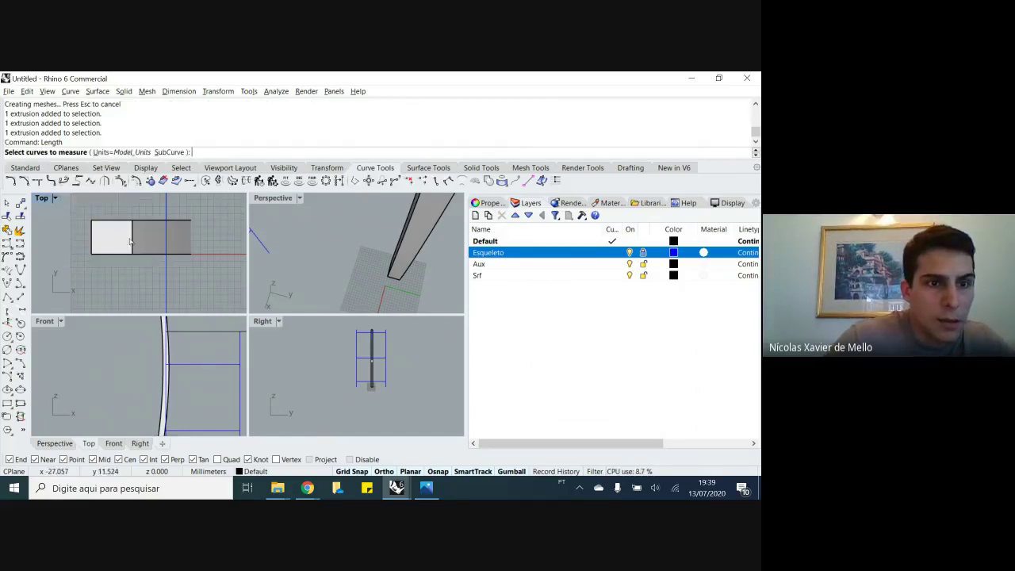
{"action": "left_click", "coordinate": [134, 239]}
{"action": "key", "text": "Return"}
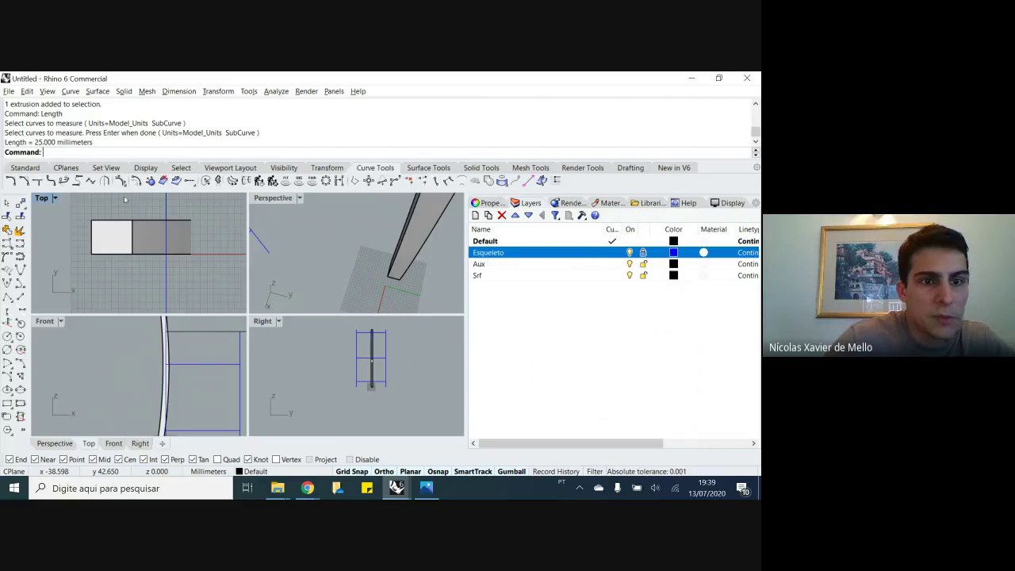
Move the extruded leg -12.5 mm along the Y axis in the Top view to centre it on the X axis, and deselect it
{"action": "left_click", "coordinate": [191, 241]}
{"action": "left_click", "coordinate": [194, 243]}
{"action": "left_click", "coordinate": [193, 243]}
{"action": "left_click", "coordinate": [142, 203]}
{"action": "type", "text": "-12"}
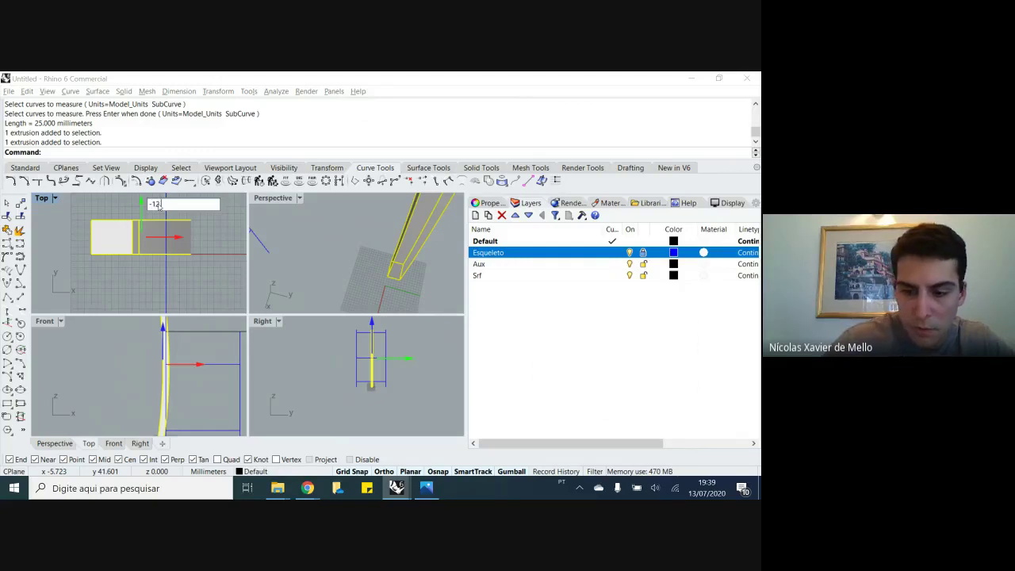
{"action": "type", "text": ".5"}
{"action": "key", "text": "Return"}
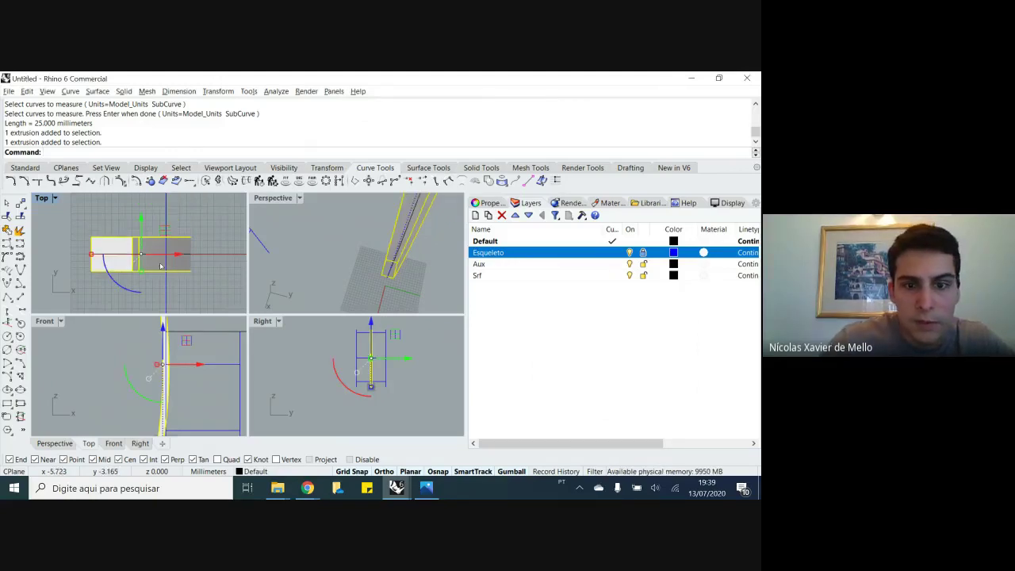
{"action": "left_click", "coordinate": [200, 275]}
Check the leg's base in the Perspective view, reselect the leg and move it further in the negative Y direction
{"action": "scroll", "coordinate": [412, 262], "scroll_direction": "up", "scroll_amount": 5}
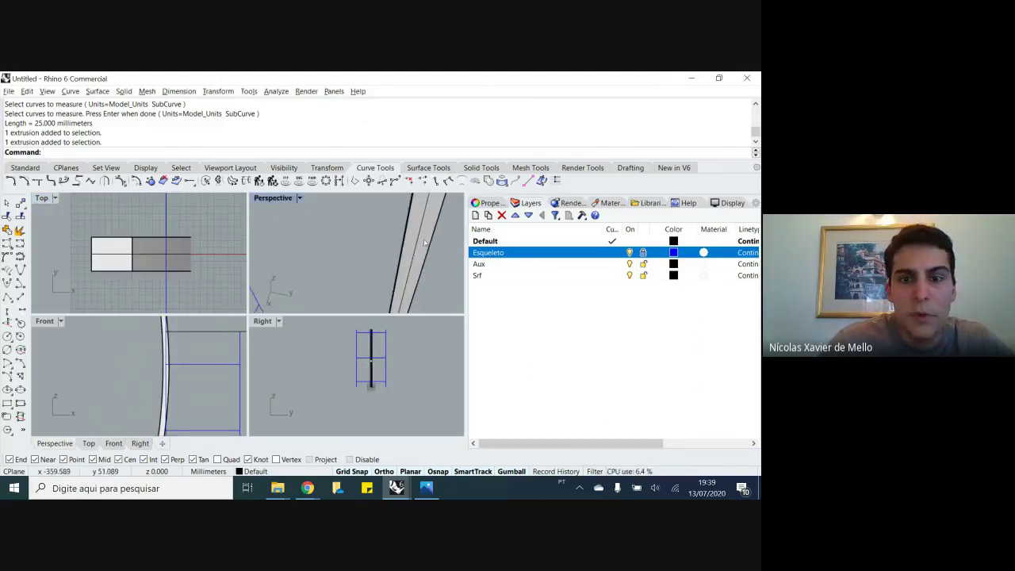
{"action": "scroll", "coordinate": [390, 265], "scroll_direction": "down", "scroll_amount": 6}
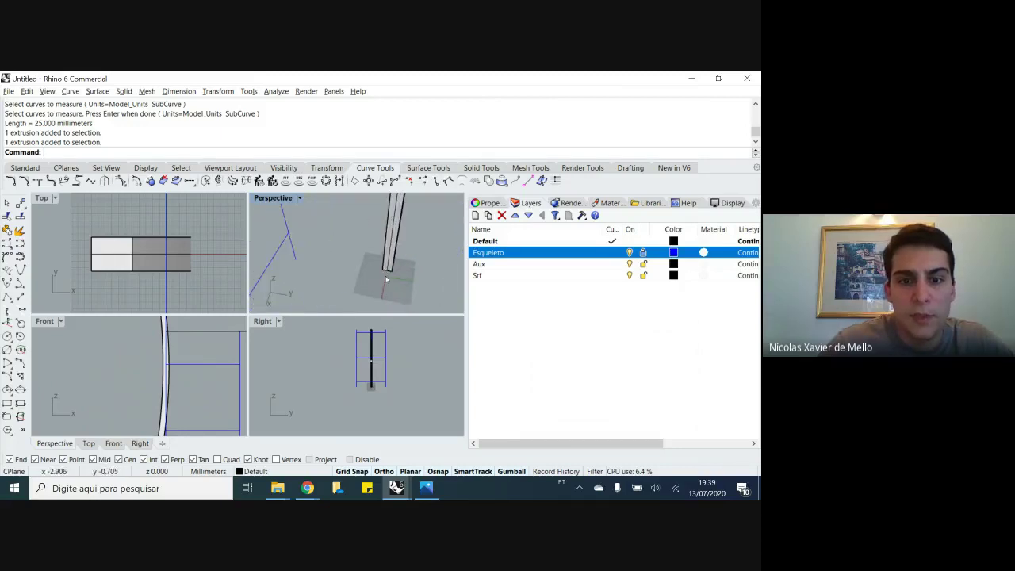
{"action": "scroll", "coordinate": [388, 266], "scroll_direction": "down", "scroll_amount": 2}
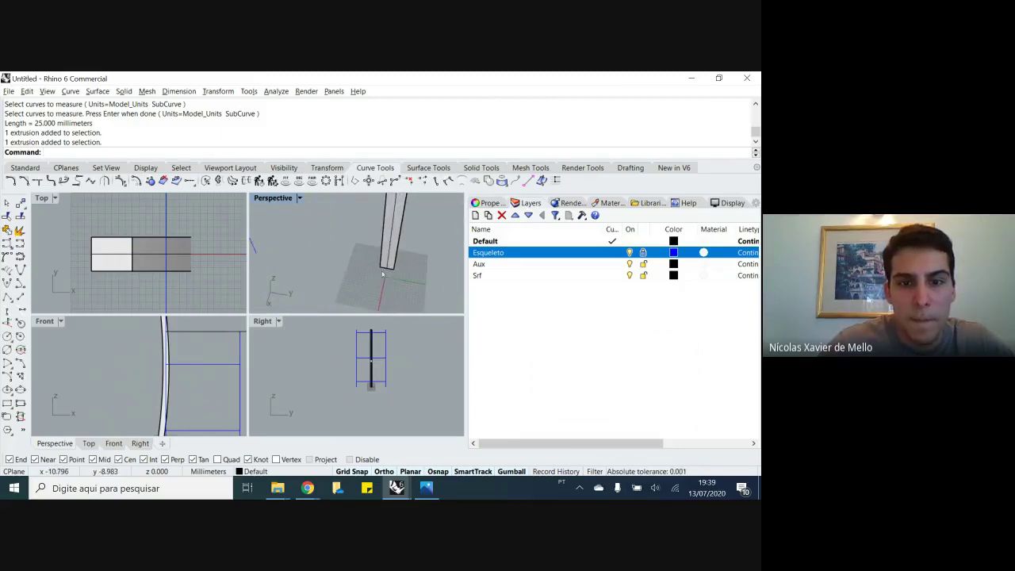
{"action": "left_click", "coordinate": [197, 275]}
{"action": "left_click", "coordinate": [186, 272]}
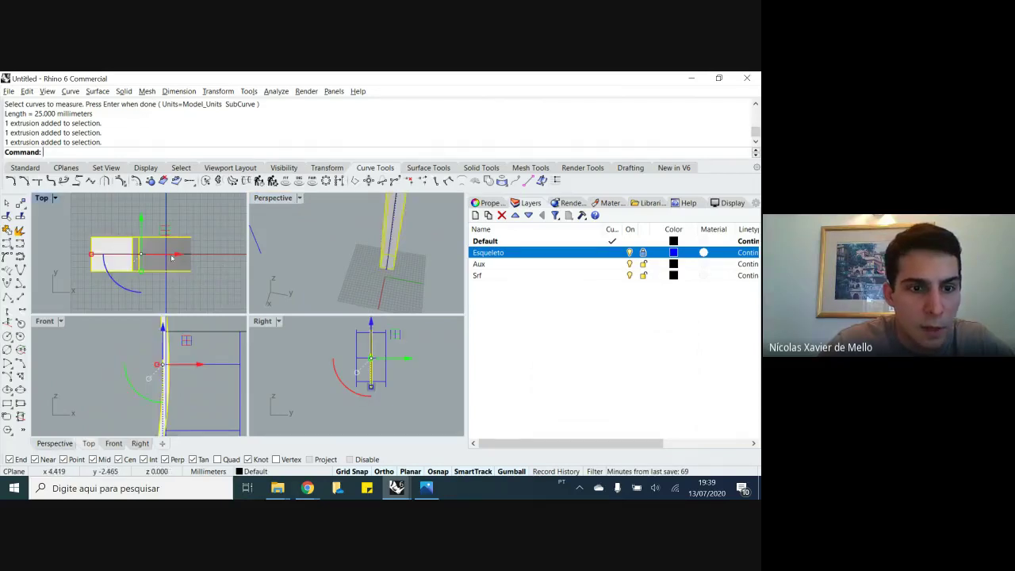
{"action": "left_click", "coordinate": [144, 220]}
{"action": "type", "text": "-"}
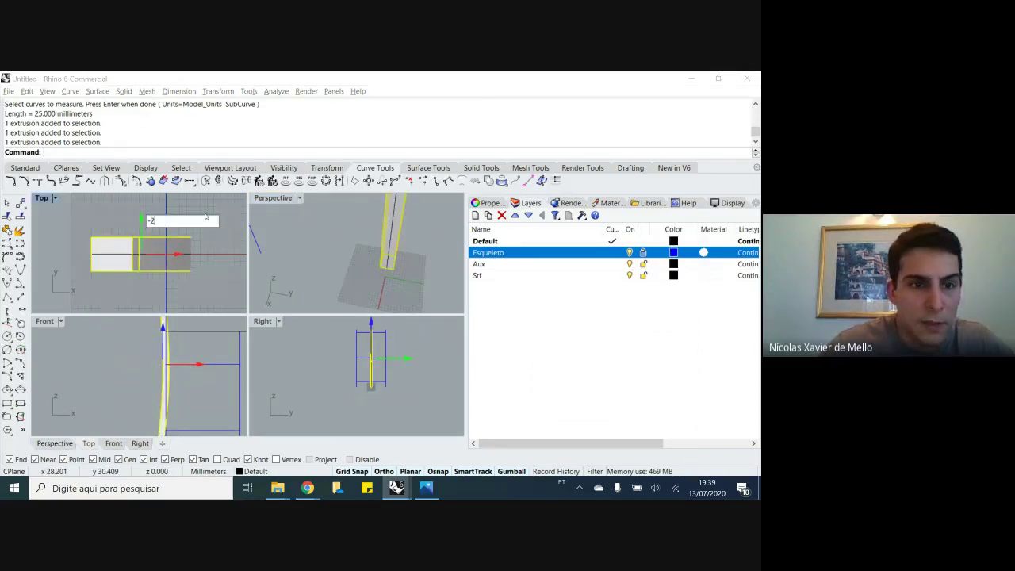
Move the curved extruded back leg -200 mm along the Y axis
{"action": "type", "text": "200"}
{"action": "key", "text": "Return"}
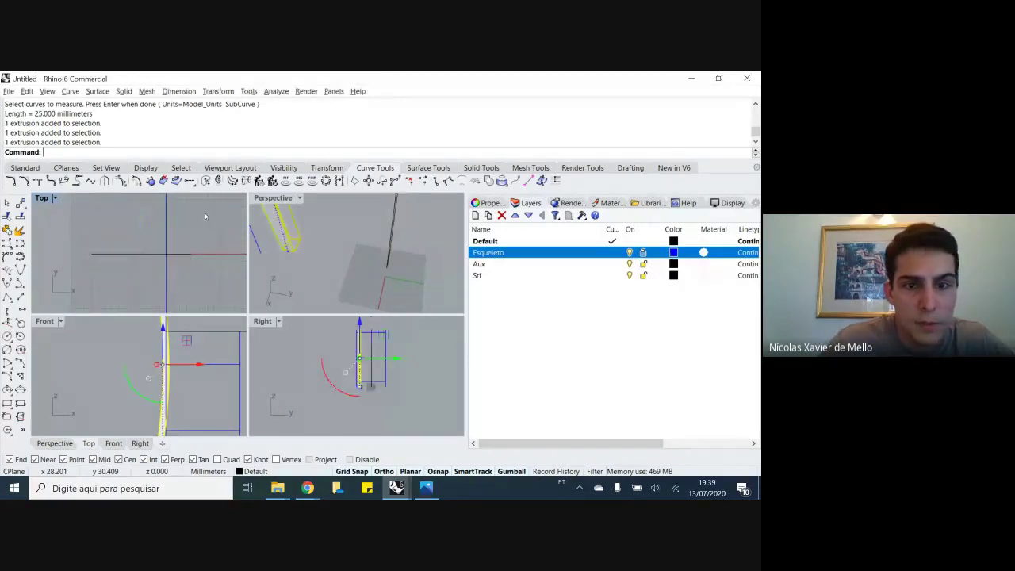
{"action": "scroll", "coordinate": [299, 248], "scroll_direction": "down", "scroll_amount": 5}
{"action": "scroll", "coordinate": [300, 248], "scroll_direction": "up", "scroll_amount": 8}
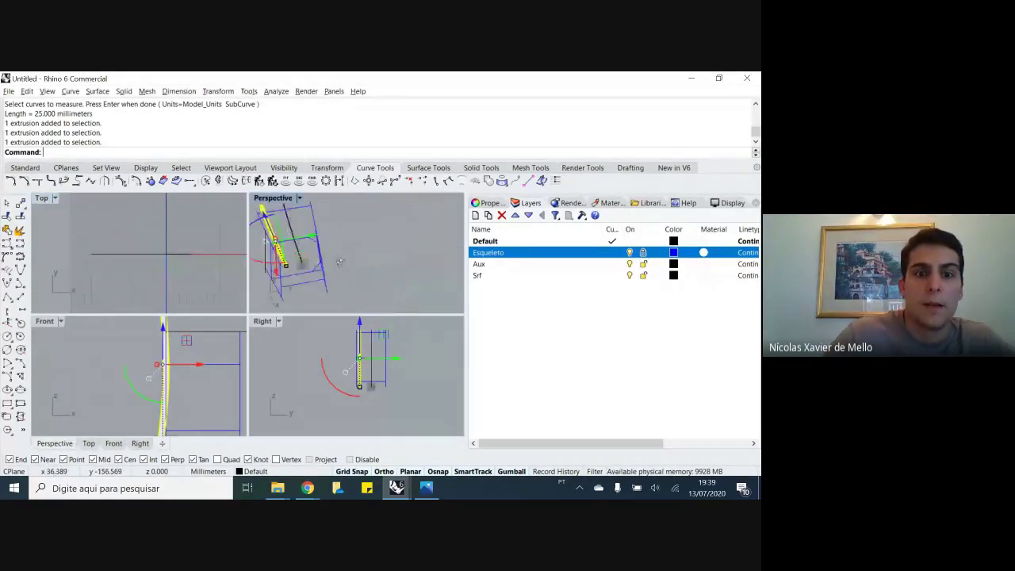
{"action": "key", "text": "Escape"}
Examine the placed back leg against the chair skeleton in an enlarged Perspective view, including its upper end
{"action": "right_click_drag", "start_coordinate": [367, 229], "coordinate": [273, 190]}
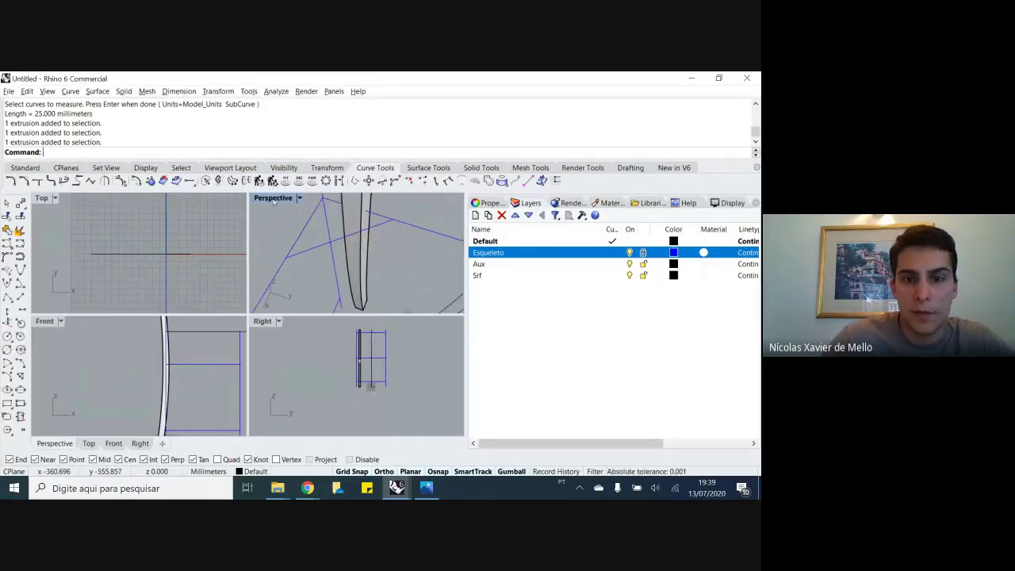
{"action": "double_click", "coordinate": [273, 198]}
{"action": "right_click_drag", "start_coordinate": [297, 223], "coordinate": [273, 232]}
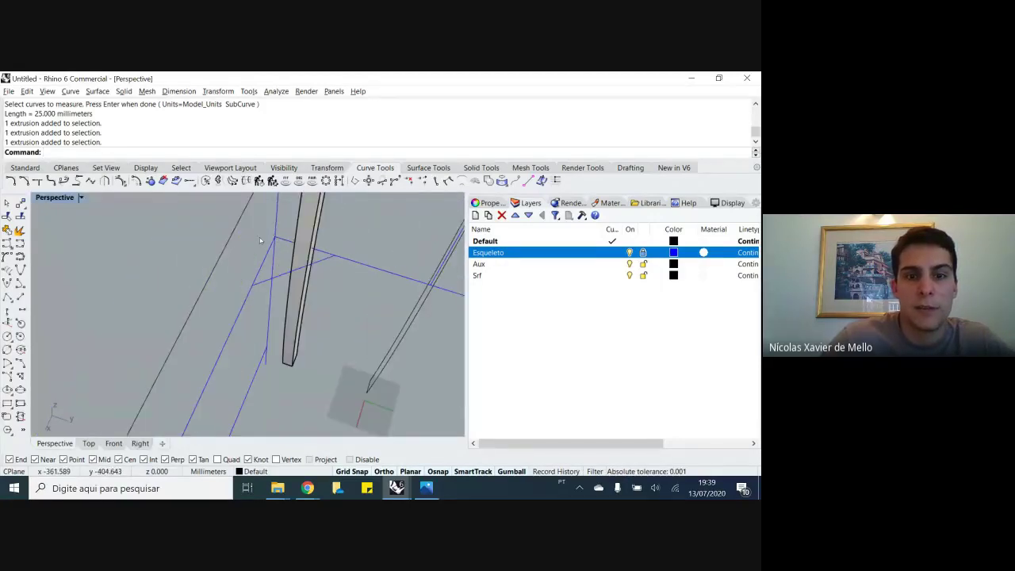
{"action": "scroll", "coordinate": [305, 248], "scroll_direction": "down", "scroll_amount": 5}
{"action": "right_click_drag", "start_coordinate": [305, 262], "coordinate": [325, 254]}
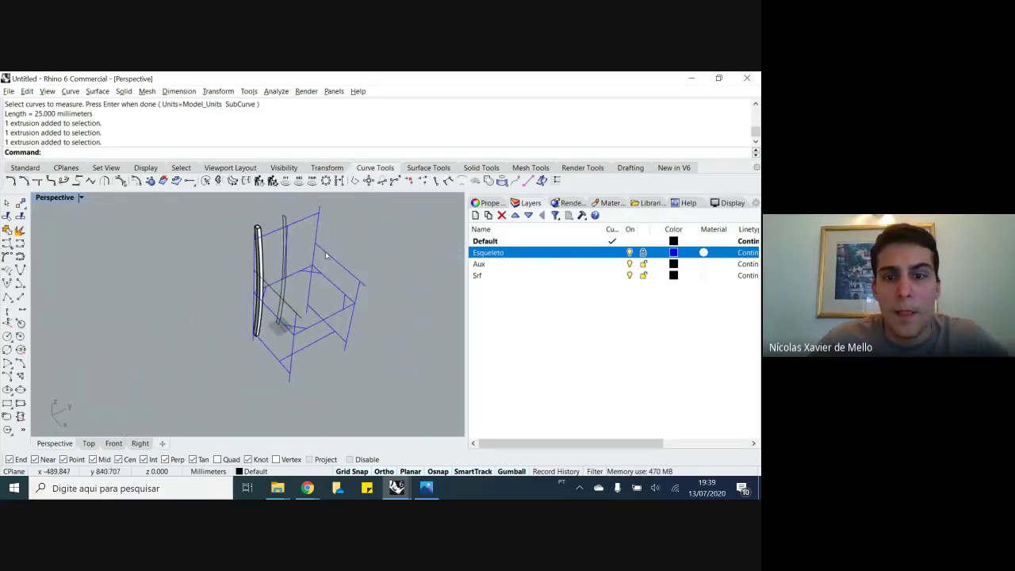
{"action": "mouse_move", "coordinate": [249, 273]}
{"action": "right_mouse_down"}
{"action": "mouse_move", "coordinate": [226, 264]}
{"action": "mouse_move", "coordinate": [242, 255]}
{"action": "right_mouse_up"}
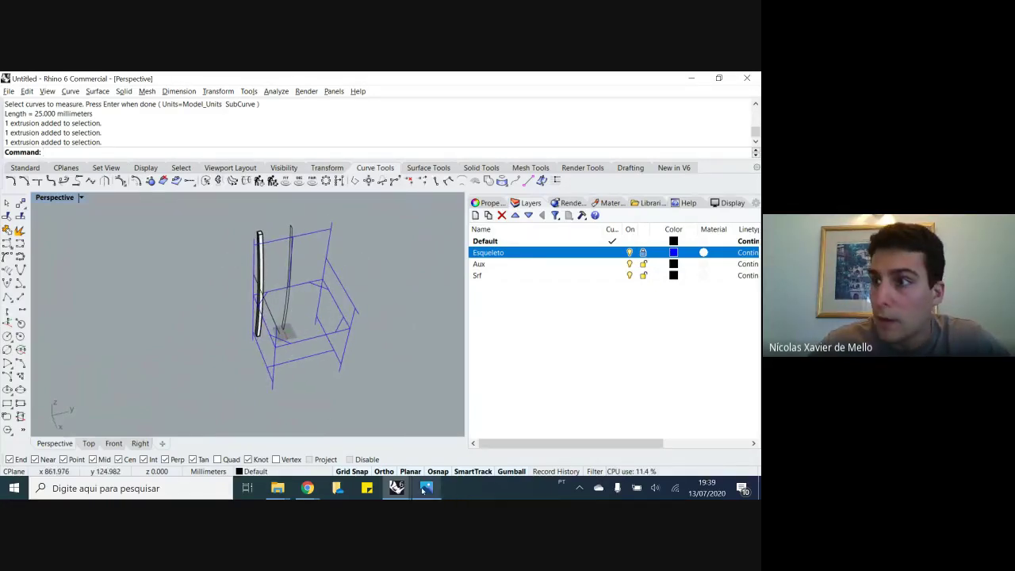
{"action": "mouse_move", "coordinate": [423, 489]}
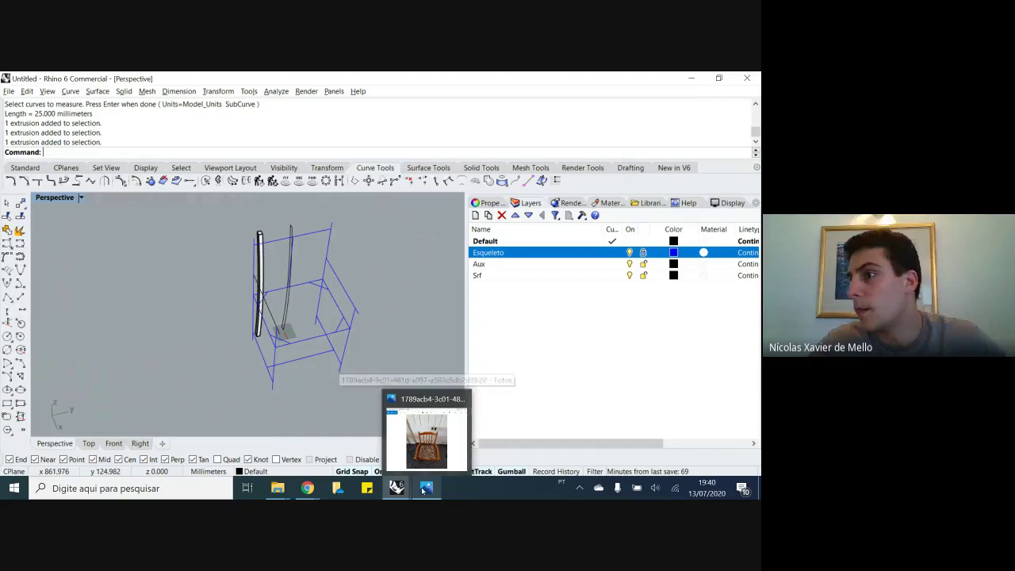
{"action": "scroll", "coordinate": [248, 251], "scroll_direction": "up", "scroll_amount": 6}
{"action": "scroll", "coordinate": [248, 251], "scroll_direction": "down", "scroll_amount": 5}
{"action": "right_click_drag", "start_coordinate": [248, 251], "coordinate": [338, 300]}
{"action": "scroll", "coordinate": [341, 298], "scroll_direction": "up", "scroll_amount": 5}
{"action": "scroll", "coordinate": [340, 301], "scroll_direction": "down", "scroll_amount": 5}
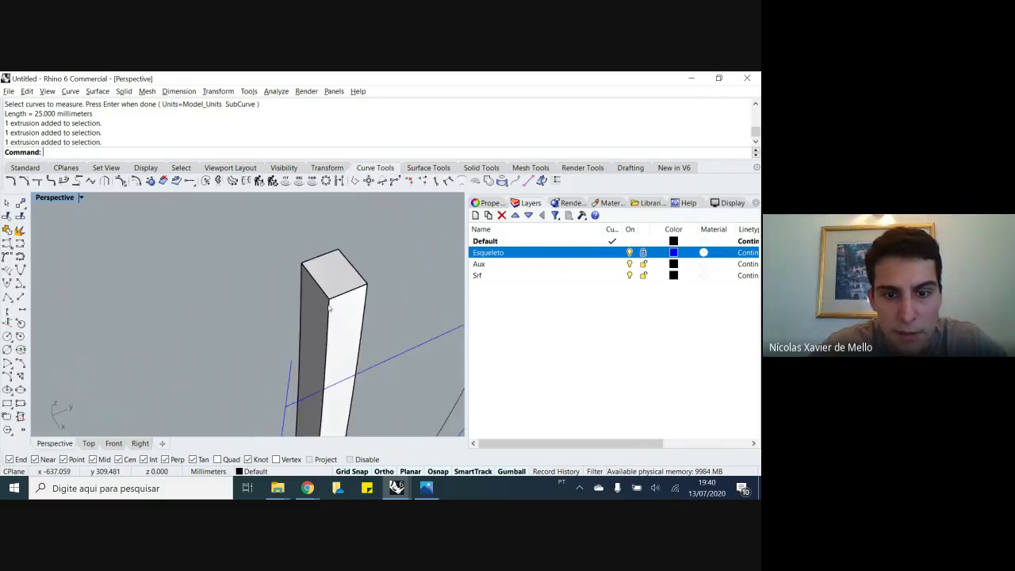
{"action": "scroll", "coordinate": [330, 309], "scroll_direction": "down", "scroll_amount": 4}
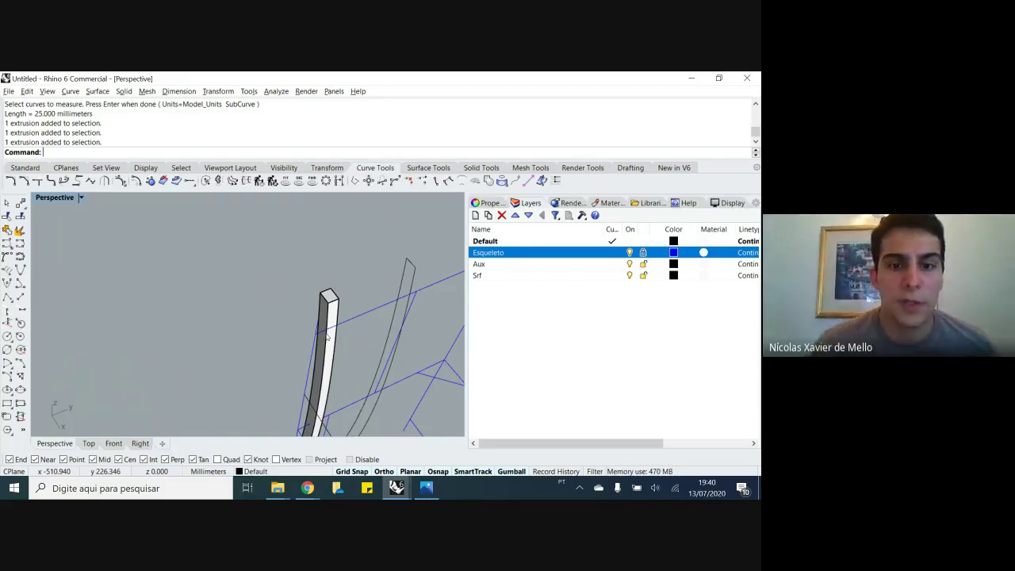
Mirror a copy of the back leg across a three-point plane through 0,0,0, 1,0,0 and 0,0,10
{"action": "scroll", "coordinate": [326, 337], "scroll_direction": "down", "scroll_amount": 3}
{"action": "right_click_drag", "start_coordinate": [326, 337], "coordinate": [352, 328]}
{"action": "scroll", "coordinate": [212, 313], "scroll_direction": "up", "scroll_amount": 3}
{"action": "left_click", "coordinate": [301, 258]}
{"action": "right_click", "coordinate": [301, 258]}
{"action": "scroll", "coordinate": [271, 293], "scroll_direction": "down", "scroll_amount": 4}
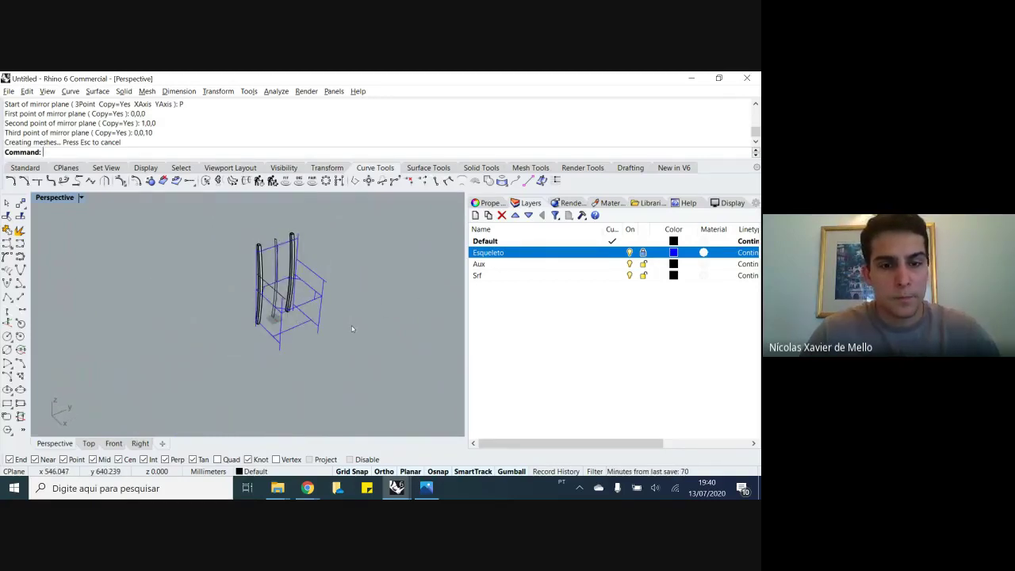
{"action": "scroll", "coordinate": [253, 299], "scroll_direction": "up", "scroll_amount": 4}
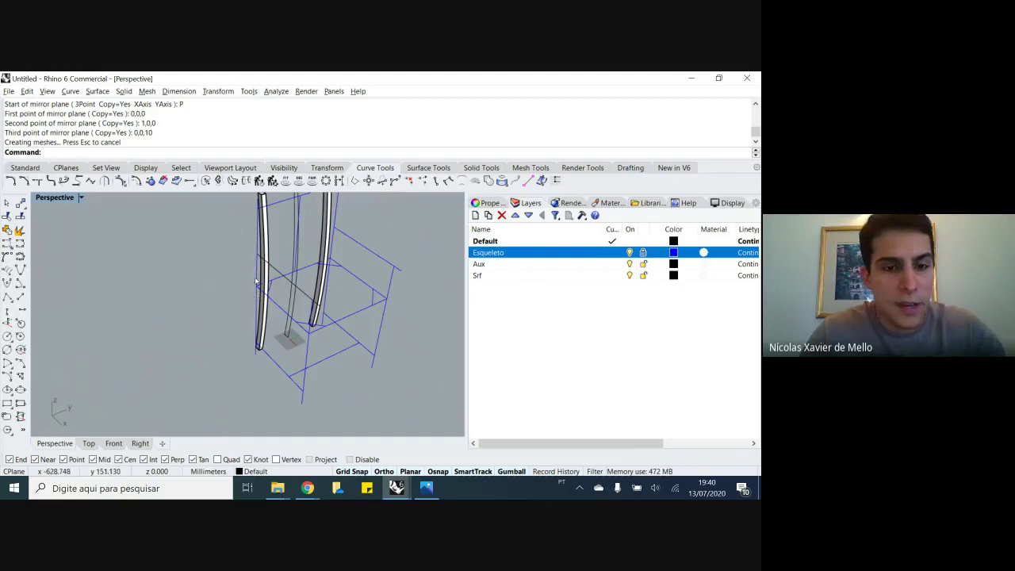
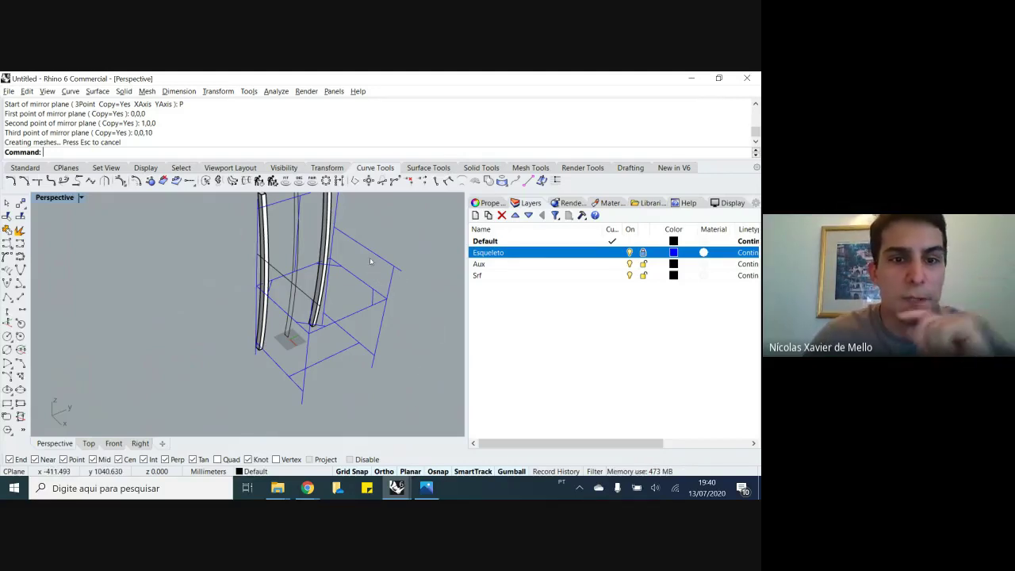
Unlock the Esqueleto layer and duplicate the vertical front-leg skeleton line in place
{"action": "right_click_drag", "start_coordinate": [380, 256], "coordinate": [292, 329]}
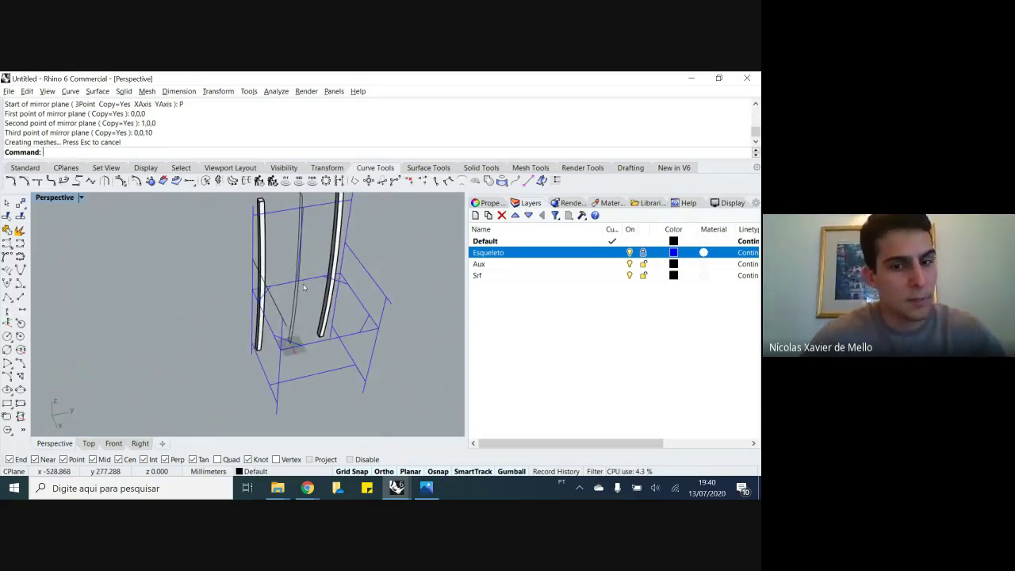
{"action": "right_click_drag", "start_coordinate": [289, 279], "coordinate": [336, 306]}
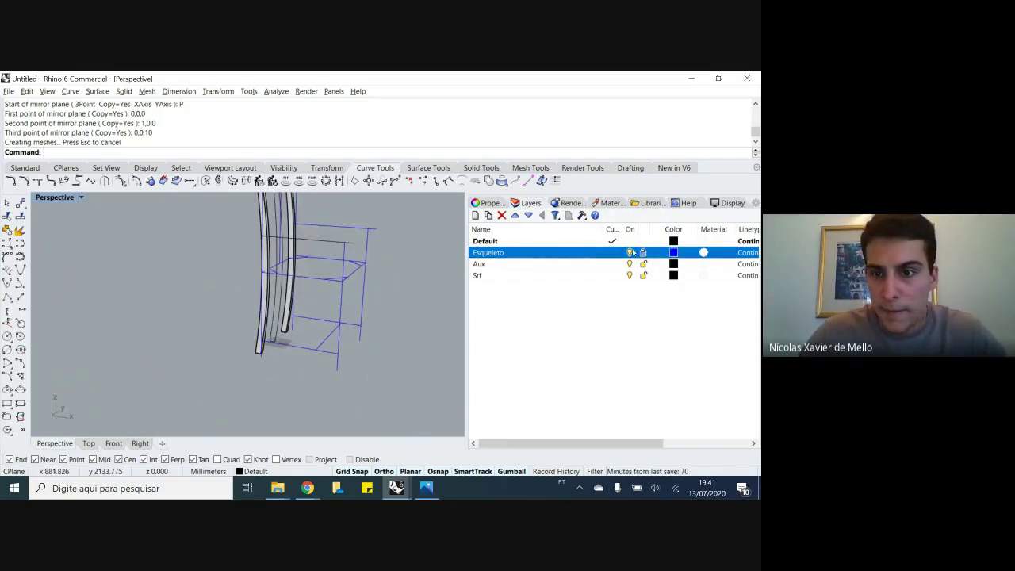
{"action": "left_click", "coordinate": [342, 298]}
{"action": "mouse_move", "coordinate": [373, 310]}
{"action": "right_mouse_down"}
{"action": "mouse_move", "coordinate": [393, 314]}
{"action": "mouse_move", "coordinate": [392, 276]}
{"action": "mouse_move", "coordinate": [377, 295]}
{"action": "right_mouse_up"}
{"action": "key", "text": "Escape"}
{"action": "left_click", "coordinate": [377, 295]}
{"action": "key", "text": "ctrl+c"}
{"action": "key", "text": "ctrl+v"}
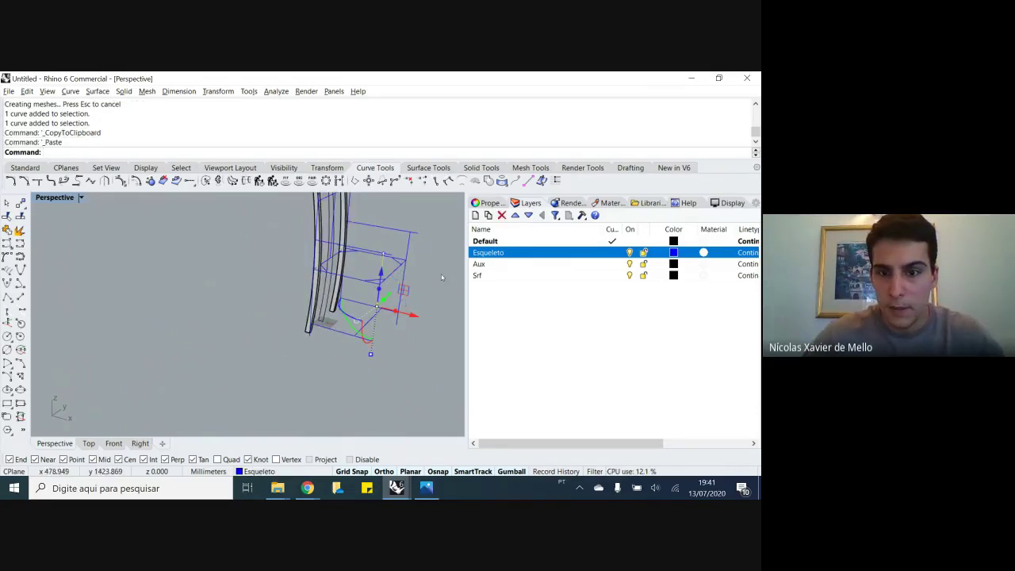
{"action": "scroll", "coordinate": [379, 263], "scroll_direction": "up", "scroll_amount": 5}
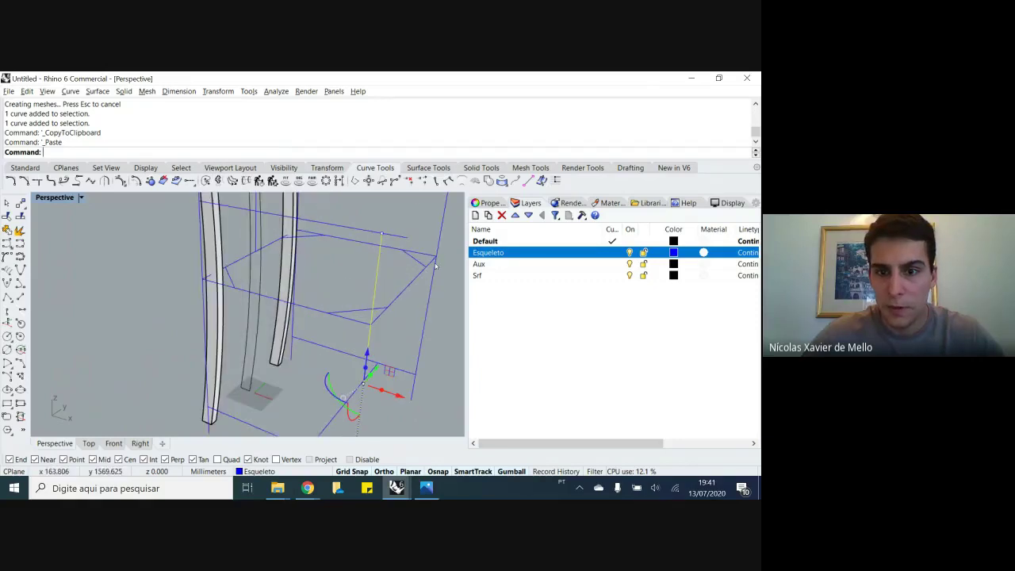
Create a new layer with its default name and assign the copied front-leg line to it
{"action": "left_click", "coordinate": [475, 215]}
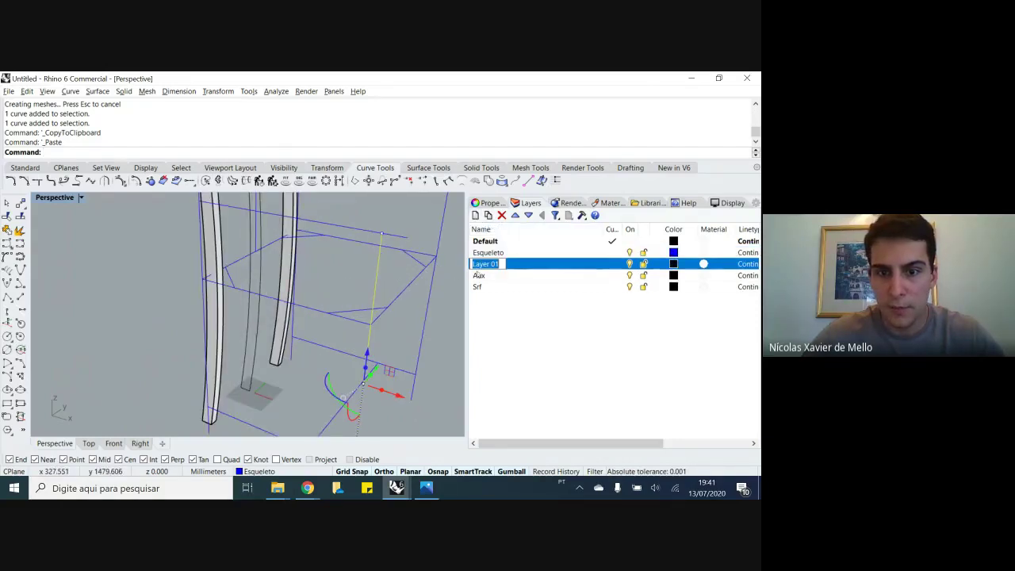
{"action": "right_click", "coordinate": [539, 267]}
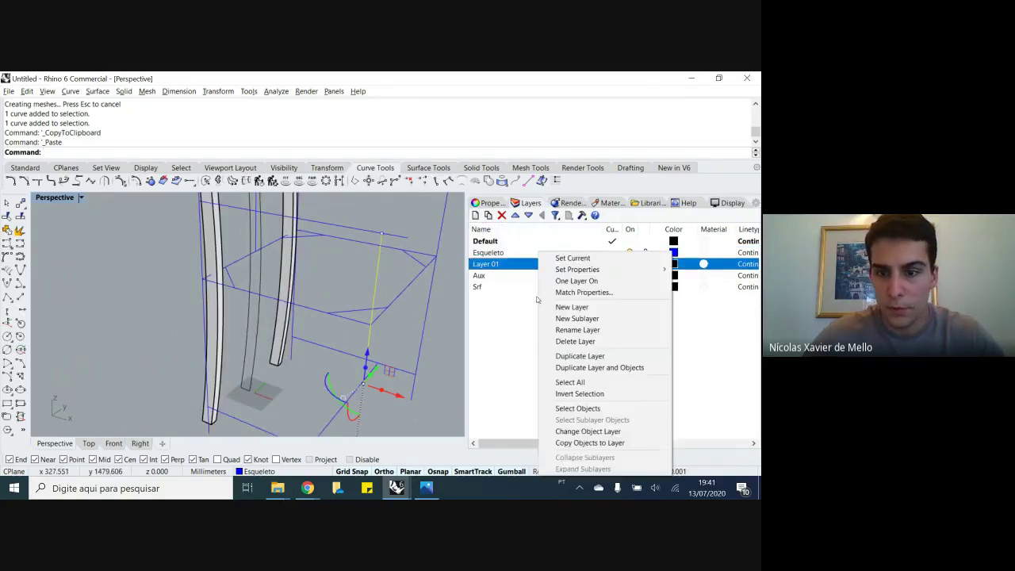
{"action": "left_click", "coordinate": [604, 432]}
{"action": "key", "text": "Escape"}
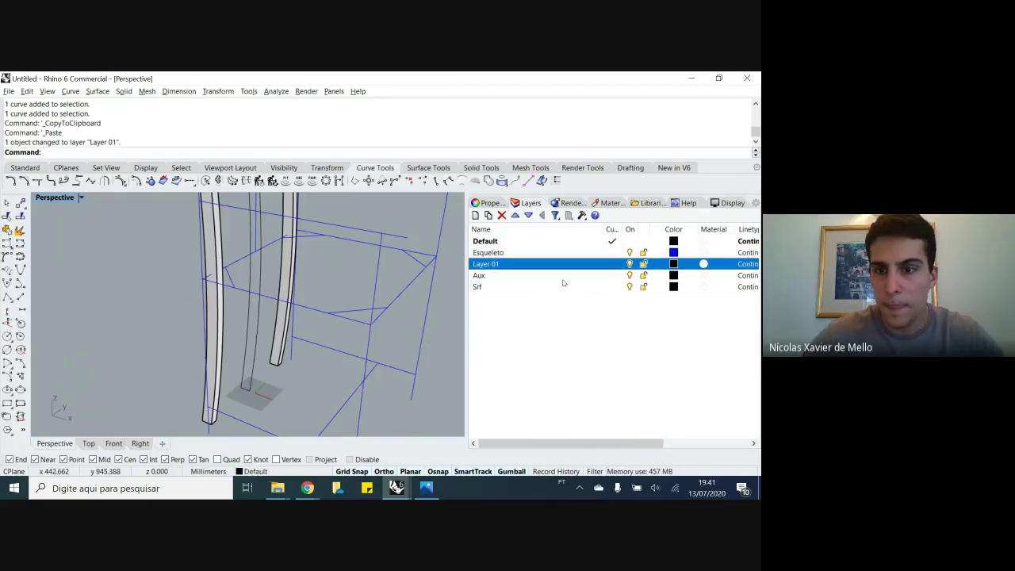
Make Layer 01 current and hide the Esqueleto and Default layers to isolate the copied front-leg line
{"action": "left_click", "coordinate": [630, 252]}
{"action": "right_click_drag", "start_coordinate": [373, 309], "coordinate": [440, 311]}
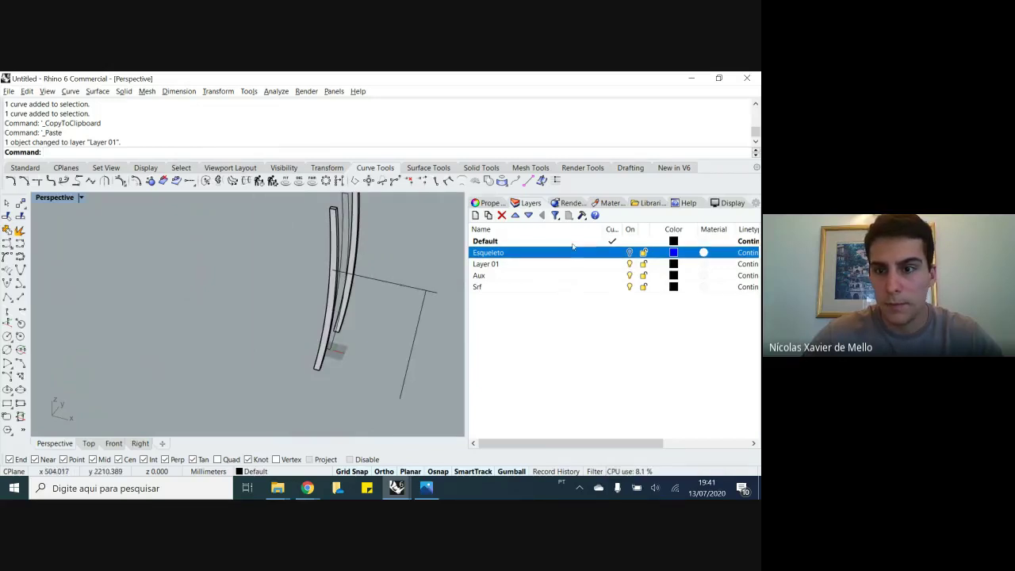
{"action": "left_click", "coordinate": [611, 264]}
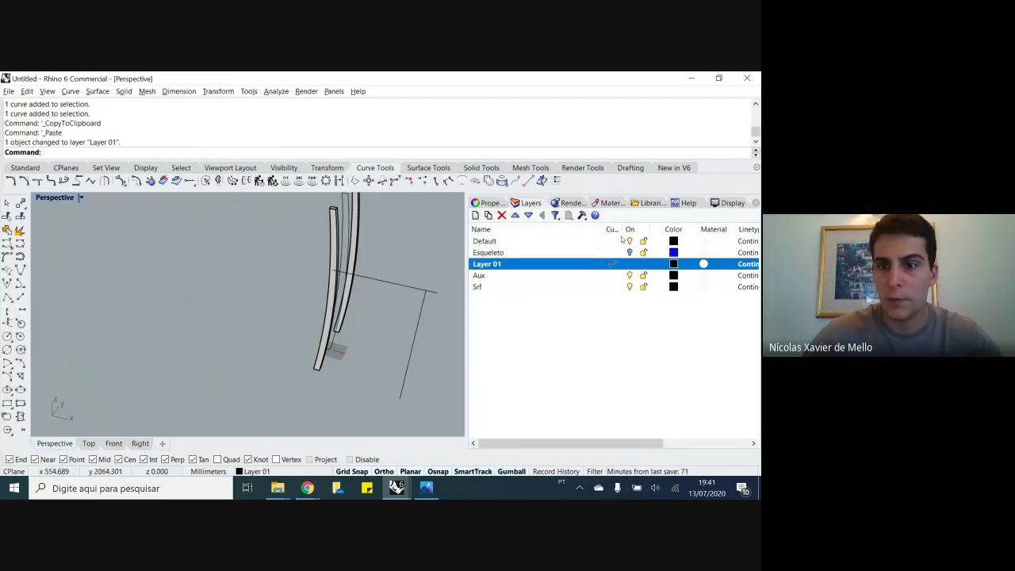
{"action": "mouse_move", "coordinate": [601, 228]}
{"action": "left_mouse_down"}
{"action": "mouse_move", "coordinate": [570, 230]}
{"action": "mouse_move", "coordinate": [619, 230]}
{"action": "left_mouse_up"}
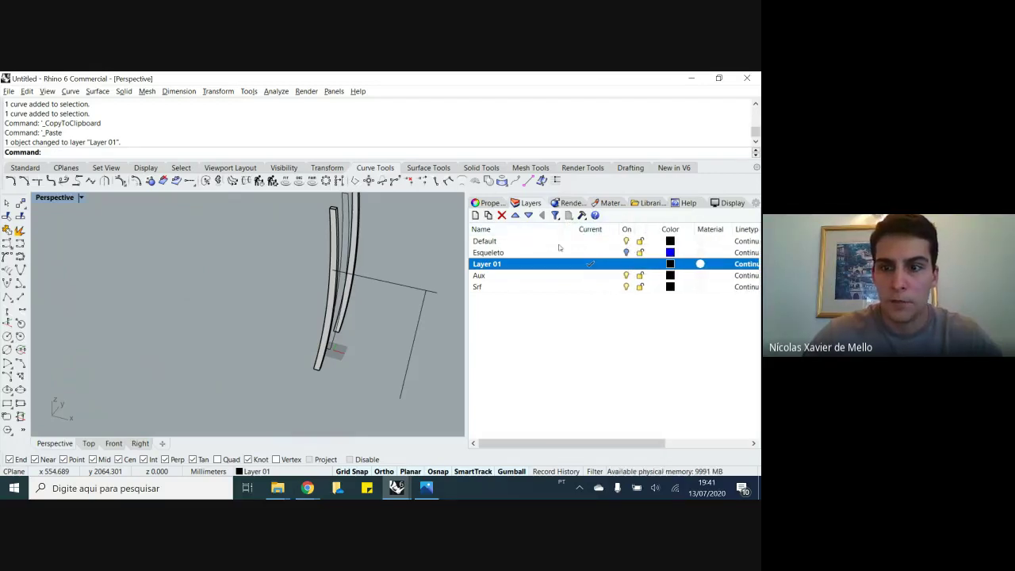
{"action": "left_click_drag", "start_coordinate": [405, 228], "coordinate": [223, 349]}
{"action": "left_click", "coordinate": [302, 321]}
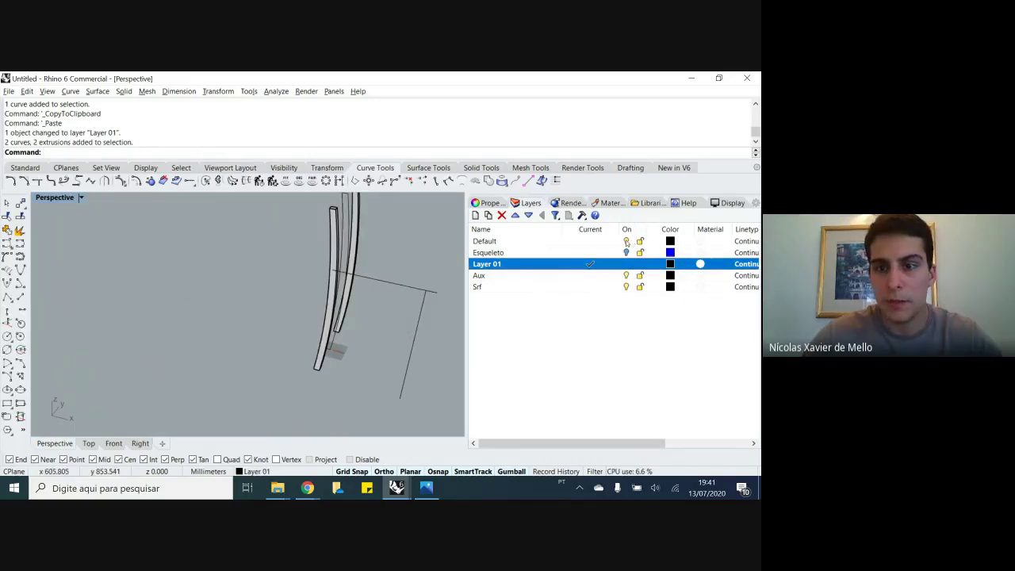
{"action": "left_click", "coordinate": [626, 242]}
{"action": "right_click_drag", "start_coordinate": [261, 305], "coordinate": [298, 290]}
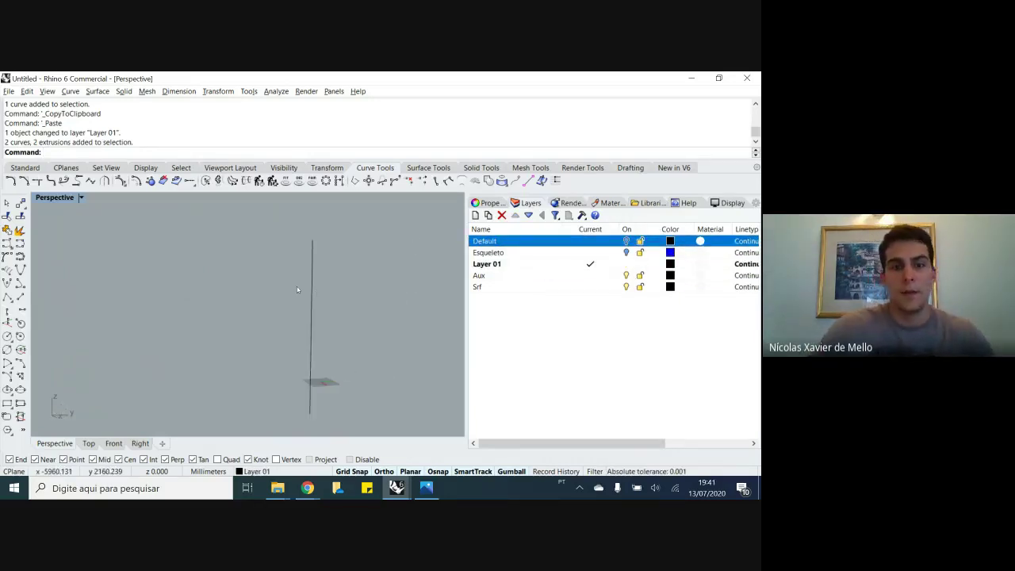
Switch to the Photos app, examine the chair's front leg in the reference pictures including the side view, and move the photo window aside
{"action": "left_click", "coordinate": [311, 258]}
{"action": "left_click", "coordinate": [370, 316]}
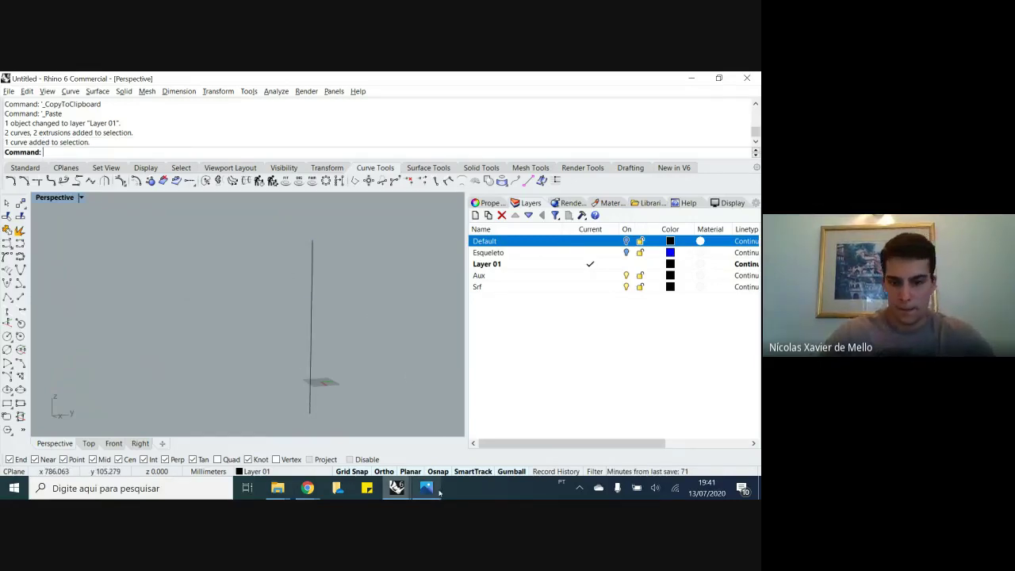
{"action": "left_click", "coordinate": [432, 488]}
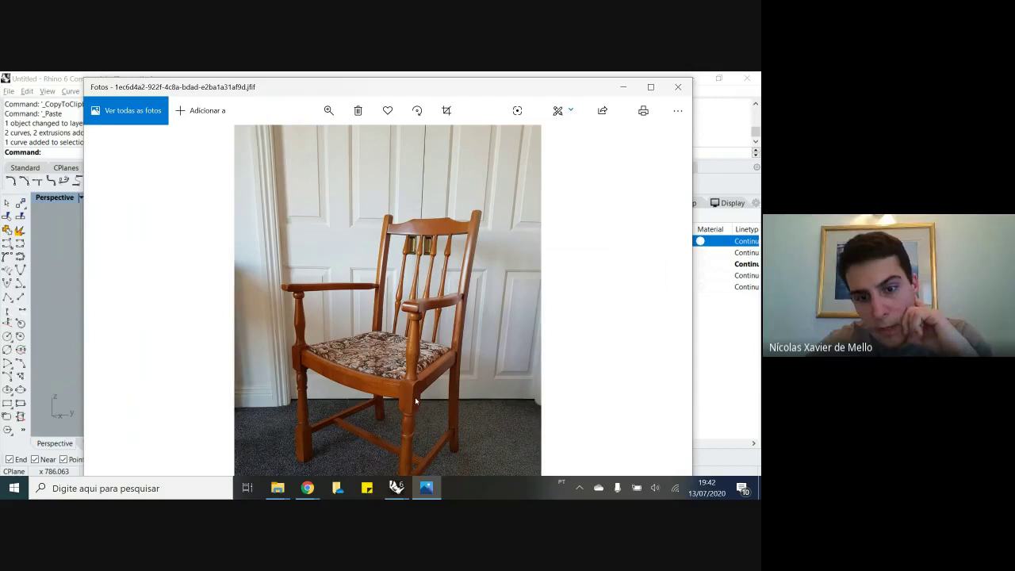
{"action": "key", "text": "Right"}
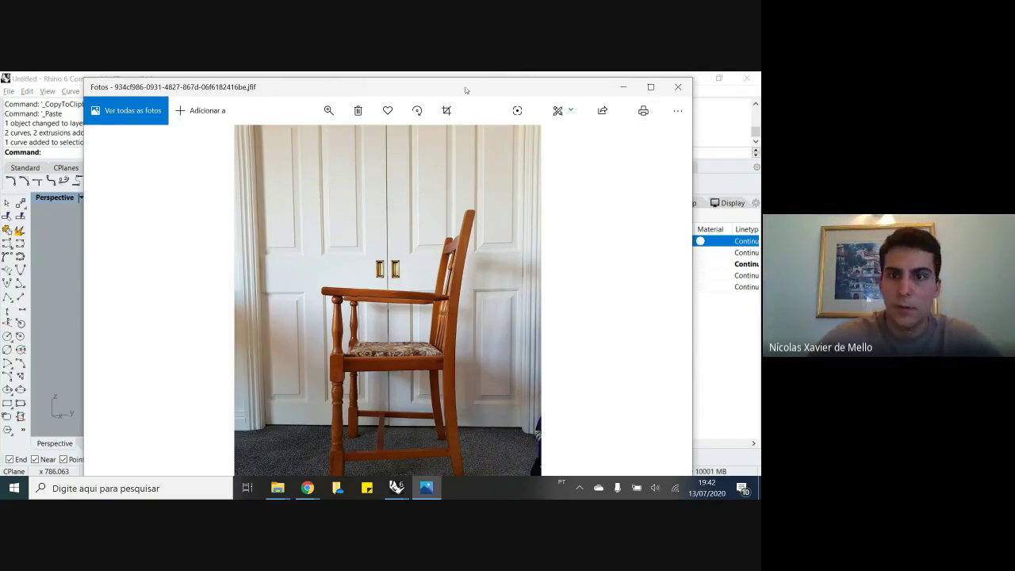
{"action": "left_click_drag", "start_coordinate": [487, 90], "coordinate": [0, 88]}
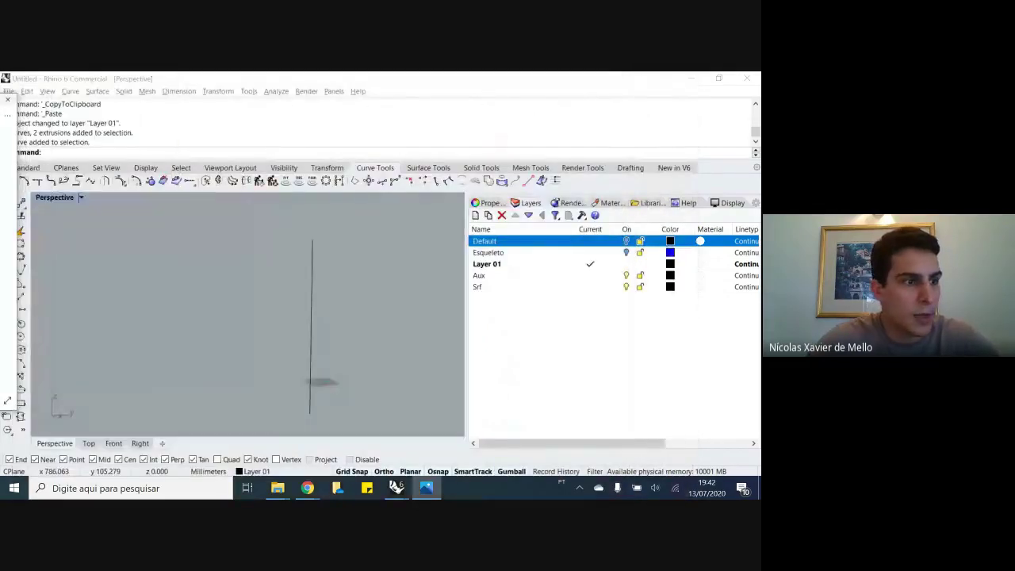
Return to Rhino's four-viewport layout and draw a horizontal line in the Right view from the lower end of the front-leg line
{"action": "left_click", "coordinate": [289, 373]}
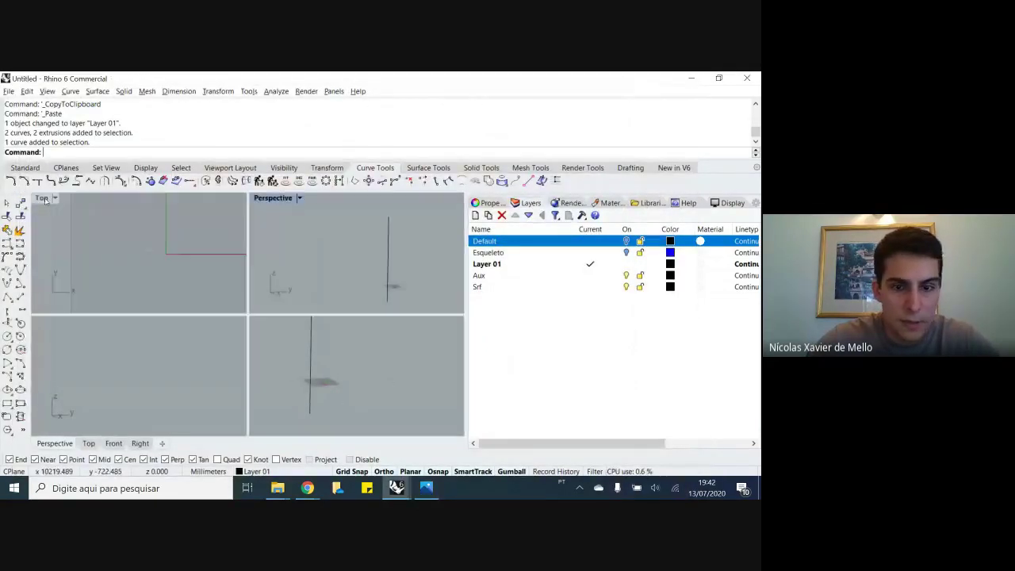
{"action": "key", "text": "ctrl+m"}
{"action": "left_click", "coordinate": [318, 348]}
{"action": "scroll", "coordinate": [288, 365], "scroll_direction": "up", "scroll_amount": 2}
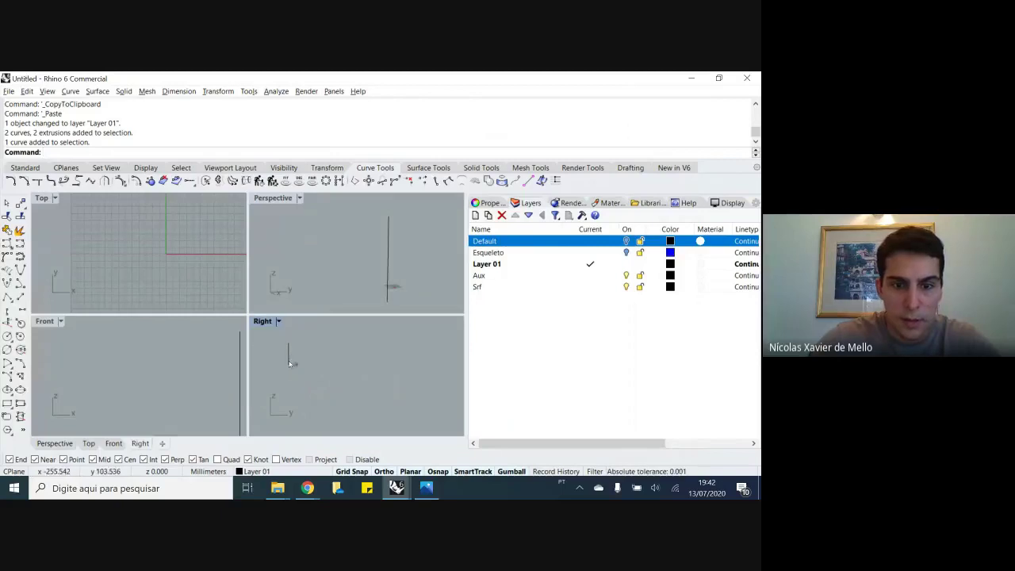
{"action": "type", "text": "line"}
{"action": "key", "text": "Return"}
{"action": "left_click", "coordinate": [289, 379]}
{"action": "left_click", "coordinate": [426, 379]}
{"action": "right_click_drag", "start_coordinate": [327, 405], "coordinate": [370, 427]}
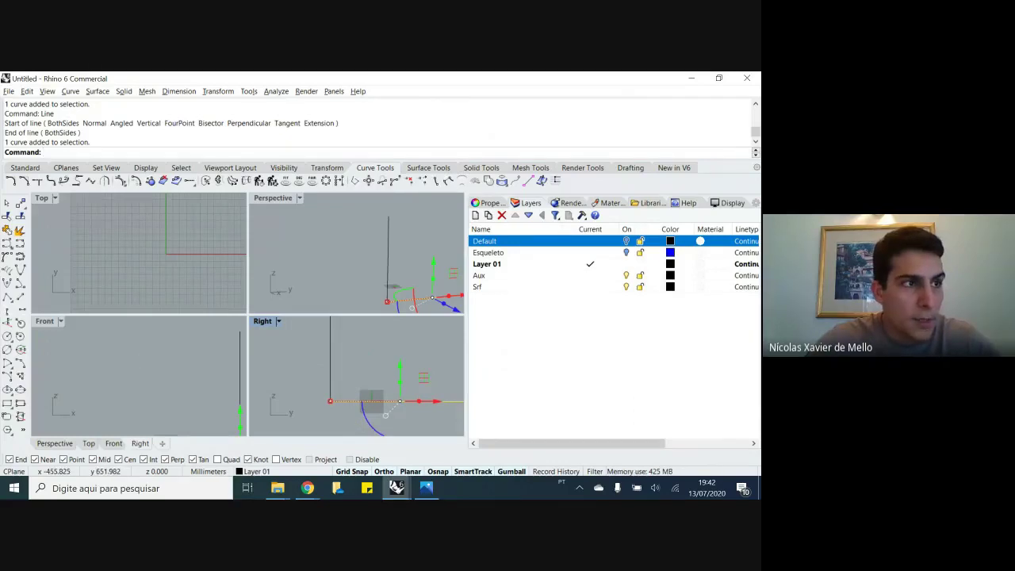
Check the side photo again and copy the horizontal base line 150 mm upward in the Right view
{"action": "key", "text": "alt+Tab"}
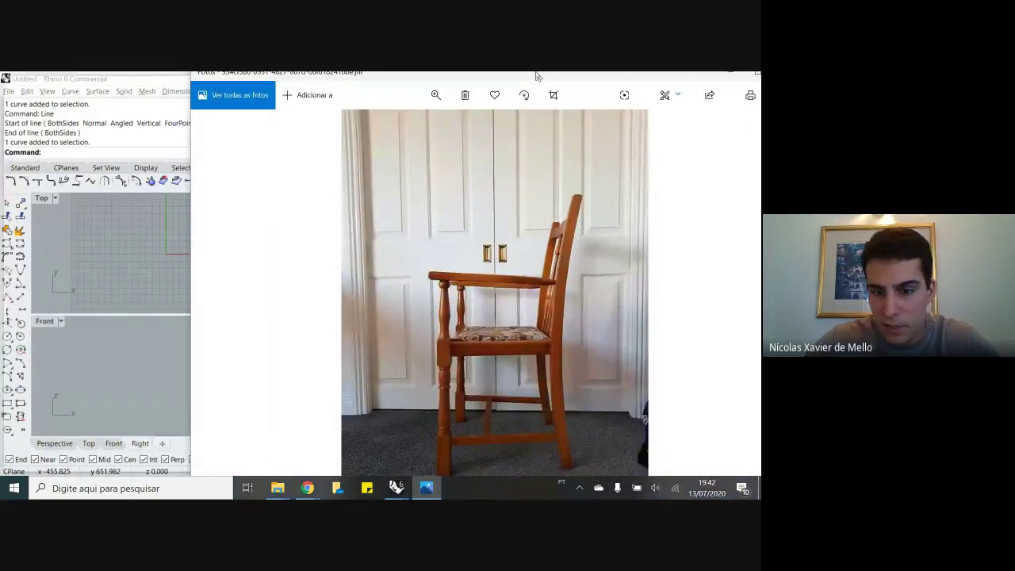
{"action": "key", "text": "alt+Tab"}
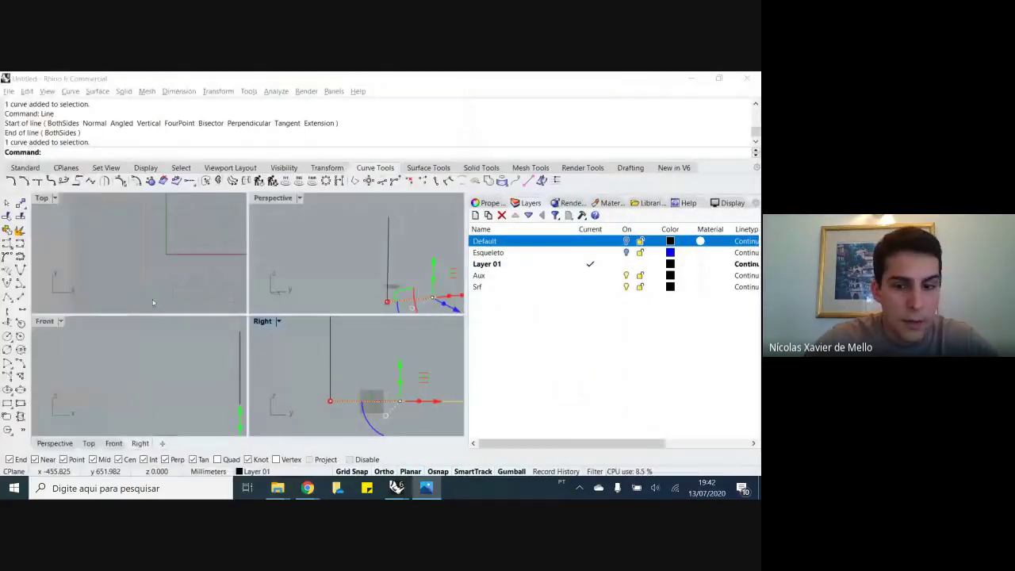
{"action": "left_click", "coordinate": [403, 367]}
{"action": "left_click", "coordinate": [401, 401]}
{"action": "left_click", "coordinate": [400, 366]}
{"action": "type", "text": "15"}
{"action": "key", "text": "Return"}
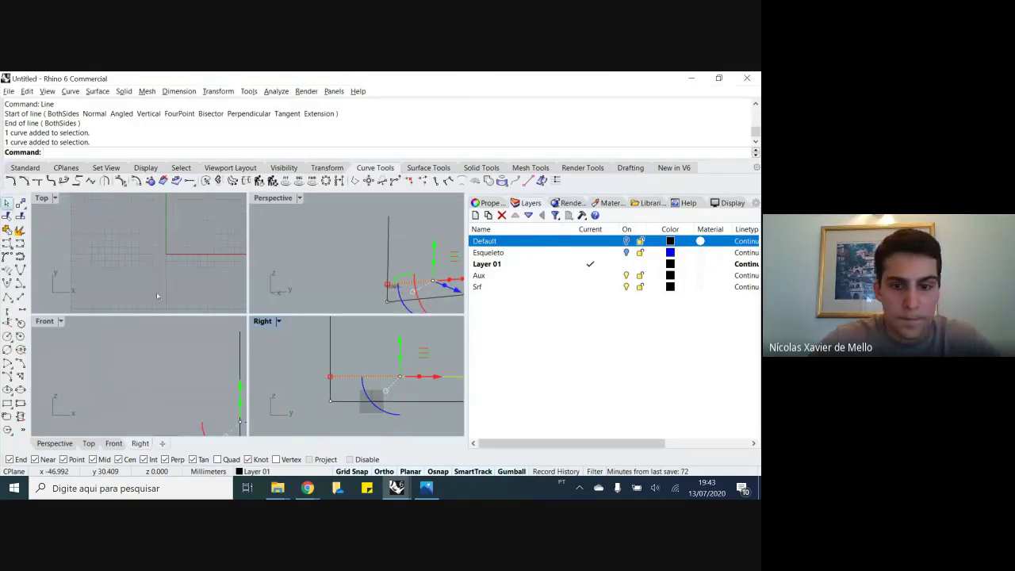
{"action": "scroll", "coordinate": [372, 355], "scroll_direction": "down", "scroll_amount": 3}
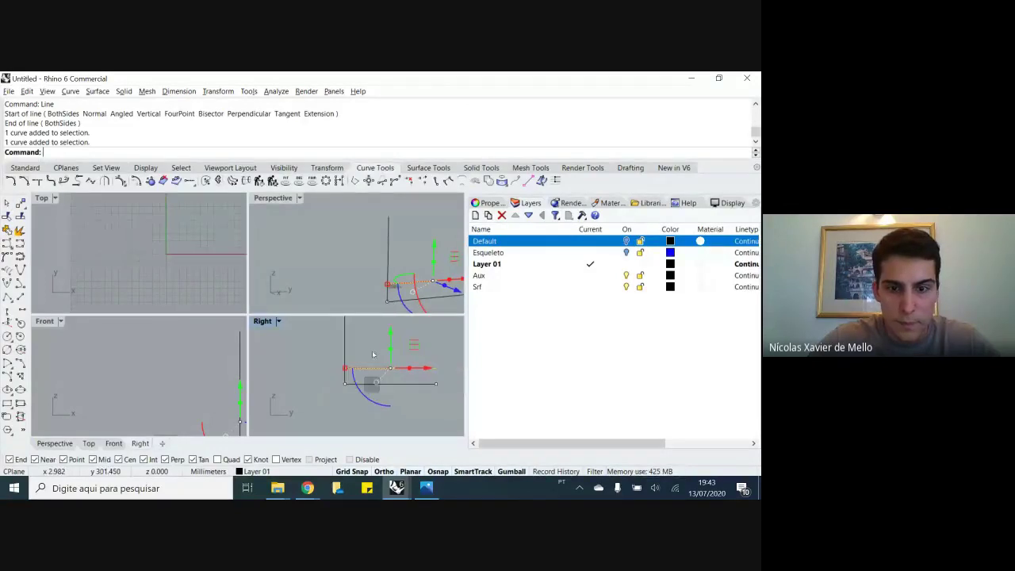
Switch to the Aula 5 chair model and hide both armrests, the nearer front leg and the adjoining back leg
{"action": "left_click", "coordinate": [330, 386]}
{"action": "left_click", "coordinate": [398, 481]}
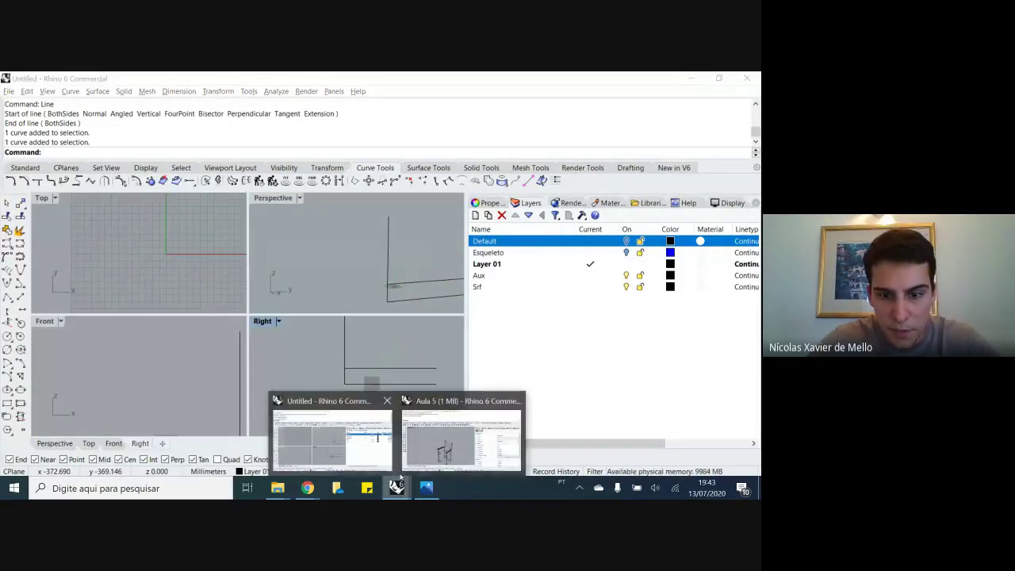
{"action": "left_click", "coordinate": [417, 438]}
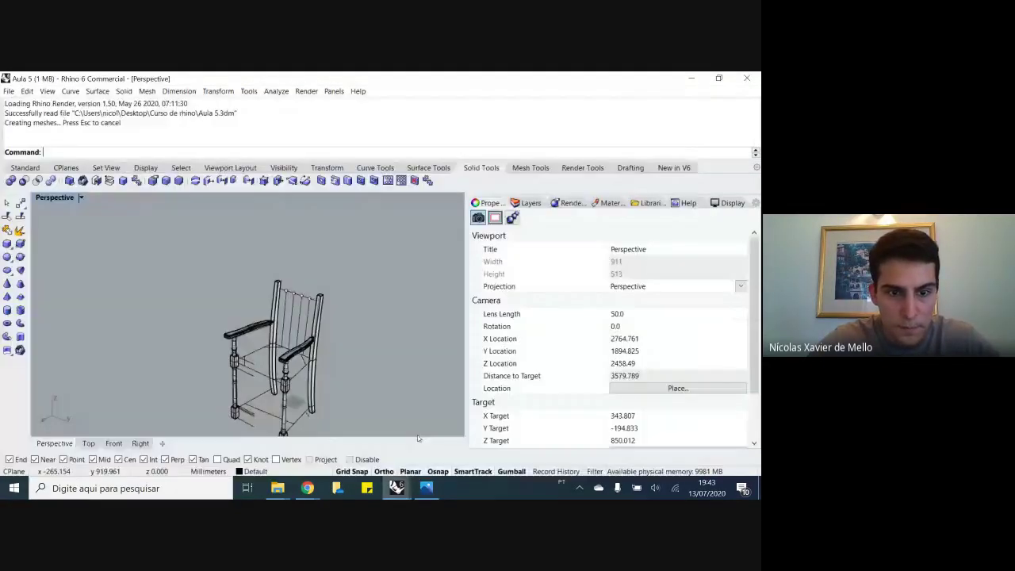
{"action": "scroll", "coordinate": [248, 366], "scroll_direction": "up", "scroll_amount": 5}
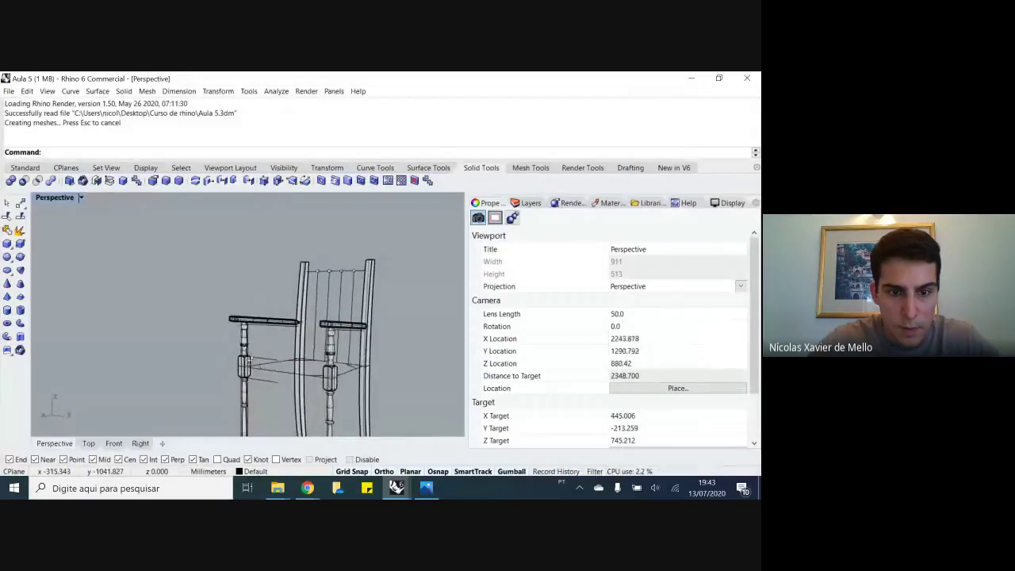
{"action": "scroll", "coordinate": [249, 364], "scroll_direction": "up", "scroll_amount": 4}
{"action": "right_click_drag", "start_coordinate": [247, 362], "coordinate": [270, 347]}
{"action": "scroll", "coordinate": [274, 374], "scroll_direction": "down", "scroll_amount": 6}
{"action": "scroll", "coordinate": [274, 374], "scroll_direction": "down", "scroll_amount": 3}
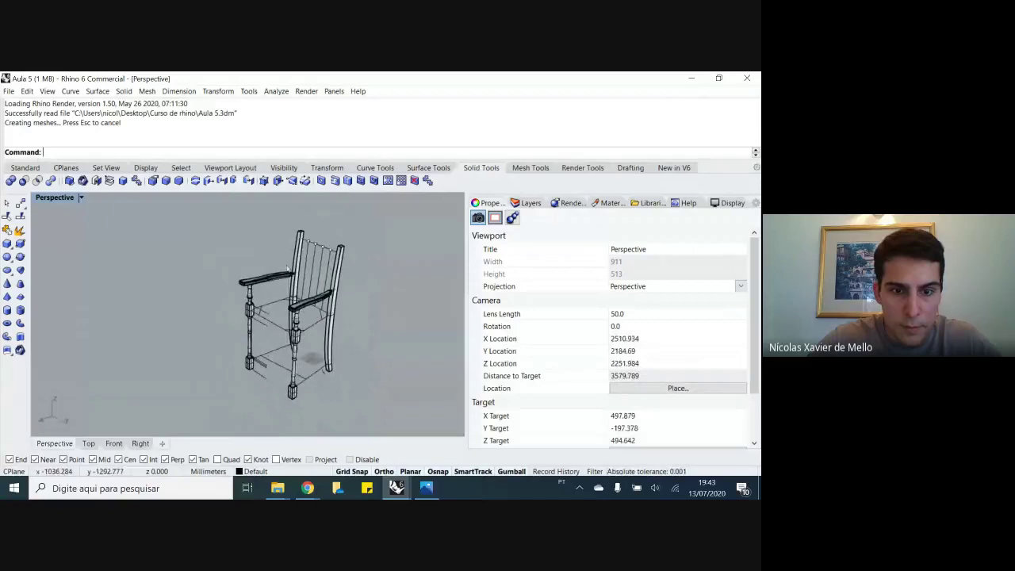
{"action": "left_click_drag", "start_coordinate": [293, 230], "coordinate": [255, 395]}
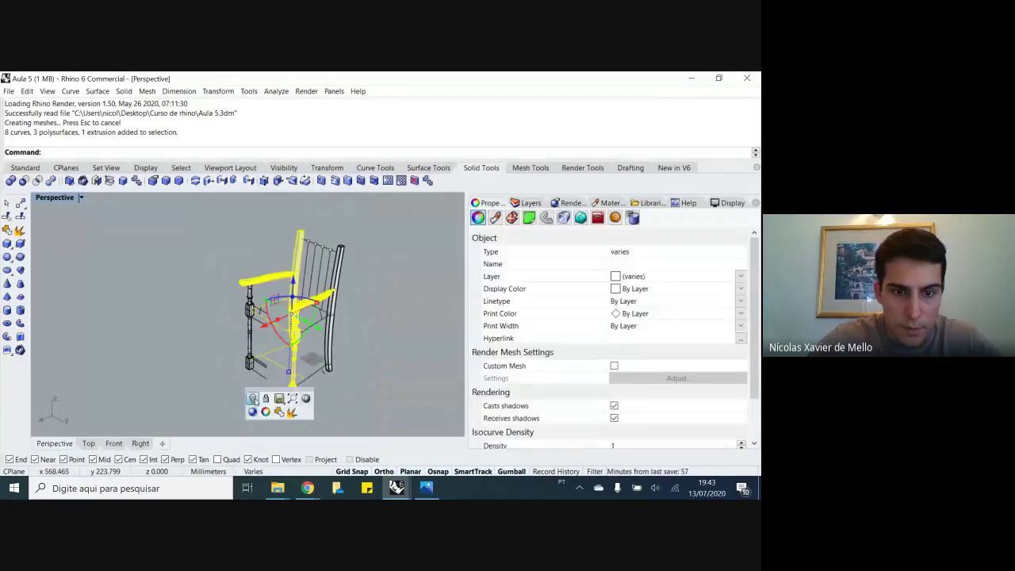
{"action": "key", "text": "ctrl+h"}
Copy the remaining turned front leg with its construction curves and paste it into the untitled chair model
{"action": "scroll", "coordinate": [301, 350], "scroll_direction": "up", "scroll_amount": 5}
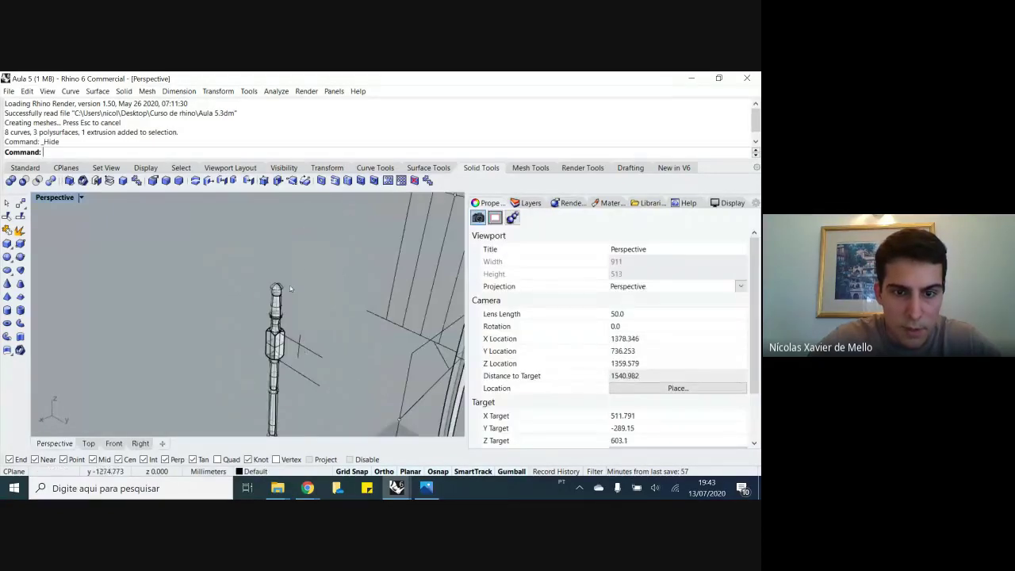
{"action": "scroll", "coordinate": [290, 289], "scroll_direction": "up", "scroll_amount": 2}
{"action": "left_click_drag", "start_coordinate": [279, 214], "coordinate": [241, 426]}
{"action": "key", "text": "ctrl+c"}
{"action": "left_click", "coordinate": [691, 79]}
{"action": "left_click", "coordinate": [328, 274]}
{"action": "key", "text": "ctrl+v"}
{"action": "scroll", "coordinate": [382, 302], "scroll_direction": "down", "scroll_amount": 3}
{"action": "scroll", "coordinate": [380, 294], "scroll_direction": "up", "scroll_amount": 3}
{"action": "key", "text": "Escape"}
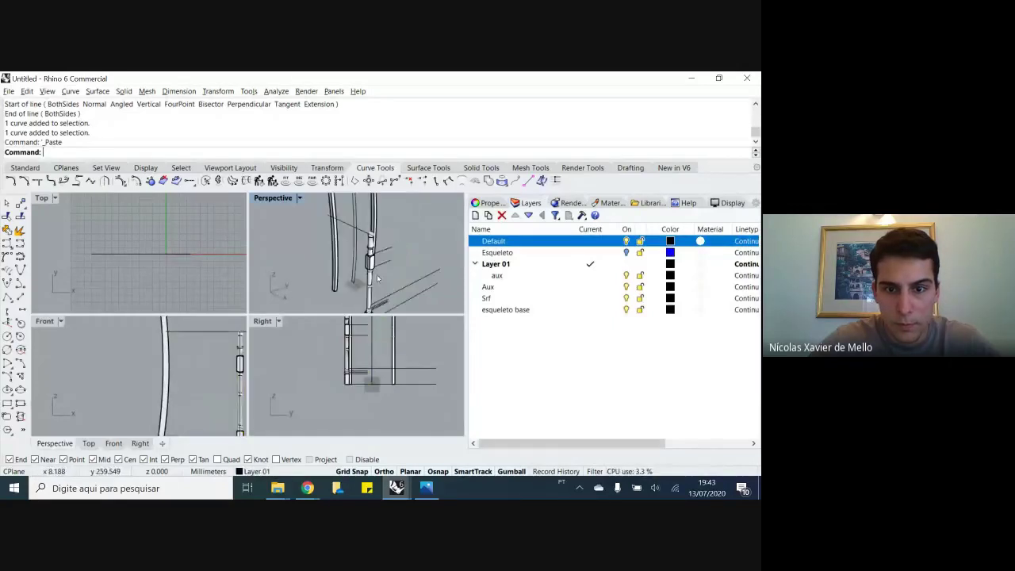
Hide the pasted solid front leg in the Perspective view, leaving its construction curves
{"action": "scroll", "coordinate": [377, 274], "scroll_direction": "up", "scroll_amount": 3}
{"action": "scroll", "coordinate": [358, 253], "scroll_direction": "up", "scroll_amount": 3}
{"action": "scroll", "coordinate": [358, 253], "scroll_direction": "down", "scroll_amount": 2}
{"action": "left_click", "coordinate": [357, 253]}
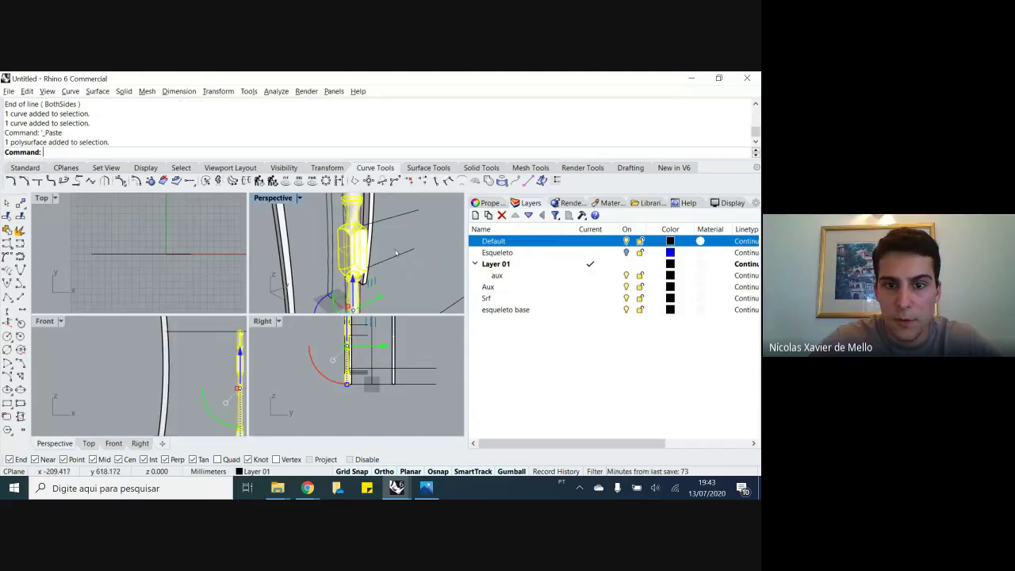
{"action": "middle_click", "coordinate": [395, 253]}
{"action": "left_click", "coordinate": [408, 242]}
{"action": "scroll", "coordinate": [428, 254], "scroll_direction": "down", "scroll_amount": 1}
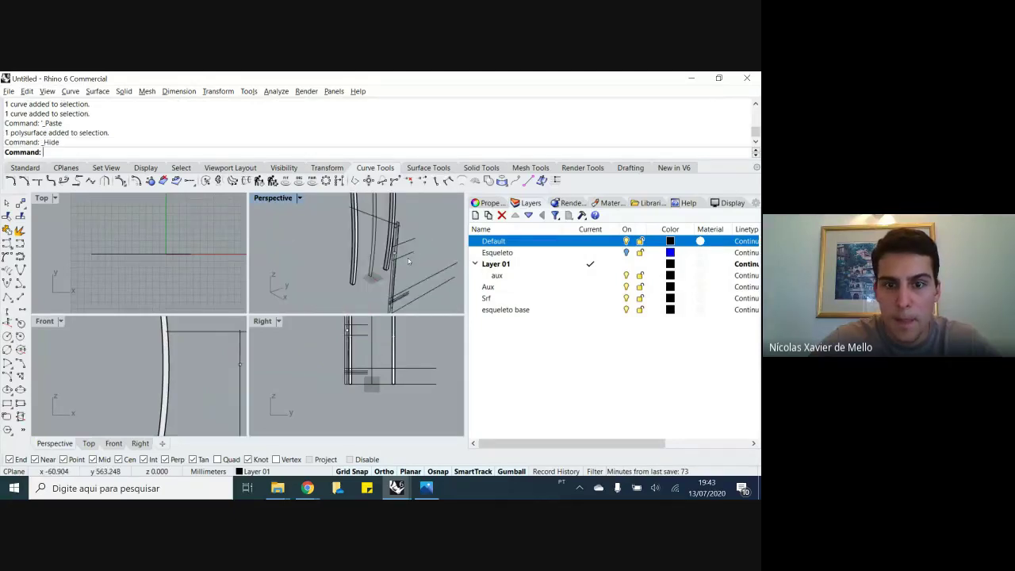
Hide the two back legs together with the curve beside them
{"action": "scroll", "coordinate": [408, 261], "scroll_direction": "down", "scroll_amount": 3}
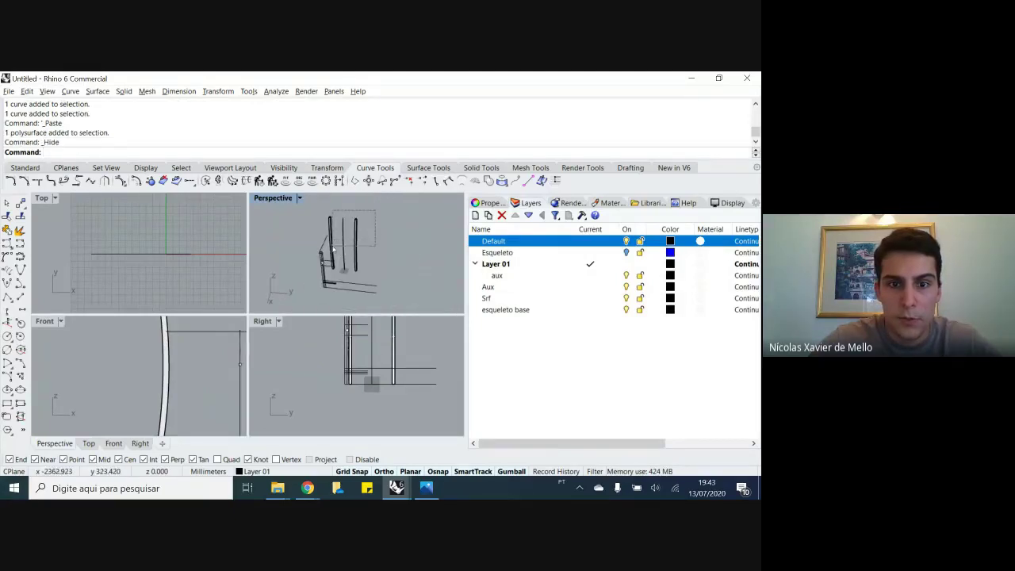
{"action": "left_click", "coordinate": [333, 251]}
{"action": "middle_click", "coordinate": [313, 237]}
{"action": "left_click", "coordinate": [307, 247]}
{"action": "left_click", "coordinate": [319, 229]}
{"action": "middle_click", "coordinate": [320, 237]}
{"action": "left_click", "coordinate": [314, 266]}
Maximize the Right viewport on the pasted leg curves and select the horizontal line at the leg's base
{"action": "scroll", "coordinate": [317, 269], "scroll_direction": "up", "scroll_amount": 4}
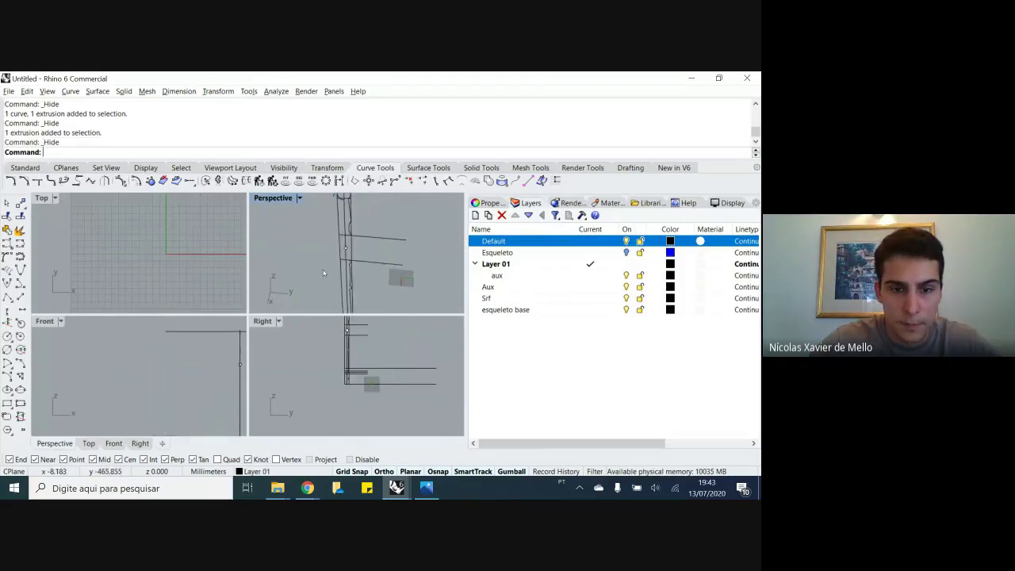
{"action": "scroll", "coordinate": [349, 339], "scroll_direction": "up", "scroll_amount": 2}
{"action": "double_click", "coordinate": [275, 322]}
{"action": "scroll", "coordinate": [295, 356], "scroll_direction": "up", "scroll_amount": 2}
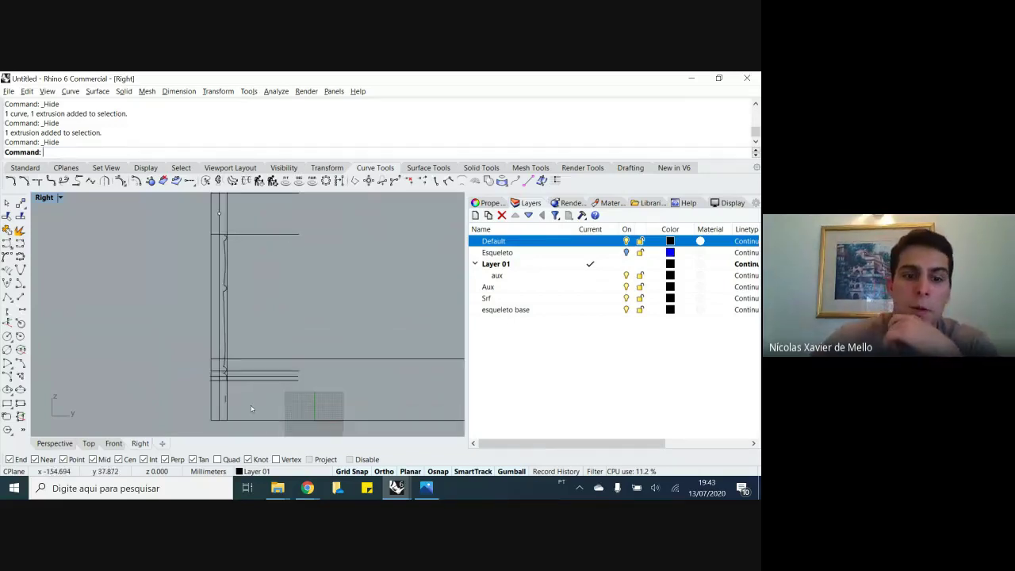
{"action": "left_click", "coordinate": [290, 421]}
{"action": "left_click", "coordinate": [322, 450]}
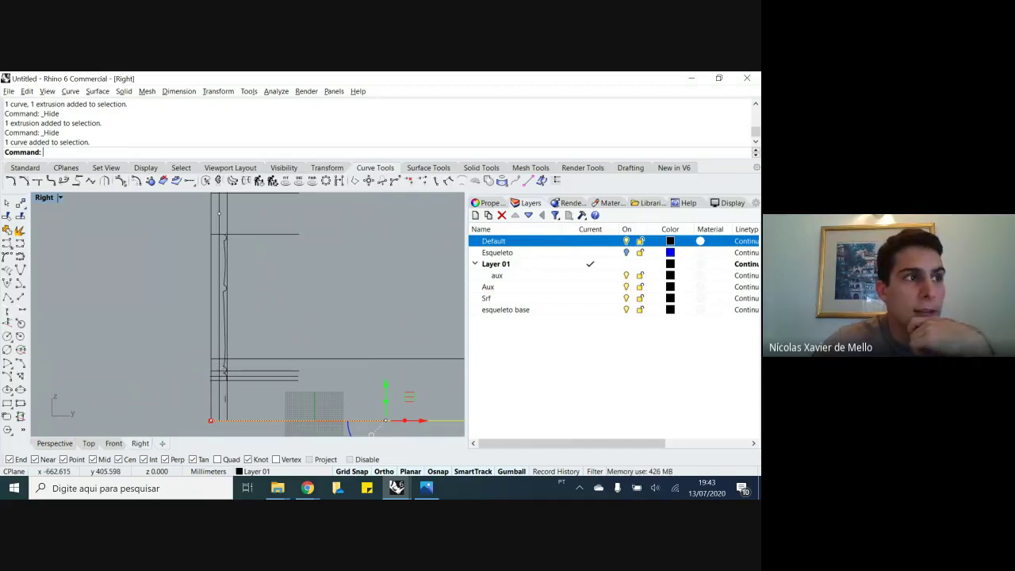
Switch to the Photos app and examine the turned front leg in the side and angled chair pictures
{"action": "left_click_drag", "start_coordinate": [0, 75], "coordinate": [346, 72]}
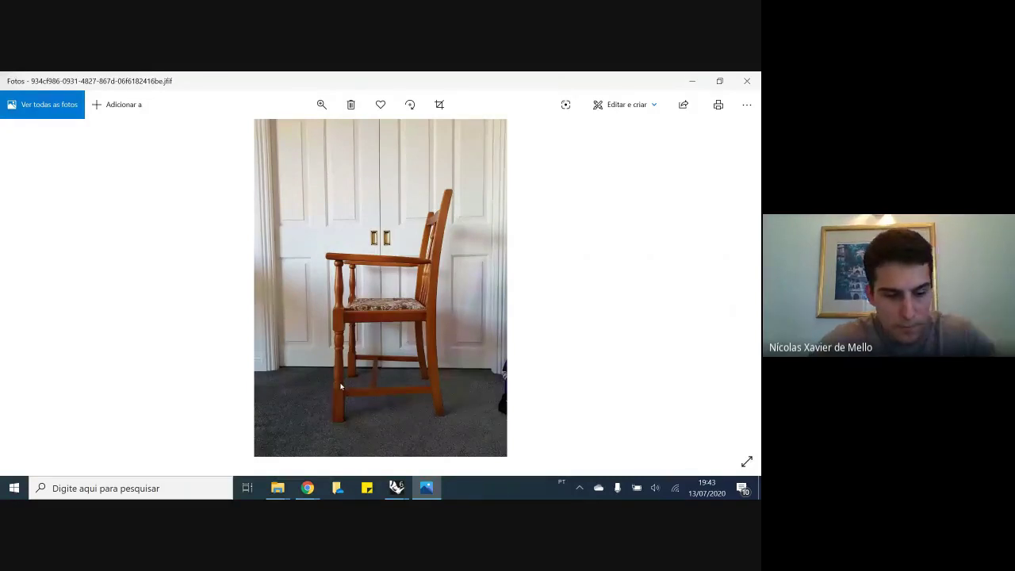
{"action": "key", "text": "Right"}
{"action": "scroll", "coordinate": [340, 378], "scroll_direction": "up", "scroll_amount": 5}
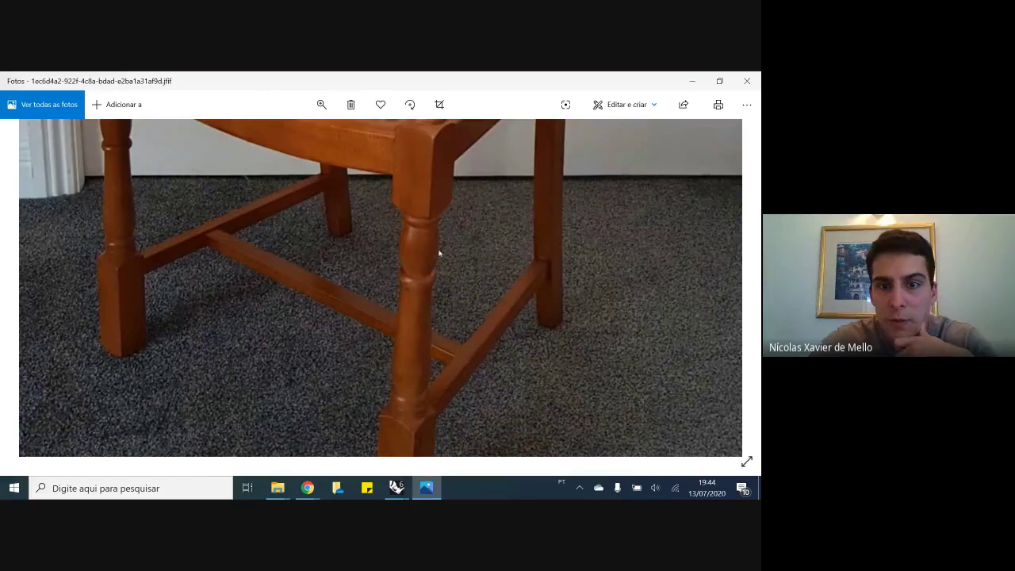
{"action": "left_click", "coordinate": [692, 81]}
Return to Rhino and examine the upper turned profile curve of the front leg in the Right view
{"action": "key", "text": "Up"}
{"action": "scroll", "coordinate": [238, 290], "scroll_direction": "down", "scroll_amount": 2}
{"action": "key", "text": "Up"}
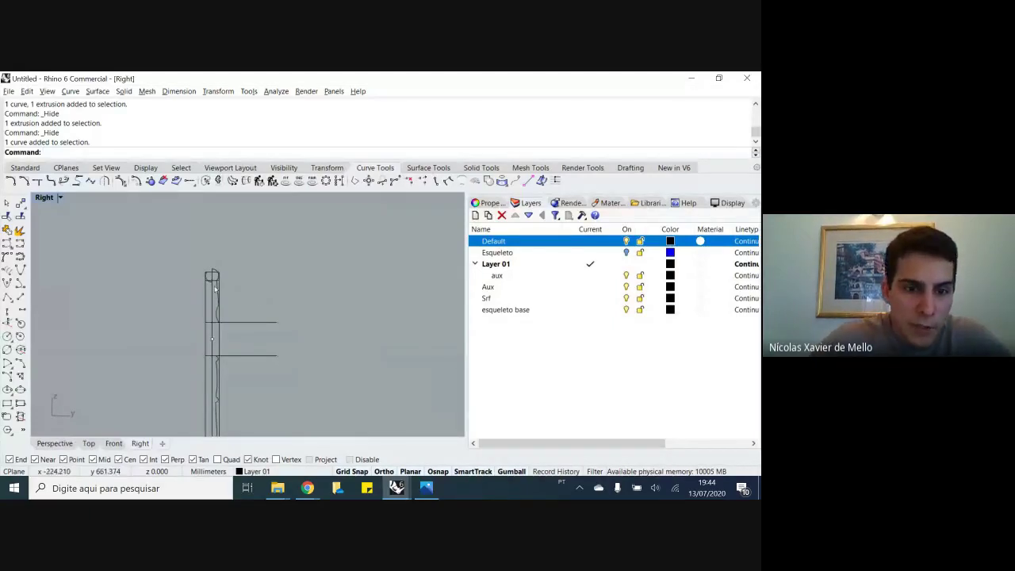
{"action": "scroll", "coordinate": [215, 290], "scroll_direction": "up", "scroll_amount": 3}
{"action": "scroll", "coordinate": [220, 349], "scroll_direction": "down", "scroll_amount": 2}
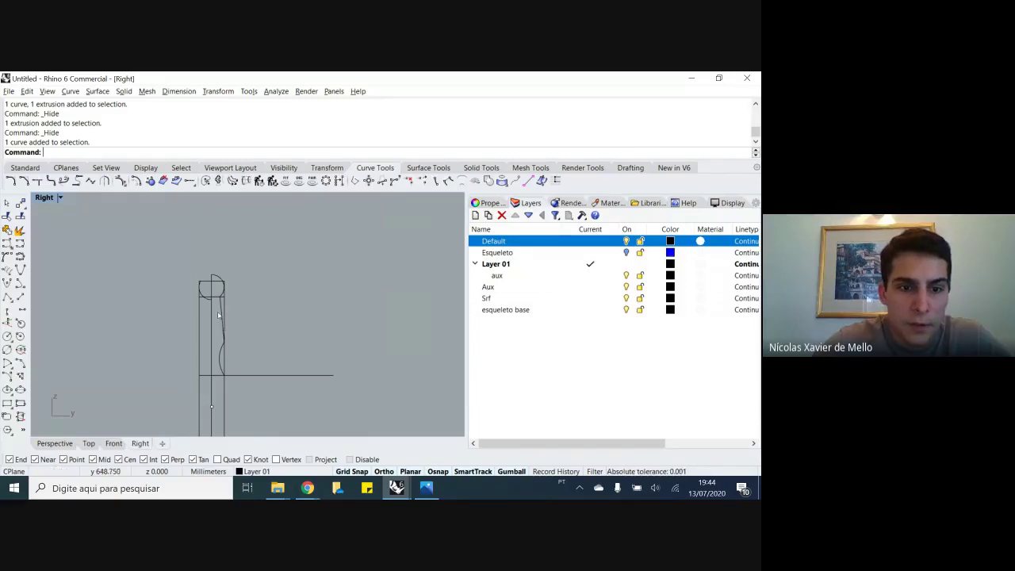
{"action": "left_click", "coordinate": [225, 325]}
{"action": "left_click", "coordinate": [230, 312]}
{"action": "left_click", "coordinate": [220, 309]}
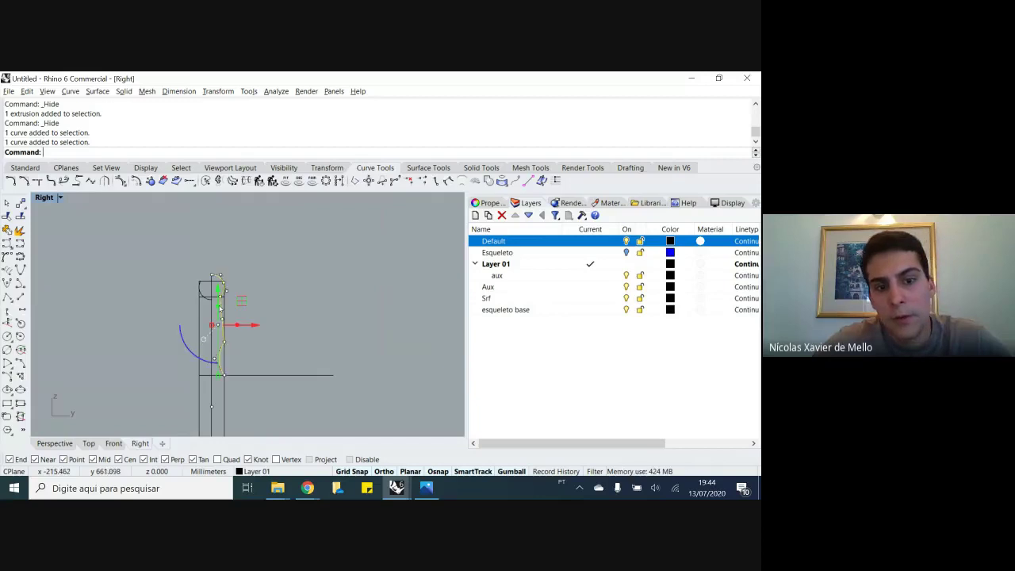
{"action": "scroll", "coordinate": [232, 256], "scroll_direction": "down", "scroll_amount": 3}
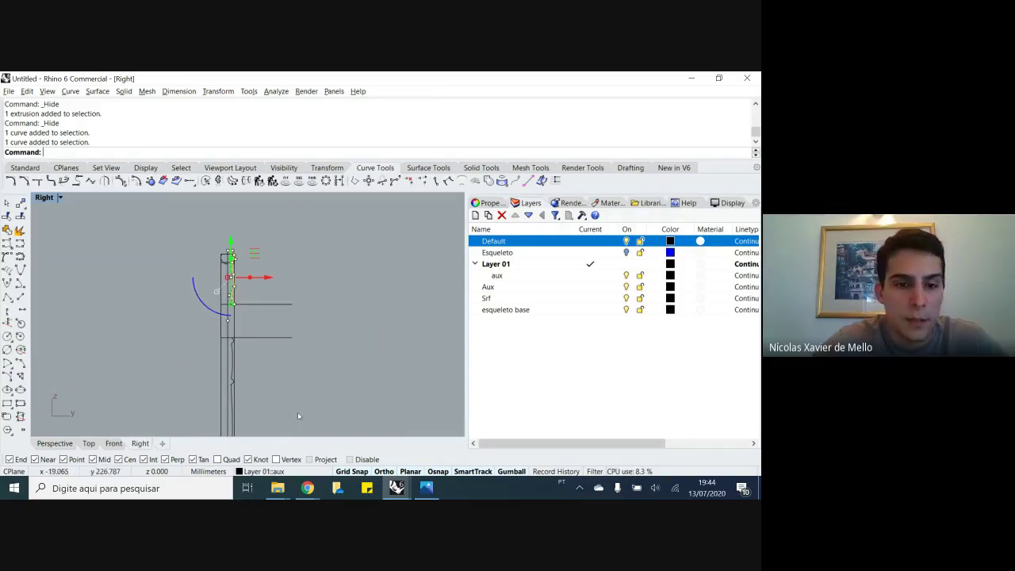
{"action": "left_click", "coordinate": [245, 385]}
Examine the front leg's profile from its rounded upper end down through the long middle section
{"action": "scroll", "coordinate": [246, 281], "scroll_direction": "up", "scroll_amount": 3}
{"action": "scroll", "coordinate": [208, 346], "scroll_direction": "down", "scroll_amount": 2}
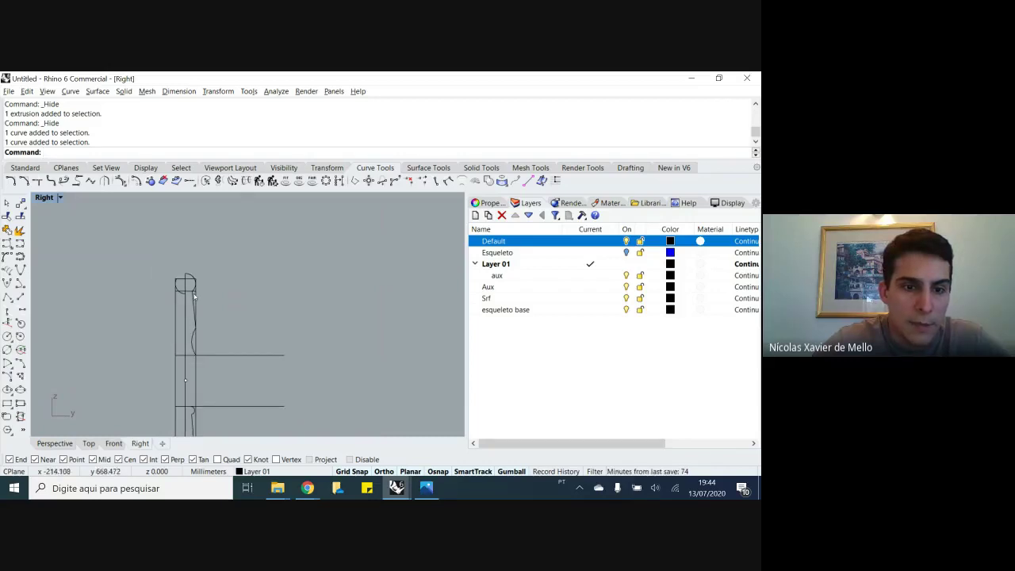
{"action": "scroll", "coordinate": [190, 408], "scroll_direction": "down", "scroll_amount": 2}
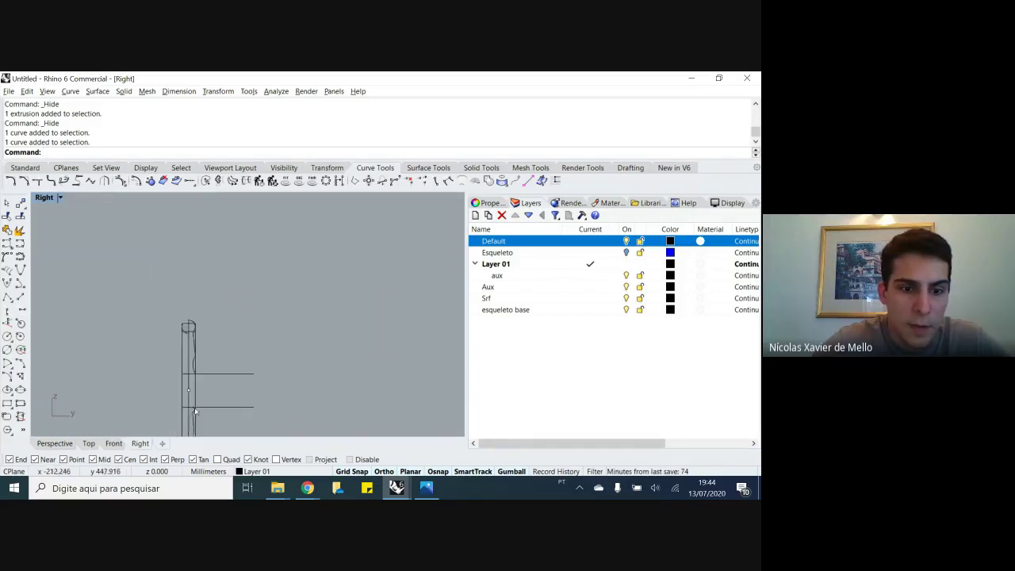
{"action": "right_click_drag", "start_coordinate": [181, 378], "coordinate": [189, 321]}
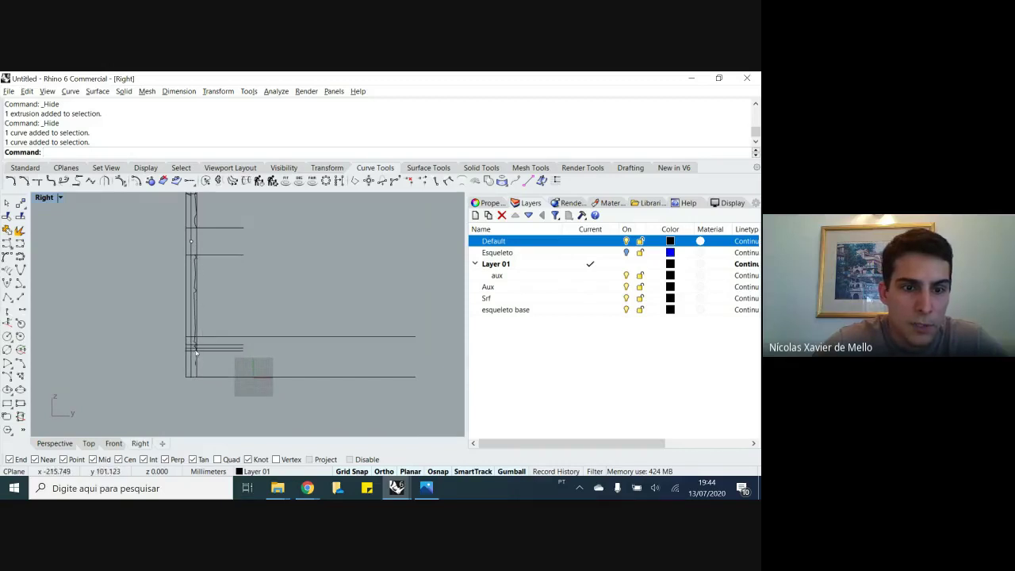
{"action": "right_click_drag", "start_coordinate": [193, 228], "coordinate": [198, 239]}
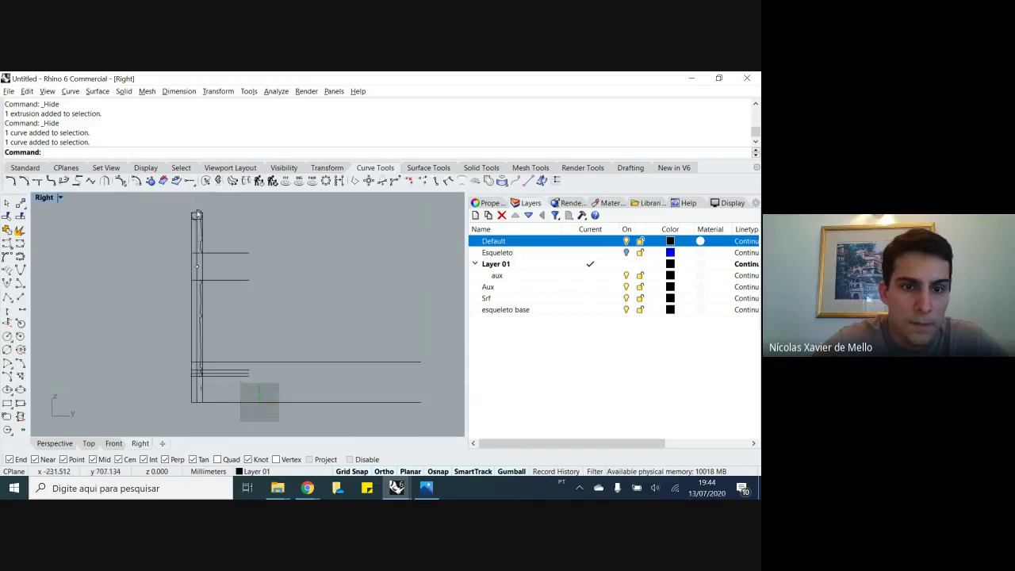
{"action": "scroll", "coordinate": [208, 292], "scroll_direction": "up", "scroll_amount": 8}
{"action": "scroll", "coordinate": [214, 236], "scroll_direction": "down", "scroll_amount": 2}
{"action": "left_click", "coordinate": [216, 240]}
{"action": "scroll", "coordinate": [219, 261], "scroll_direction": "down", "scroll_amount": 3}
{"action": "key", "text": "Escape"}
{"action": "scroll", "coordinate": [230, 317], "scroll_direction": "up", "scroll_amount": 8}
{"action": "right_click_drag", "start_coordinate": [232, 286], "coordinate": [260, 174]}
{"action": "scroll", "coordinate": [247, 357], "scroll_direction": "down", "scroll_amount": 2}
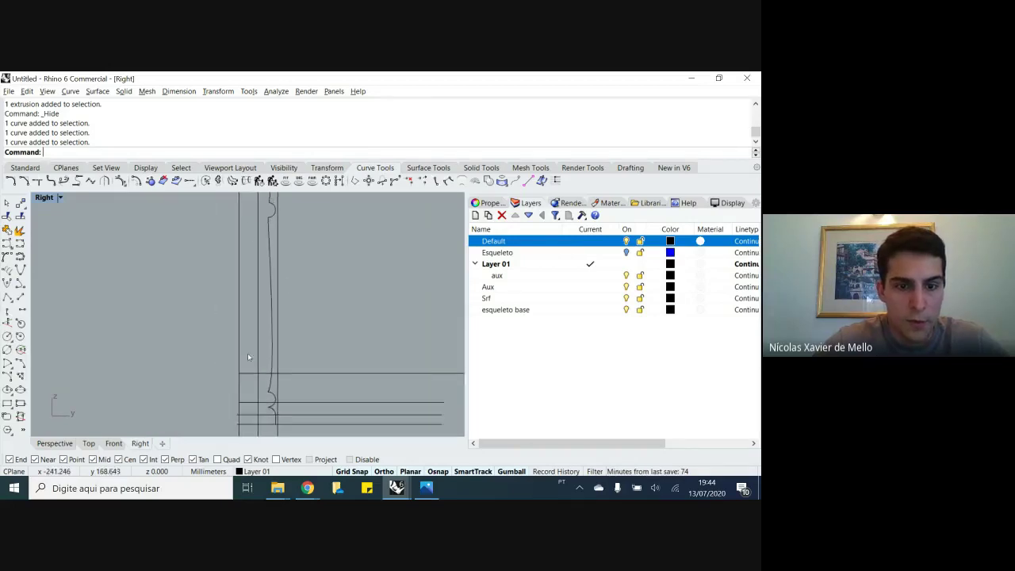
Examine the lower rounded profile curves and the horizontal guide lines above the front leg's square foot
{"action": "scroll", "coordinate": [232, 259], "scroll_direction": "up", "scroll_amount": 4}
{"action": "left_click", "coordinate": [282, 254]}
{"action": "key", "text": "Escape"}
{"action": "scroll", "coordinate": [362, 311], "scroll_direction": "down", "scroll_amount": 1}
{"action": "right_click_drag", "start_coordinate": [363, 312], "coordinate": [322, 320]}
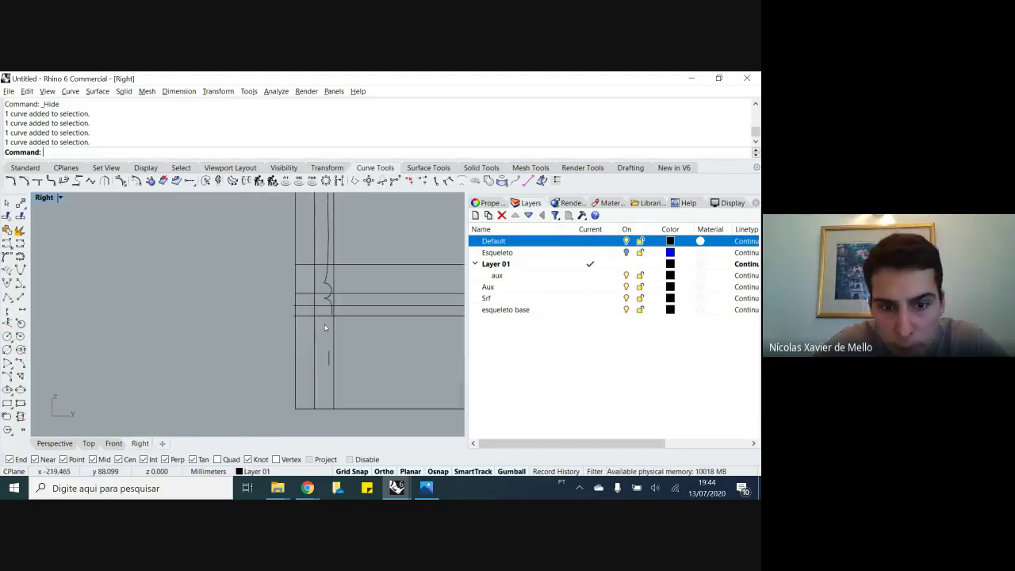
{"action": "scroll", "coordinate": [314, 317], "scroll_direction": "up", "scroll_amount": 3}
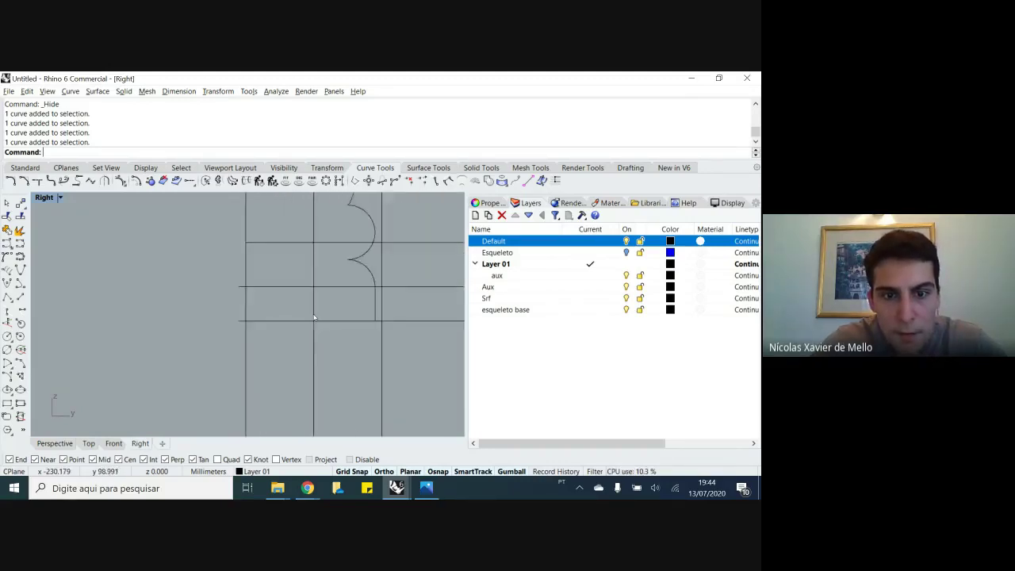
{"action": "scroll", "coordinate": [314, 378], "scroll_direction": "down", "scroll_amount": 3}
{"action": "right_click_drag", "start_coordinate": [314, 377], "coordinate": [353, 262]}
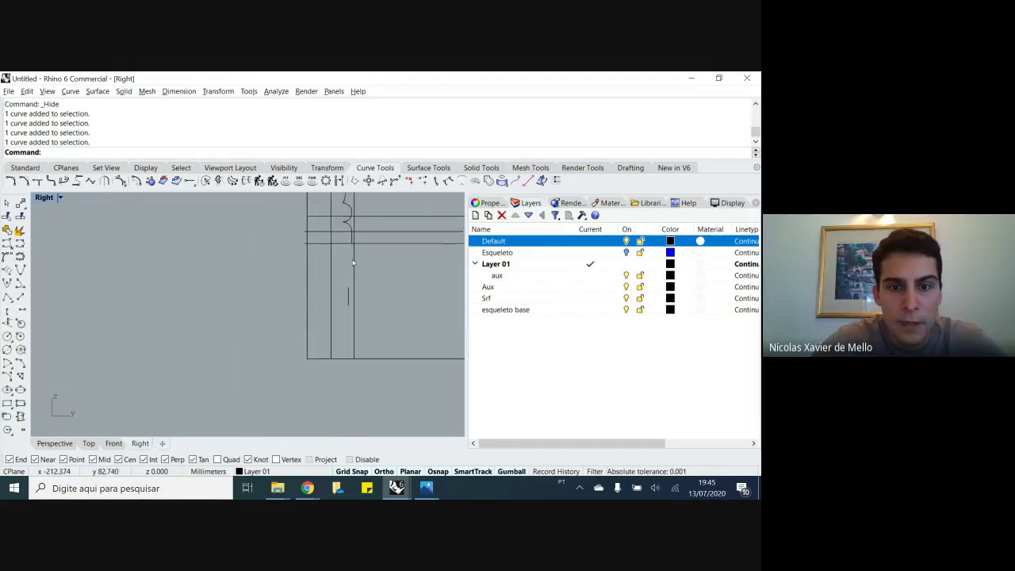
Check the chair photos again and draw a vertical line on the leg's axis between the two lowest closely spaced guide lines
{"action": "left_click", "coordinate": [419, 493]}
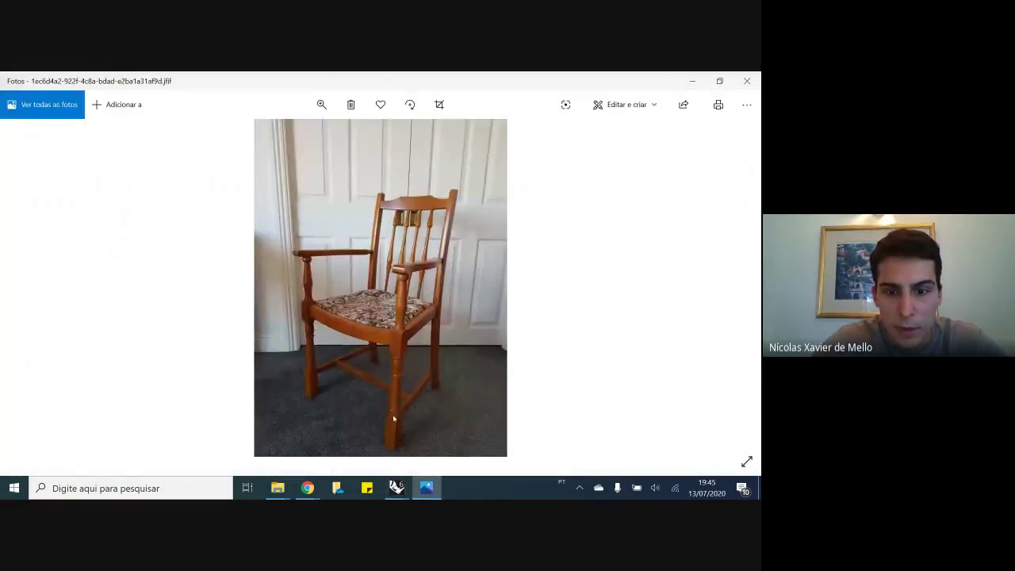
{"action": "key", "text": "Right"}
{"action": "key", "text": "Left"}
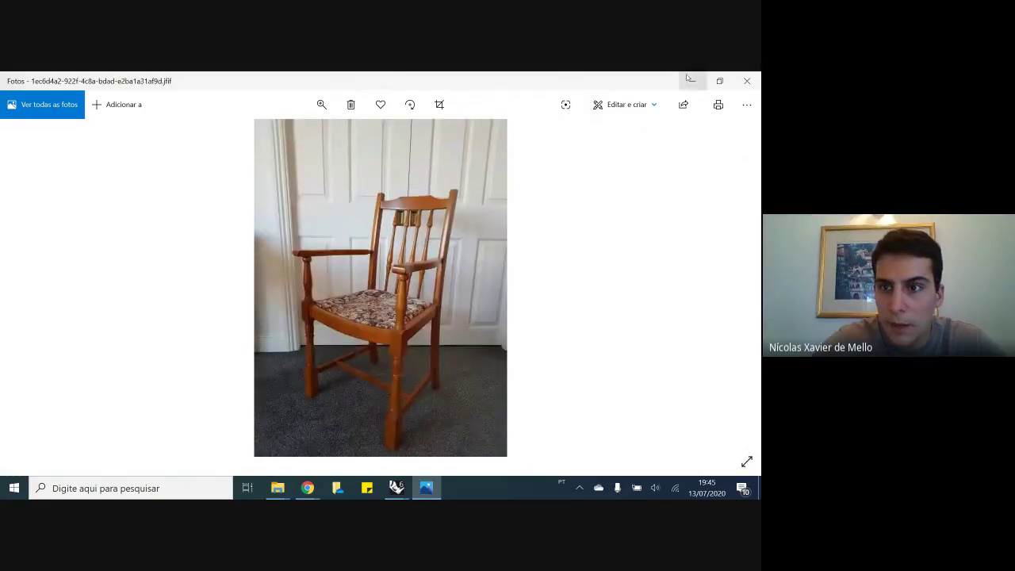
{"action": "left_click", "coordinate": [690, 80]}
{"action": "scroll", "coordinate": [333, 291], "scroll_direction": "down", "scroll_amount": 3}
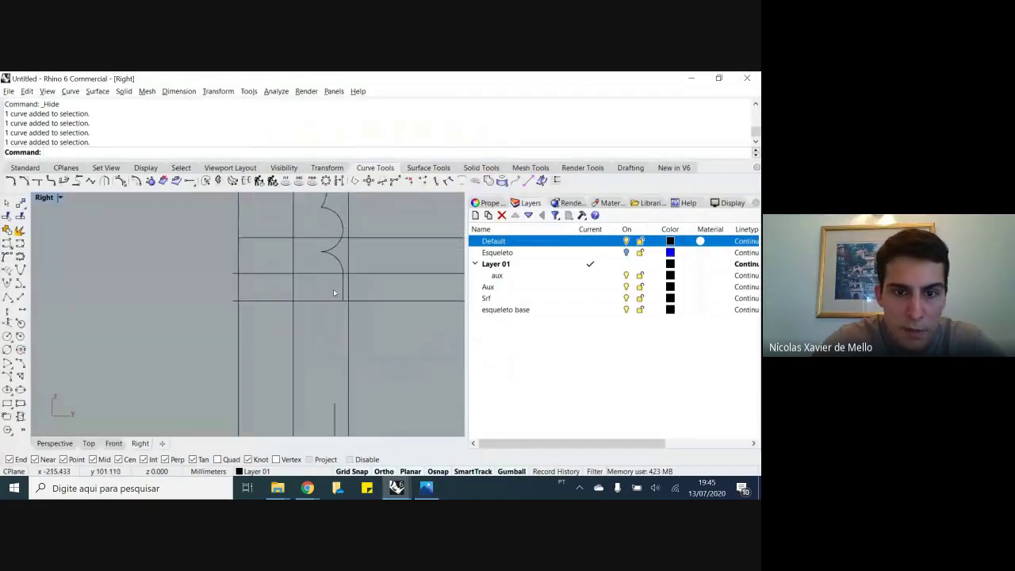
{"action": "type", "text": "l"}
{"action": "key", "text": "Return"}
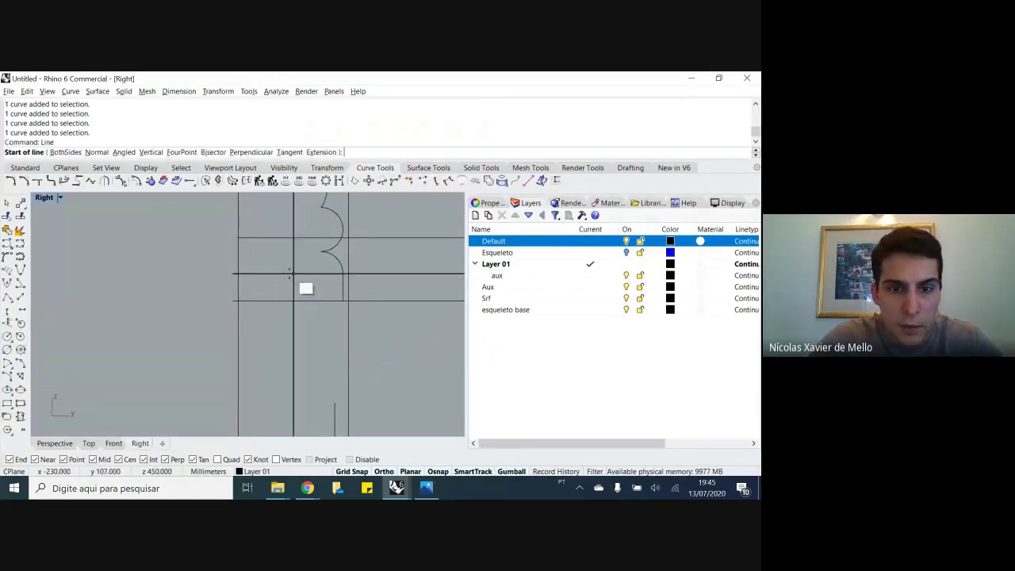
{"action": "left_click", "coordinate": [293, 273]}
{"action": "left_click", "coordinate": [295, 301]}
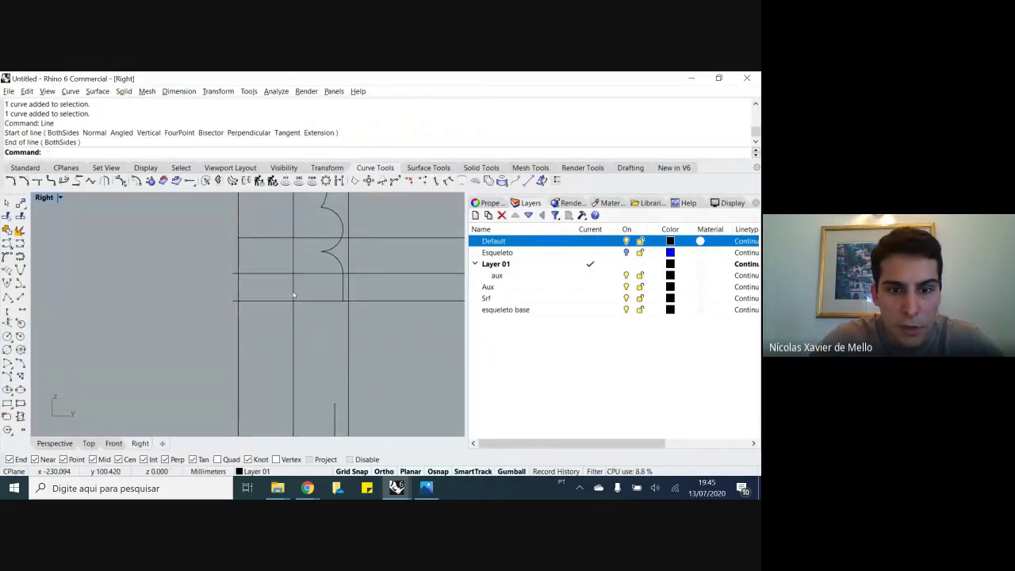
Move the short vertical line 15 mm in the negative horizontal direction from the leg's axis
{"action": "left_click", "coordinate": [295, 301]}
{"action": "left_click", "coordinate": [327, 321]}
{"action": "left_click", "coordinate": [325, 289]}
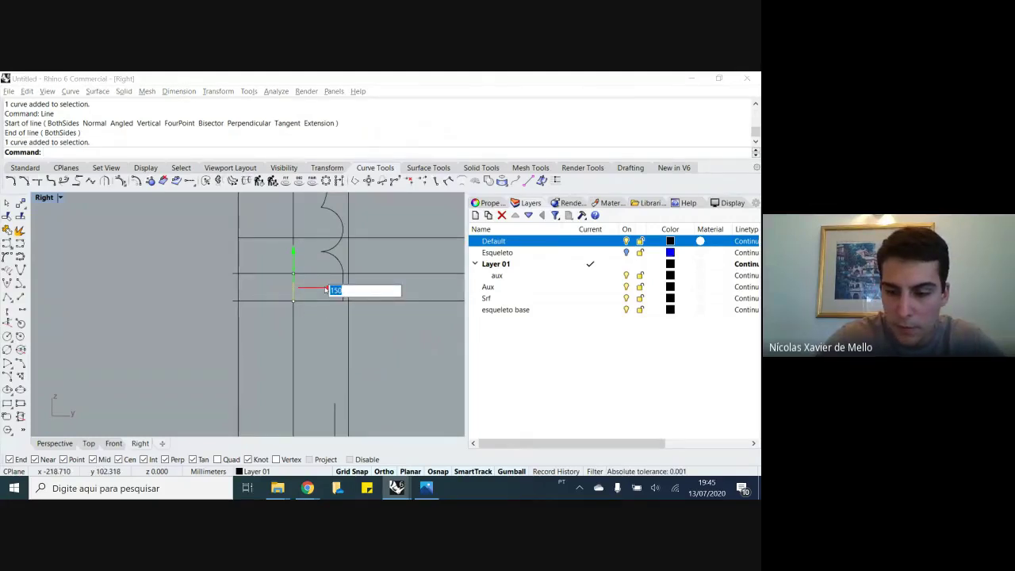
{"action": "key", "text": "Return"}
{"action": "key", "text": "ctrl+z"}
{"action": "left_click", "coordinate": [326, 289]}
{"action": "type", "text": "-15"}
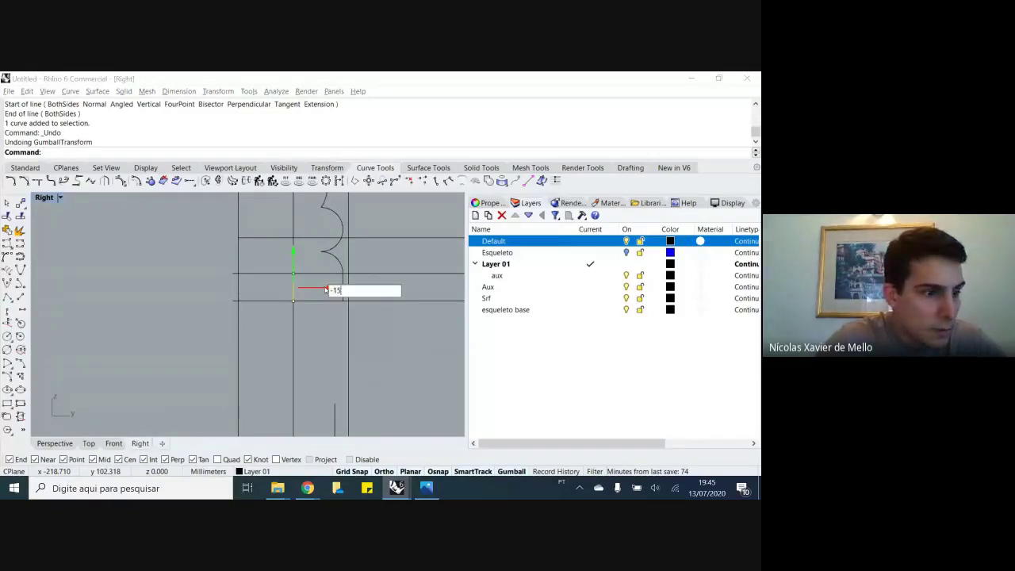
{"action": "type", "text": "0"}
{"action": "key", "text": "Return"}
{"action": "key", "text": "Escape"}
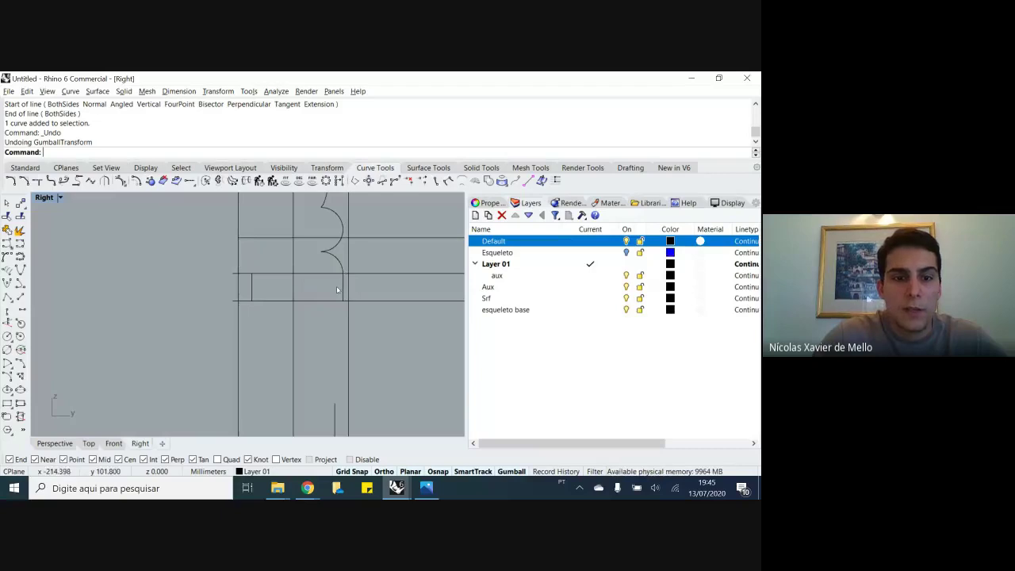
Examine the side-view chair photo to check the front leg's turned shape just above its square foot
{"action": "scroll", "coordinate": [262, 285], "scroll_direction": "up", "scroll_amount": 2}
{"action": "scroll", "coordinate": [246, 310], "scroll_direction": "up", "scroll_amount": 2}
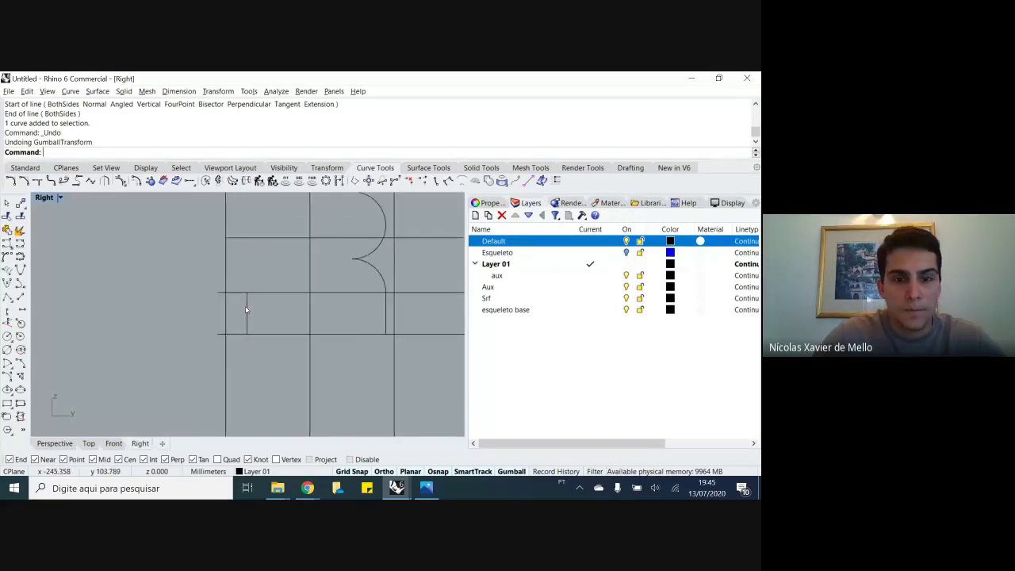
{"action": "right_click_drag", "start_coordinate": [246, 309], "coordinate": [249, 304]}
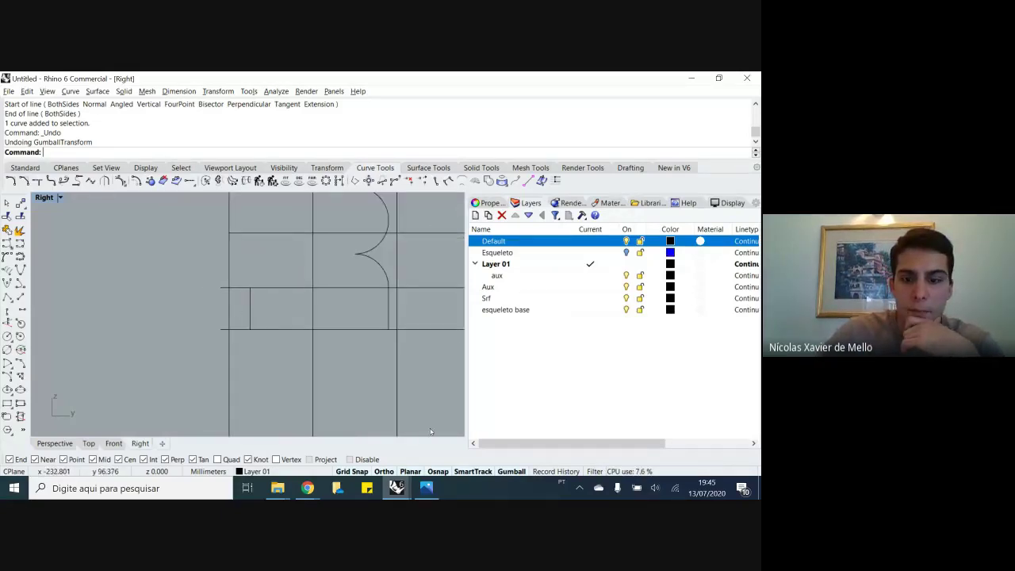
{"action": "left_click", "coordinate": [427, 487]}
{"action": "key", "text": "Right"}
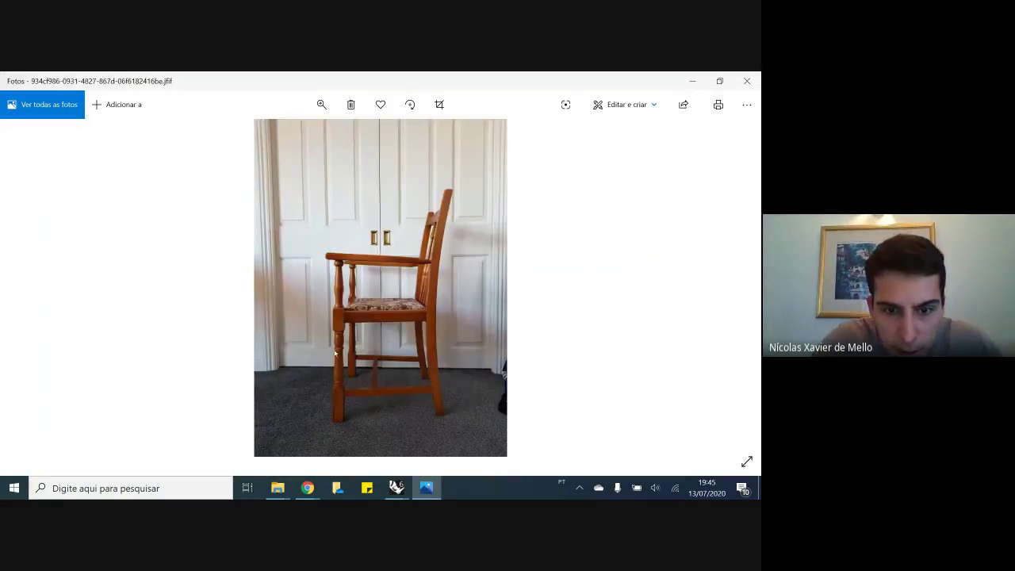
{"action": "scroll", "coordinate": [333, 389], "scroll_direction": "up", "scroll_amount": 5}
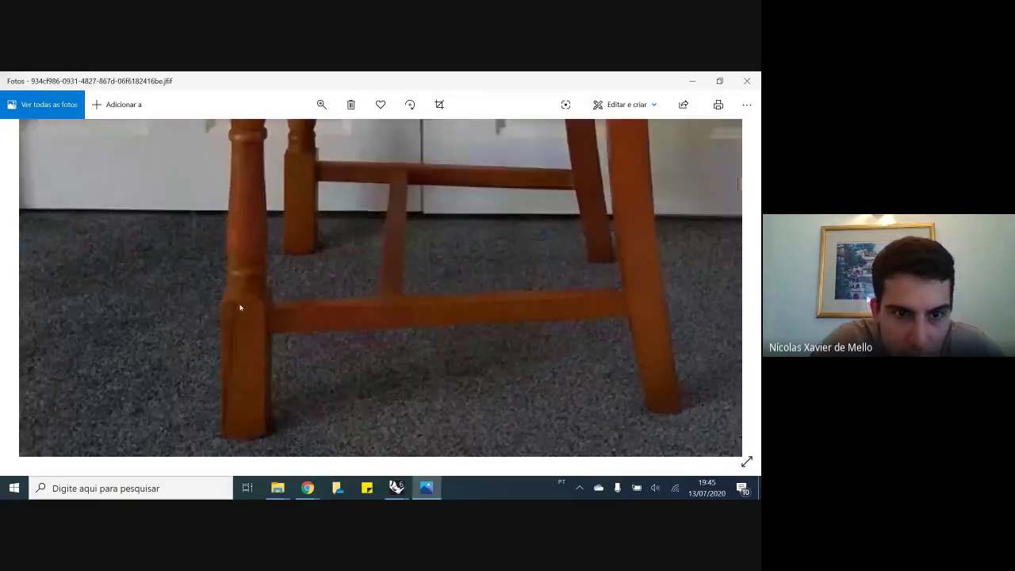
{"action": "scroll", "coordinate": [234, 293], "scroll_direction": "up", "scroll_amount": 1}
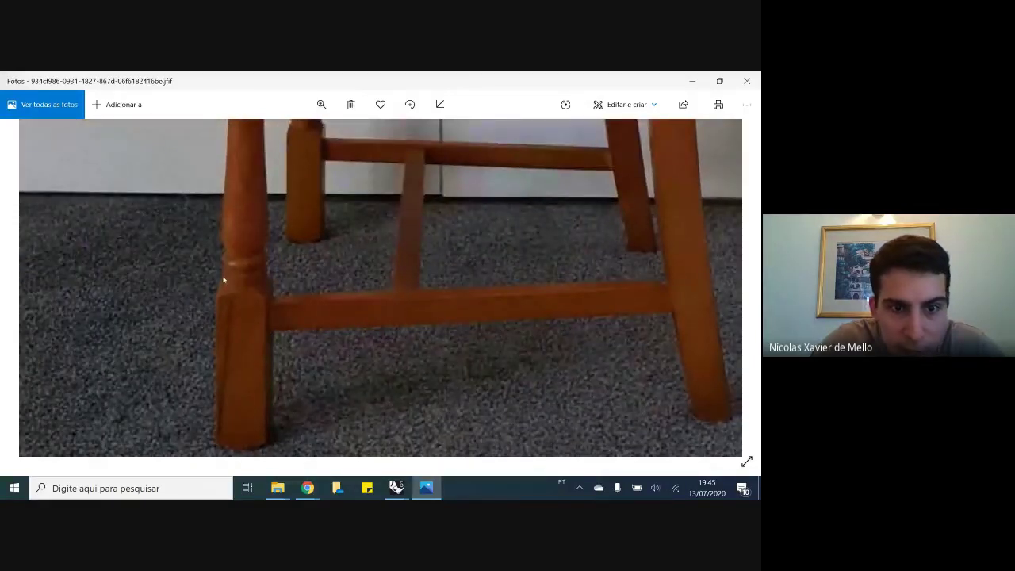
{"action": "left_click", "coordinate": [691, 82]}
{"action": "key", "text": "ctrl+z"}
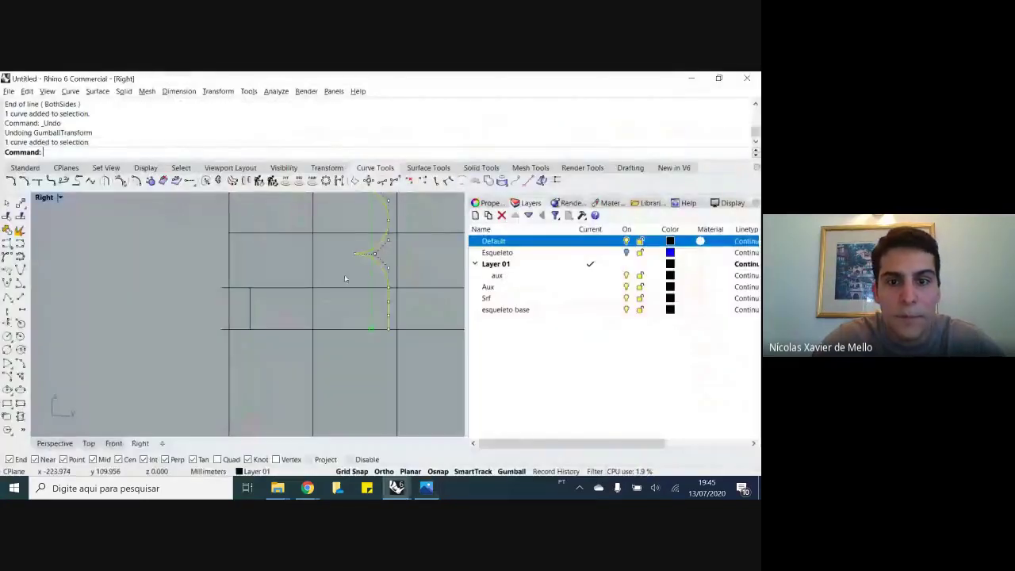
{"action": "left_click", "coordinate": [344, 344]}
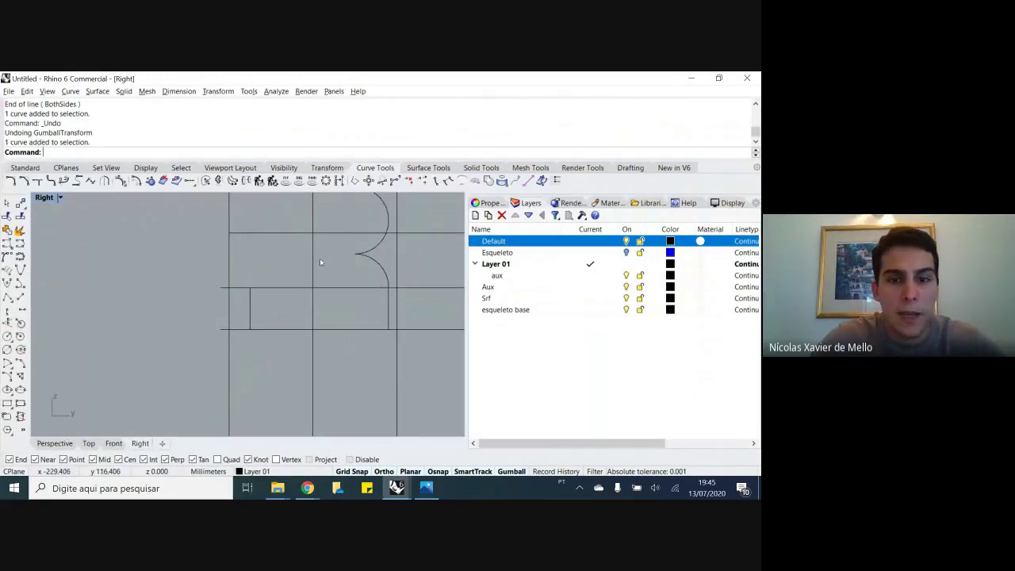
Measure the radius of the lowest rounded arc on the pasted guide profile
{"action": "type", "text": "Ra"}
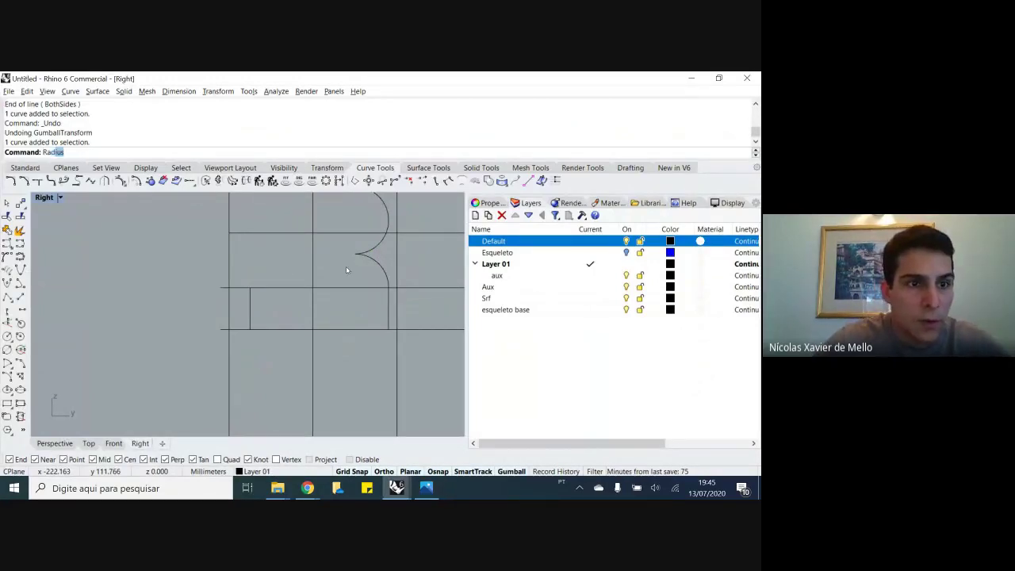
{"action": "key", "text": "Return"}
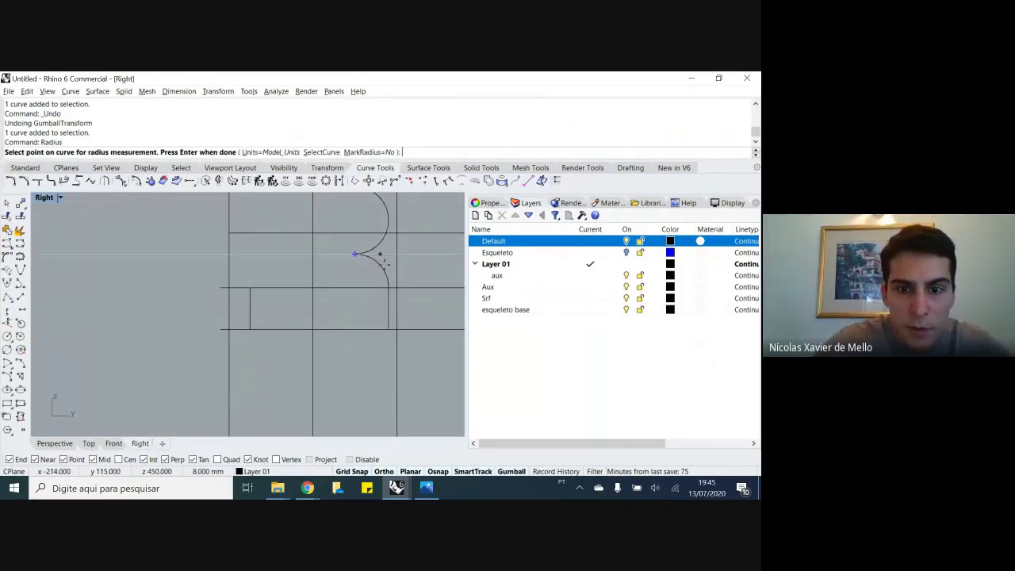
{"action": "left_click", "coordinate": [382, 267]}
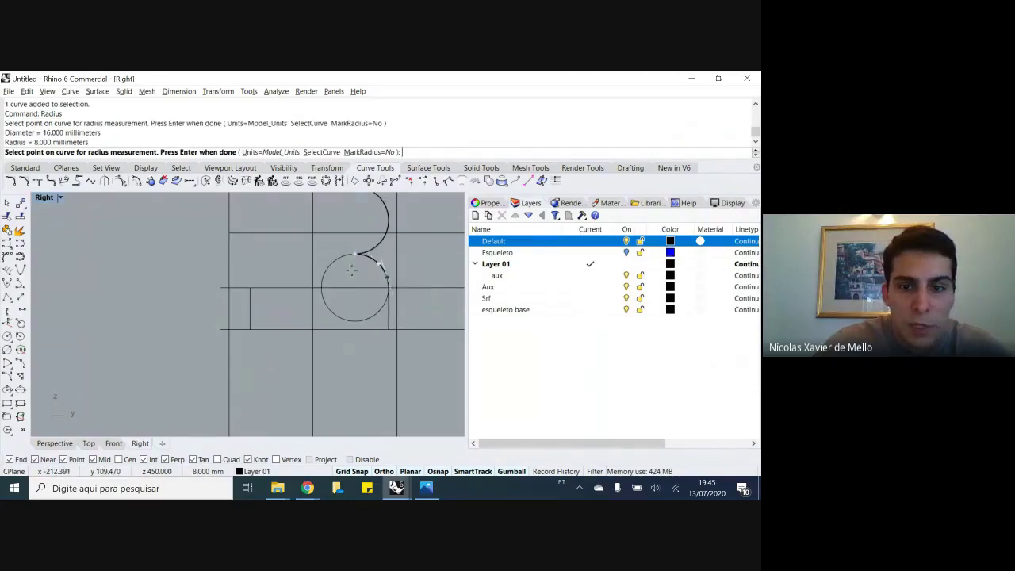
{"action": "key", "text": "Return"}
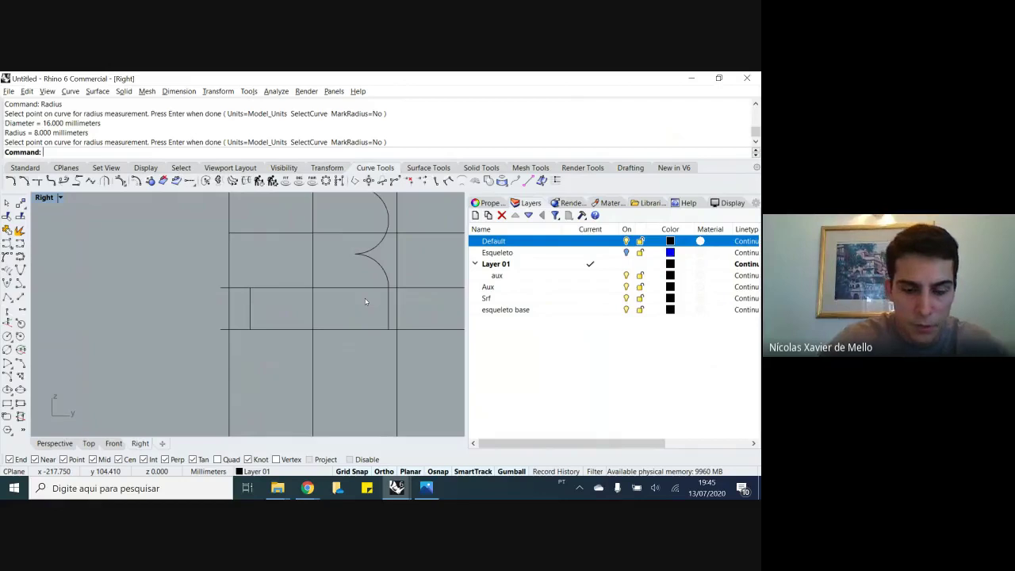
Draw a circle of radius 8 mm centred on the upper end of the short vertical line
{"action": "type", "text": "circle"}
{"action": "key", "text": "Return"}
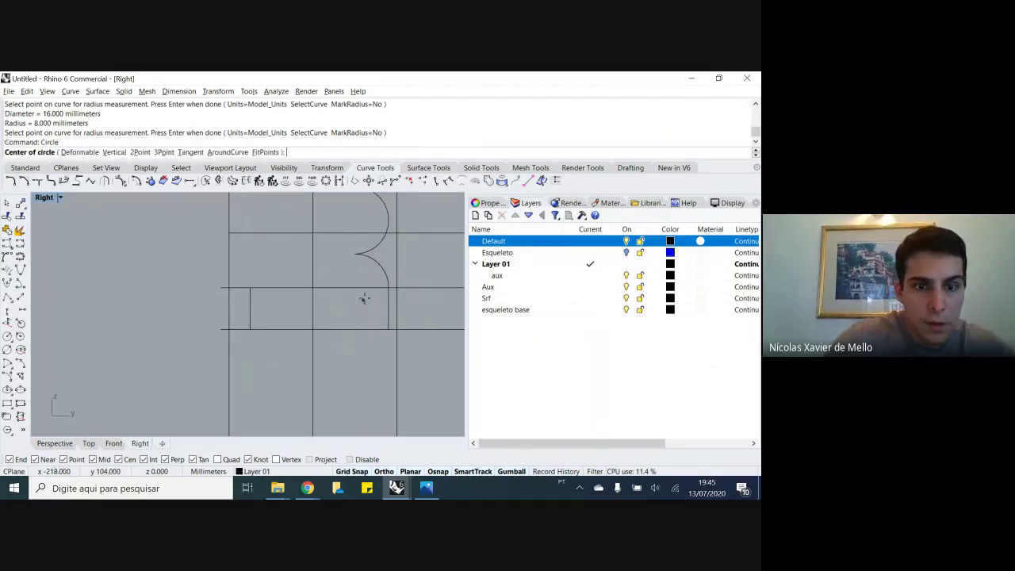
{"action": "left_click", "coordinate": [250, 288]}
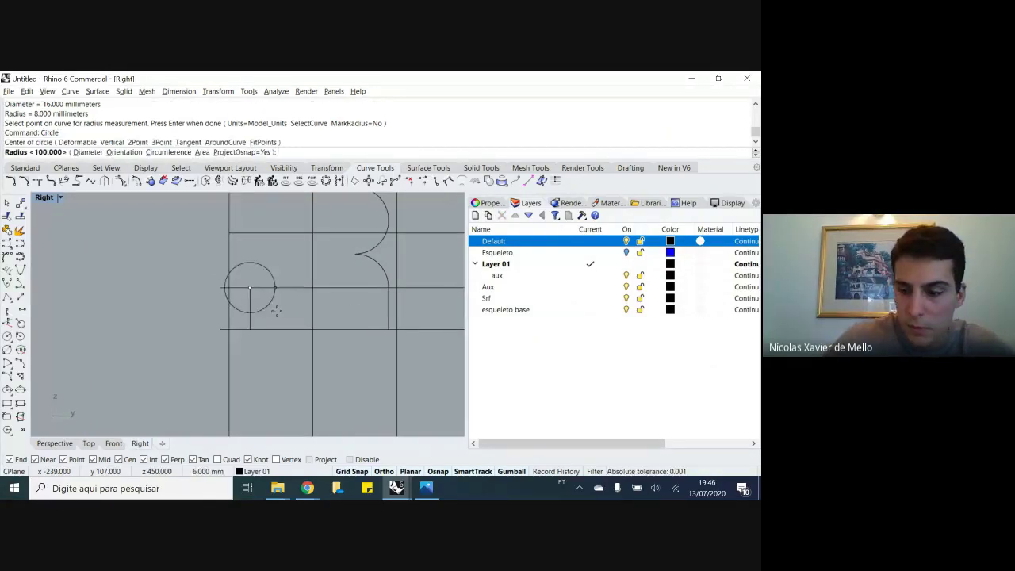
{"action": "type", "text": "8"}
{"action": "key", "text": "Return"}
Move the circle from its outer quadrant onto the upper end of the short vertical line, so it lies inward
{"action": "left_click", "coordinate": [281, 282]}
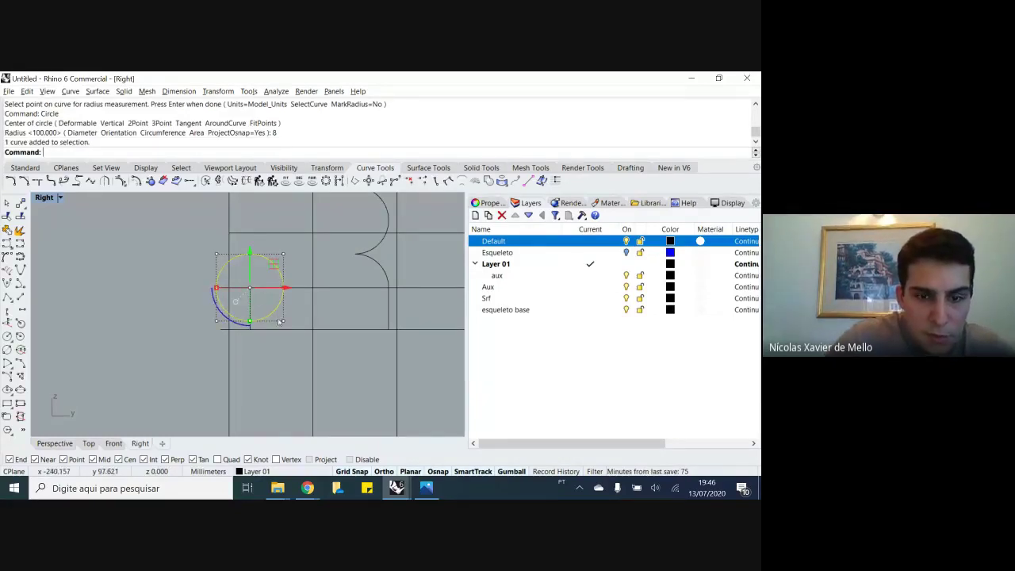
{"action": "type", "text": "Move"}
{"action": "key", "text": "Return"}
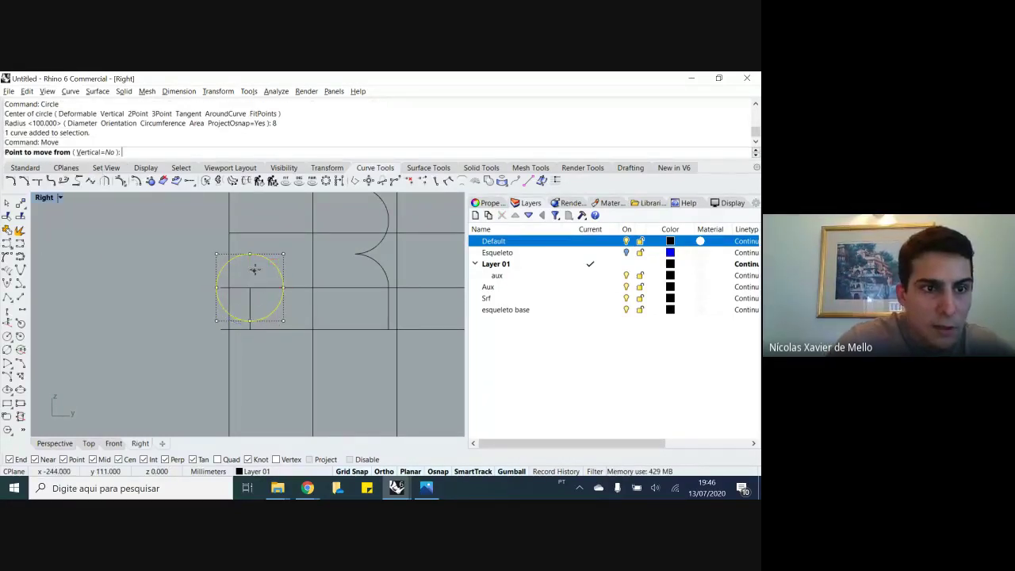
{"action": "left_click", "coordinate": [216, 287]}
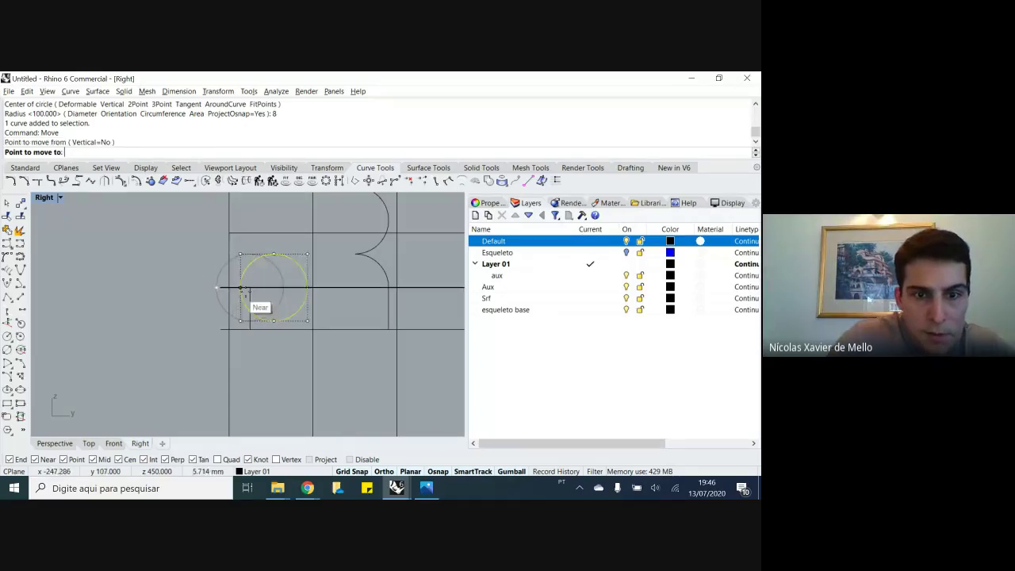
{"action": "left_click", "coordinate": [250, 287]}
{"action": "key", "text": "Escape"}
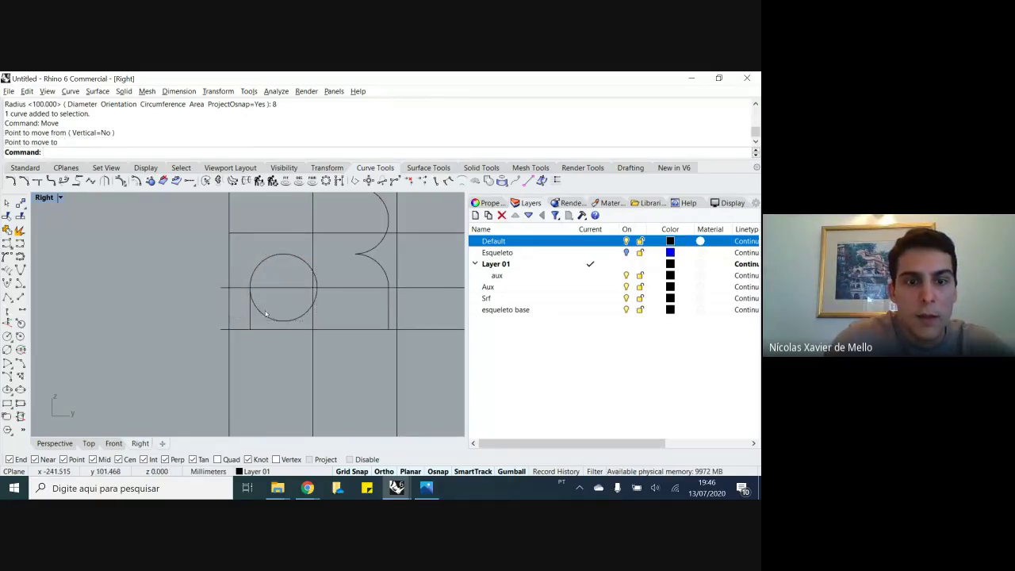
Copy the circle straight up from its lower quadrant to its upper quadrant, stacking a second tangent circle above it
{"action": "left_click", "coordinate": [284, 256]}
{"action": "right_click_drag", "start_coordinate": [284, 256], "coordinate": [243, 316]}
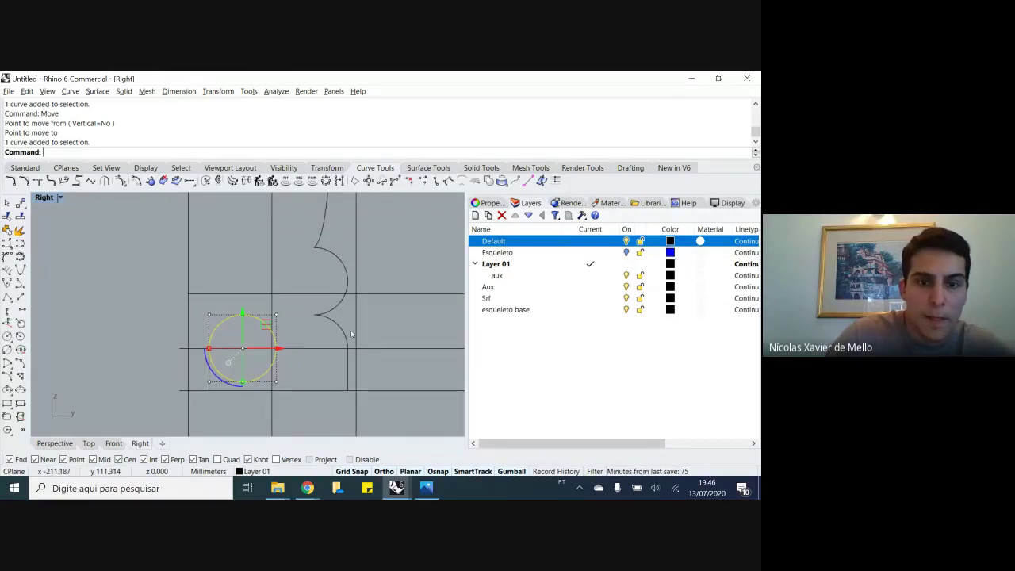
{"action": "type", "text": "copy"}
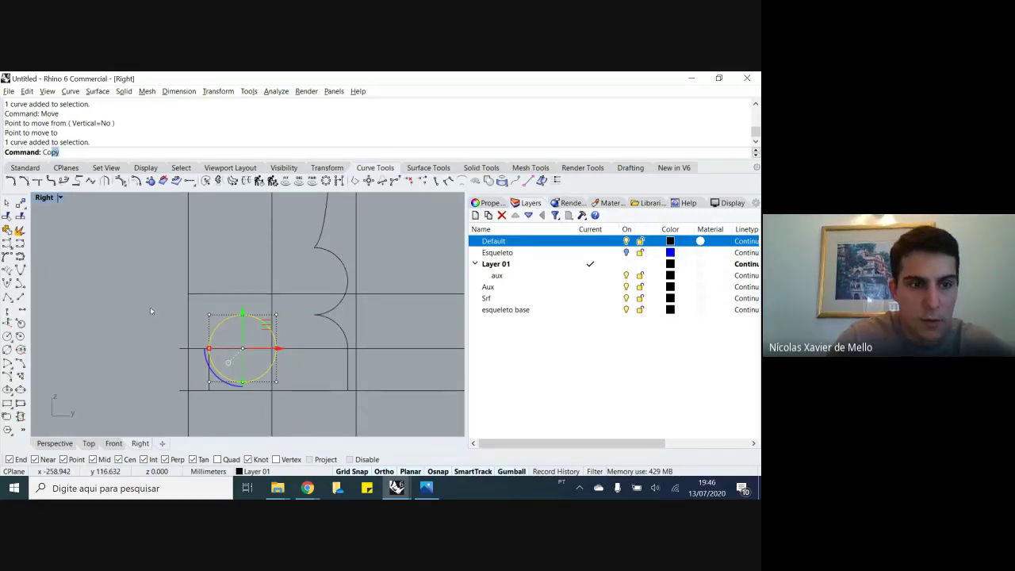
{"action": "key", "text": "Return"}
{"action": "left_click", "coordinate": [243, 382]}
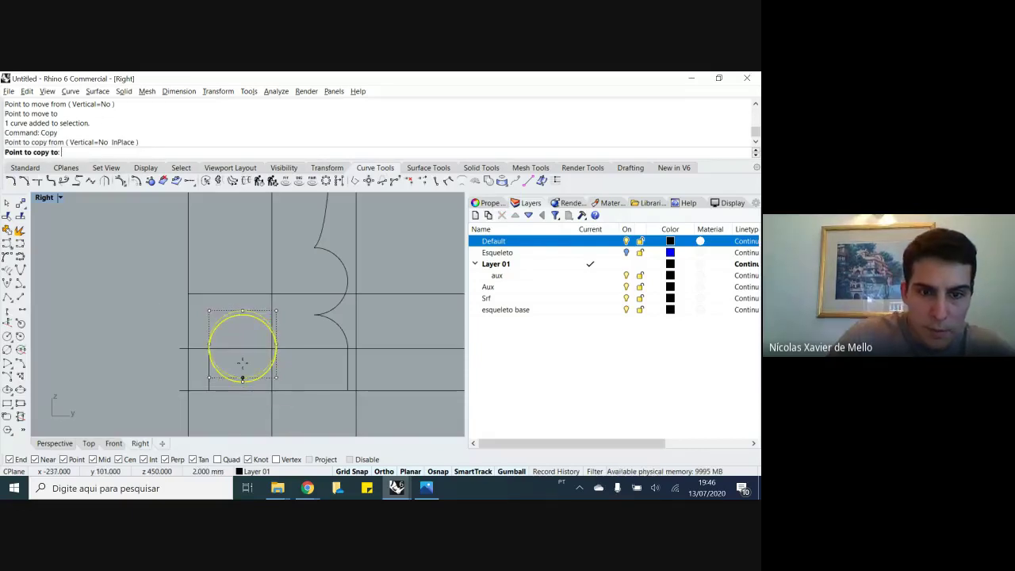
{"action": "left_click", "coordinate": [243, 315]}
{"action": "key", "text": "Return"}
{"action": "key", "text": "Escape"}
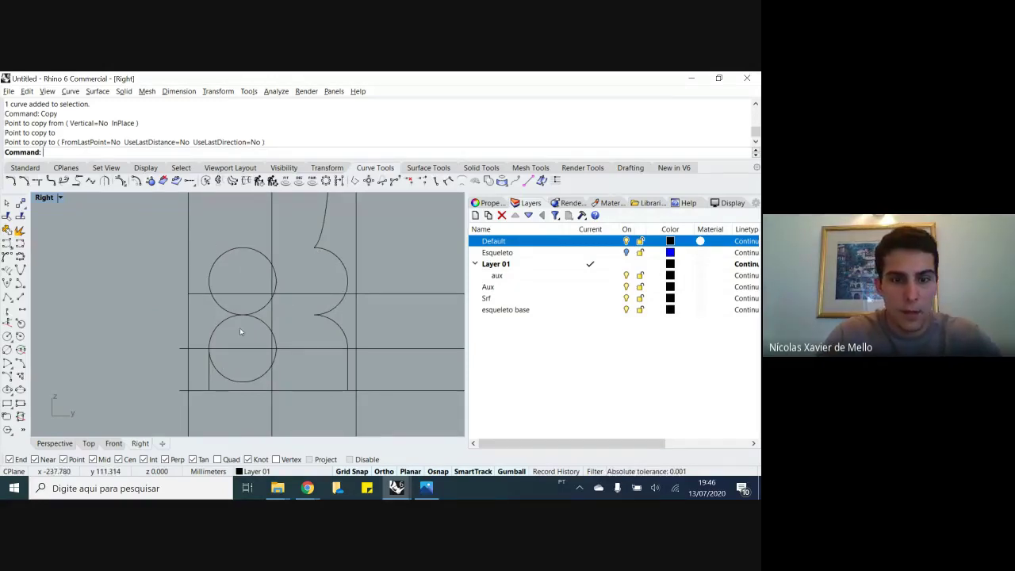
Trim away the inner portions of the two stacked circles toward the leg's axis, keeping the outer arcs
{"action": "key", "text": "Down"}
{"action": "left_click_drag", "start_coordinate": [302, 207], "coordinate": [206, 387]}
{"action": "type", "text": "tr"}
{"action": "key", "text": "Return"}
{"action": "left_click", "coordinate": [230, 370]}
{"action": "left_click", "coordinate": [272, 351]}
{"action": "left_click", "coordinate": [275, 331]}
{"action": "left_click", "coordinate": [261, 316]}
{"action": "left_click", "coordinate": [260, 299]}
{"action": "left_click", "coordinate": [275, 277]}
{"action": "scroll", "coordinate": [278, 270], "scroll_direction": "up", "scroll_amount": 4}
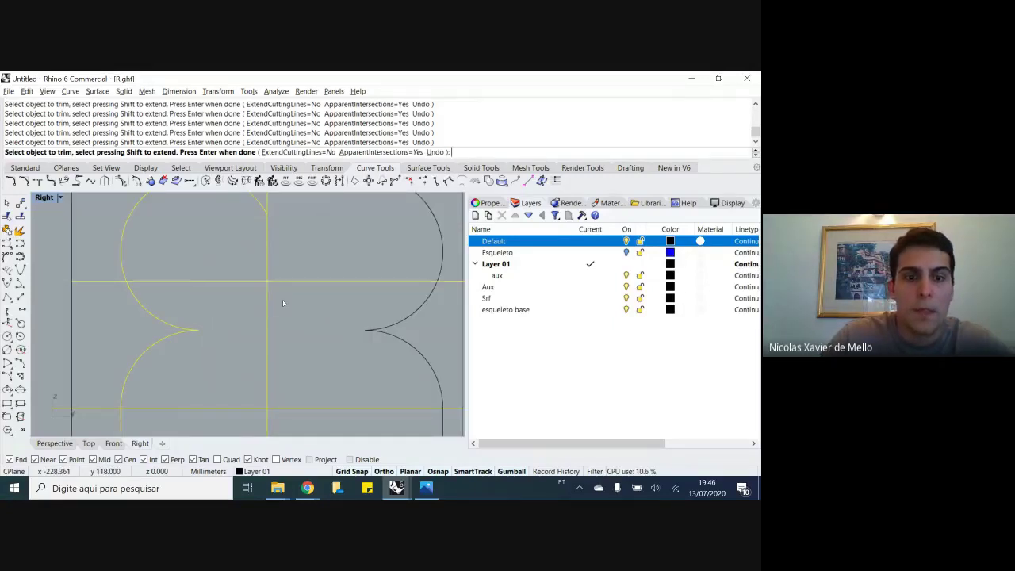
{"action": "key", "text": "Return"}
{"action": "scroll", "coordinate": [295, 340], "scroll_direction": "down", "scroll_amount": 4}
{"action": "scroll", "coordinate": [270, 347], "scroll_direction": "down", "scroll_amount": 8}
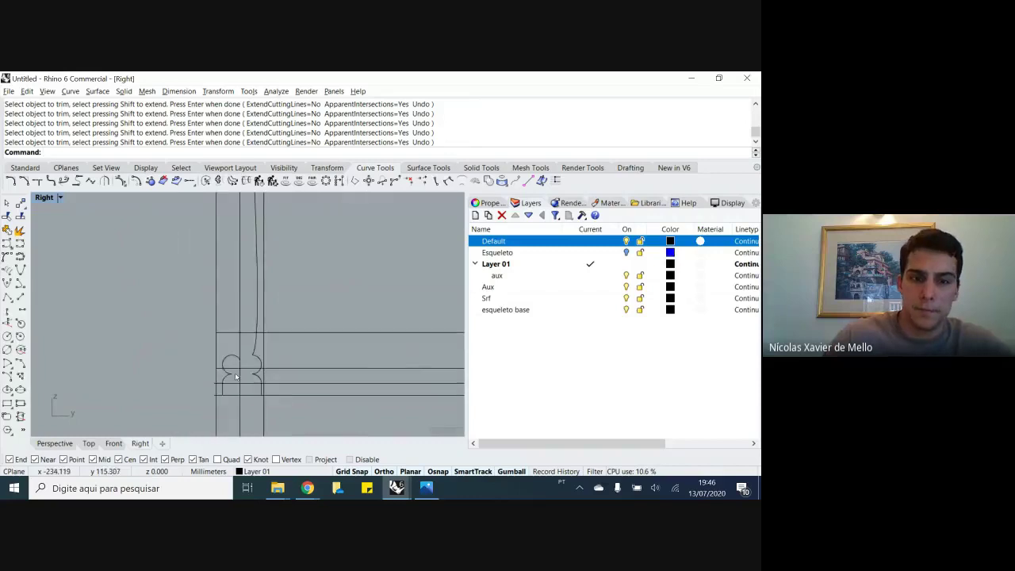
Copy the horizontal guide line at the upper circle about 200 mm up to the centre of the profile's middle bead
{"action": "scroll", "coordinate": [230, 251], "scroll_direction": "up", "scroll_amount": 3}
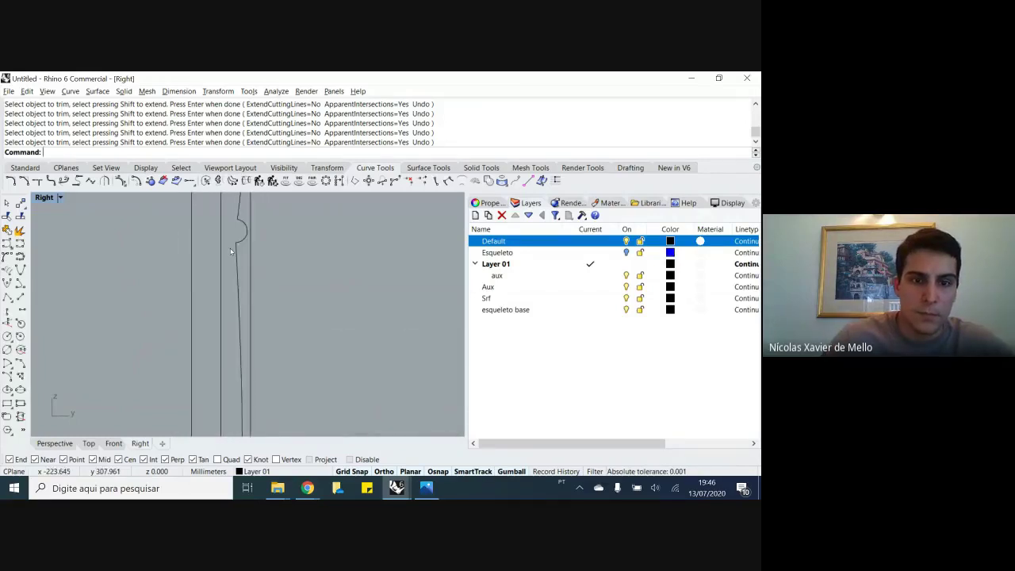
{"action": "scroll", "coordinate": [231, 251], "scroll_direction": "down", "scroll_amount": 2}
{"action": "left_click", "coordinate": [272, 400]}
{"action": "type", "text": "M"}
{"action": "key", "text": "BackSpace"}
{"action": "key", "text": "Escape"}
{"action": "type", "text": "Copy"}
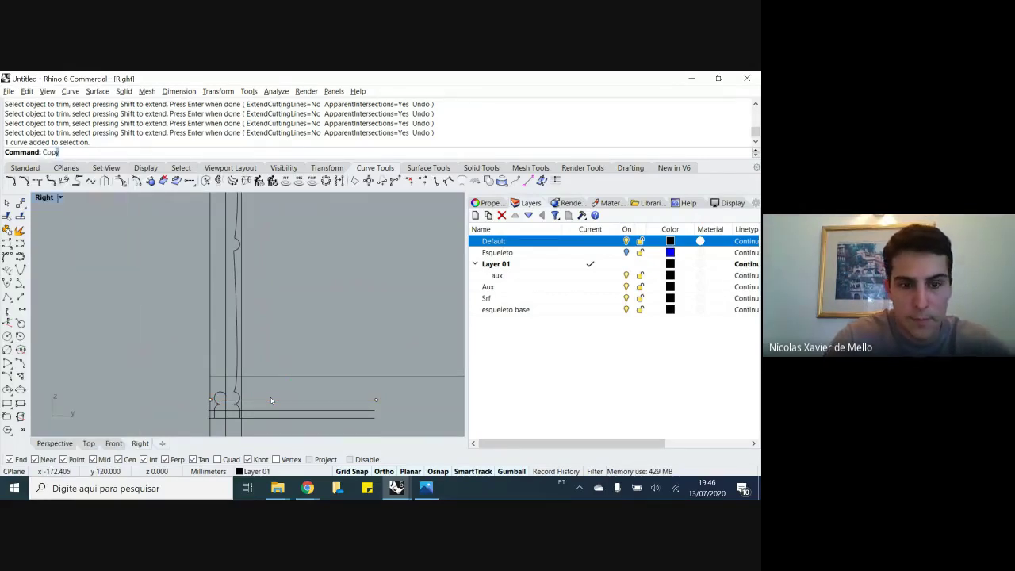
{"action": "key", "text": "Return"}
{"action": "left_click", "coordinate": [271, 400]}
{"action": "key", "text": "Return"}
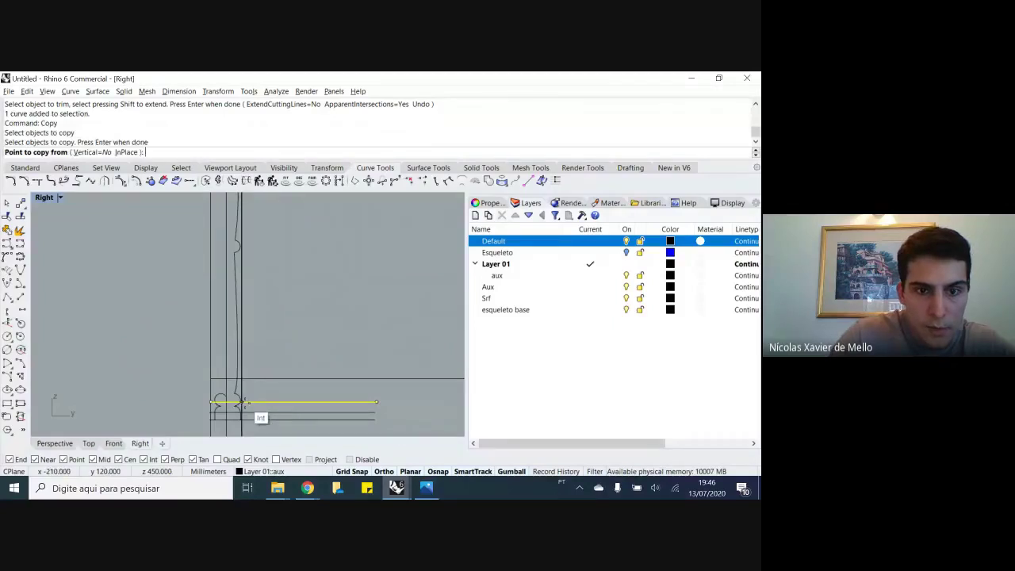
{"action": "left_click", "coordinate": [241, 403]}
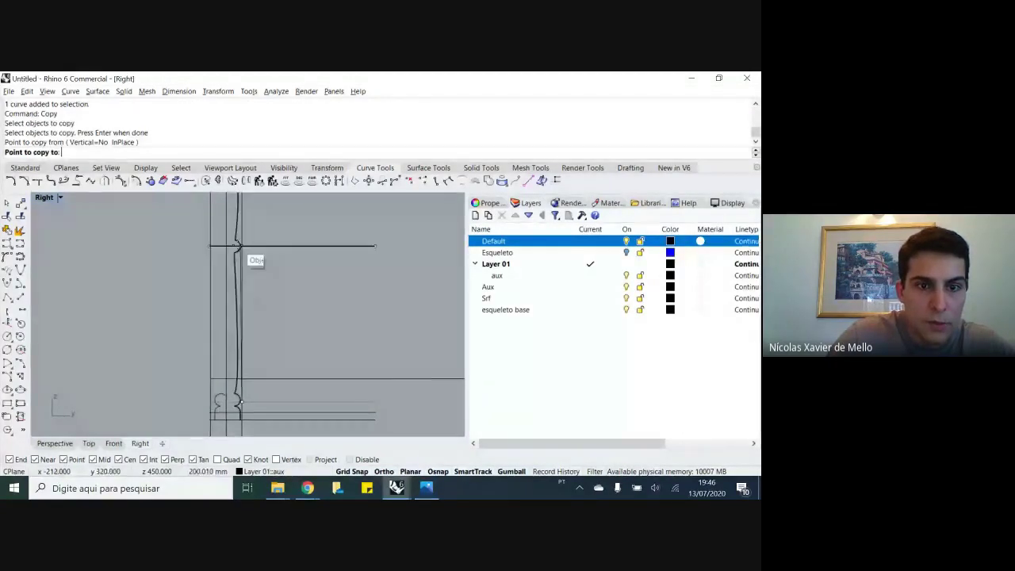
{"action": "left_click", "coordinate": [261, 267]}
{"action": "key", "text": "Return"}
Delete the extra guide line copy just below the middle bead
{"action": "scroll", "coordinate": [244, 219], "scroll_direction": "up", "scroll_amount": 3}
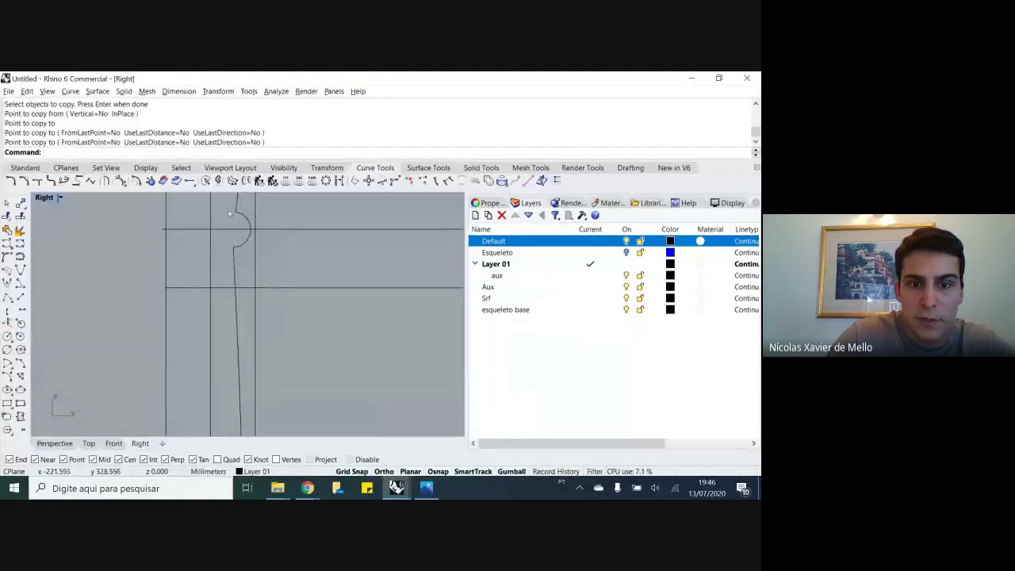
{"action": "left_click", "coordinate": [283, 287]}
{"action": "key", "text": "Delete"}
{"action": "scroll", "coordinate": [280, 293], "scroll_direction": "down", "scroll_amount": 4}
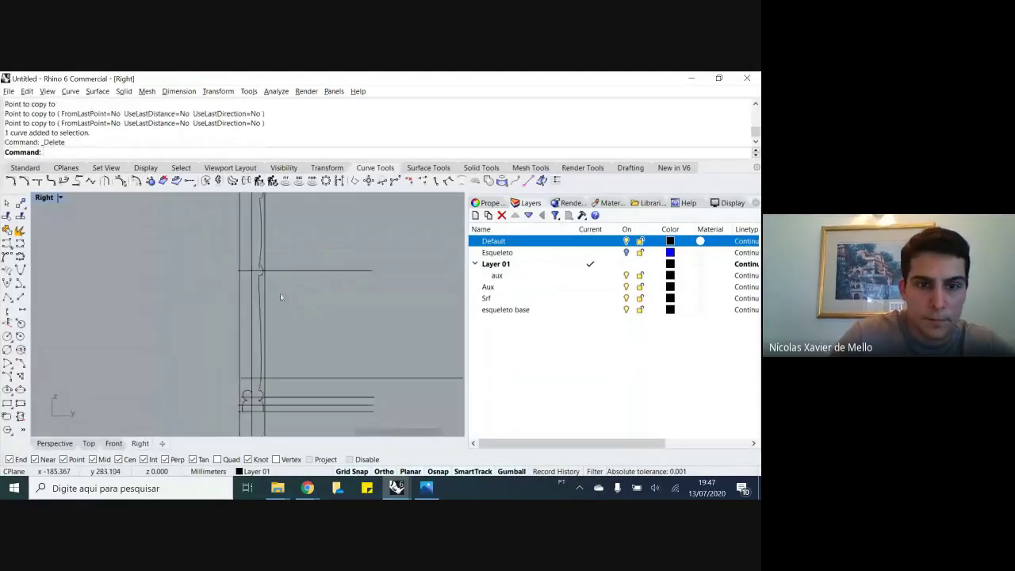
Draw a circle of radius 8 mm centred where the leg's axis crosses the guide line at the middle bead
{"action": "scroll", "coordinate": [204, 249], "scroll_direction": "up", "scroll_amount": 2}
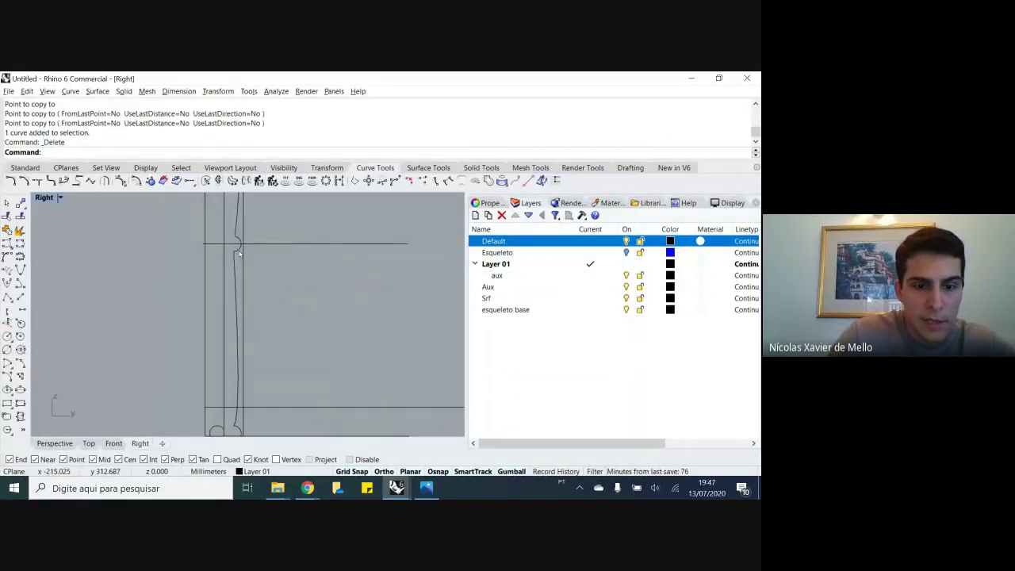
{"action": "scroll", "coordinate": [230, 397], "scroll_direction": "up", "scroll_amount": 2}
{"action": "scroll", "coordinate": [231, 254], "scroll_direction": "down", "scroll_amount": 2}
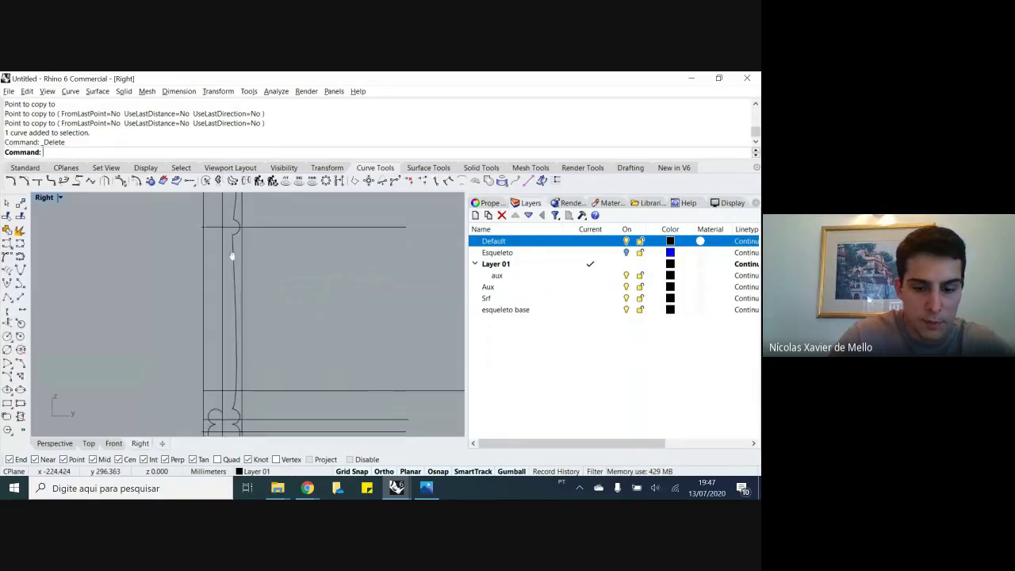
{"action": "type", "text": "Circle"}
{"action": "key", "text": "Return"}
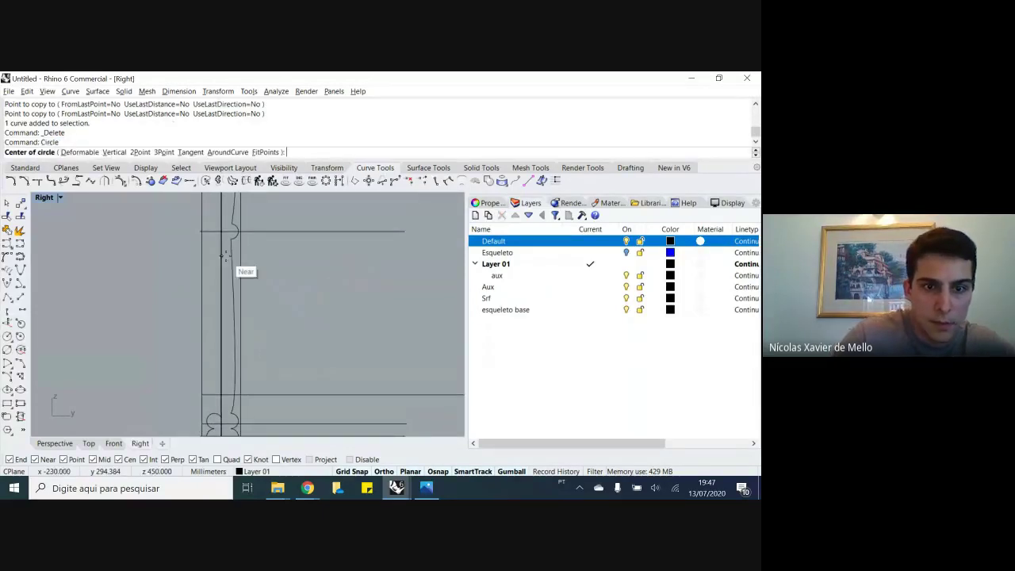
{"action": "left_click", "coordinate": [221, 232]}
{"action": "key", "text": "Return"}
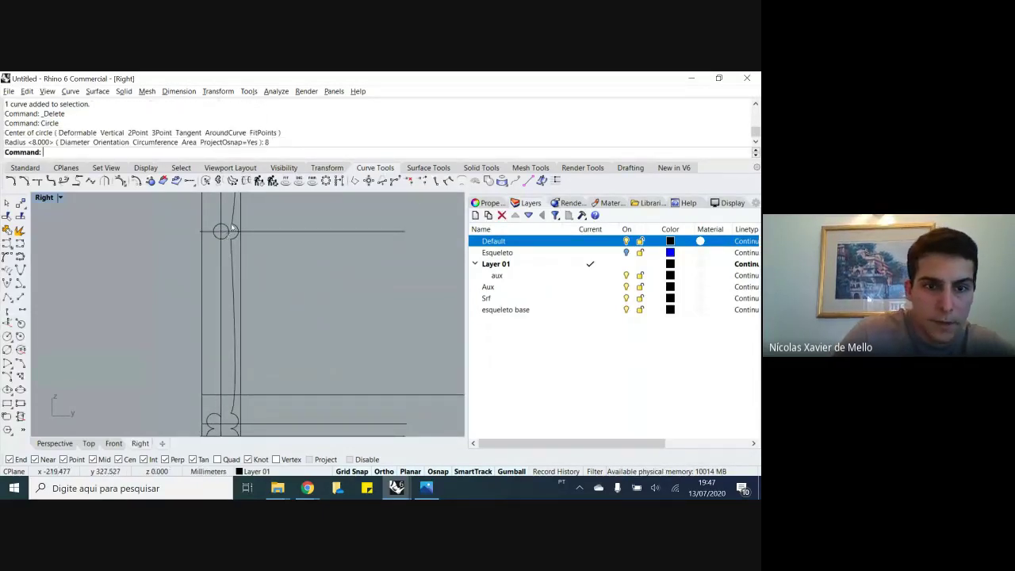
Move the 8 mm circle at the middle bead 15 mm horizontally away from the leg's axis toward the outer edge
{"action": "left_click", "coordinate": [218, 237]}
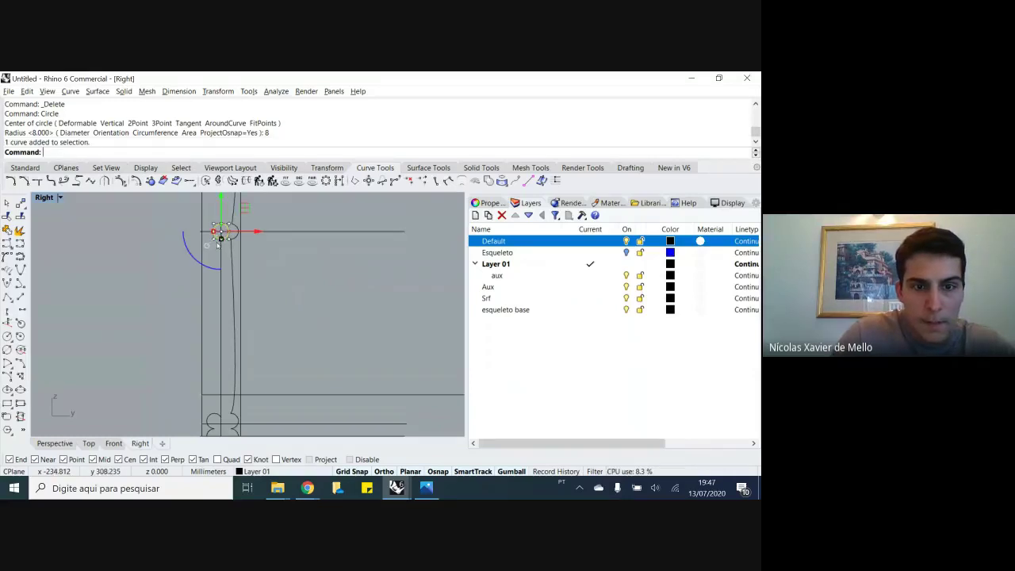
{"action": "left_click", "coordinate": [248, 232]}
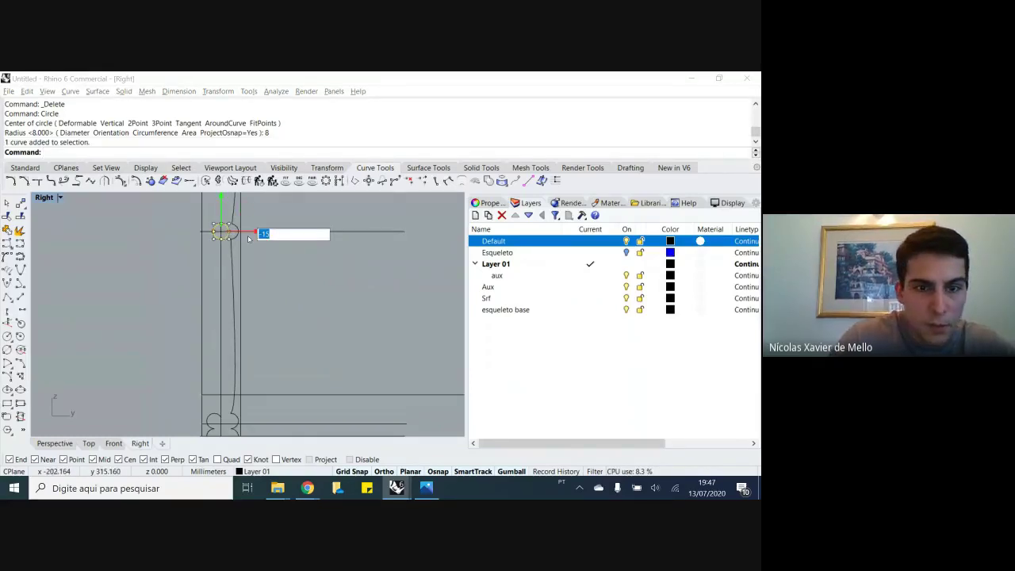
{"action": "key", "text": "Return"}
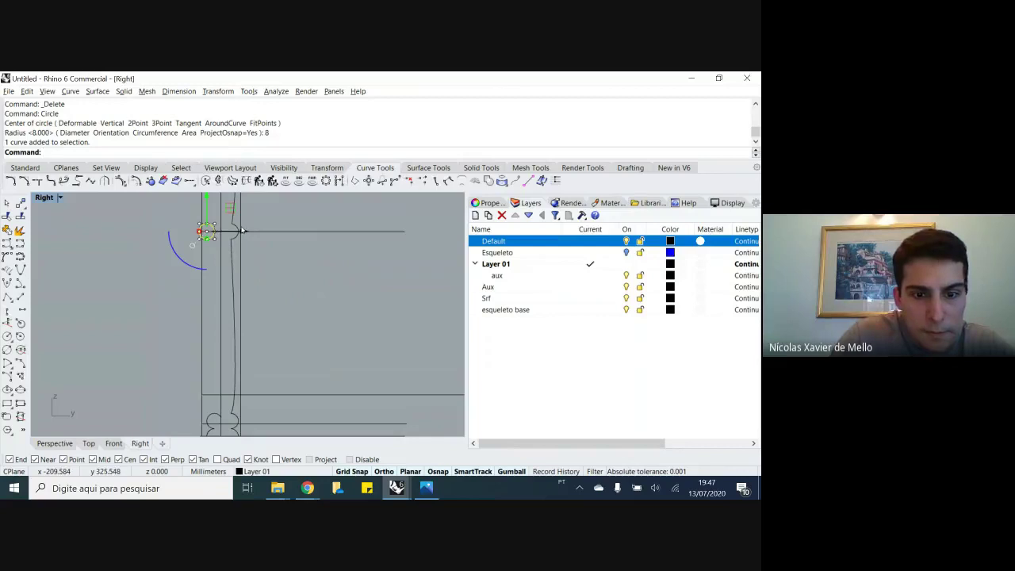
{"action": "scroll", "coordinate": [245, 267], "scroll_direction": "up", "scroll_amount": 5}
{"action": "scroll", "coordinate": [245, 267], "scroll_direction": "down", "scroll_amount": 3}
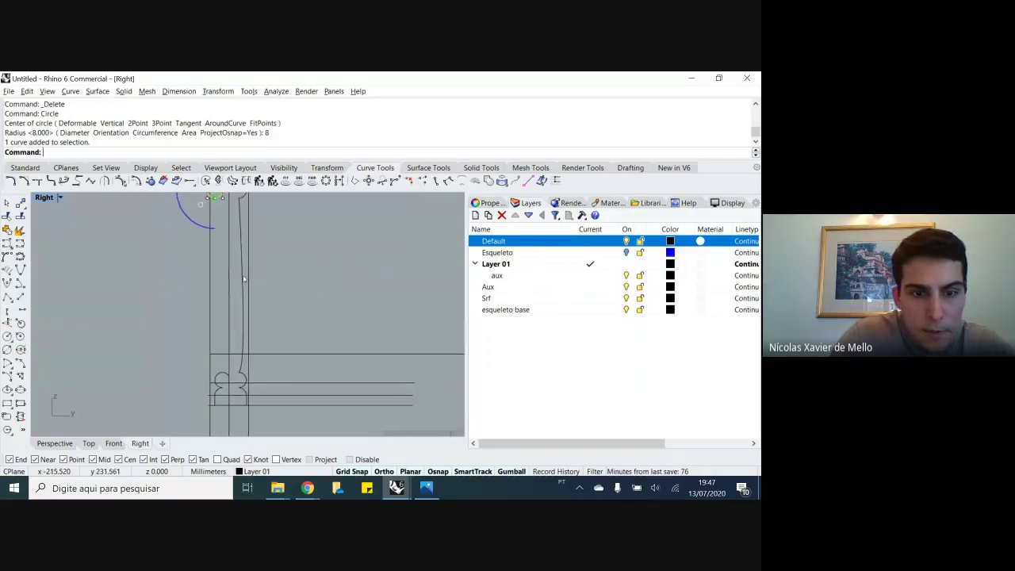
Delete the shifted circle at the middle bead's guide line
{"action": "scroll", "coordinate": [219, 389], "scroll_direction": "down", "scroll_amount": 2}
{"action": "scroll", "coordinate": [202, 229], "scroll_direction": "up", "scroll_amount": 1}
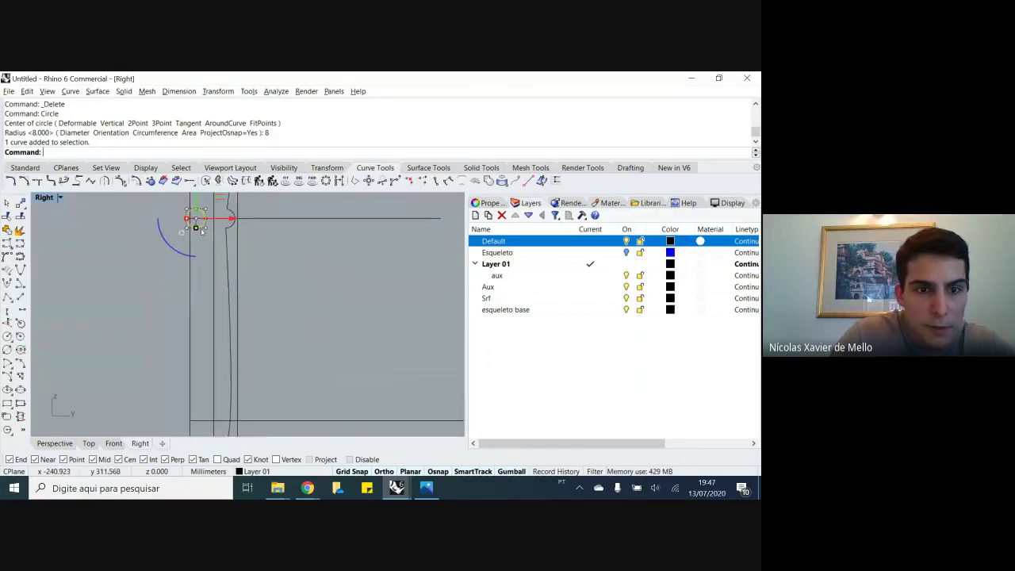
{"action": "key", "text": "Delete"}
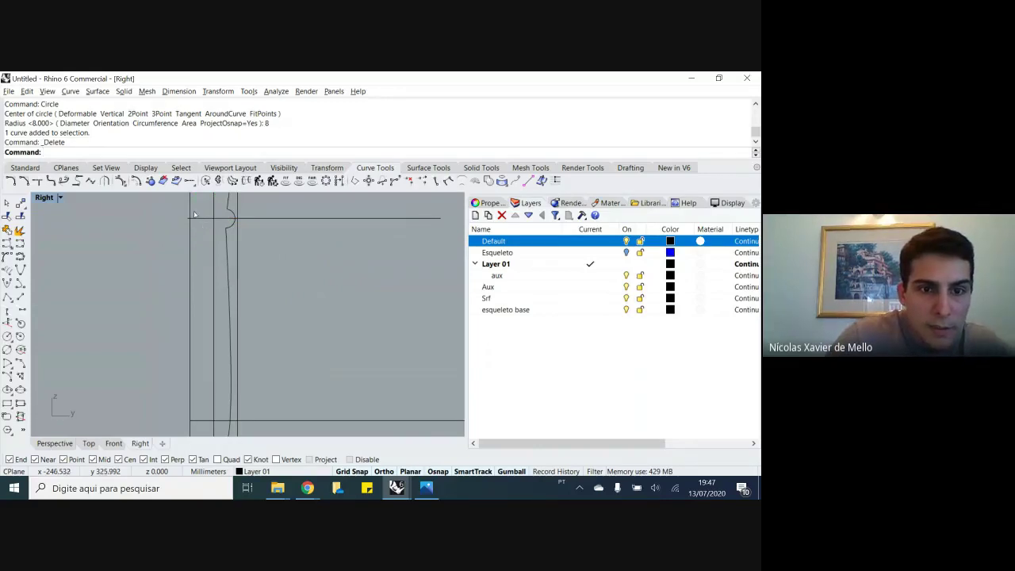
{"action": "scroll", "coordinate": [214, 231], "scroll_direction": "up", "scroll_amount": 3}
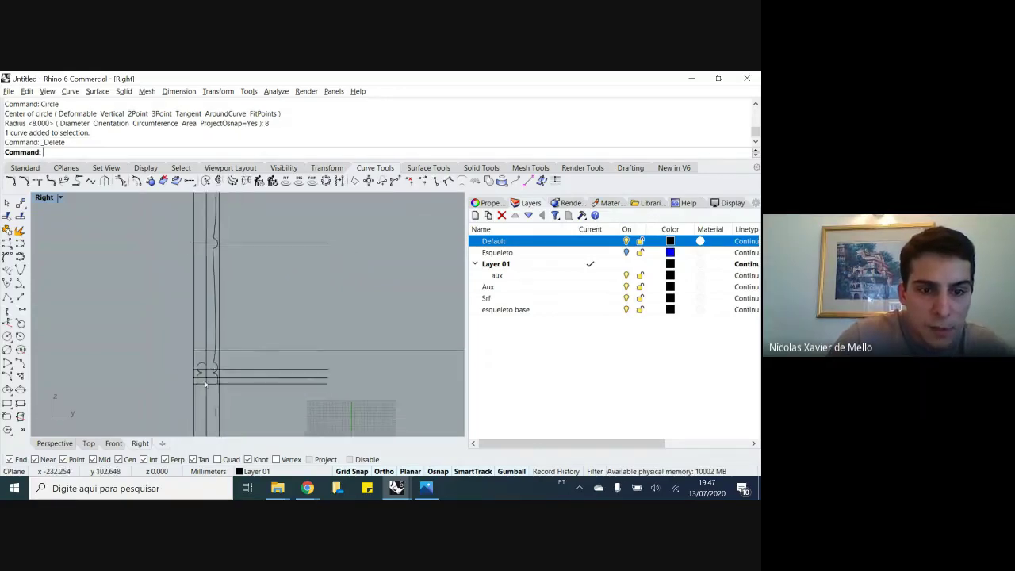
{"action": "left_click", "coordinate": [198, 349]}
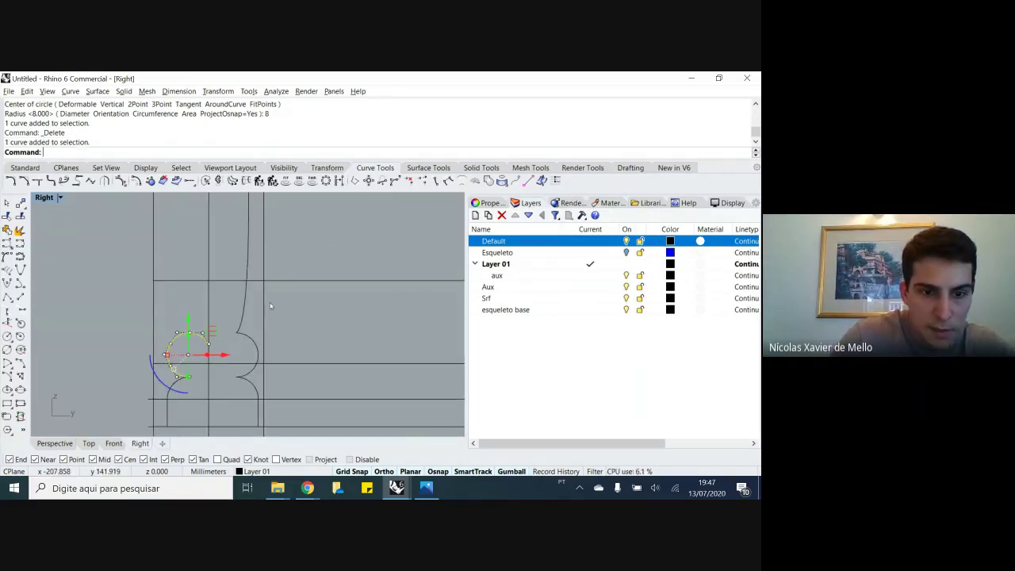
{"action": "type", "text": "Line"}
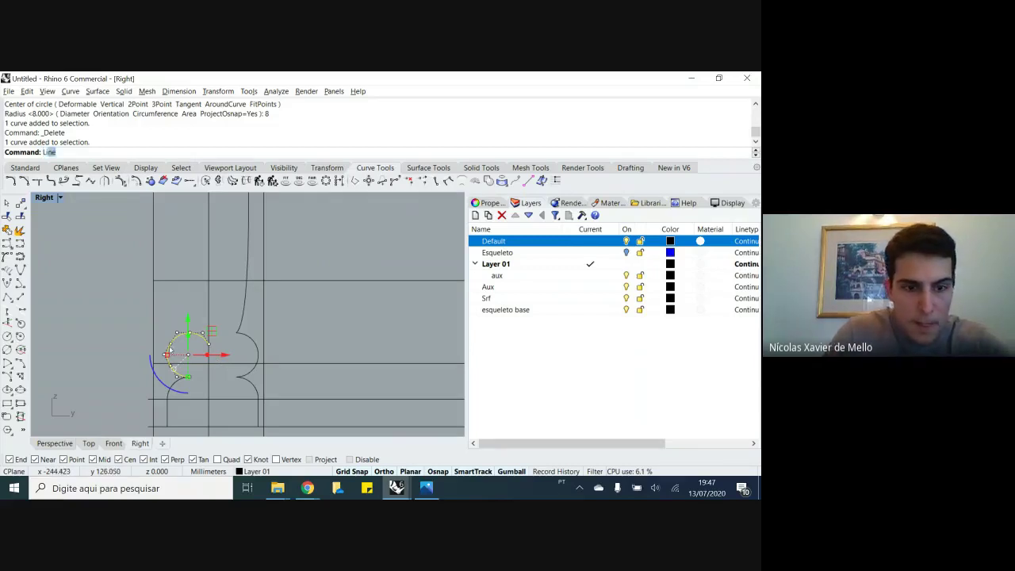
{"action": "key", "text": "Return"}
{"action": "left_click", "coordinate": [170, 358]}
{"action": "key", "text": "Escape"}
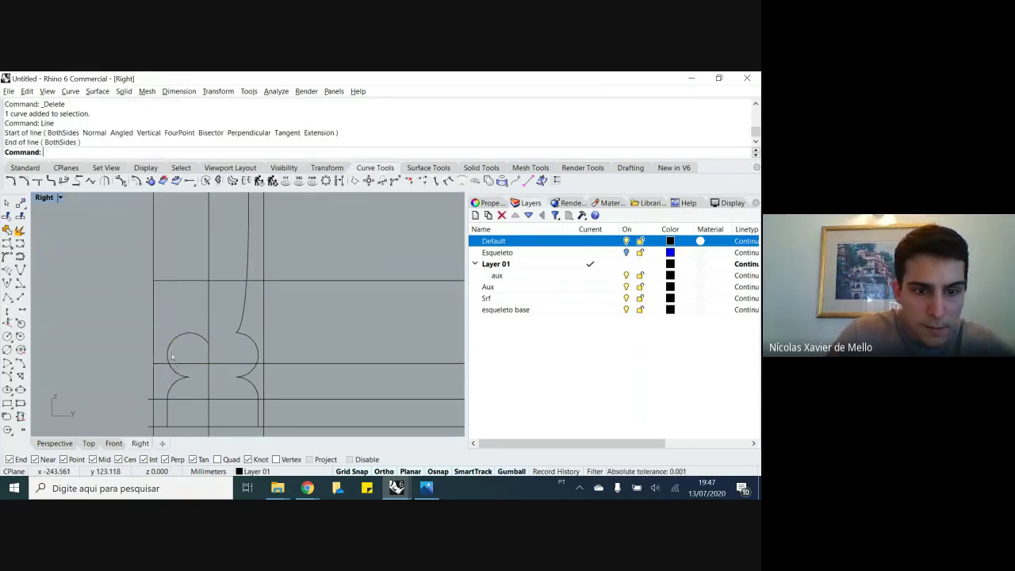
Copy the lower trimmed arc from its bottom end up onto the guide line at the middle bead, keeping it vertically aligned
{"action": "scroll", "coordinate": [162, 369], "scroll_direction": "up", "scroll_amount": 2}
{"action": "left_click", "coordinate": [162, 371]}
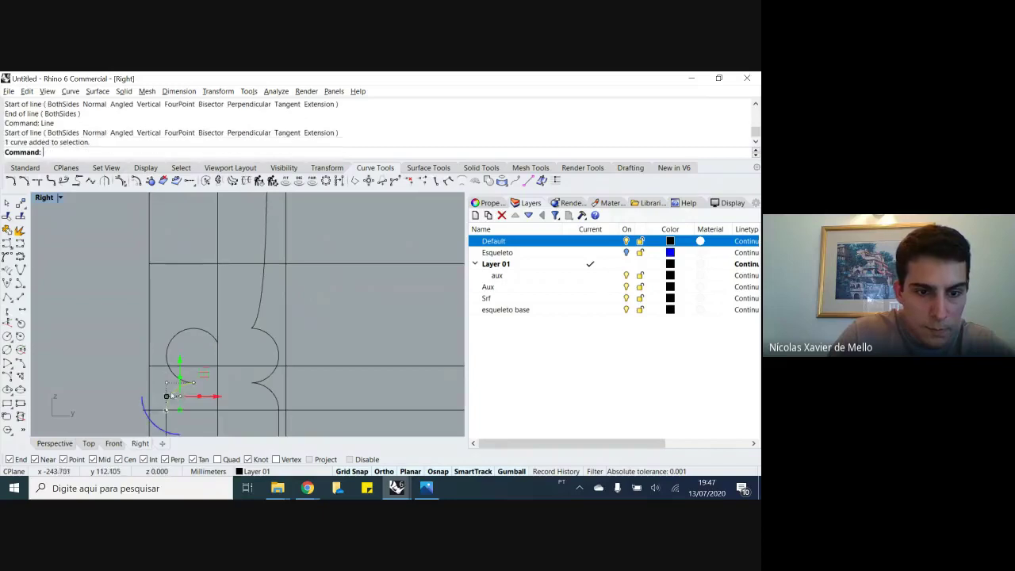
{"action": "scroll", "coordinate": [170, 374], "scroll_direction": "down", "scroll_amount": 2}
{"action": "type", "text": "copy"}
{"action": "key", "text": "Return"}
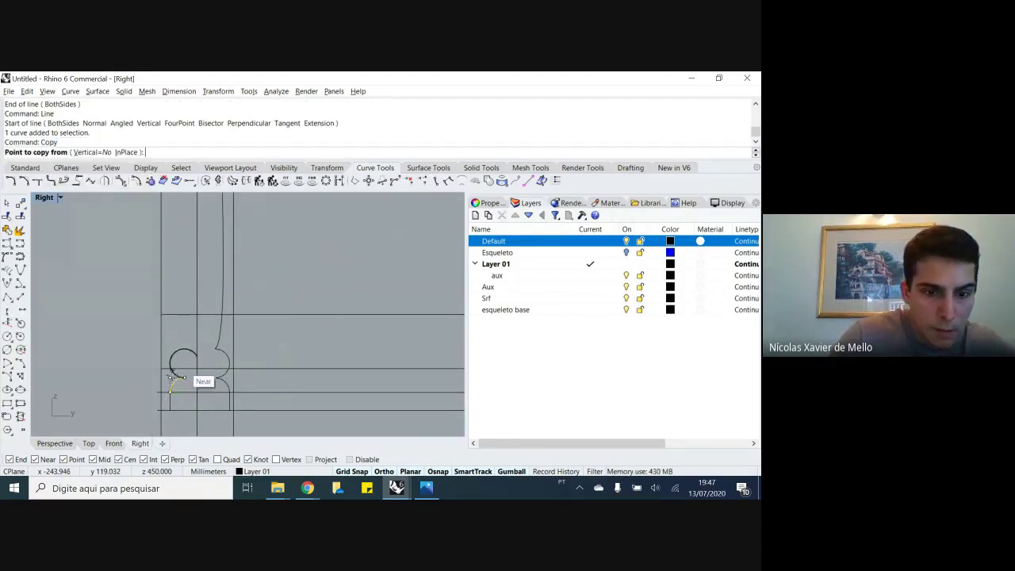
{"action": "left_click", "coordinate": [170, 394]}
{"action": "scroll", "coordinate": [194, 372], "scroll_direction": "down", "scroll_amount": 2}
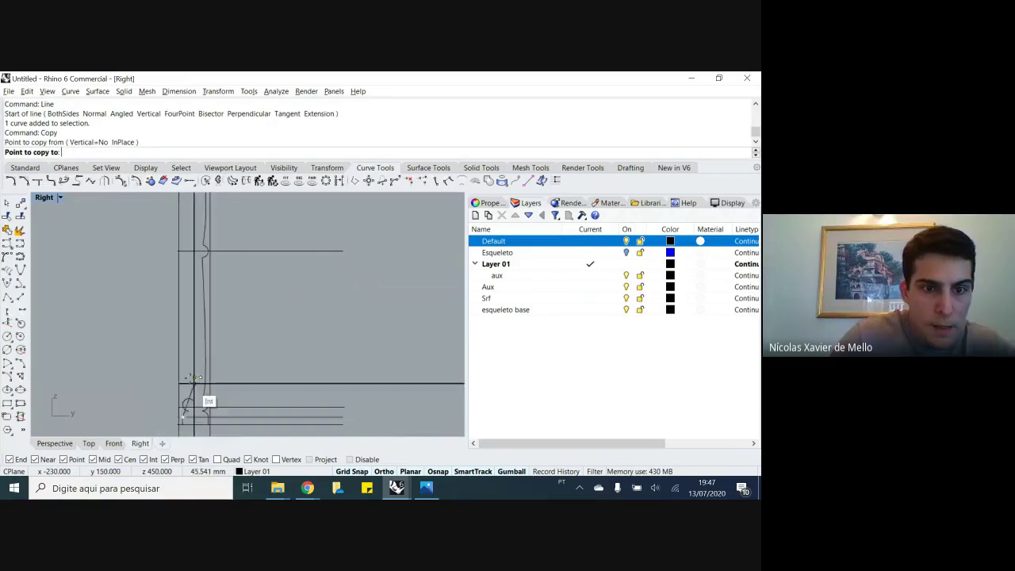
{"action": "scroll", "coordinate": [176, 247], "scroll_direction": "up", "scroll_amount": 3}
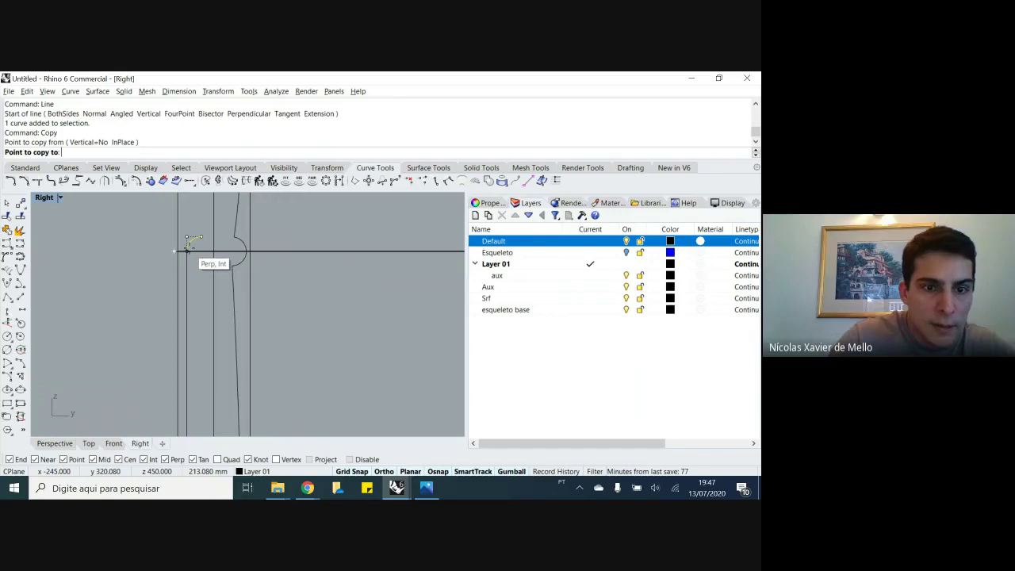
{"action": "left_click", "coordinate": [185, 249]}
{"action": "key", "text": "Return"}
{"action": "scroll", "coordinate": [172, 257], "scroll_direction": "up", "scroll_amount": 3}
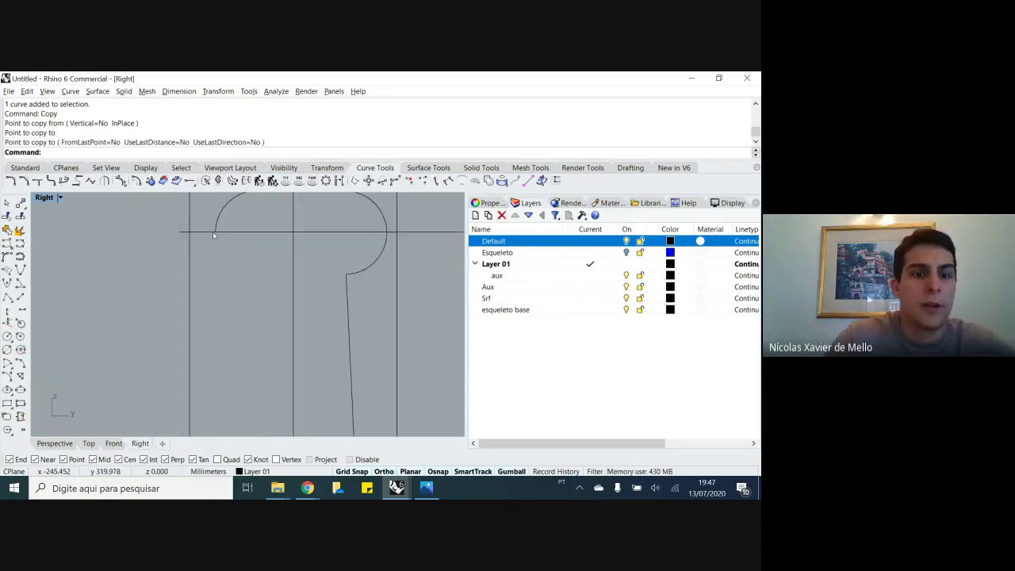
Try to untrim the copied arc at the middle bead to recover its full circle
{"action": "scroll", "coordinate": [222, 245], "scroll_direction": "down", "scroll_amount": 5}
{"action": "right_click_drag", "start_coordinate": [223, 245], "coordinate": [222, 260]}
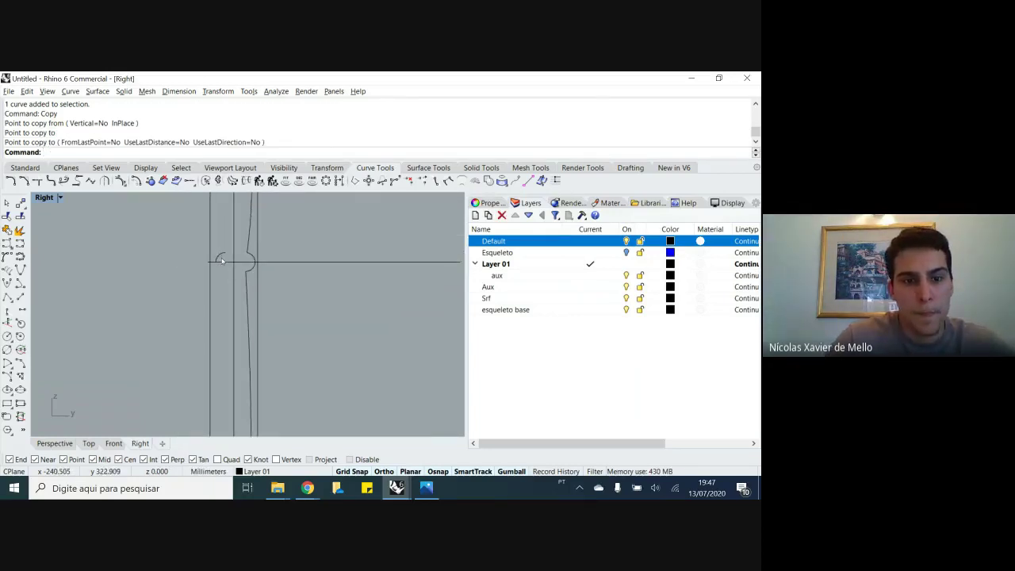
{"action": "type", "text": "untrim"}
{"action": "key", "text": "Return"}
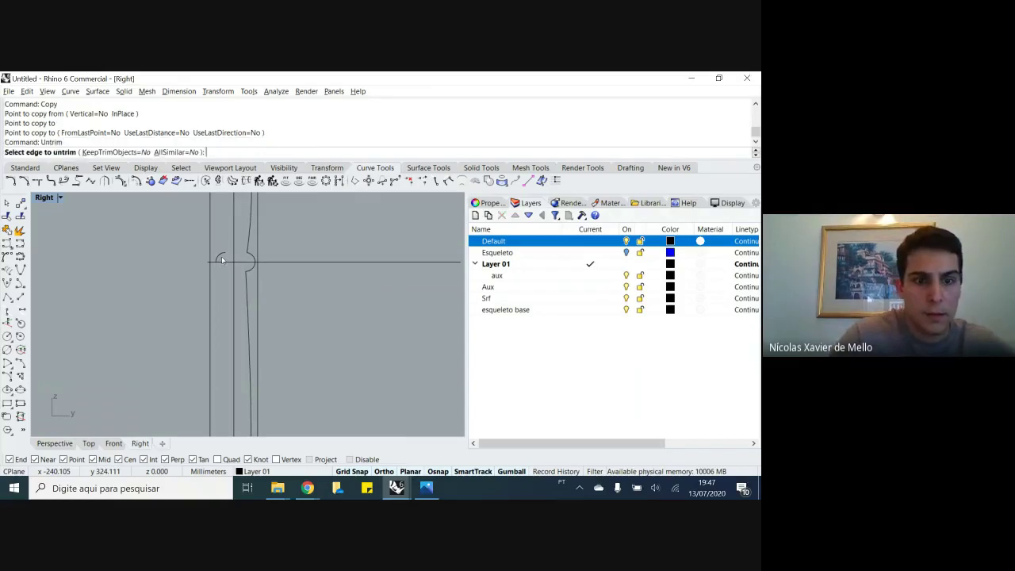
{"action": "left_click", "coordinate": [221, 257]}
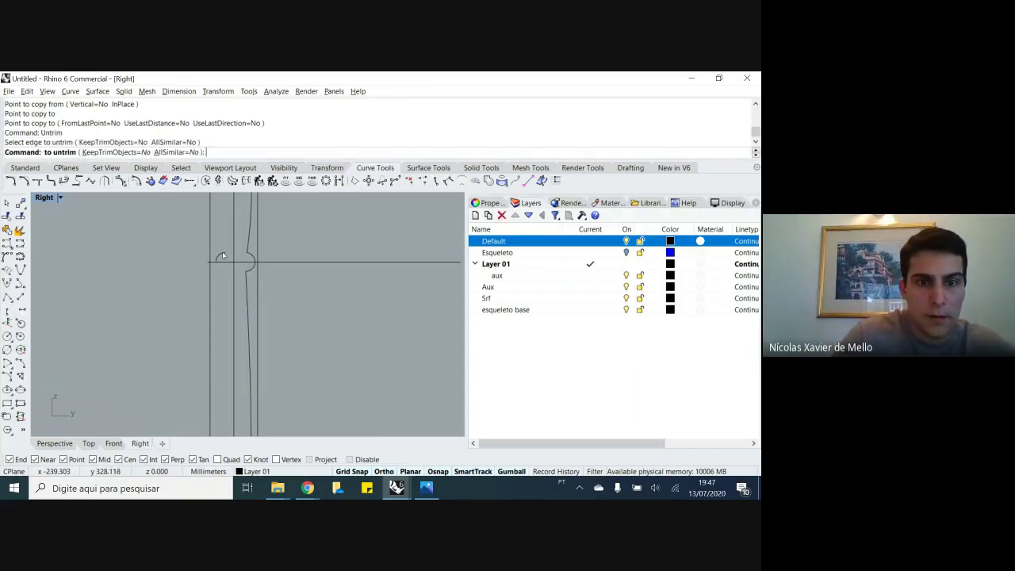
Draw a circle of radius 8 mm centred where the leg's axis crosses the middle bead's guide line
{"action": "scroll", "coordinate": [233, 263], "scroll_direction": "up", "scroll_amount": 3}
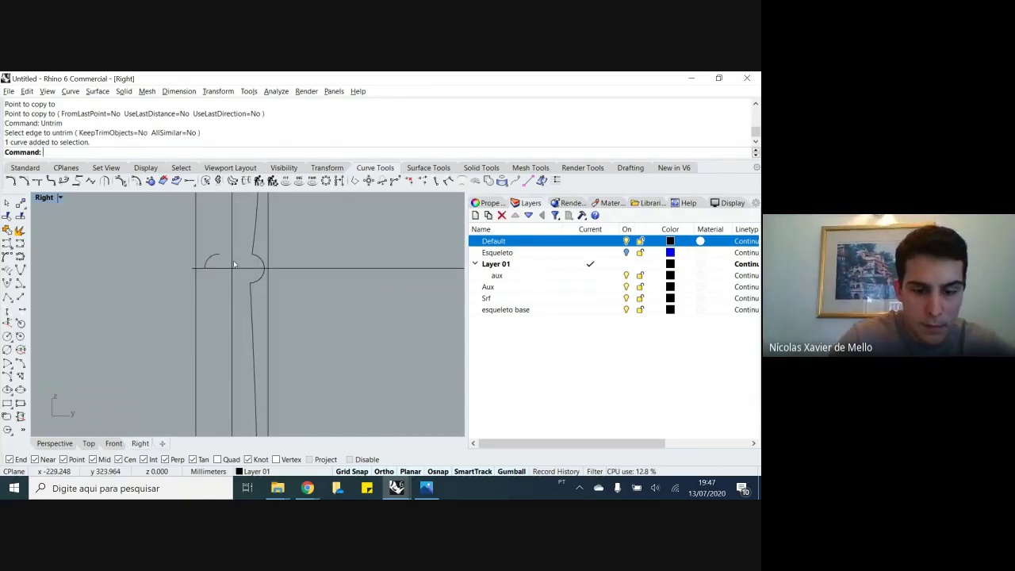
{"action": "type", "text": "circle"}
{"action": "key", "text": "Return"}
{"action": "left_click", "coordinate": [232, 268]}
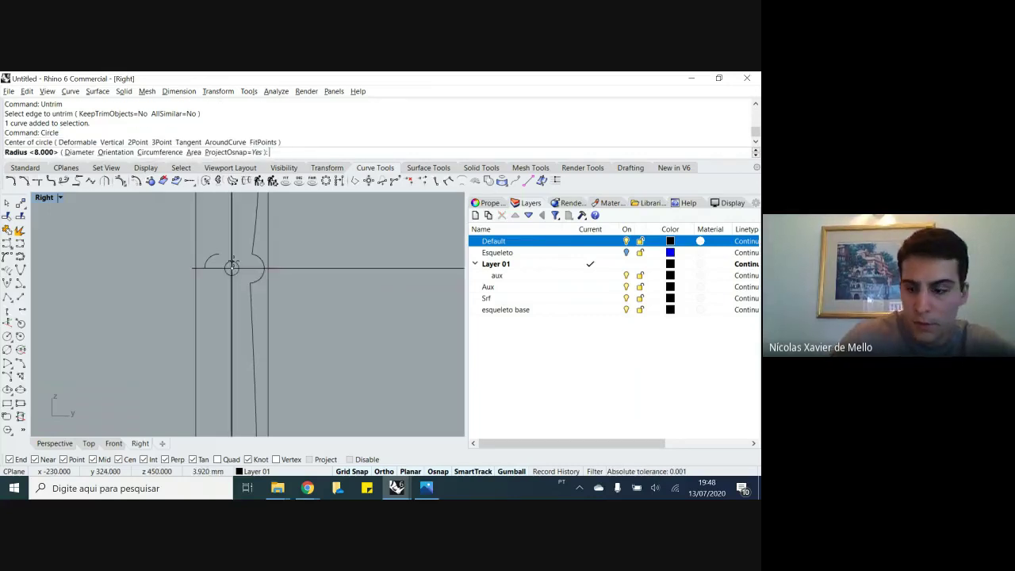
{"action": "left_click", "coordinate": [246, 264]}
{"action": "left_click", "coordinate": [247, 264]}
Copy the circle along the guide line so its outer edge meets the lower end of the copied arc
{"action": "type", "text": "c"}
{"action": "key", "text": "Return"}
{"action": "left_click", "coordinate": [232, 269]}
{"action": "left_click", "coordinate": [205, 265]}
{"action": "key", "text": "Return"}
Delete the copied arc and the original circle centred on the axis, keeping only the offset circle at the middle bead
{"action": "left_click", "coordinate": [206, 262]}
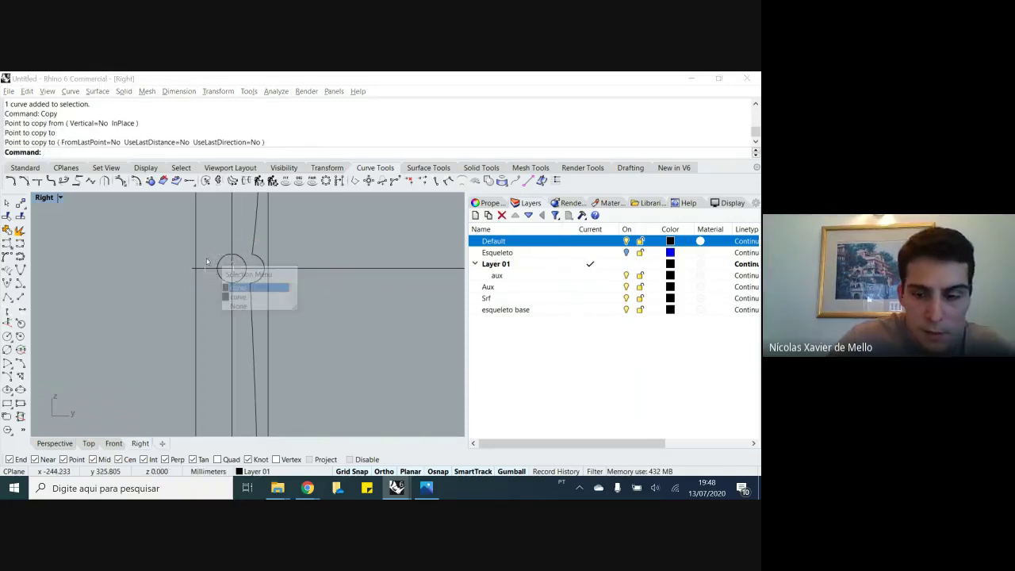
{"action": "left_click", "coordinate": [230, 294]}
{"action": "key", "text": "Delete"}
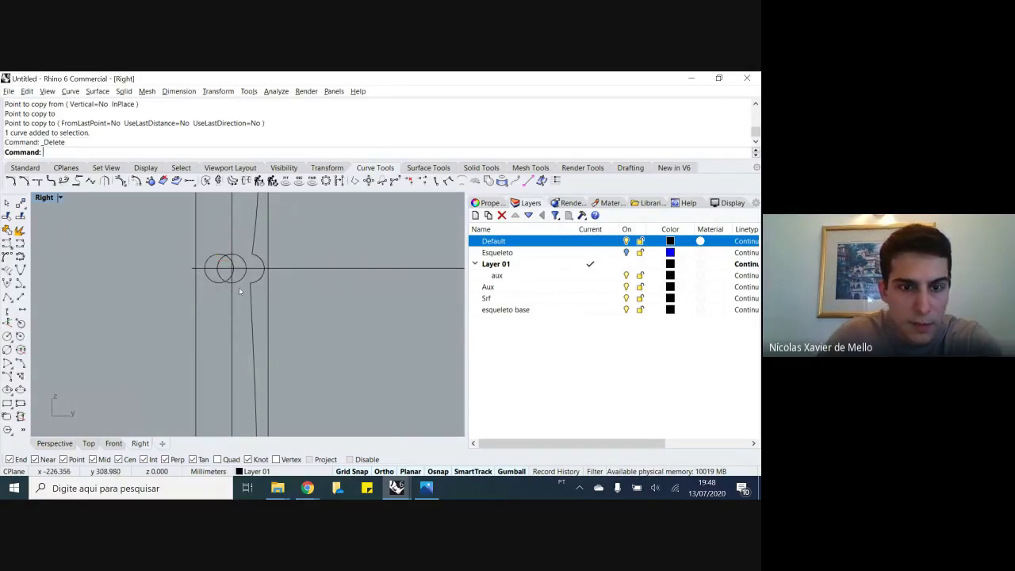
{"action": "left_click", "coordinate": [240, 280]}
{"action": "key", "text": "Delete"}
{"action": "right_click_drag", "start_coordinate": [240, 281], "coordinate": [238, 254]}
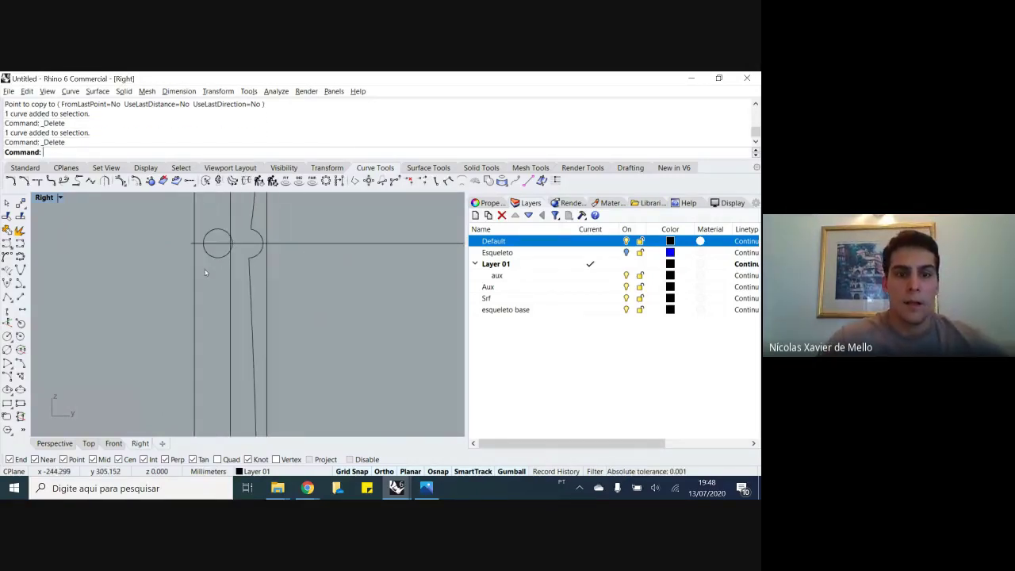
{"action": "left_click", "coordinate": [252, 317]}
{"action": "scroll", "coordinate": [280, 347], "scroll_direction": "down", "scroll_amount": 2}
{"action": "scroll", "coordinate": [280, 347], "scroll_direction": "down", "scroll_amount": 3}
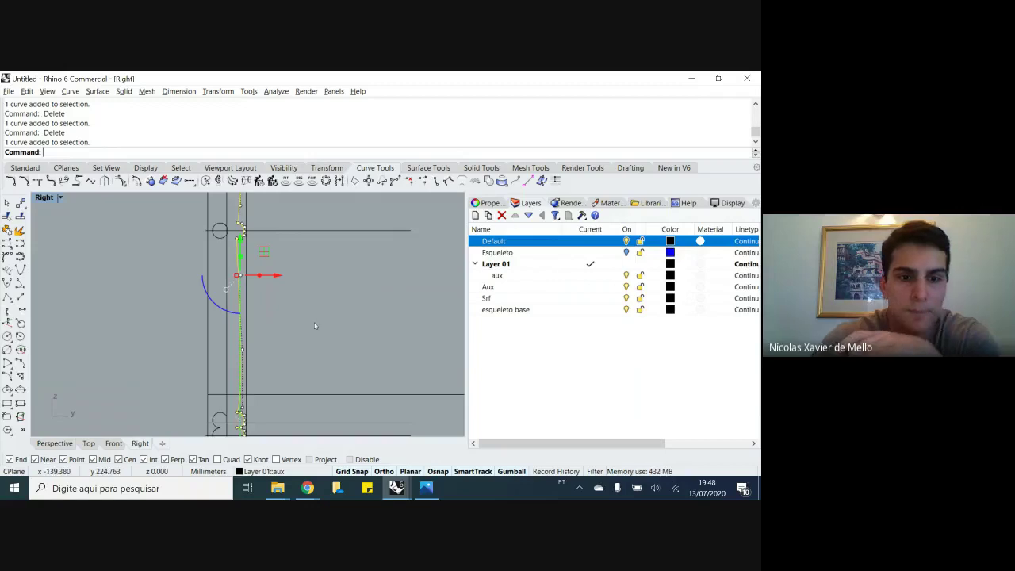
{"action": "key", "text": "Escape"}
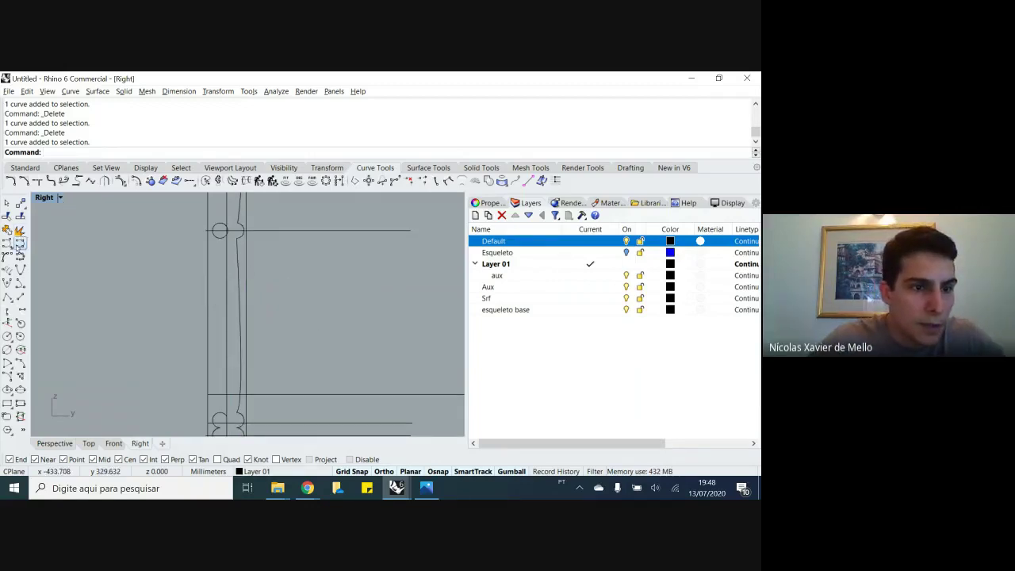
Draw a degree-3 control point curve from the middle circle's bottom to the lower circle's top, with one control point midway between them
{"action": "left_click", "coordinate": [7, 243]}
{"action": "scroll", "coordinate": [225, 245], "scroll_direction": "up", "scroll_amount": 2}
{"action": "left_click", "coordinate": [214, 239]}
{"action": "scroll", "coordinate": [210, 252], "scroll_direction": "down", "scroll_amount": 3}
{"action": "scroll", "coordinate": [206, 269], "scroll_direction": "up", "scroll_amount": 2}
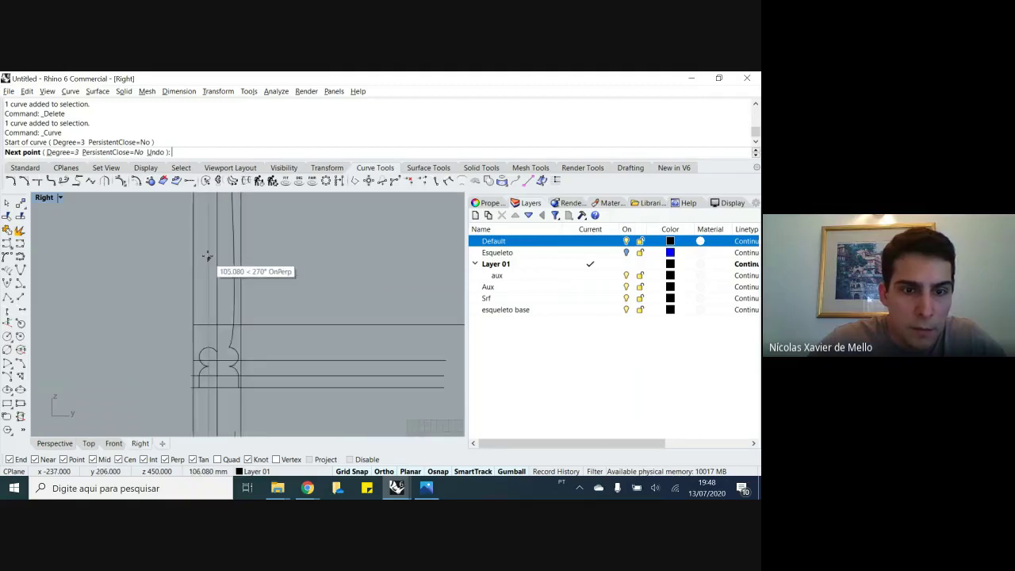
{"action": "left_click", "coordinate": [209, 253]}
{"action": "left_click", "coordinate": [208, 353]}
{"action": "key", "text": "Return"}
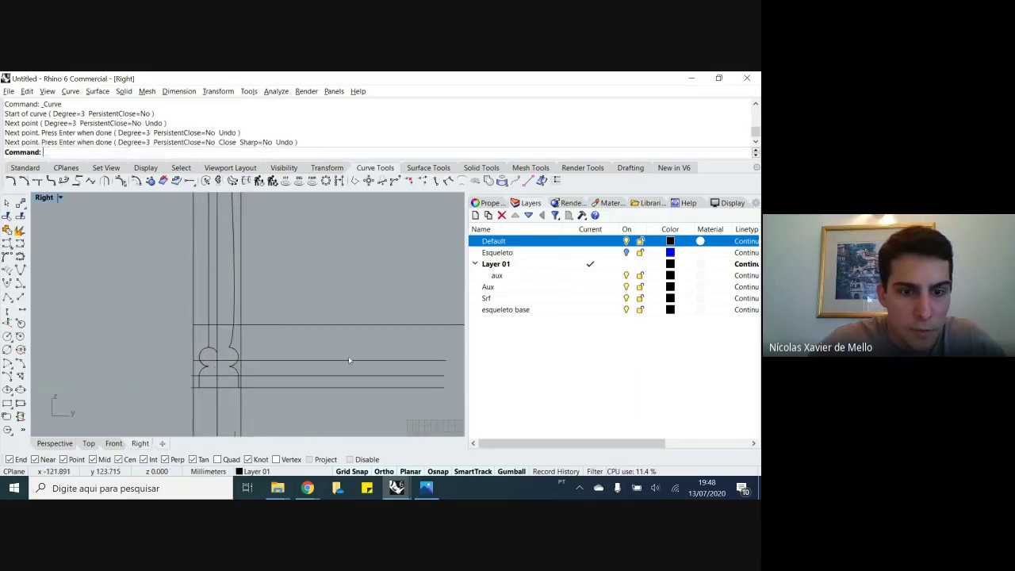
Pull the new curve's middle control point horizontally outward to the leg's outer vertical line, bowing the curve
{"action": "right_click_drag", "start_coordinate": [213, 239], "coordinate": [213, 266]}
{"action": "left_click", "coordinate": [210, 264]}
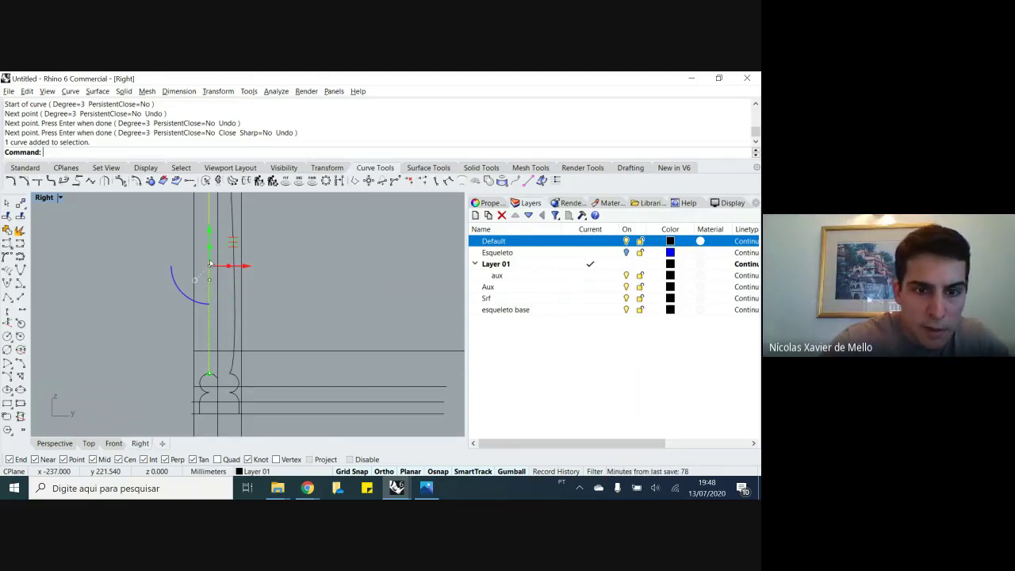
{"action": "key", "text": "Escape"}
{"action": "left_click", "coordinate": [197, 294]}
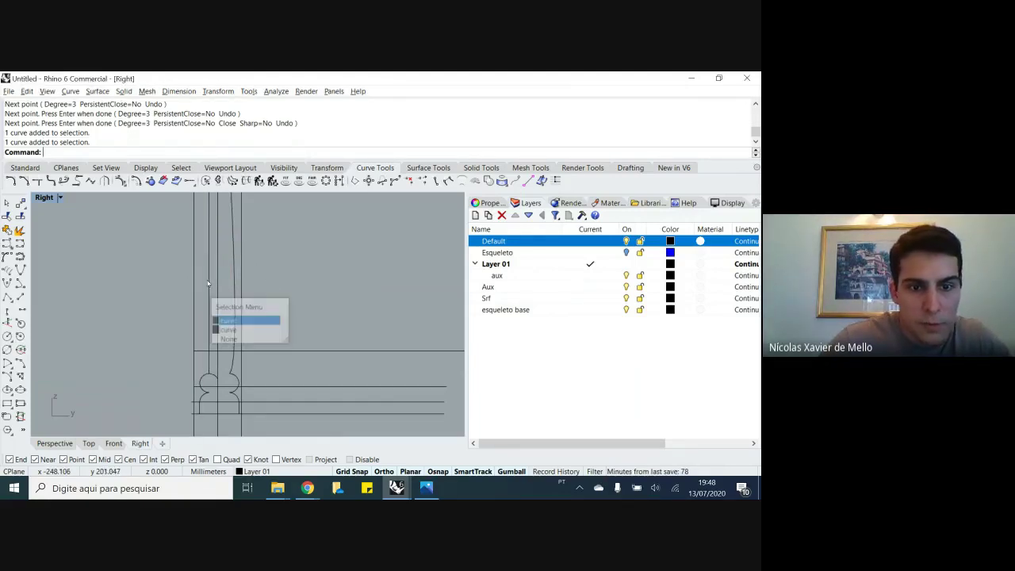
{"action": "scroll", "coordinate": [259, 286], "scroll_direction": "down", "scroll_amount": 5}
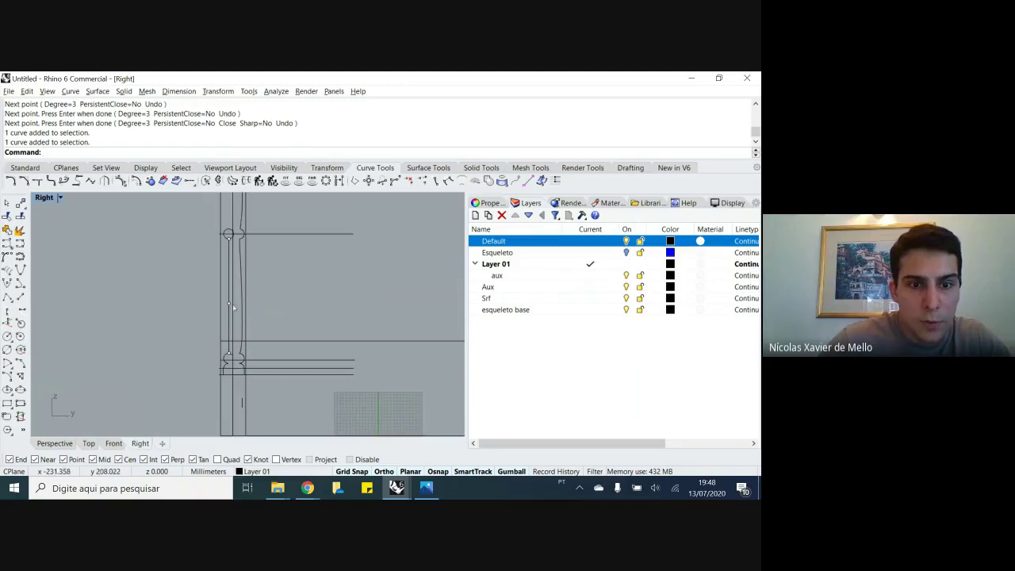
{"action": "left_click", "coordinate": [230, 305]}
{"action": "left_click_drag", "start_coordinate": [261, 302], "coordinate": [267, 303]}
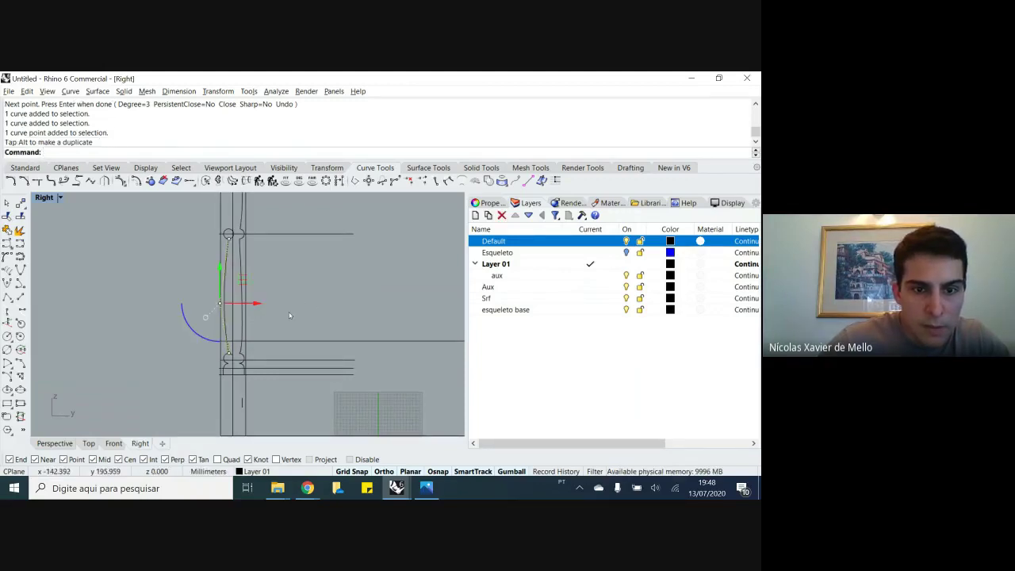
Lower the curve's middle control point along the leg's outer vertical line, shifting the bulge toward the lower bead like the reference profile
{"action": "left_click", "coordinate": [237, 320]}
{"action": "scroll", "coordinate": [245, 301], "scroll_direction": "up", "scroll_amount": 2}
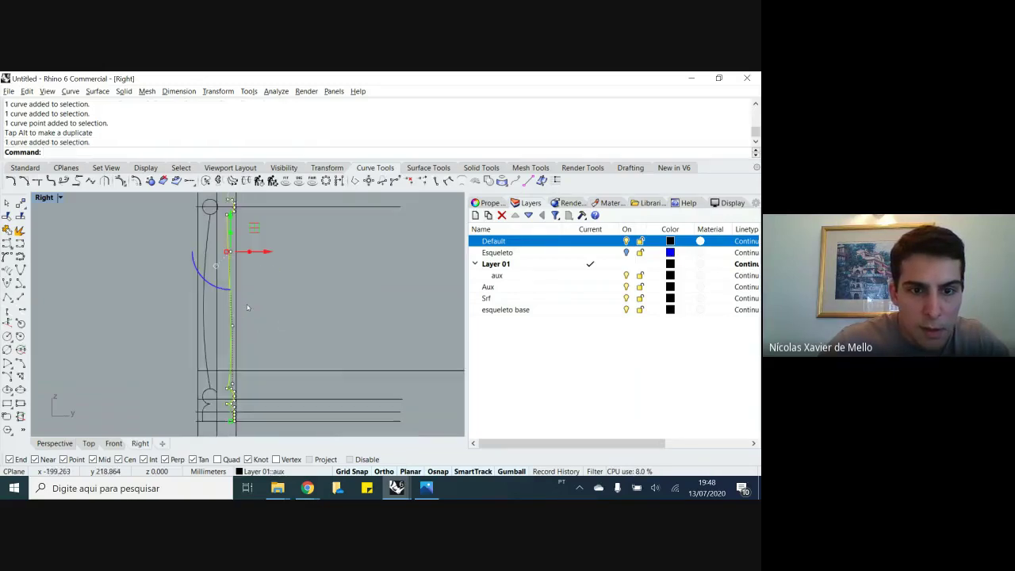
{"action": "left_click", "coordinate": [245, 302]}
{"action": "left_click", "coordinate": [206, 261]}
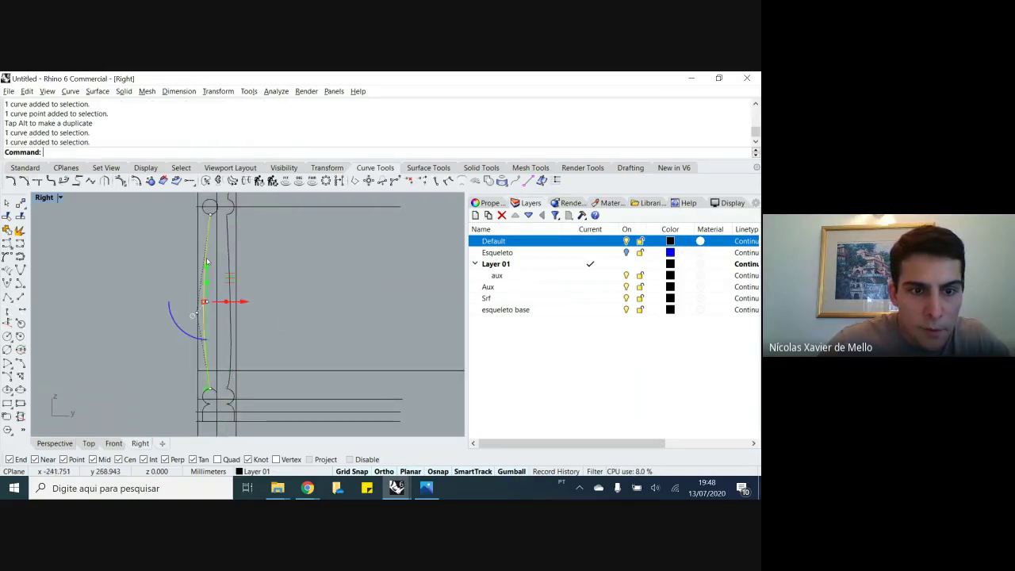
{"action": "key", "text": "Escape"}
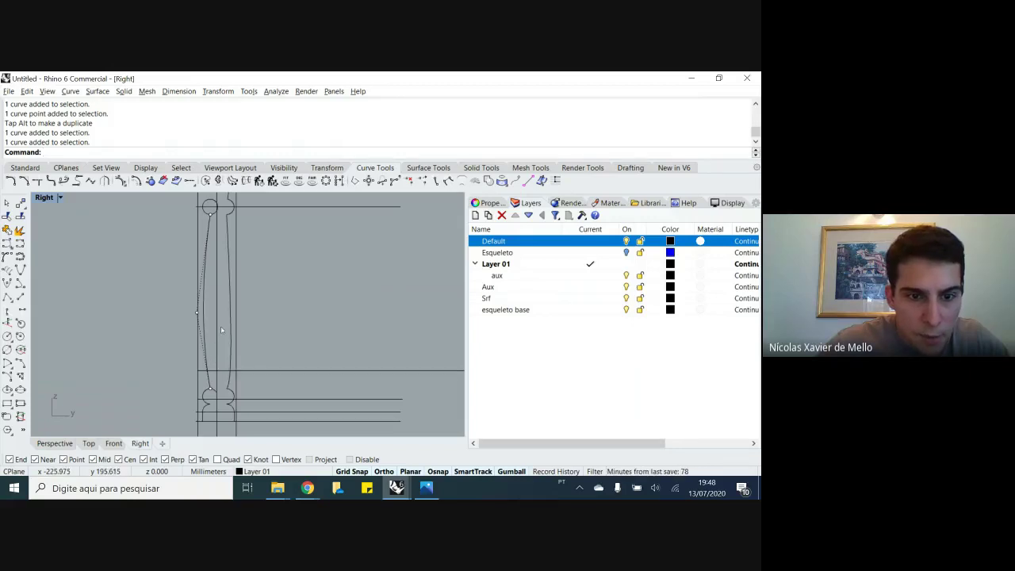
{"action": "left_click", "coordinate": [198, 315]}
{"action": "left_click_drag", "start_coordinate": [198, 314], "coordinate": [197, 356]}
{"action": "key", "text": "Escape"}
{"action": "left_click", "coordinate": [205, 269]}
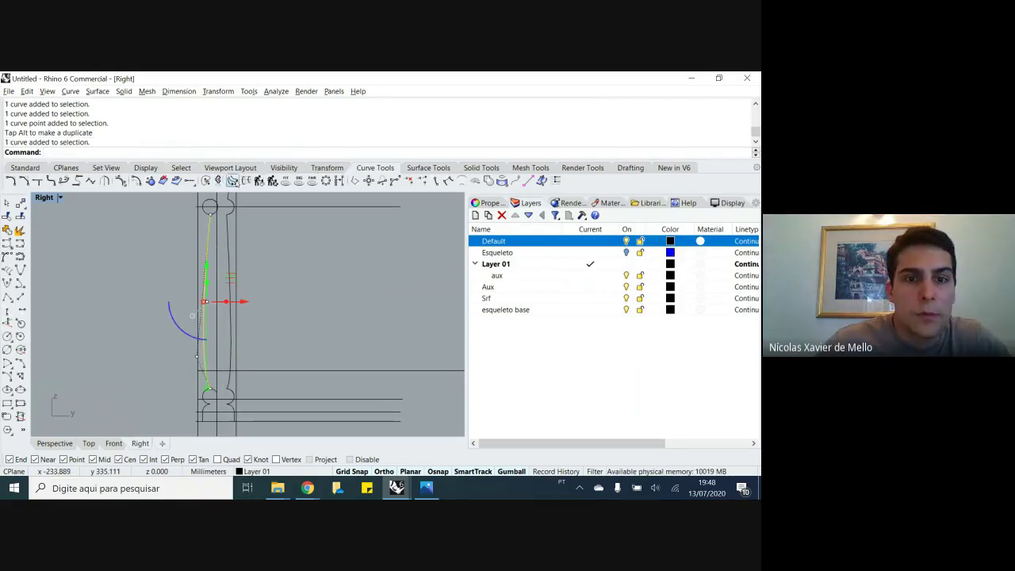
Rebuild the long curve between the middle and lower beads with 4 points at degree 2, and nudge its upper control point
{"action": "left_click", "coordinate": [259, 180]}
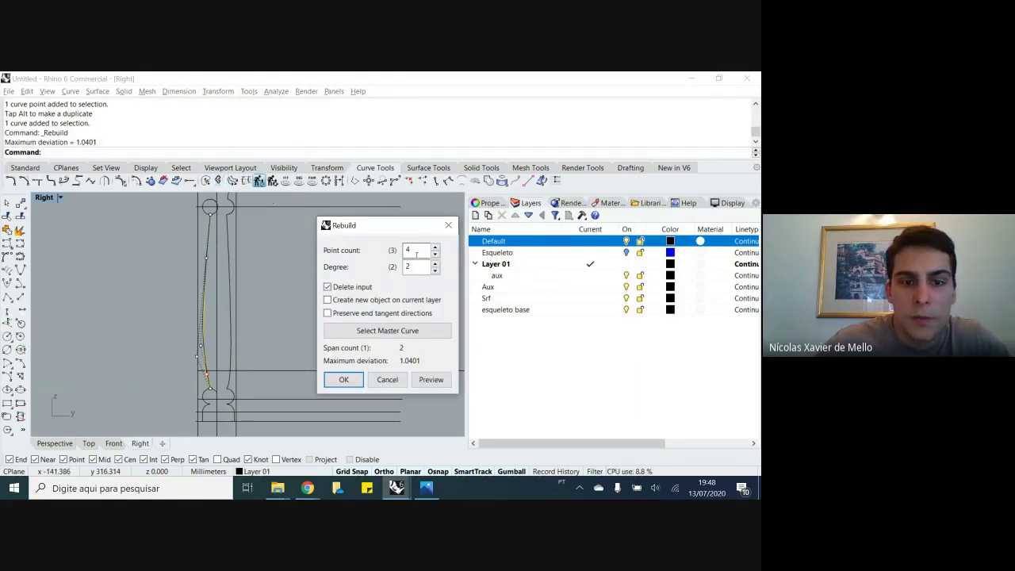
{"action": "left_click", "coordinate": [344, 380]}
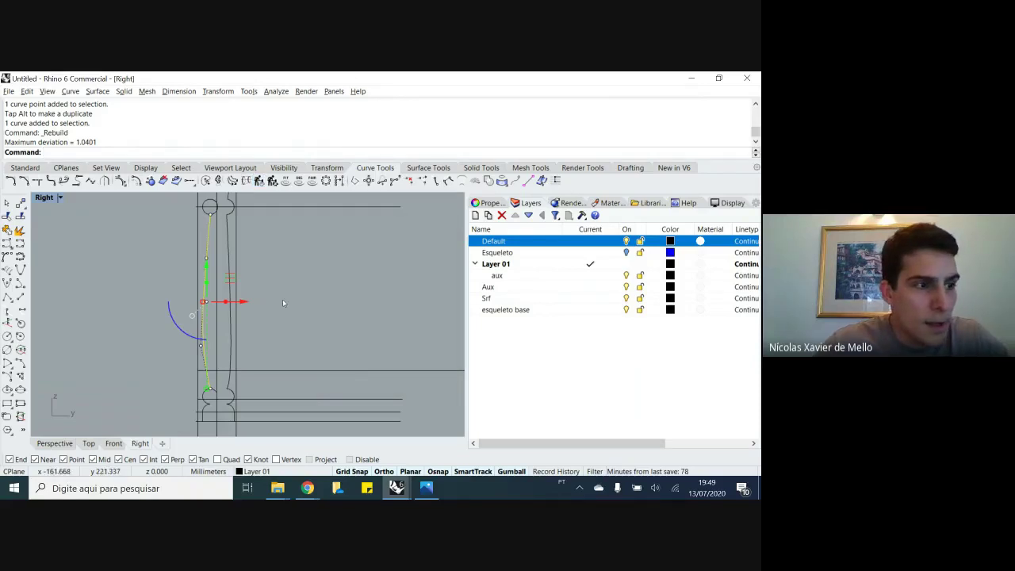
{"action": "scroll", "coordinate": [218, 319], "scroll_direction": "up", "scroll_amount": 3}
{"action": "left_click", "coordinate": [217, 319]}
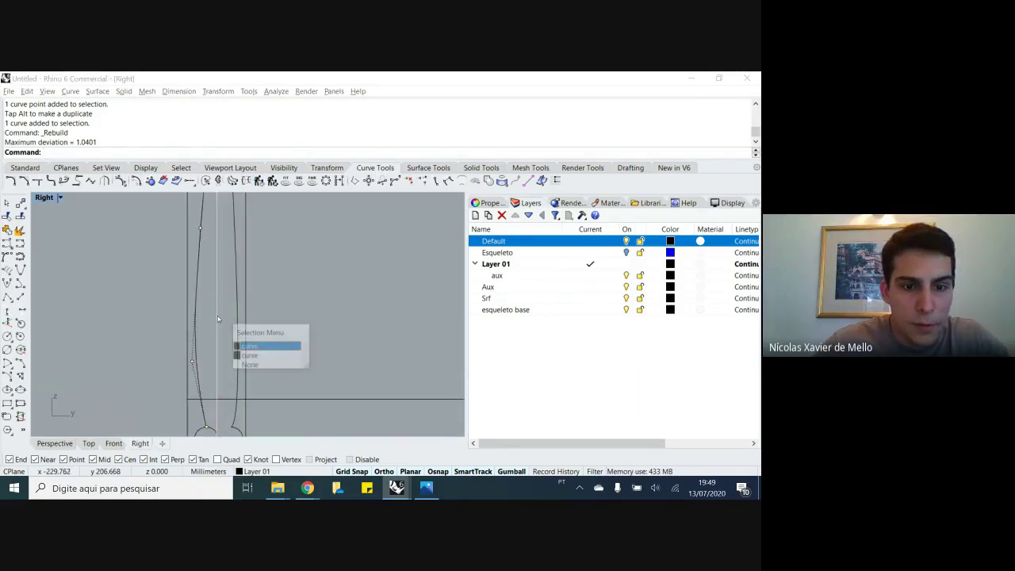
{"action": "left_click", "coordinate": [201, 227]}
{"action": "left_click_drag", "start_coordinate": [202, 207], "coordinate": [204, 212]}
Shift a control point of the rebuilt curve horizontally to refine the bulge against the reference profile
{"action": "scroll", "coordinate": [305, 307], "scroll_direction": "down", "scroll_amount": 4}
{"action": "left_click", "coordinate": [253, 286]}
{"action": "scroll", "coordinate": [244, 286], "scroll_direction": "up", "scroll_amount": 3}
{"action": "left_click", "coordinate": [242, 284]}
{"action": "left_click_drag", "start_coordinate": [242, 283], "coordinate": [265, 283]}
{"action": "left_click", "coordinate": [358, 310]}
{"action": "scroll", "coordinate": [359, 310], "scroll_direction": "down", "scroll_amount": 3}
{"action": "scroll", "coordinate": [359, 329], "scroll_direction": "right", "scroll_amount": 1}
{"action": "scroll", "coordinate": [317, 408], "scroll_direction": "up", "scroll_amount": 2}
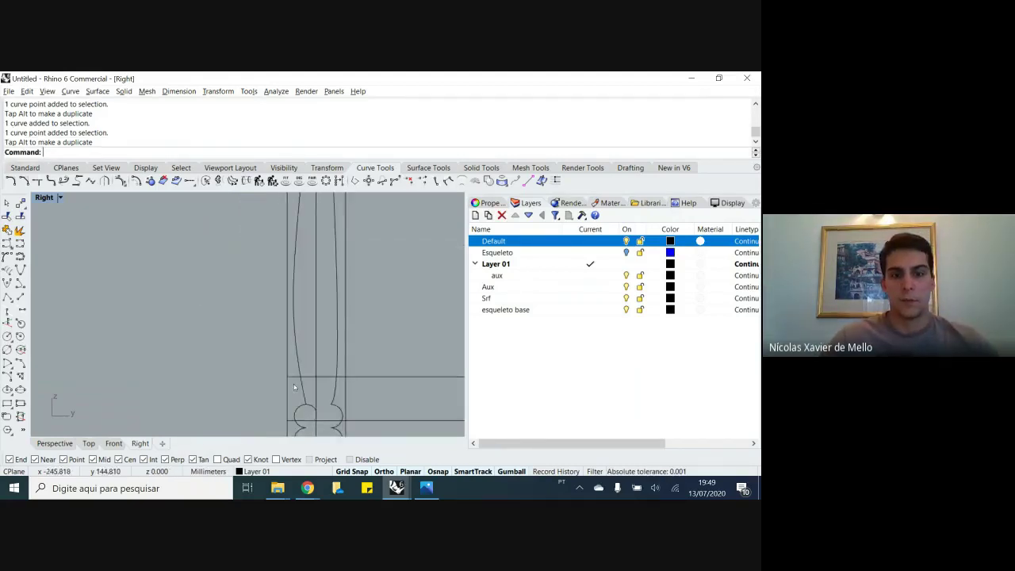
Trim the overlap where the long curve meets the lower bead's circle
{"action": "left_click", "coordinate": [311, 403]}
{"action": "type", "text": "tr"}
{"action": "key", "text": "Return"}
{"action": "left_click", "coordinate": [315, 402]}
{"action": "scroll", "coordinate": [330, 328], "scroll_direction": "down", "scroll_amount": 3}
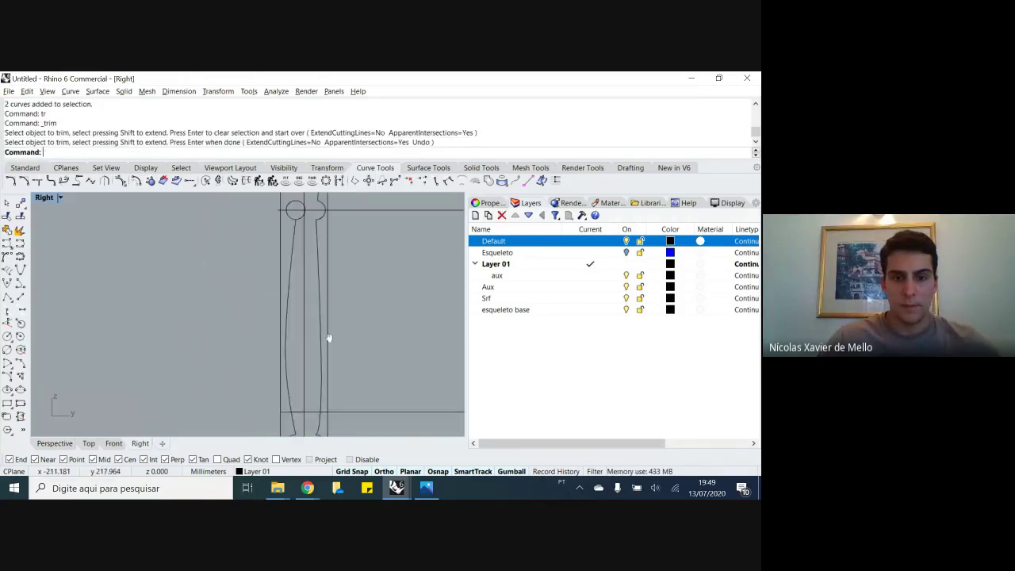
Move the long curve's upper endpoint outward along the underside of the middle circle
{"action": "scroll", "coordinate": [301, 325], "scroll_direction": "up", "scroll_amount": 8}
{"action": "right_click_drag", "start_coordinate": [283, 318], "coordinate": [282, 323]}
{"action": "left_click_drag", "start_coordinate": [308, 316], "coordinate": [302, 346]}
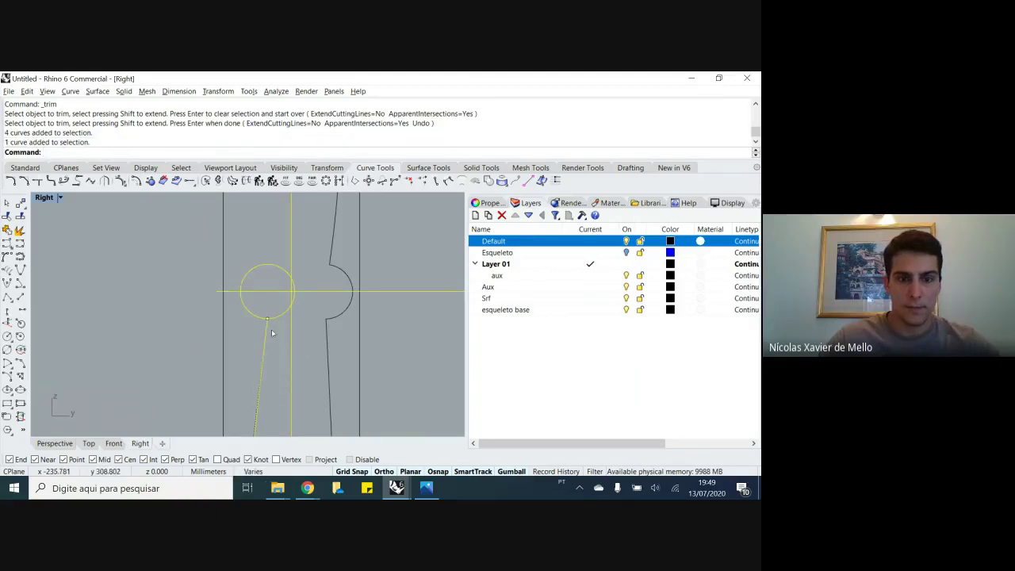
{"action": "key", "text": "Escape"}
{"action": "left_click", "coordinate": [267, 329]}
{"action": "left_click_drag", "start_coordinate": [267, 318], "coordinate": [244, 325]}
Trim away the middle circle's lower inner arc using the circle and the long curve as cutting objects
{"action": "left_click", "coordinate": [264, 318]}
{"action": "key", "text": "Escape"}
{"action": "type", "text": "tr"}
{"action": "key", "text": "Return"}
{"action": "left_click", "coordinate": [262, 338]}
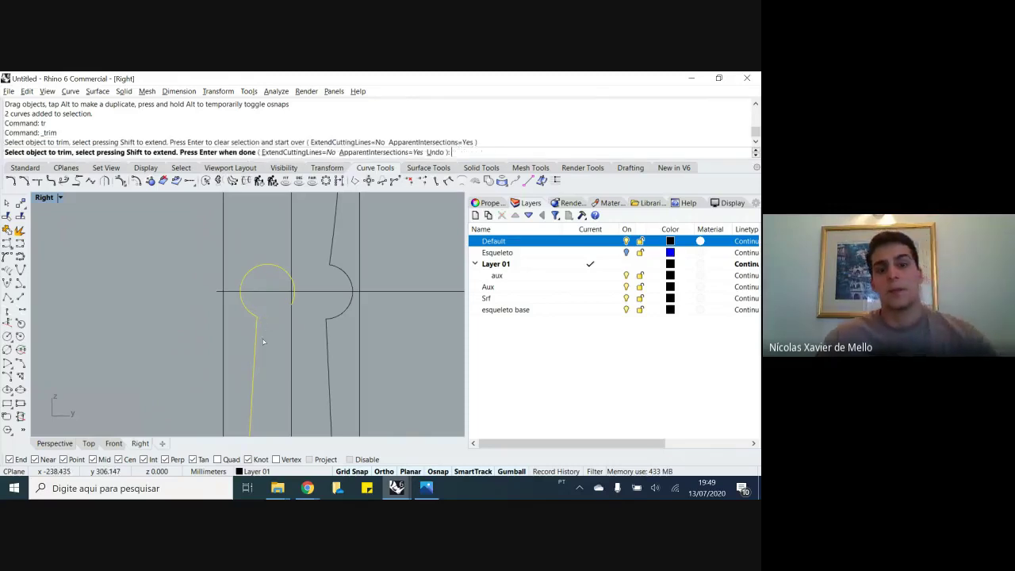
{"action": "scroll", "coordinate": [285, 404], "scroll_direction": "down", "scroll_amount": 1}
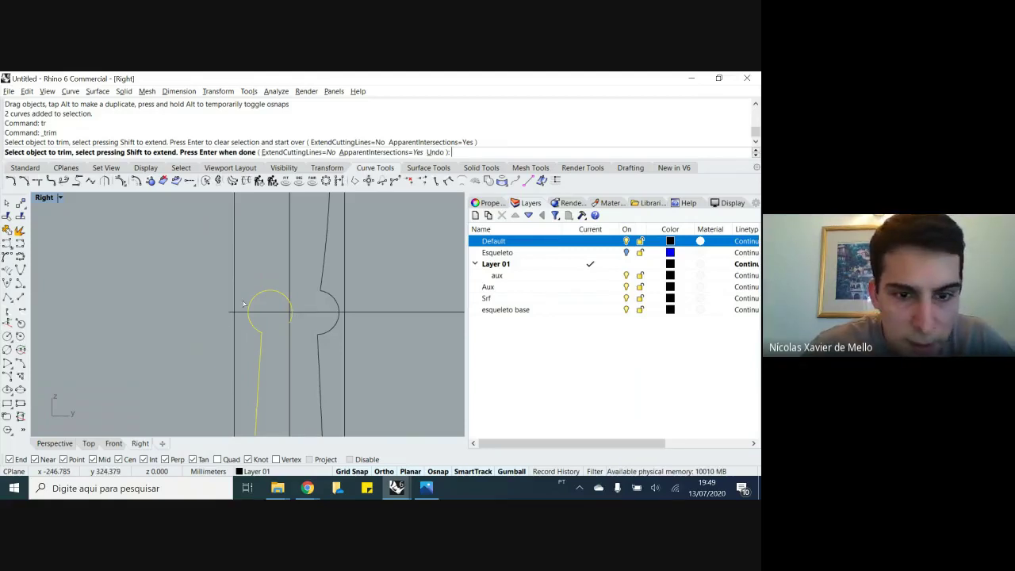
{"action": "key", "text": "ctrl+z"}
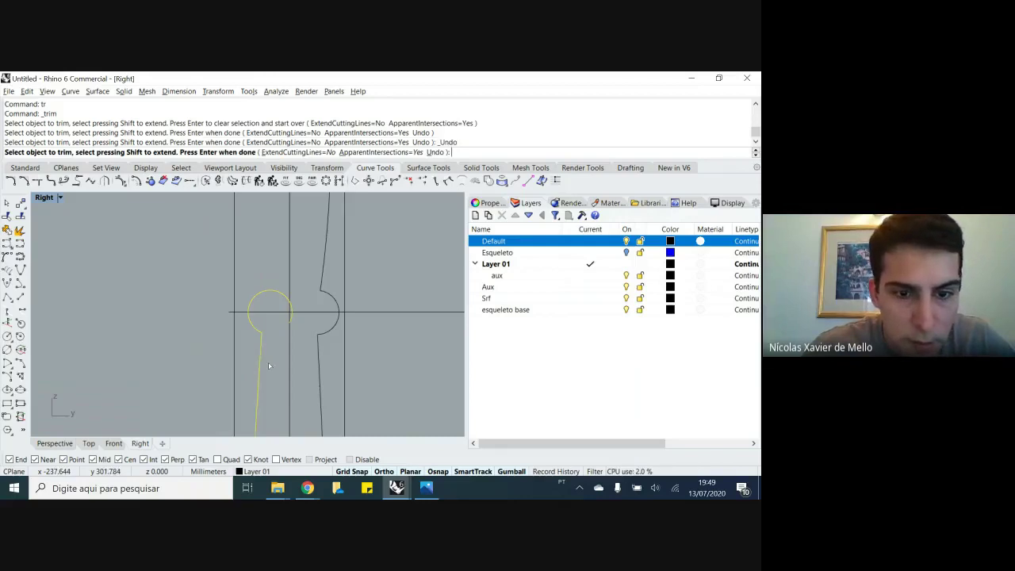
{"action": "key", "text": "Return"}
{"action": "left_click", "coordinate": [262, 341]}
{"action": "key", "text": "Escape"}
{"action": "left_click_drag", "start_coordinate": [372, 254], "coordinate": [190, 377]}
{"action": "left_click", "coordinate": [198, 356]}
{"action": "type", "text": "tr"}
{"action": "key", "text": "Return"}
{"action": "key", "text": "ctrl+a"}
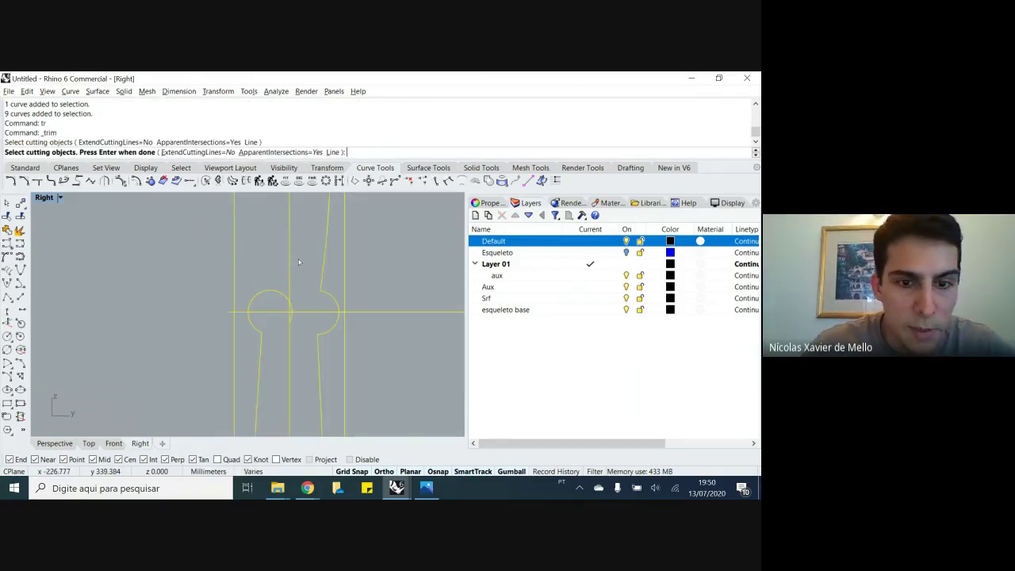
{"action": "key", "text": "Escape"}
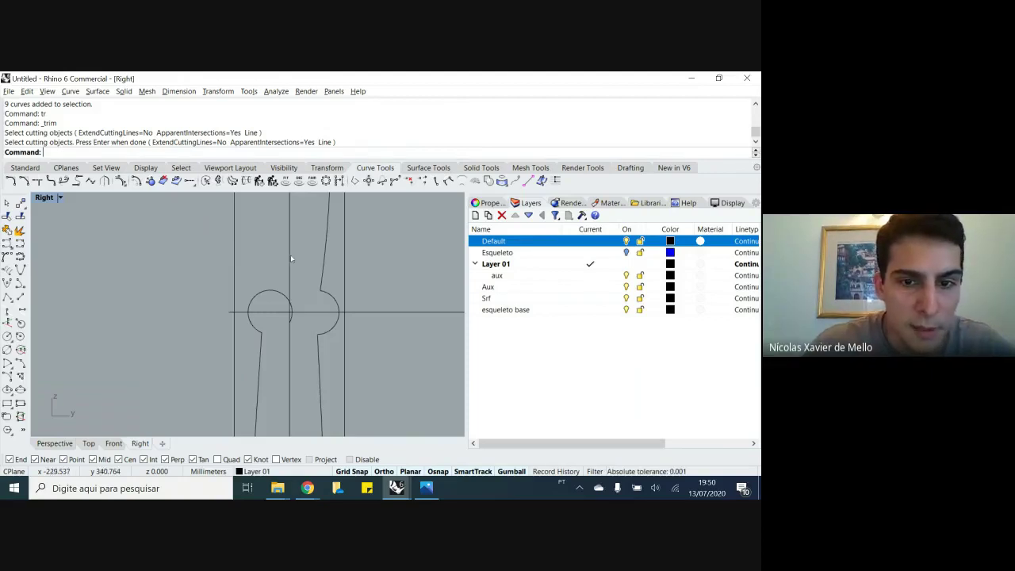
{"action": "left_click_drag", "start_coordinate": [399, 246], "coordinate": [179, 373]}
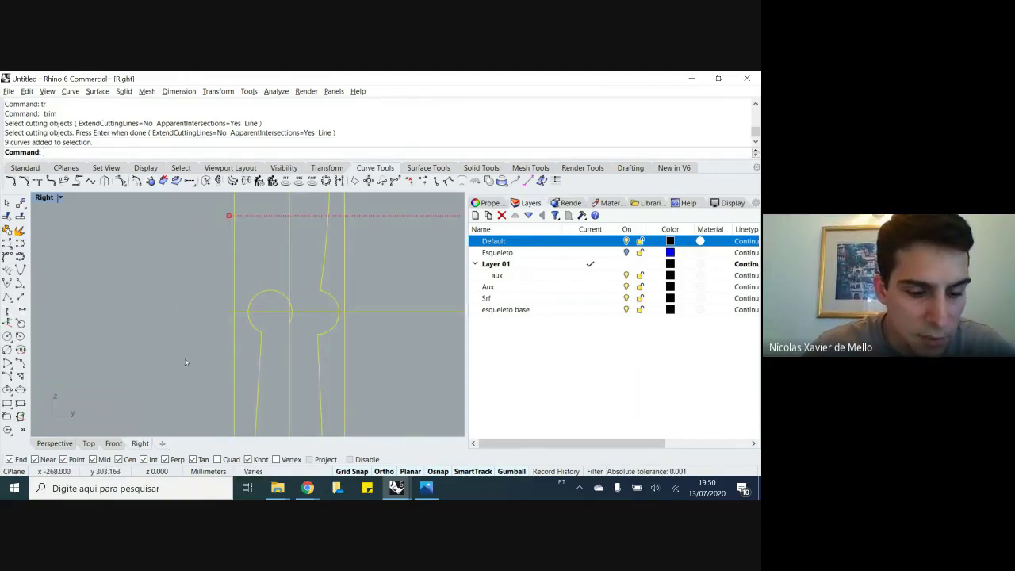
{"action": "left_click", "coordinate": [273, 294], "text": "ctrl"}
{"action": "left_click", "coordinate": [269, 344], "text": "ctrl"}
{"action": "left_click", "coordinate": [317, 348], "text": "ctrl"}
{"action": "key", "text": "Escape"}
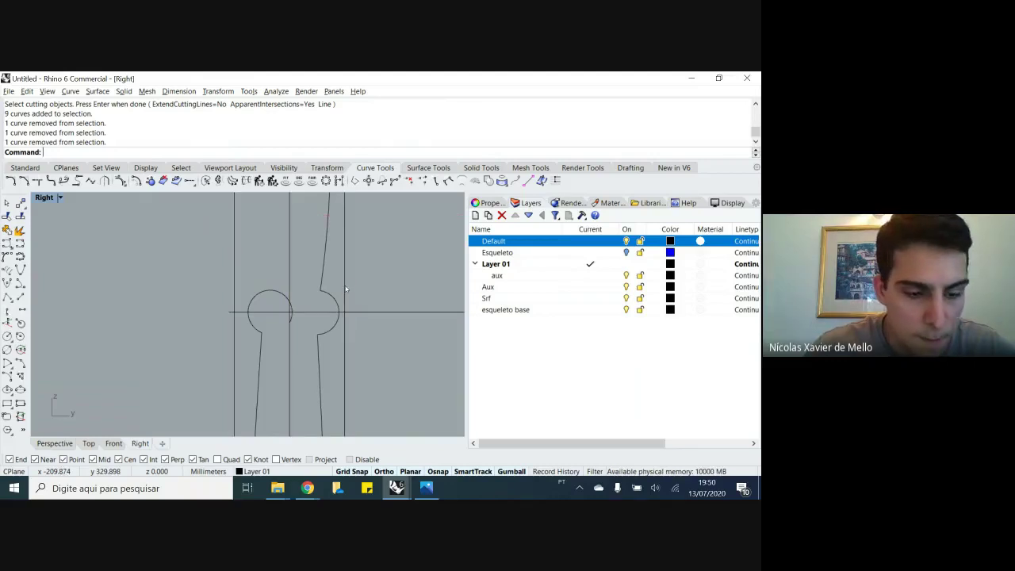
{"action": "left_click_drag", "start_coordinate": [376, 258], "coordinate": [301, 334]}
{"action": "left_click", "coordinate": [264, 290], "text": "shift"}
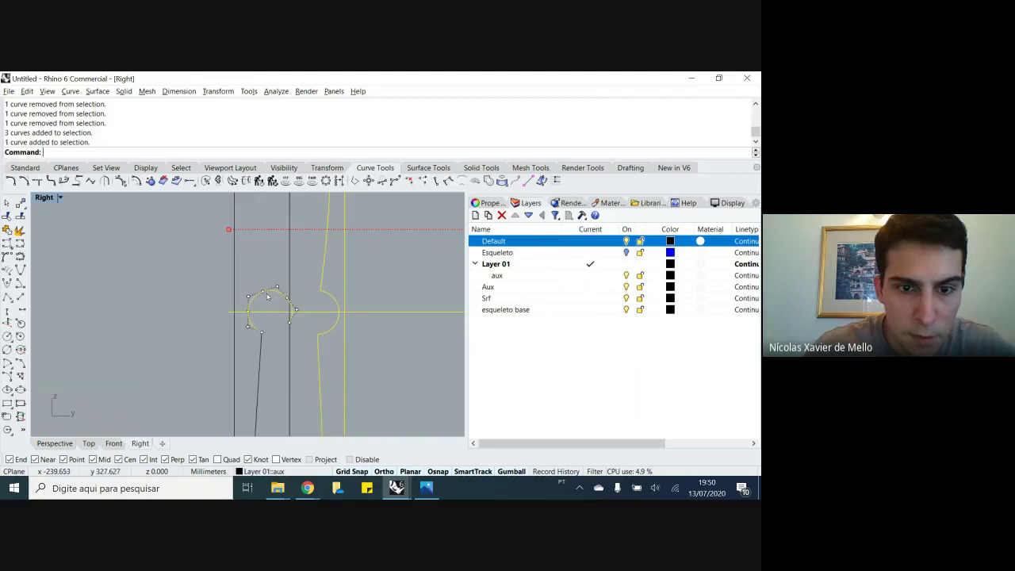
{"action": "left_click", "coordinate": [260, 357], "text": "shift"}
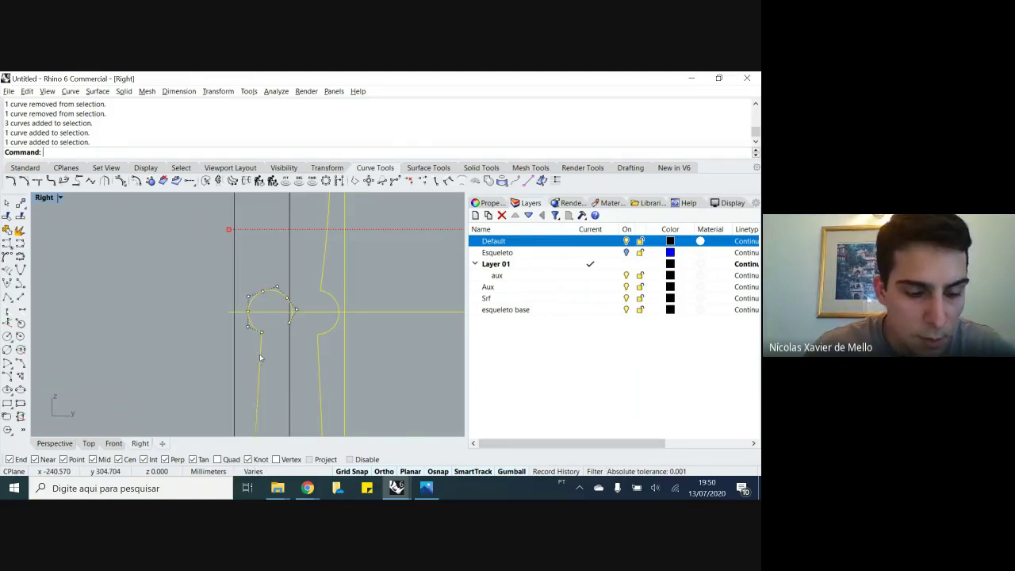
{"action": "left_click", "coordinate": [290, 256]}
{"action": "left_click", "coordinate": [284, 260]}
{"action": "left_click", "coordinate": [288, 247]}
{"action": "left_click", "coordinate": [303, 281]}
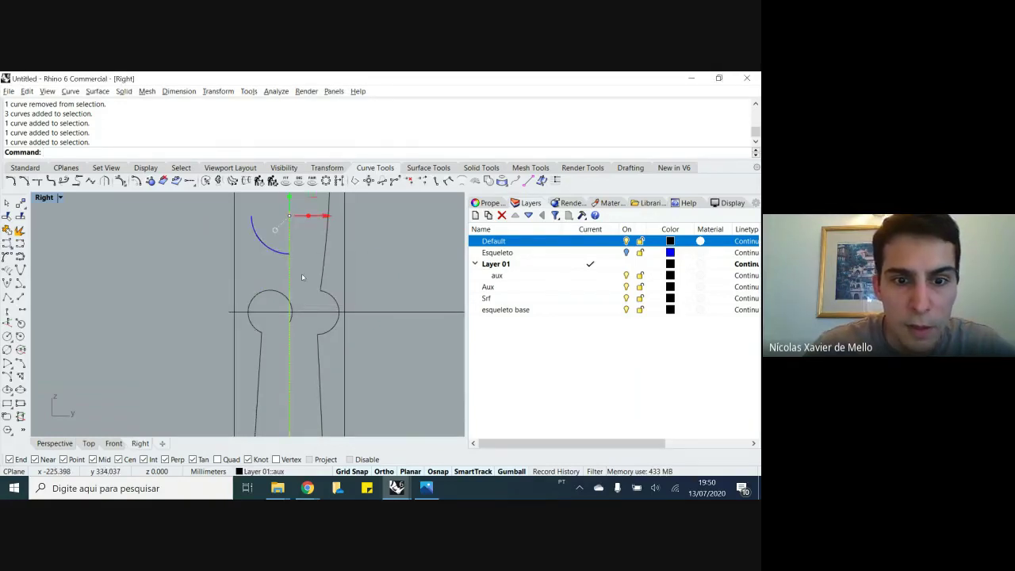
{"action": "left_click", "coordinate": [289, 248]}
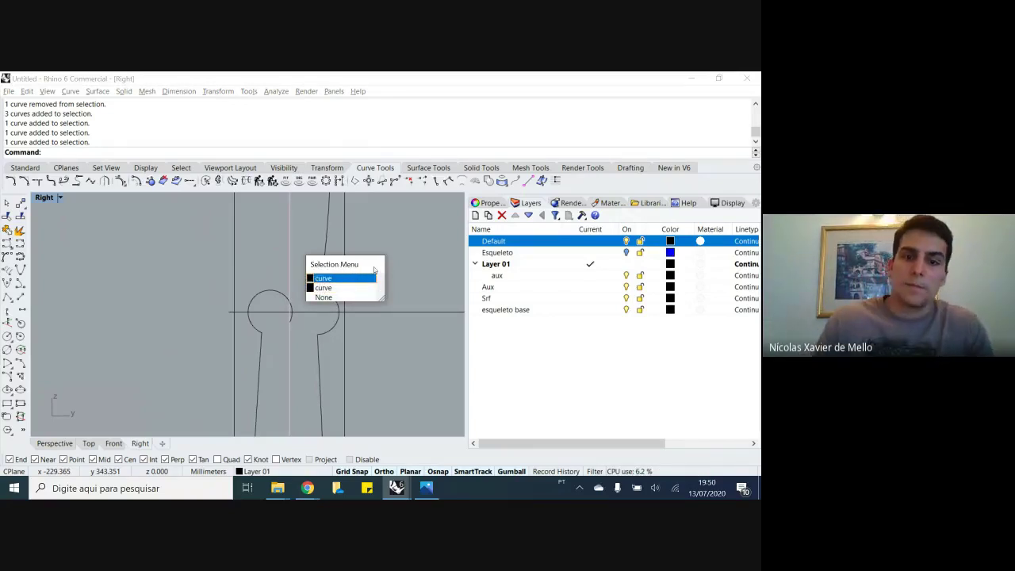
{"action": "key", "text": "Escape"}
Copy the trimmed middle bead arc up the leg's outer vertical line to the upper horizontal guide line
{"action": "scroll", "coordinate": [352, 273], "scroll_direction": "down", "scroll_amount": 10}
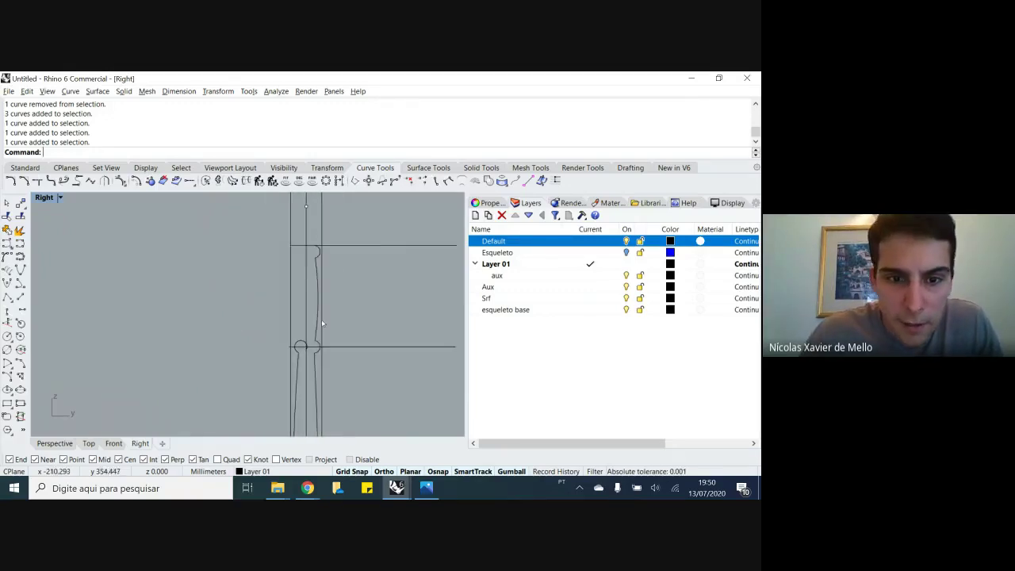
{"action": "scroll", "coordinate": [309, 317], "scroll_direction": "up", "scroll_amount": 8}
{"action": "scroll", "coordinate": [282, 338], "scroll_direction": "down", "scroll_amount": 5}
{"action": "scroll", "coordinate": [276, 299], "scroll_direction": "down", "scroll_amount": 3}
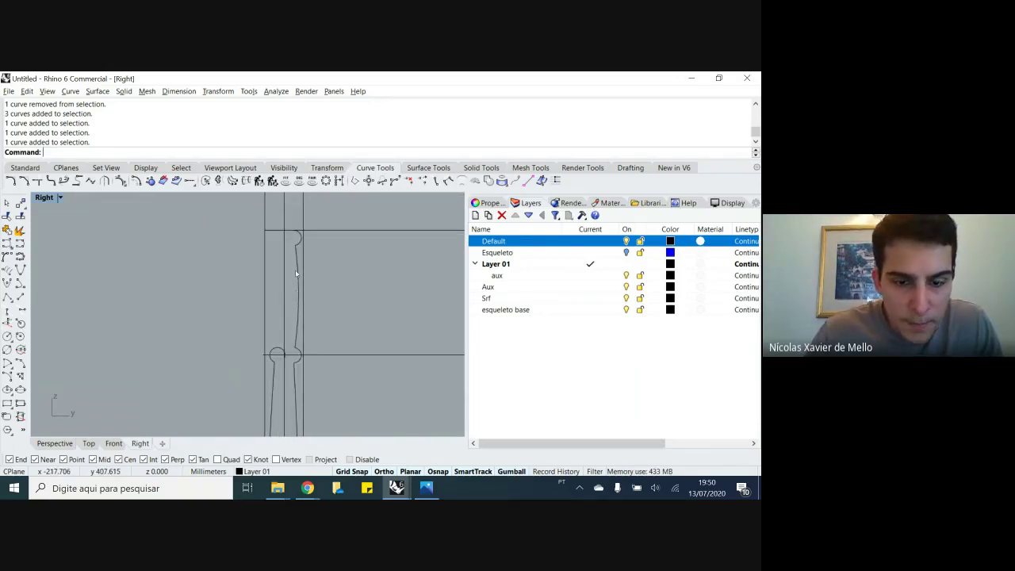
{"action": "left_click", "coordinate": [294, 274]}
{"action": "scroll", "coordinate": [269, 256], "scroll_direction": "up", "scroll_amount": 1}
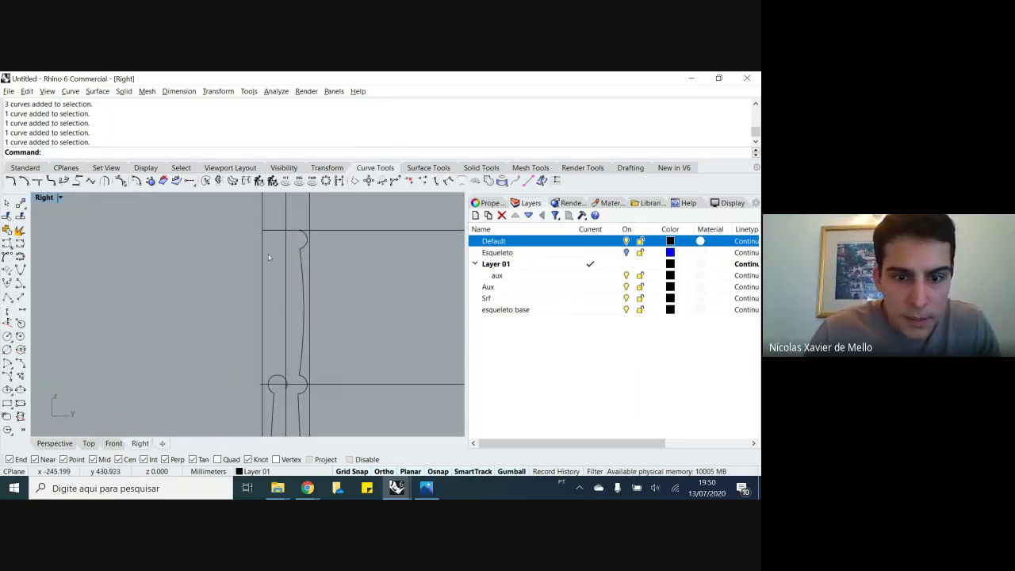
{"action": "left_click", "coordinate": [267, 380]}
{"action": "scroll", "coordinate": [266, 378], "scroll_direction": "up", "scroll_amount": 2}
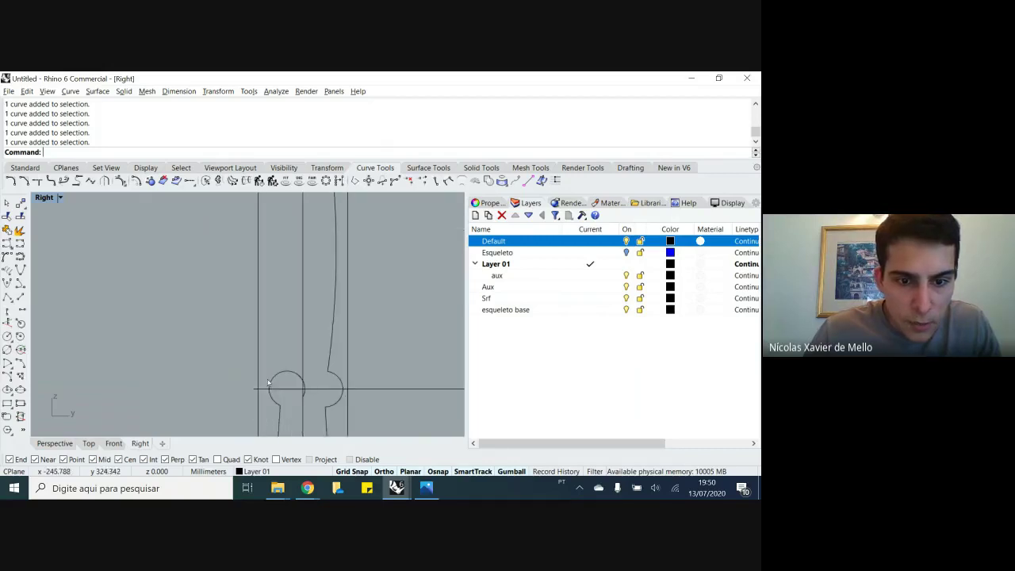
{"action": "left_click", "coordinate": [268, 383]}
{"action": "type", "text": "Copy"}
{"action": "key", "text": "Return"}
{"action": "left_click", "coordinate": [258, 389]}
{"action": "scroll", "coordinate": [258, 388], "scroll_direction": "down", "scroll_amount": 3}
{"action": "left_click", "coordinate": [258, 236]}
{"action": "key", "text": "Return"}
Undo a trial downward move of the copied arc and delete the copy
{"action": "scroll", "coordinate": [289, 246], "scroll_direction": "up", "scroll_amount": 3}
{"action": "left_click", "coordinate": [288, 246]}
{"action": "left_click_drag", "start_coordinate": [294, 216], "coordinate": [296, 238]}
{"action": "key", "text": "ctrl+z"}
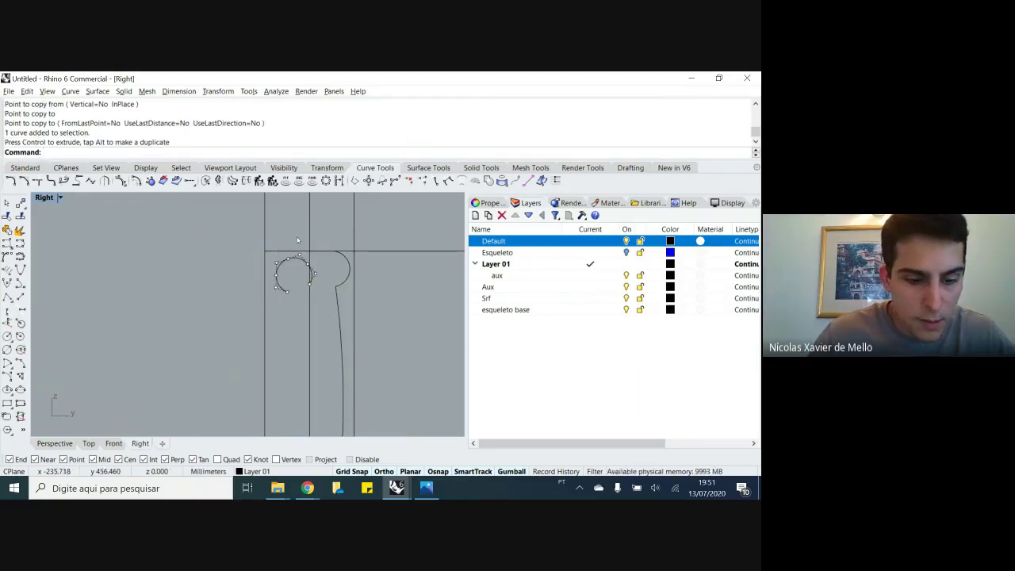
{"action": "key", "text": "Delete"}
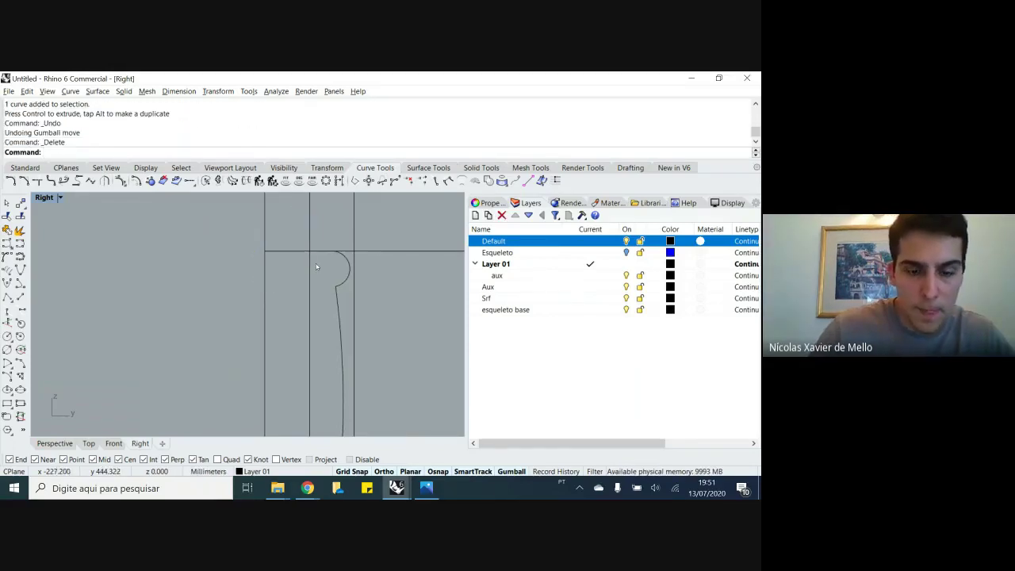
Draw a circle of radius 8 mm centred where the leg's axis crosses the upper horizontal guide line
{"action": "type", "text": "circle"}
{"action": "key", "text": "Return"}
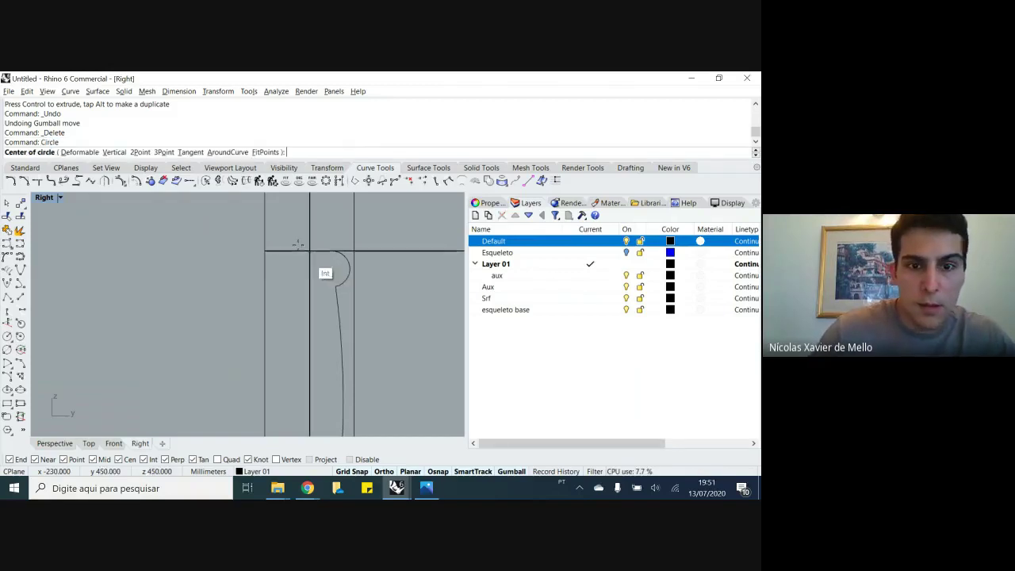
{"action": "left_click", "coordinate": [309, 250]}
{"action": "key", "text": "Return"}
{"action": "left_click", "coordinate": [298, 264]}
{"action": "scroll", "coordinate": [313, 275], "scroll_direction": "down", "scroll_amount": 4}
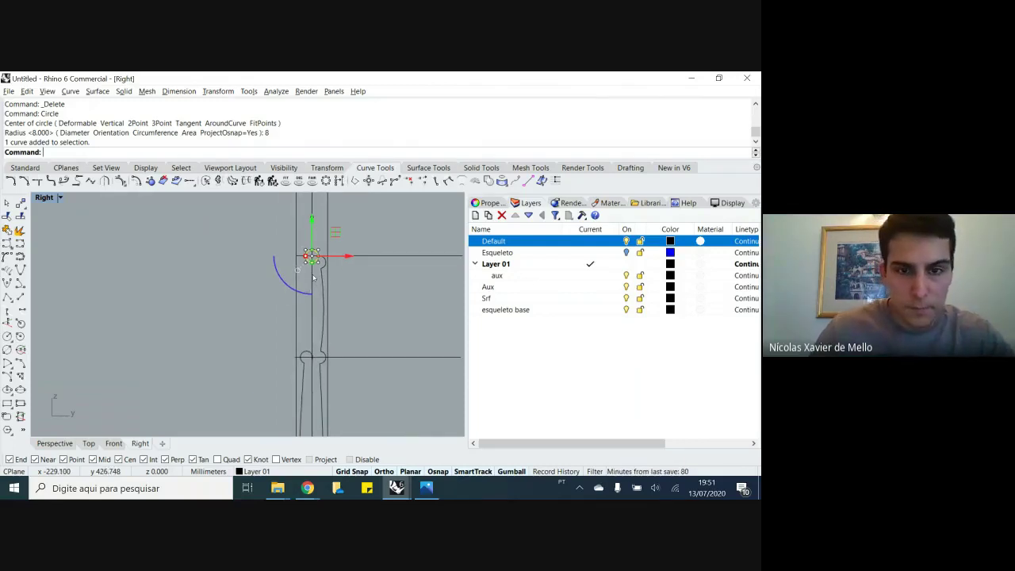
Draw a vertical guide line from the middle circle's outer edge up past the upper horizontal line
{"action": "type", "text": "line"}
{"action": "key", "text": "Return"}
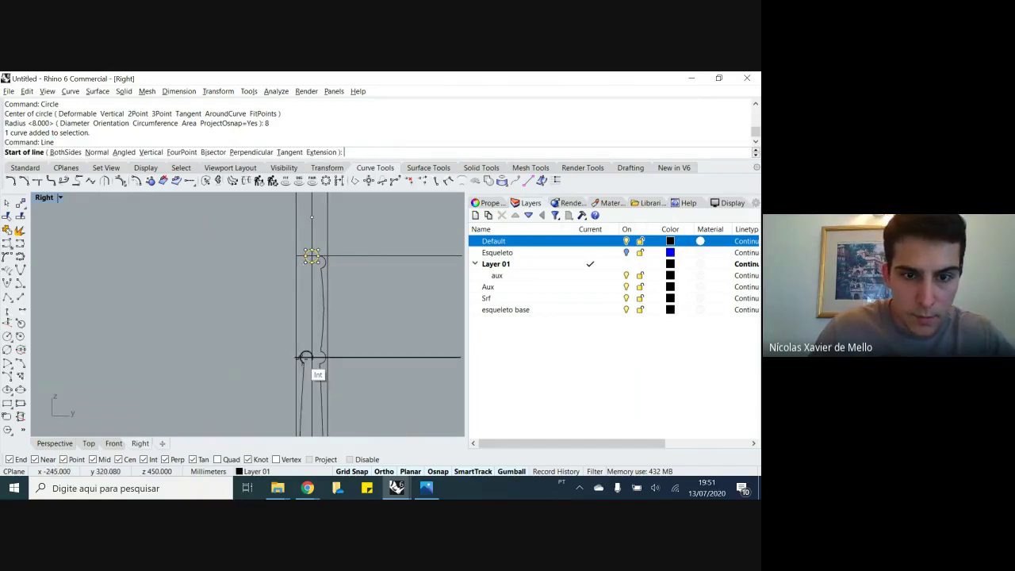
{"action": "left_click", "coordinate": [304, 358]}
{"action": "left_click", "coordinate": [311, 255]}
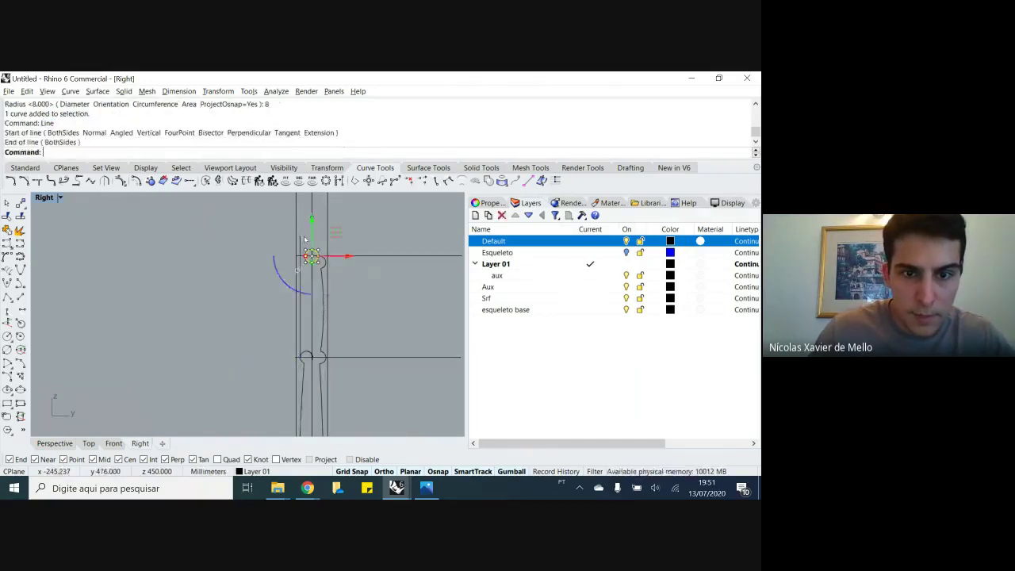
Move the new circle horizontally so its outer edge meets the vertical guide line, and delete that guide line
{"action": "scroll", "coordinate": [311, 255], "scroll_direction": "up", "scroll_amount": 3}
{"action": "left_click", "coordinate": [307, 258]}
{"action": "type", "text": "M"}
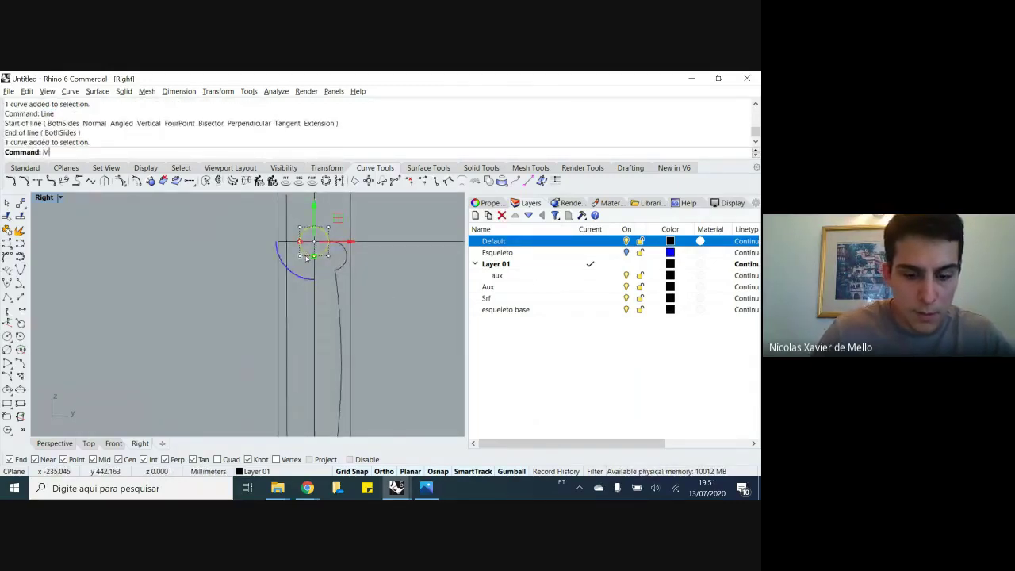
{"action": "type", "text": "ove"}
{"action": "key", "text": "Return"}
{"action": "left_click", "coordinate": [305, 256]}
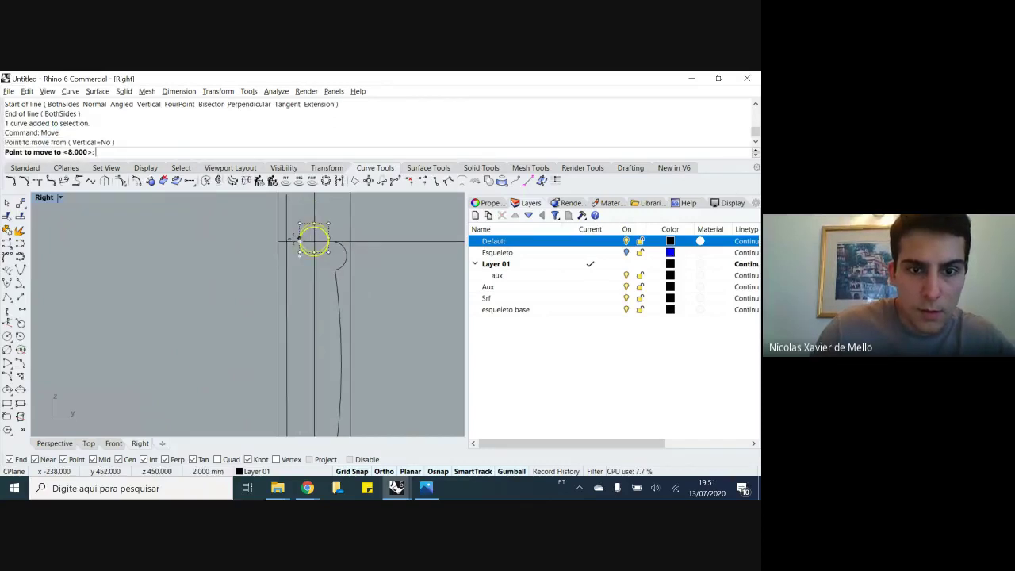
{"action": "left_click", "coordinate": [287, 240]}
{"action": "left_click", "coordinate": [286, 253]}
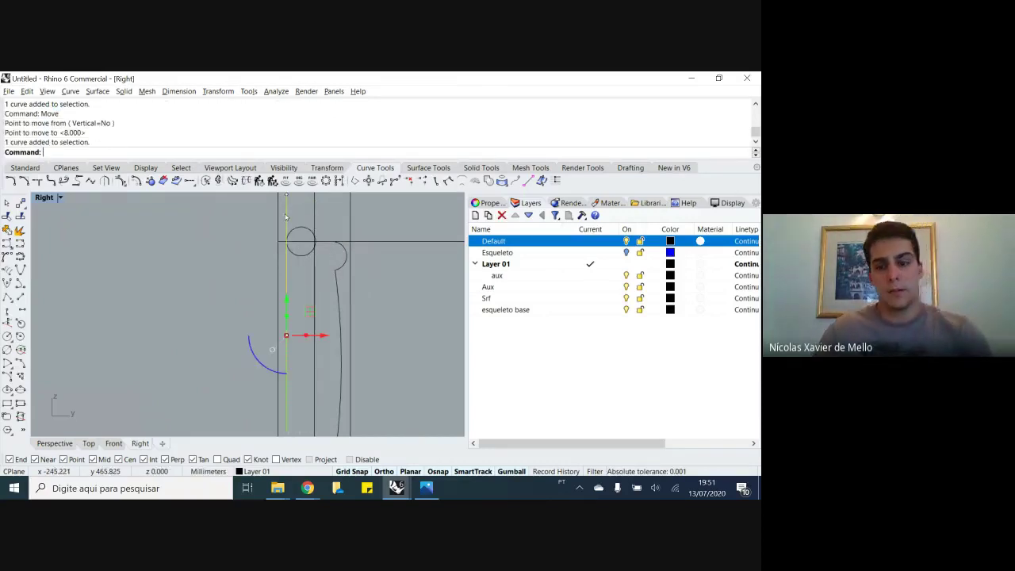
{"action": "key", "text": "Delete"}
Draw a degree-3 control point curve from the upper circle's underside to the middle circle's top, with one control point near the outer line
{"action": "scroll", "coordinate": [287, 274], "scroll_direction": "down", "scroll_amount": 4}
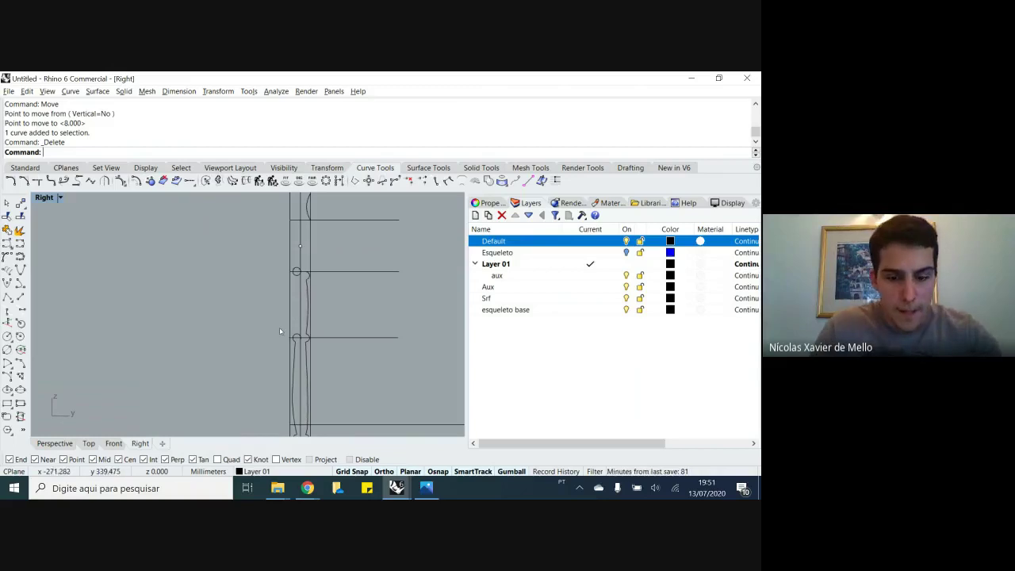
{"action": "left_click", "coordinate": [7, 256]}
{"action": "scroll", "coordinate": [297, 271], "scroll_direction": "up", "scroll_amount": 3}
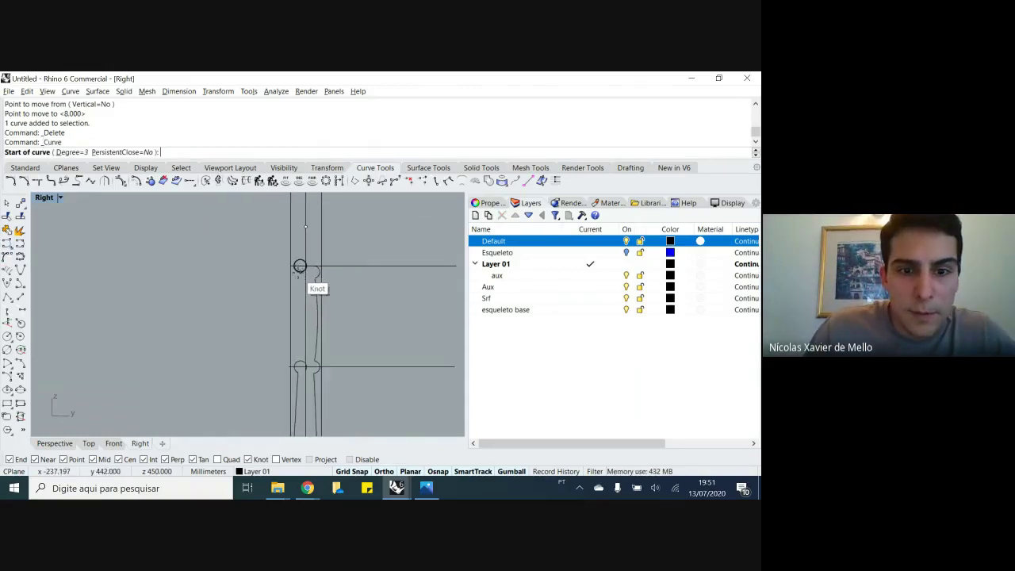
{"action": "scroll", "coordinate": [299, 273], "scroll_direction": "up", "scroll_amount": 2}
{"action": "left_click", "coordinate": [298, 271]}
{"action": "scroll", "coordinate": [291, 326], "scroll_direction": "down", "scroll_amount": 1}
{"action": "scroll", "coordinate": [291, 329], "scroll_direction": "down", "scroll_amount": 3}
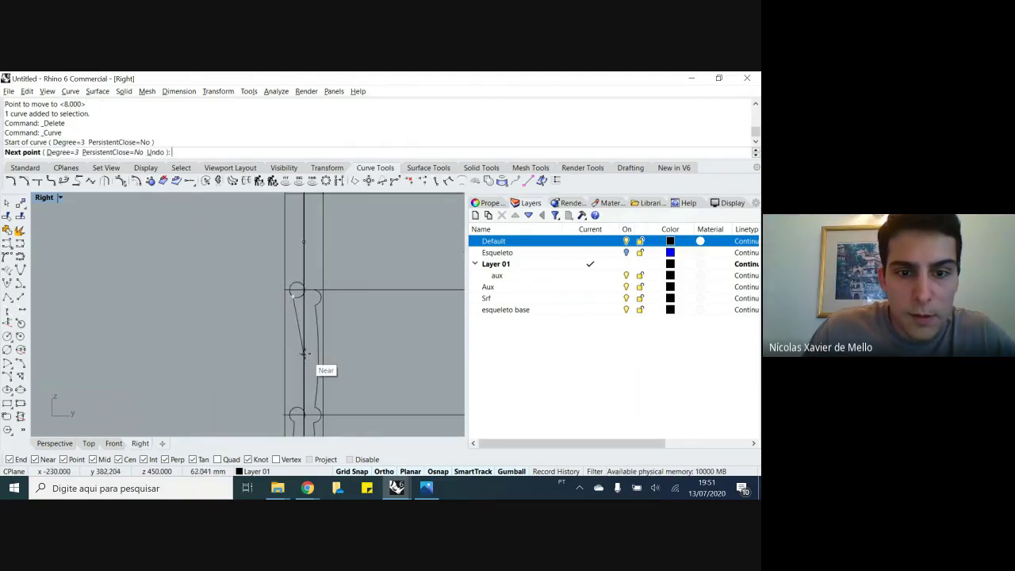
{"action": "left_click", "coordinate": [290, 349]}
{"action": "left_click", "coordinate": [291, 407]}
{"action": "key", "text": "Return"}
Reposition the middle control point of the new upper curve to match the bulge of the reference profile
{"action": "left_click", "coordinate": [286, 350]}
{"action": "scroll", "coordinate": [289, 354], "scroll_direction": "up", "scroll_amount": 2}
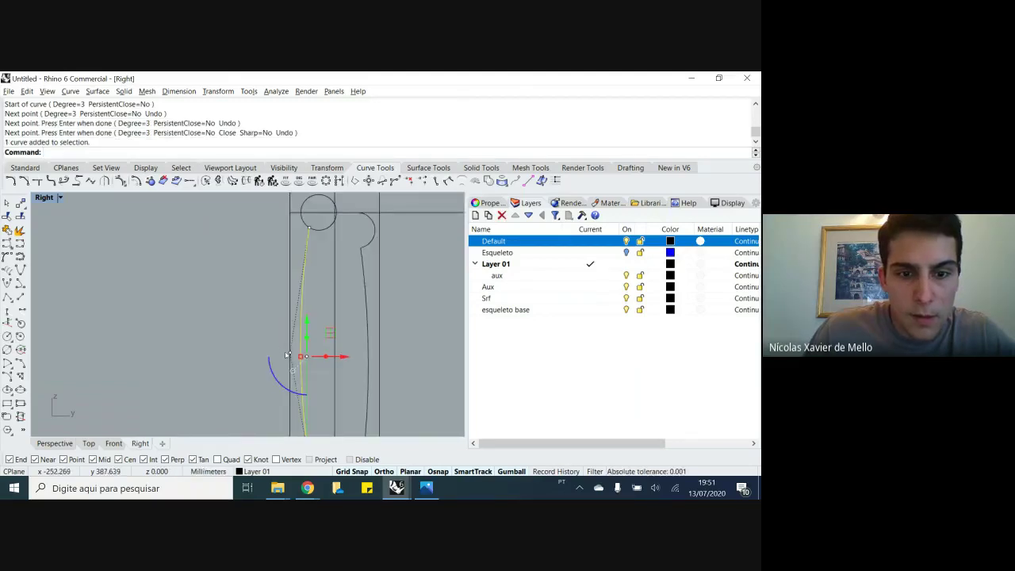
{"action": "left_click_drag", "start_coordinate": [289, 354], "coordinate": [317, 326]}
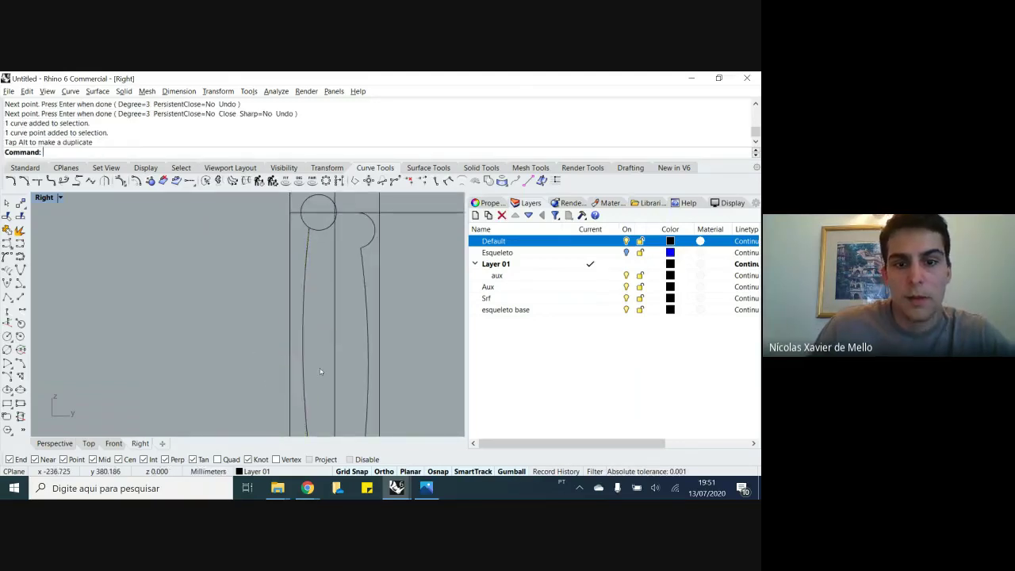
Move the upper-left circle straight down so its top rests on the upper horizontal line
{"action": "scroll", "coordinate": [318, 325], "scroll_direction": "down", "scroll_amount": 2}
{"action": "right_click_drag", "start_coordinate": [319, 325], "coordinate": [317, 291]}
{"action": "scroll", "coordinate": [313, 286], "scroll_direction": "up", "scroll_amount": 2}
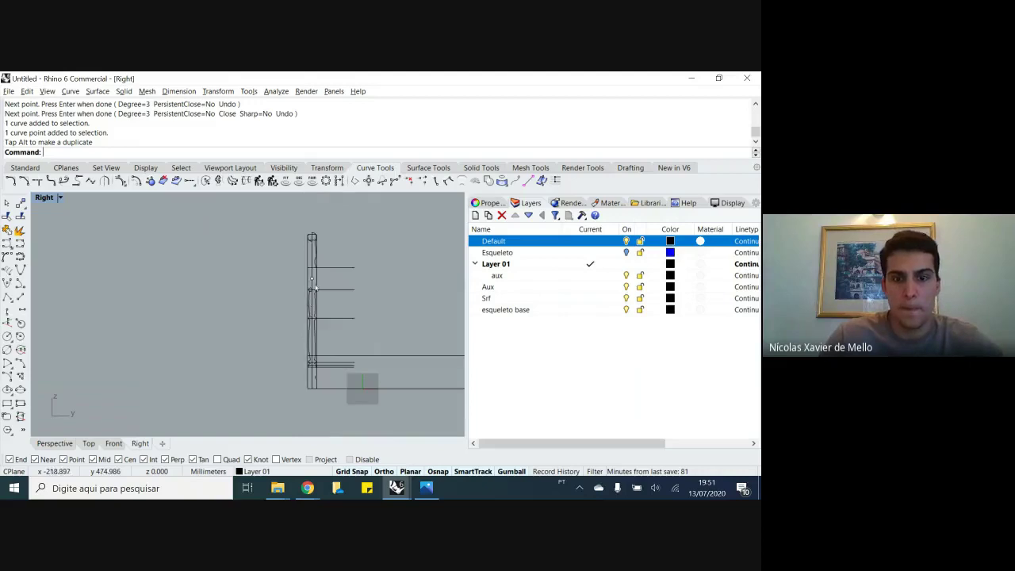
{"action": "scroll", "coordinate": [306, 322], "scroll_direction": "up", "scroll_amount": 3}
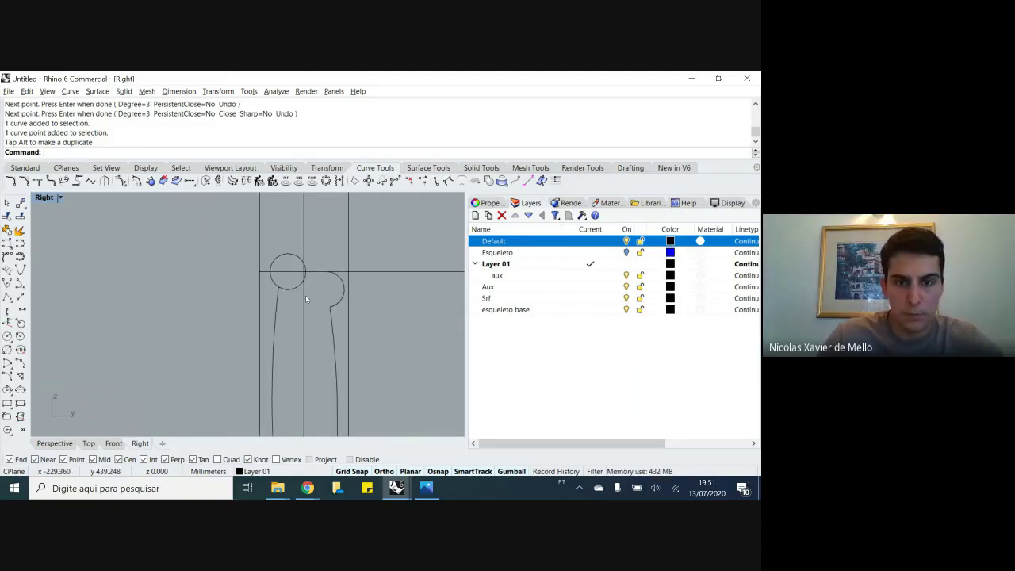
{"action": "left_click", "coordinate": [289, 290]}
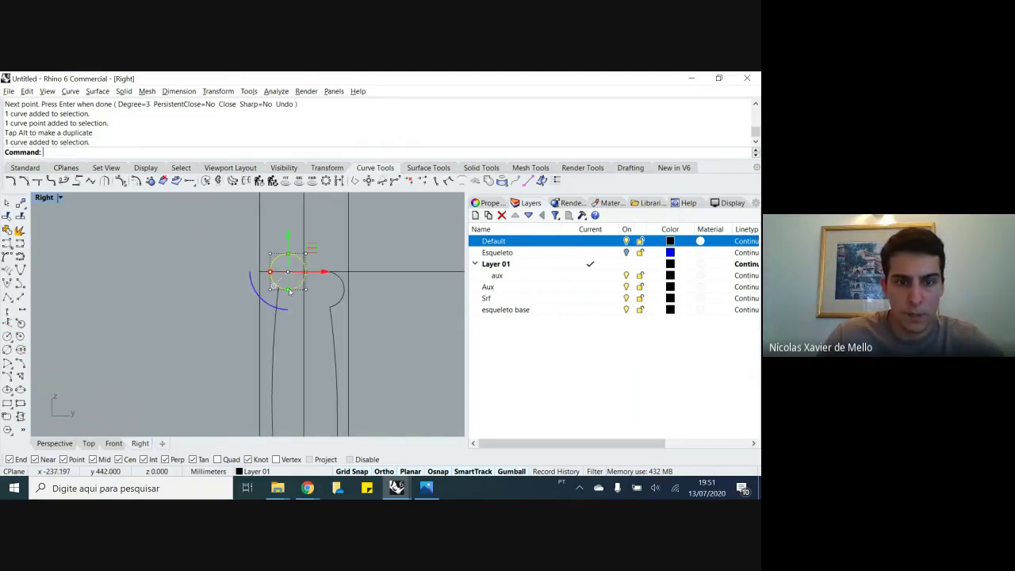
{"action": "type", "text": "move"}
{"action": "key", "text": "Return"}
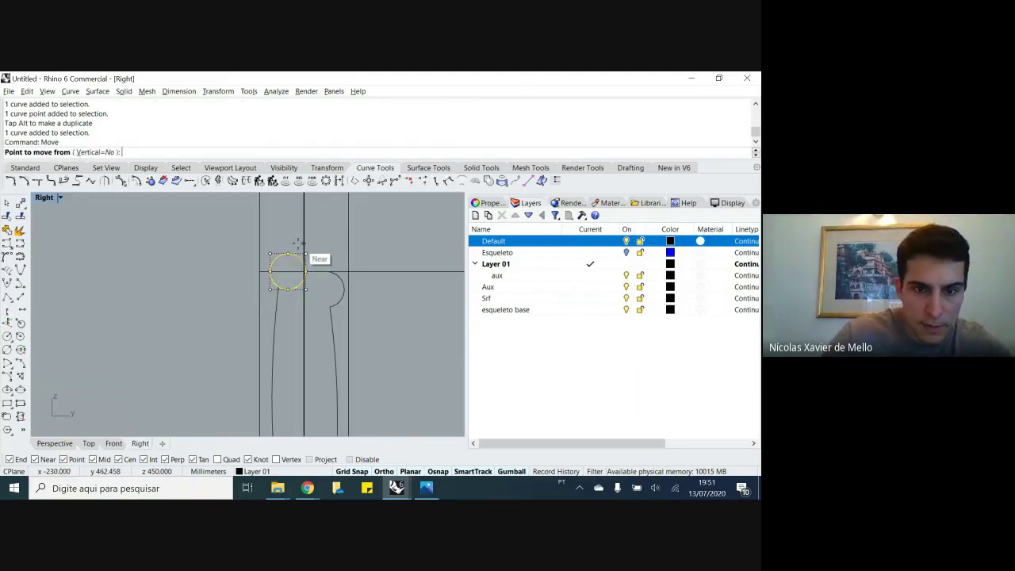
{"action": "left_click", "coordinate": [287, 254]}
{"action": "left_click", "coordinate": [286, 272]}
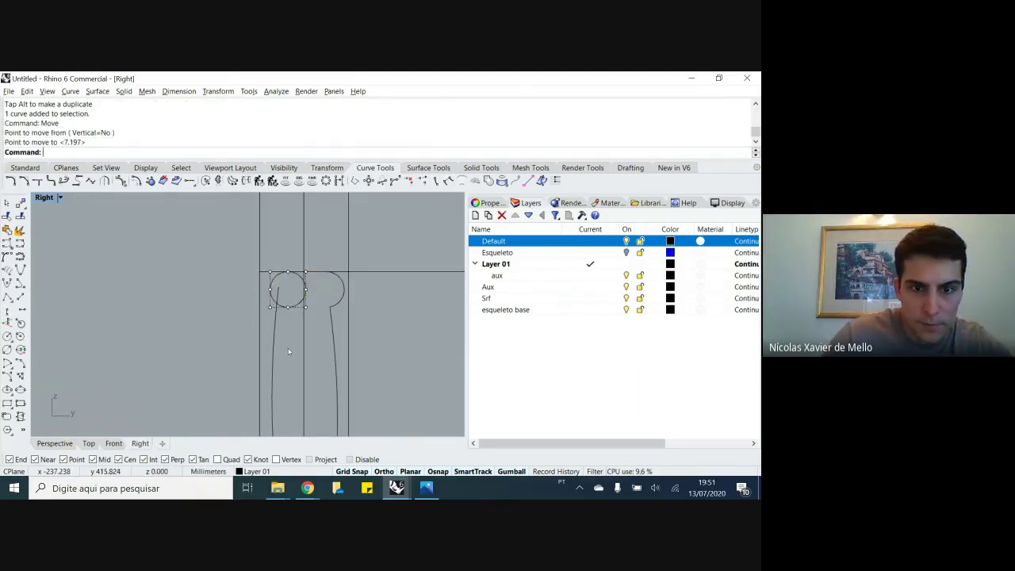
Reposition the upper end point of the left profile curve to meet the underside of the lowered circle
{"action": "left_click", "coordinate": [277, 309]}
{"action": "left_click", "coordinate": [278, 291]}
{"action": "left_click_drag", "start_coordinate": [279, 291], "coordinate": [291, 330]}
{"action": "key", "text": "Escape"}
{"action": "scroll", "coordinate": [291, 331], "scroll_direction": "down", "scroll_amount": 3}
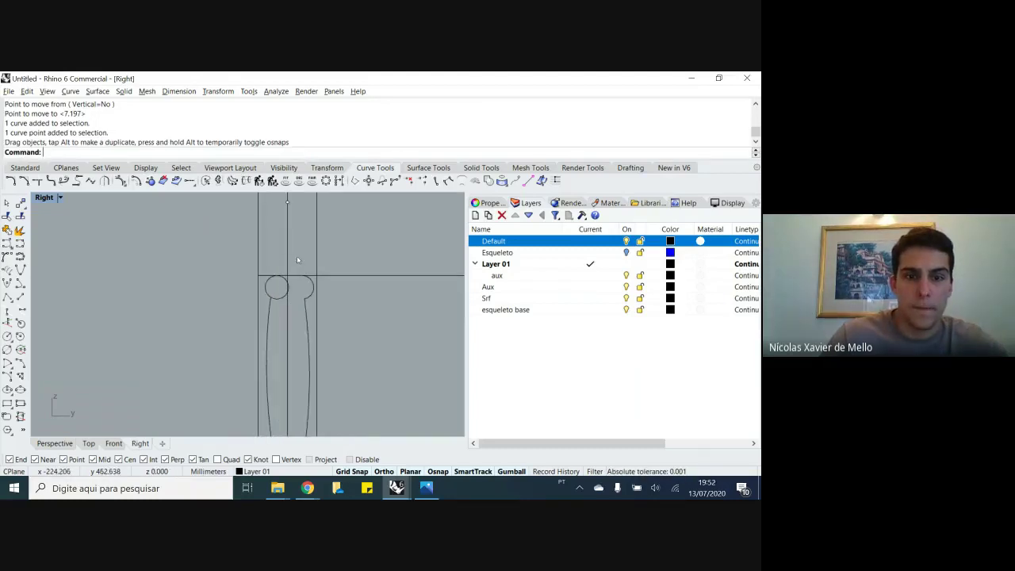
Trim the inner part of the upper-left circle using all curves as cutting objects, leaving only the outer bead arc
{"action": "key", "text": "ctrl+a"}
{"action": "type", "text": "im"}
{"action": "key", "text": "Return"}
{"action": "scroll", "coordinate": [274, 293], "scroll_direction": "up", "scroll_amount": 3}
{"action": "left_click", "coordinate": [281, 315]}
{"action": "left_click", "coordinate": [274, 282]}
{"action": "key", "text": "Return"}
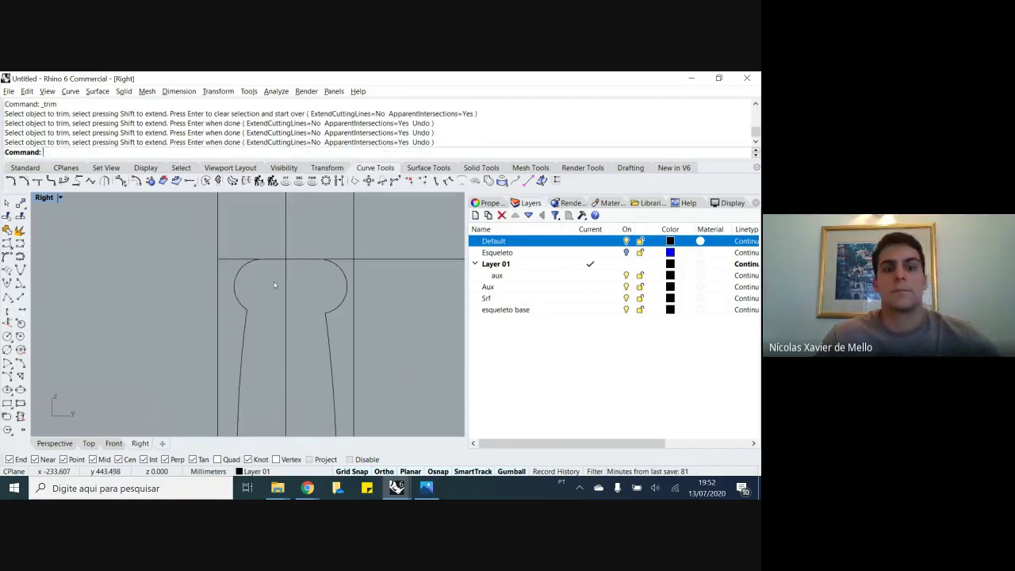
Try to trim the inner part of the middle bead's left circle against the surrounding profile curves
{"action": "scroll", "coordinate": [271, 309], "scroll_direction": "down", "scroll_amount": 5}
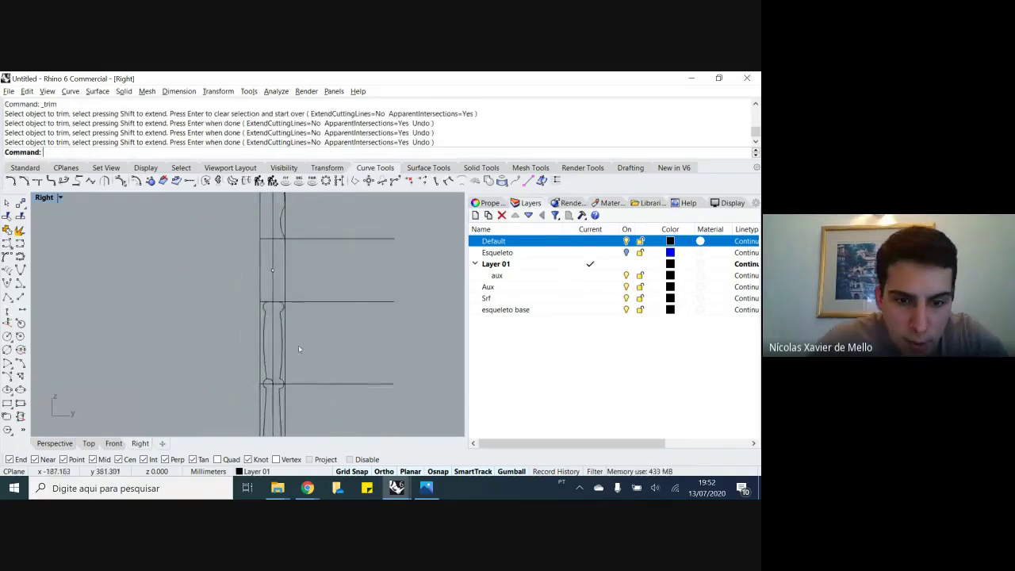
{"action": "left_click_drag", "start_coordinate": [298, 346], "coordinate": [214, 410]}
{"action": "type", "text": "tr"}
{"action": "key", "text": "Return"}
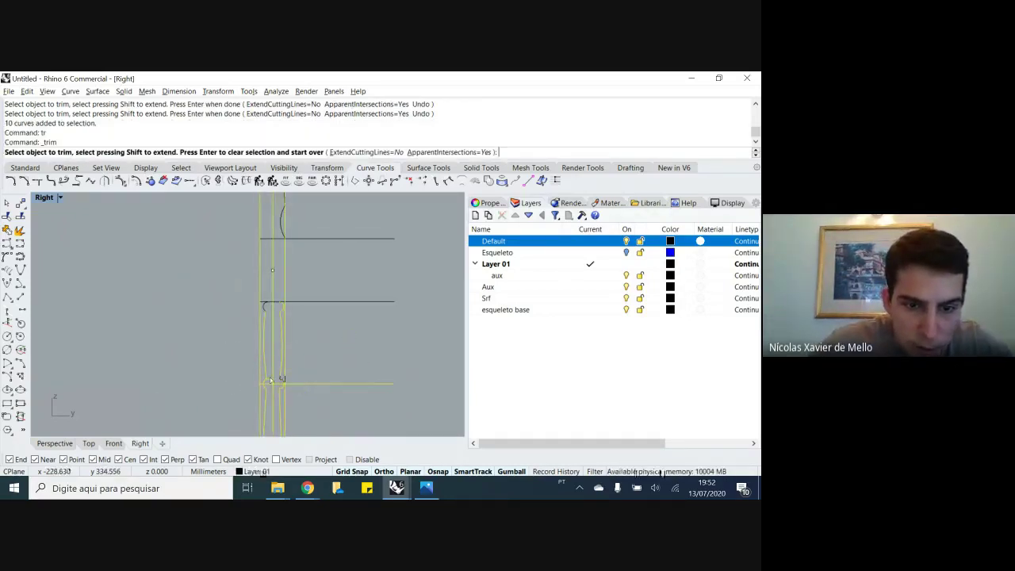
{"action": "left_click", "coordinate": [279, 384]}
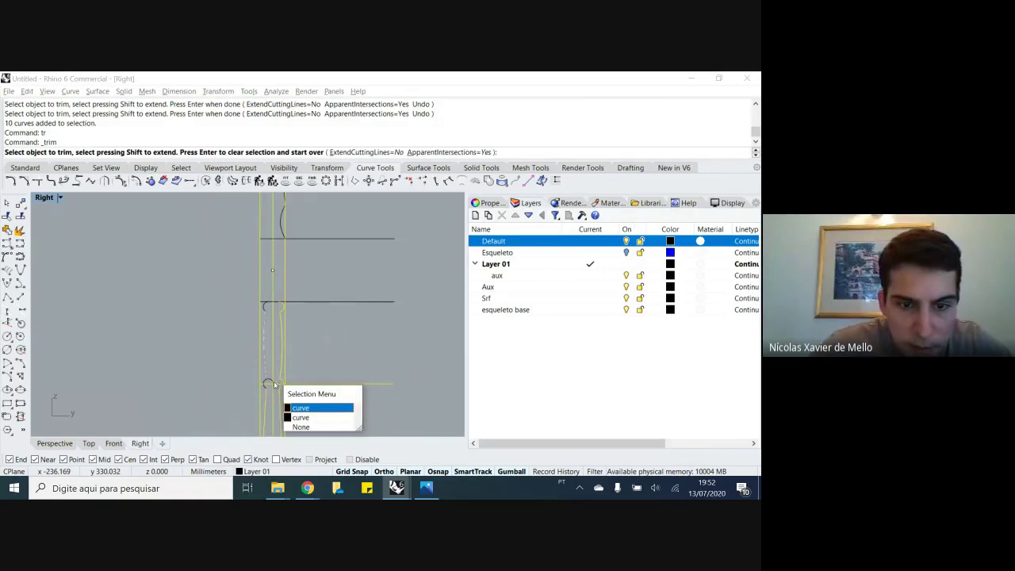
{"action": "key", "text": "Return"}
{"action": "key", "text": "Return"}
{"action": "scroll", "coordinate": [274, 376], "scroll_direction": "down", "scroll_amount": 3}
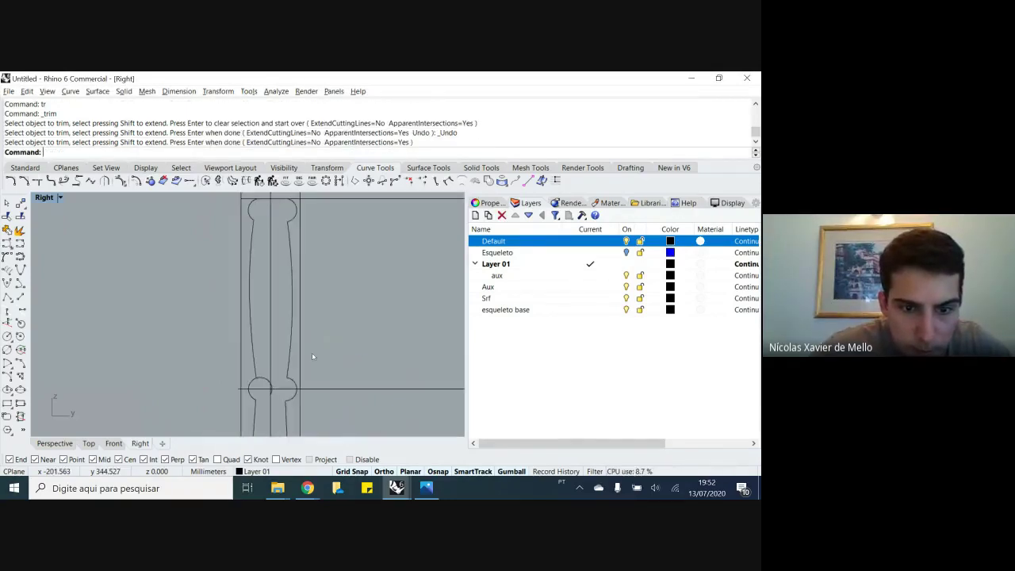
Trim the middle bead's left circle down to its outer arc and delete the leftover inner piece
{"action": "scroll", "coordinate": [270, 377], "scroll_direction": "down", "scroll_amount": 2}
{"action": "left_click", "coordinate": [273, 376]}
{"action": "key", "text": "Delete"}
{"action": "scroll", "coordinate": [278, 375], "scroll_direction": "down", "scroll_amount": 5}
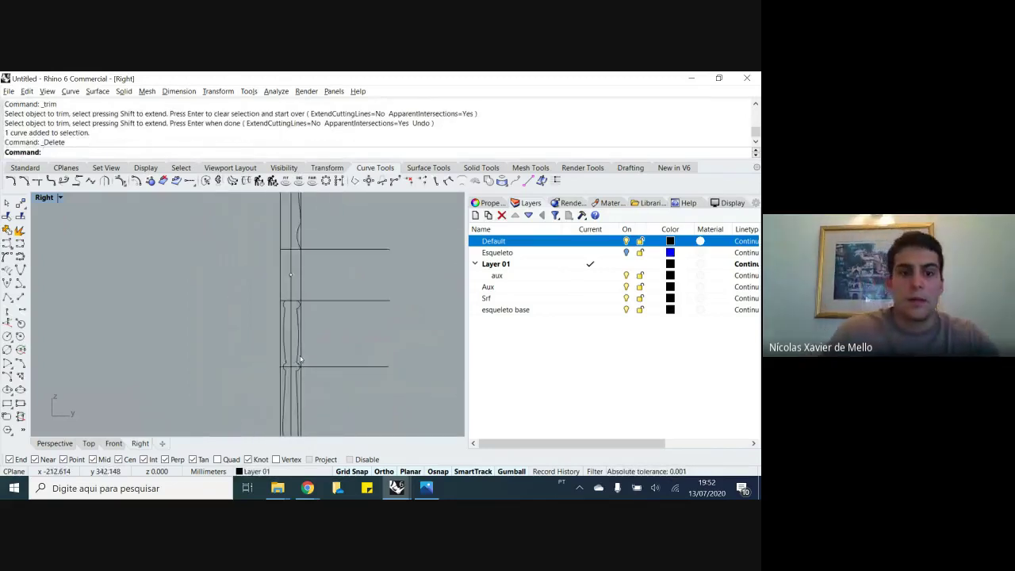
Examine the leg profile in the perspective view and return to the enlarged Right view near the leg's top
{"action": "double_click", "coordinate": [43, 197]}
{"action": "right_click_drag", "start_coordinate": [323, 230], "coordinate": [354, 215]}
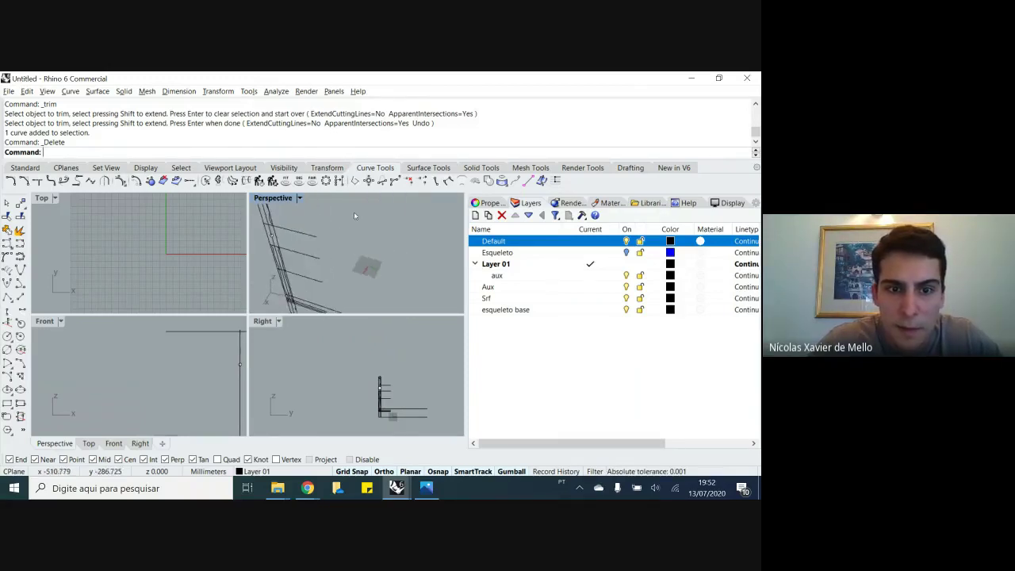
{"action": "double_click", "coordinate": [282, 200]}
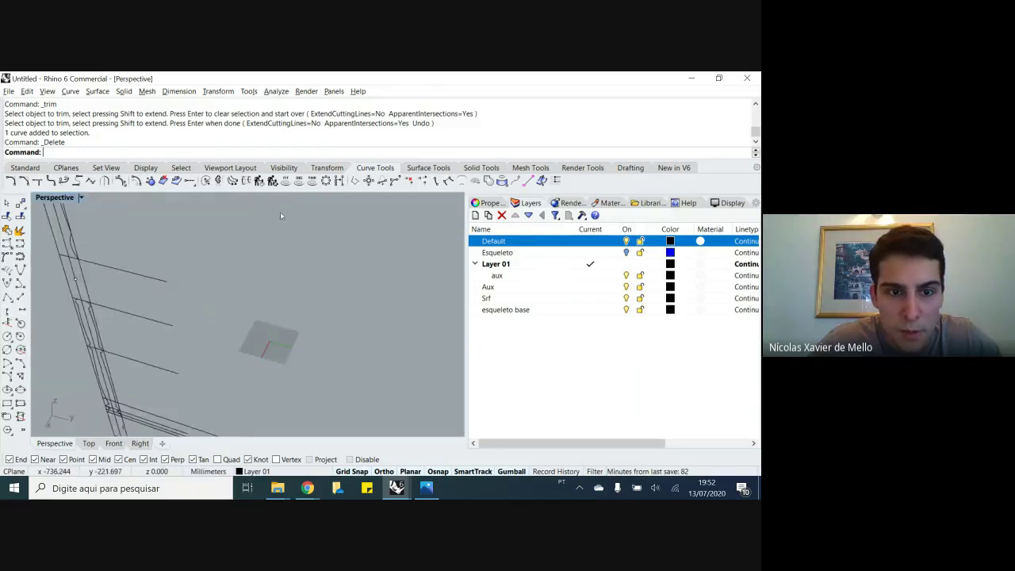
{"action": "double_click", "coordinate": [64, 198]}
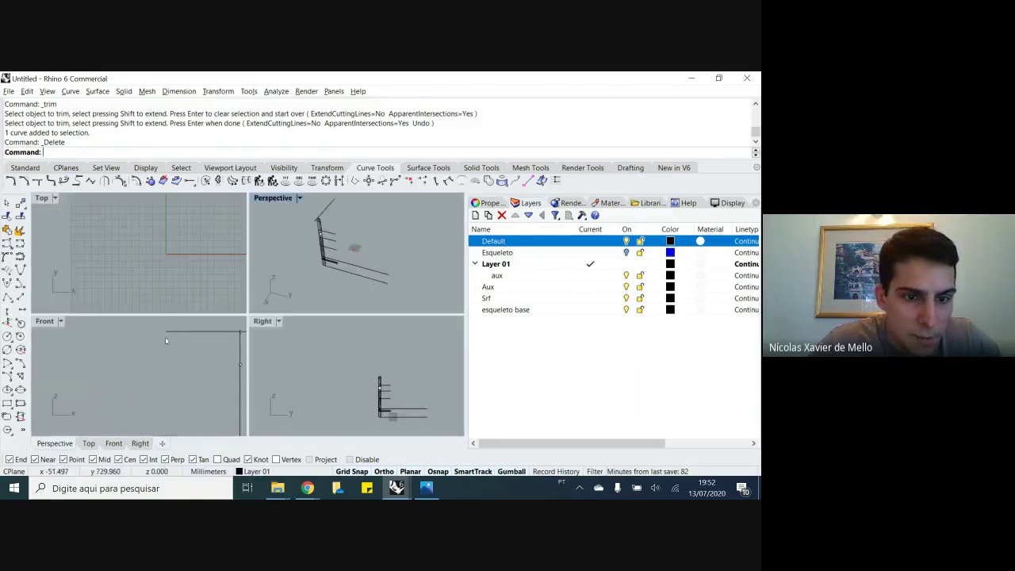
{"action": "left_click", "coordinate": [262, 321]}
{"action": "scroll", "coordinate": [262, 323], "scroll_direction": "up", "scroll_amount": 3}
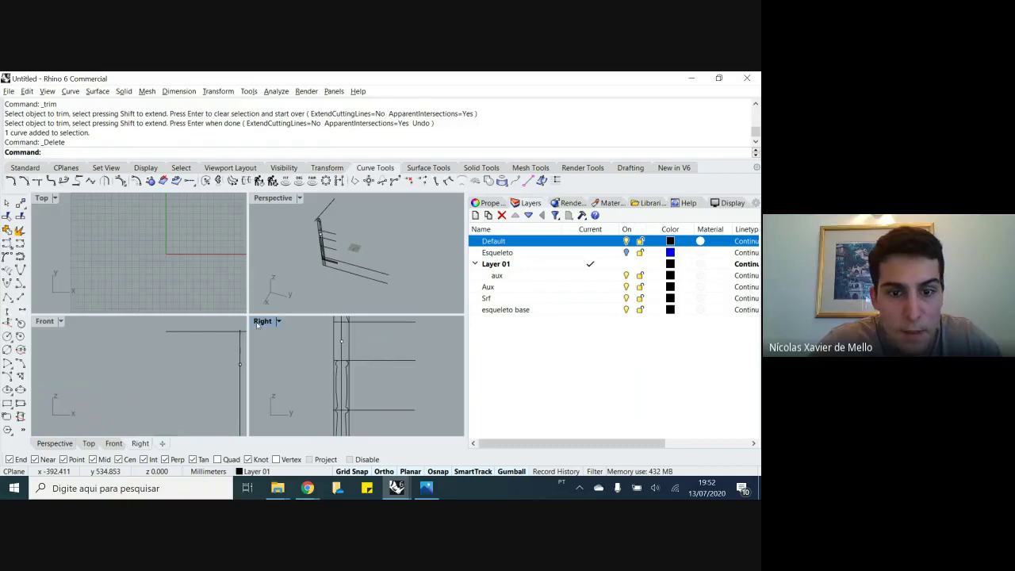
{"action": "double_click", "coordinate": [257, 323]}
{"action": "scroll", "coordinate": [277, 349], "scroll_direction": "up", "scroll_amount": 2}
{"action": "scroll", "coordinate": [256, 295], "scroll_direction": "down", "scroll_amount": 2}
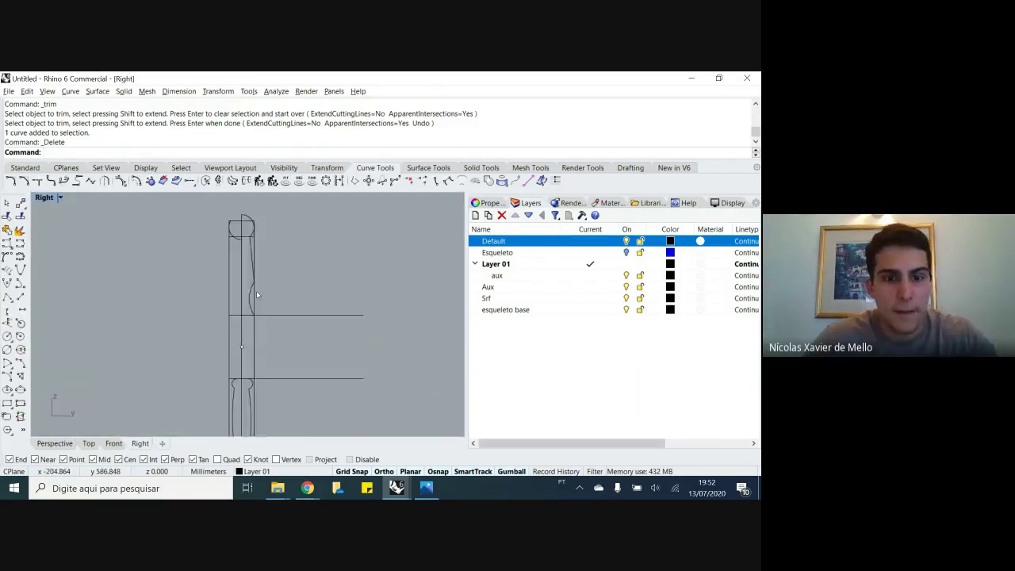
Mirror the topmost right profile curve across the leg's vertical centre line
{"action": "scroll", "coordinate": [256, 295], "scroll_direction": "up", "scroll_amount": 3}
{"action": "left_click", "coordinate": [252, 221]}
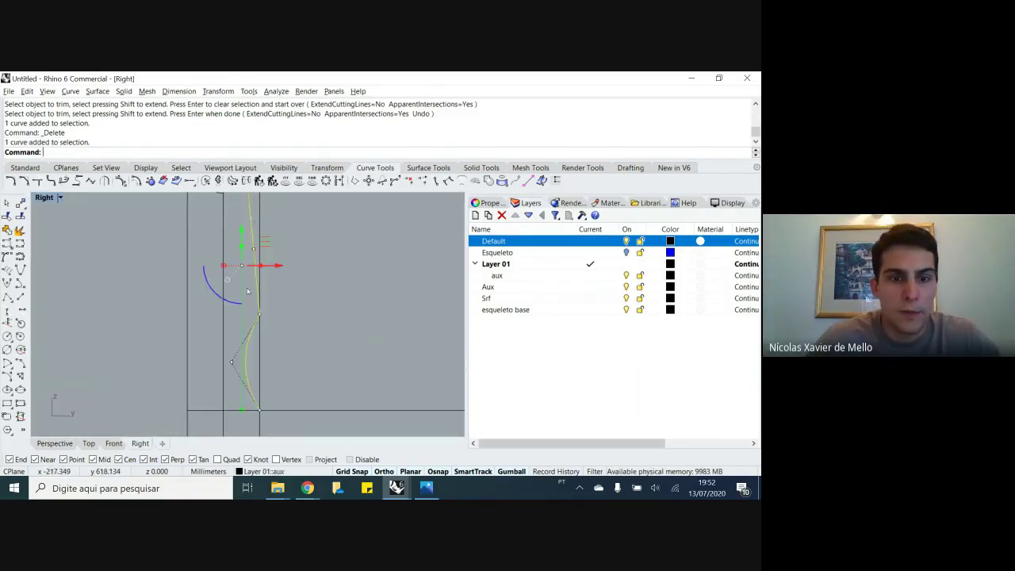
{"action": "scroll", "coordinate": [250, 311], "scroll_direction": "down", "scroll_amount": 4}
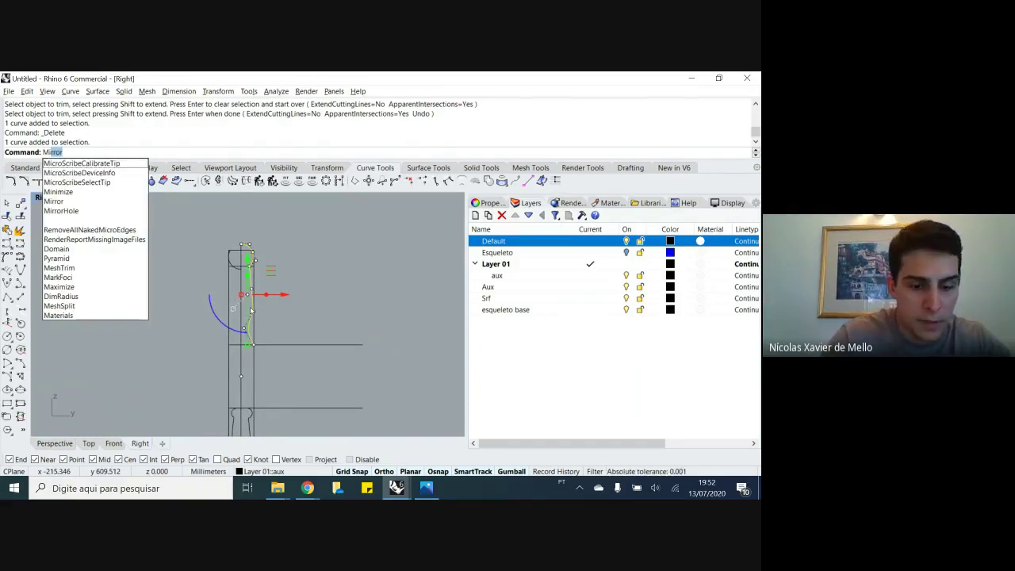
{"action": "key", "text": "Return"}
{"action": "left_click", "coordinate": [241, 287]}
{"action": "left_click", "coordinate": [256, 333]}
{"action": "key", "text": "Return"}
{"action": "key", "text": "Escape"}
Trim the excess segment at the leg's top using the adjoining curves as cutting objects
{"action": "scroll", "coordinate": [234, 272], "scroll_direction": "up", "scroll_amount": 2}
{"action": "scroll", "coordinate": [234, 272], "scroll_direction": "up", "scroll_amount": 3}
{"action": "left_click_drag", "start_coordinate": [237, 222], "coordinate": [237, 219]}
{"action": "type", "text": "tr"}
{"action": "key", "text": "Return"}
{"action": "left_click", "coordinate": [265, 294]}
{"action": "scroll", "coordinate": [265, 294], "scroll_direction": "down", "scroll_amount": 5}
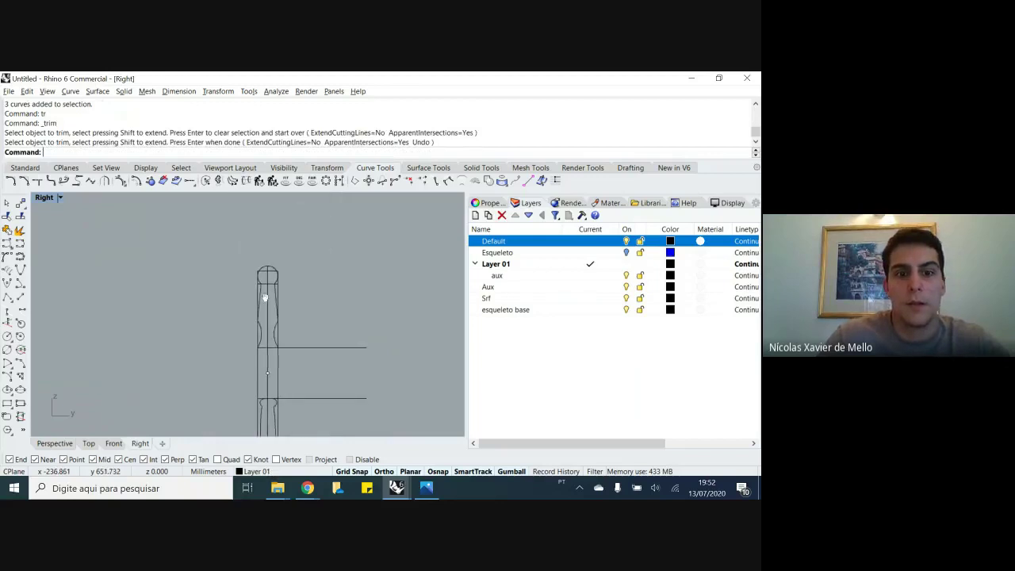
Join the left profile curves and bead arcs below the top section, down to the lowest bead, into one curve
{"action": "left_click", "coordinate": [253, 282]}
{"action": "scroll", "coordinate": [255, 290], "scroll_direction": "up", "scroll_amount": 3}
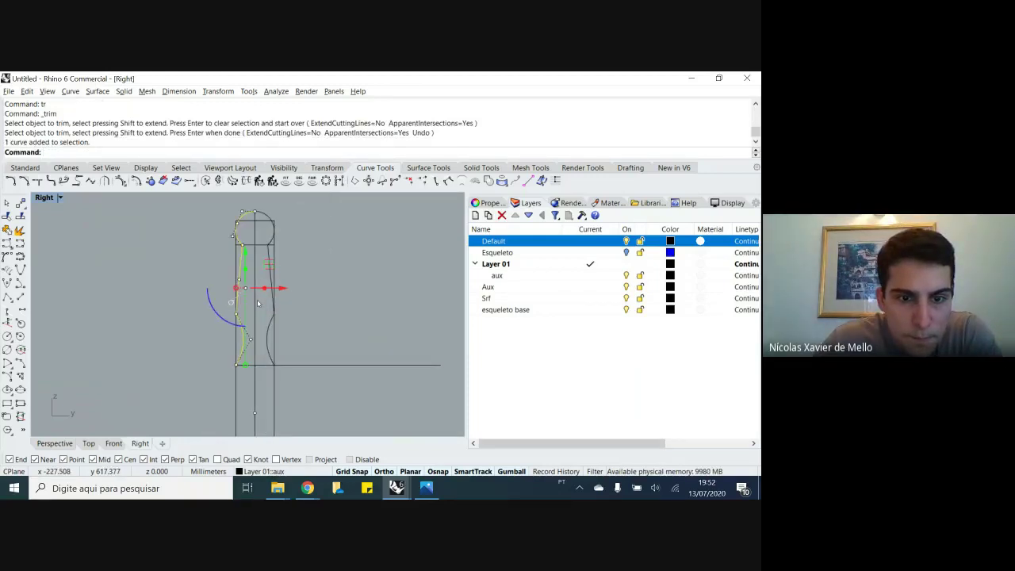
{"action": "scroll", "coordinate": [257, 303], "scroll_direction": "down", "scroll_amount": 2}
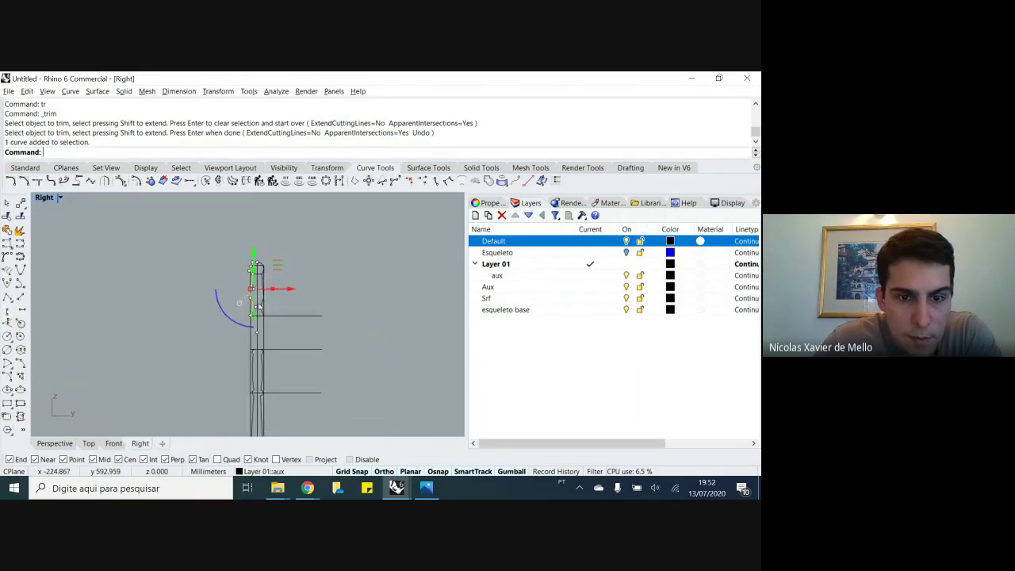
{"action": "left_click", "coordinate": [253, 363]}
{"action": "scroll", "coordinate": [253, 353], "scroll_direction": "up", "scroll_amount": 4}
{"action": "scroll", "coordinate": [254, 342], "scroll_direction": "up", "scroll_amount": 3}
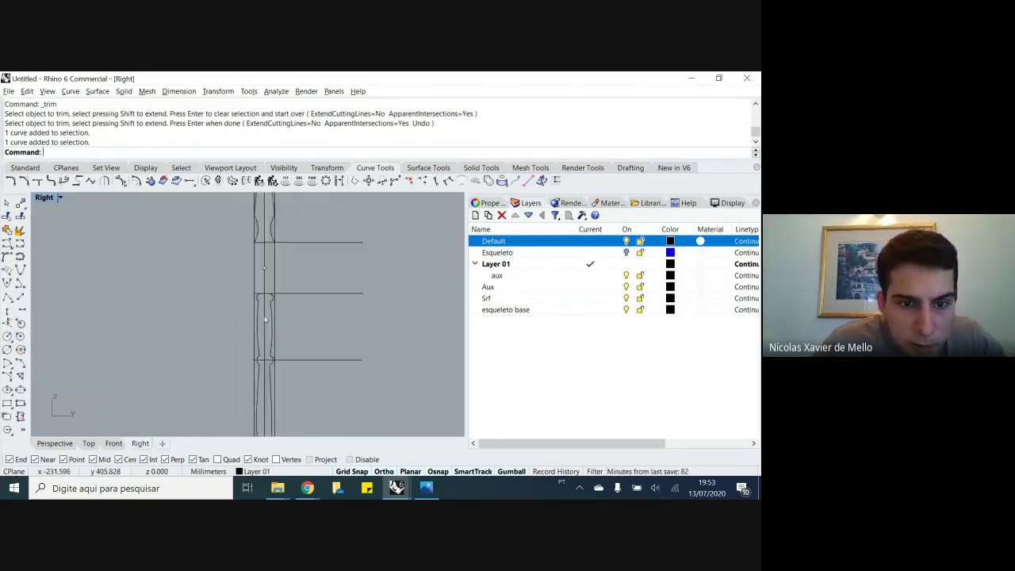
{"action": "left_click", "coordinate": [247, 272]}
{"action": "left_click", "coordinate": [244, 332]}
{"action": "right_click_drag", "start_coordinate": [248, 359], "coordinate": [261, 333]}
{"action": "left_click", "coordinate": [256, 317]}
{"action": "scroll", "coordinate": [261, 333], "scroll_direction": "up", "scroll_amount": 5}
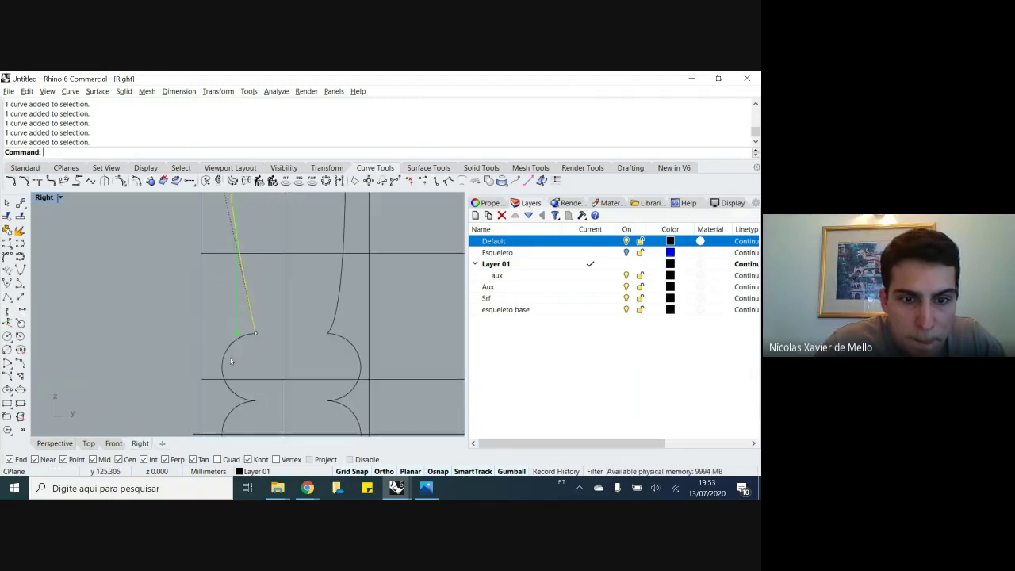
{"action": "left_click", "coordinate": [231, 362]}
{"action": "right_click_drag", "start_coordinate": [252, 390], "coordinate": [235, 285]}
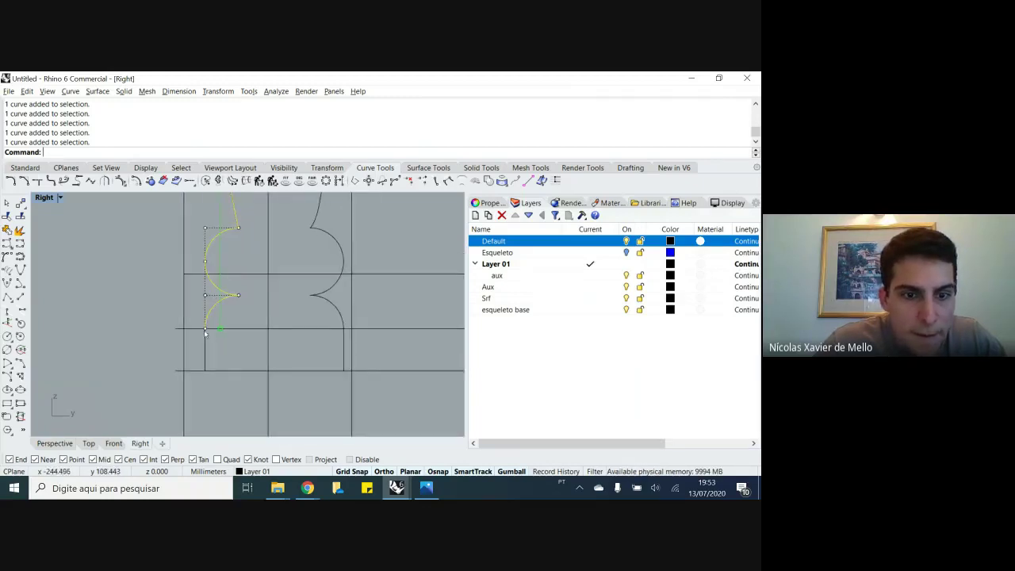
{"action": "scroll", "coordinate": [208, 349], "scroll_direction": "down", "scroll_amount": 5}
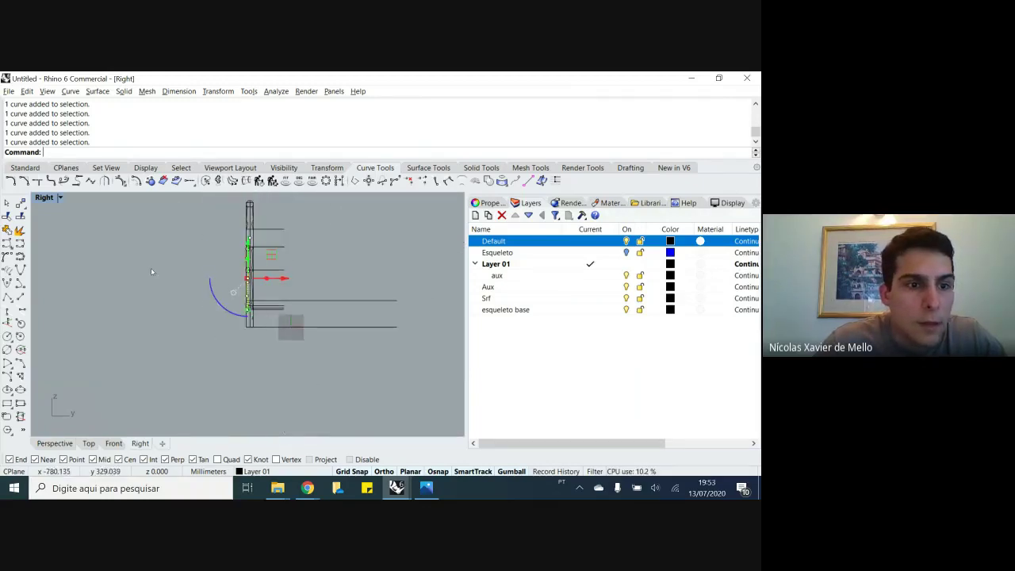
{"action": "left_click", "coordinate": [27, 242]}
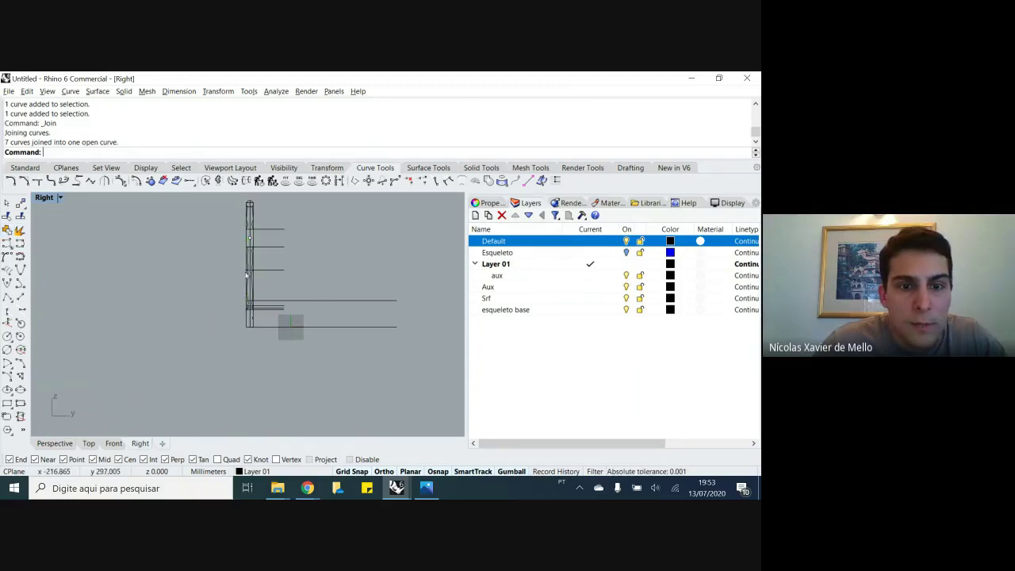
Select the joined left profile to check its extent, and undo the join
{"action": "scroll", "coordinate": [323, 252], "scroll_direction": "up", "scroll_amount": 5}
{"action": "left_click", "coordinate": [280, 220]}
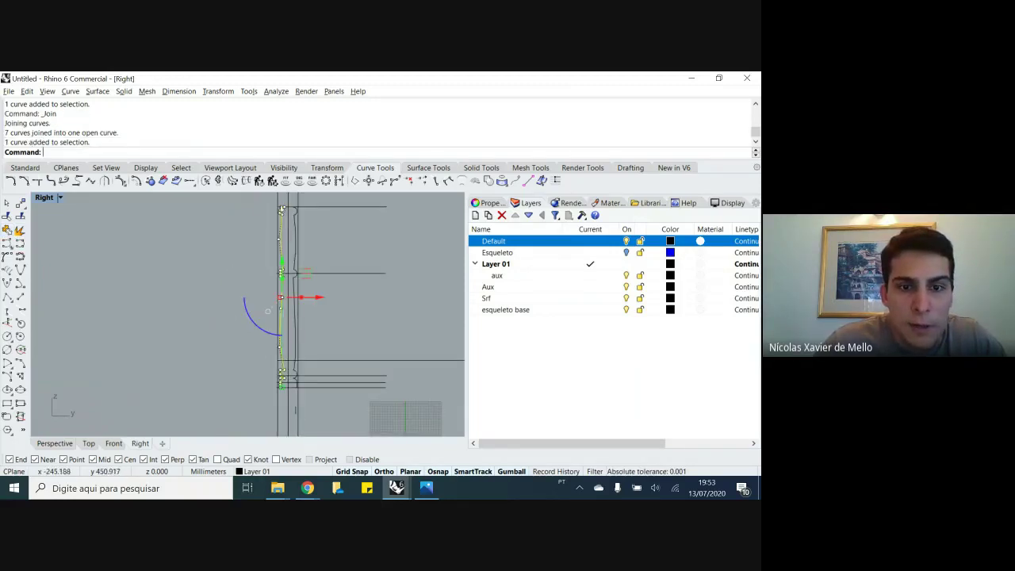
{"action": "key", "text": "ctrl+z"}
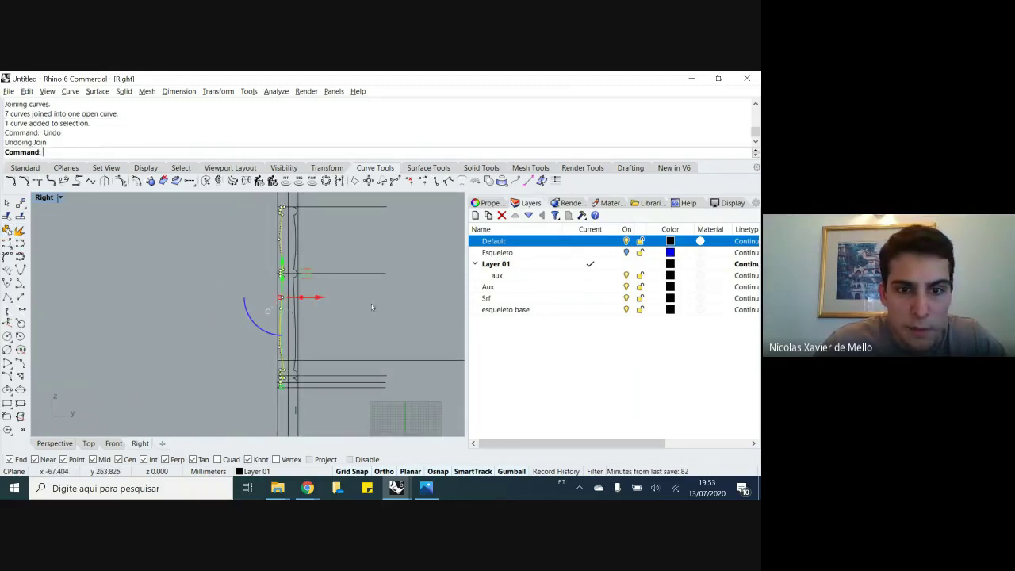
Adjust the end control point where the lower left profile curve meets the middle bead's arc
{"action": "scroll", "coordinate": [283, 290], "scroll_direction": "up", "scroll_amount": 5}
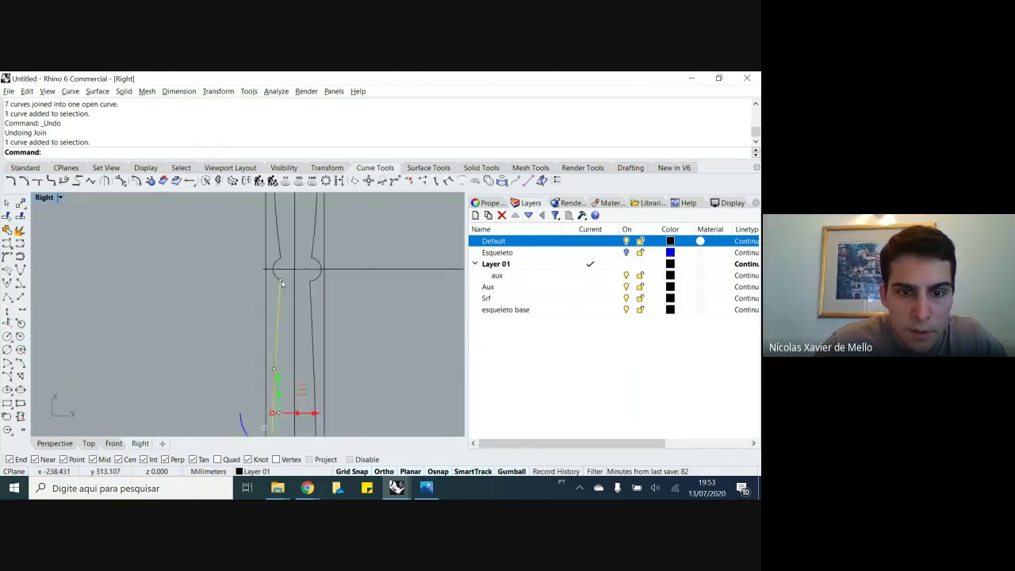
{"action": "left_click", "coordinate": [279, 275]}
{"action": "left_click_drag", "start_coordinate": [280, 260], "coordinate": [280, 262]}
{"action": "key", "text": "Escape"}
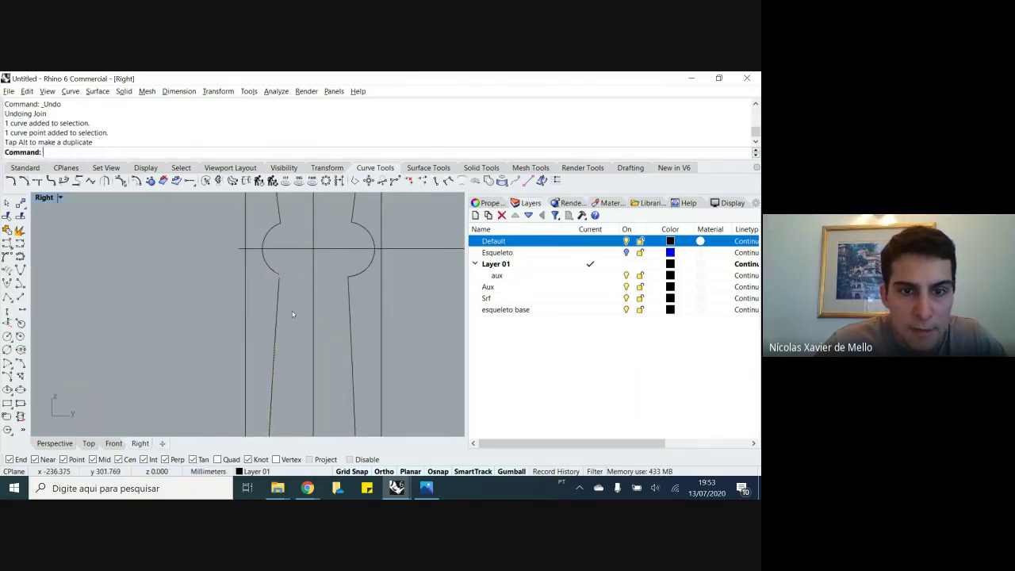
Join the left profile curves and bead arcs above and below the middle horizontal line
{"action": "scroll", "coordinate": [292, 311], "scroll_direction": "down", "scroll_amount": 5}
{"action": "scroll", "coordinate": [290, 264], "scroll_direction": "up", "scroll_amount": 5}
{"action": "left_click", "coordinate": [290, 270]}
{"action": "left_click", "coordinate": [291, 400], "text": "shift"}
{"action": "left_click", "coordinate": [289, 389]}
{"action": "scroll", "coordinate": [289, 356], "scroll_direction": "up", "scroll_amount": 3}
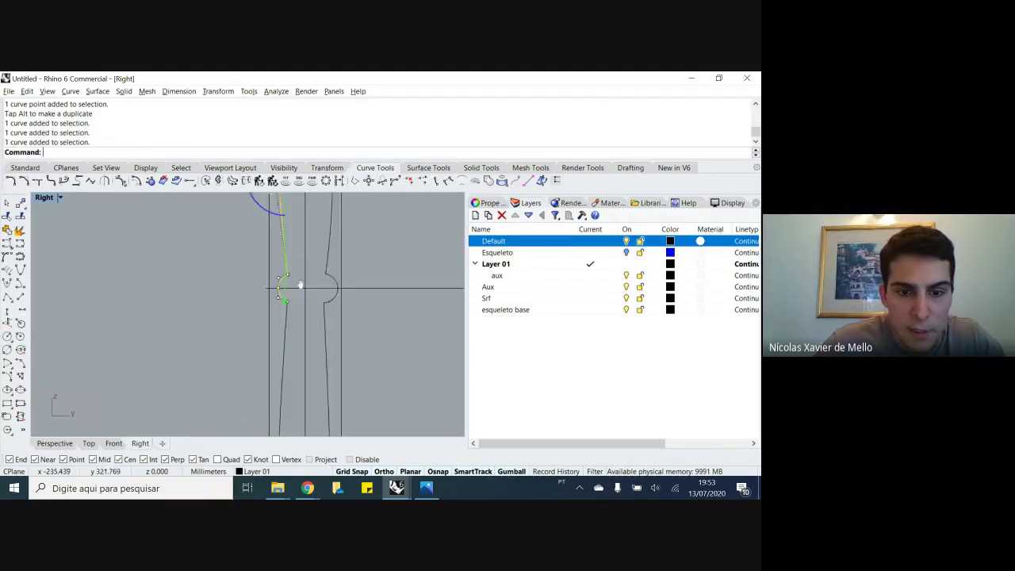
{"action": "left_click", "coordinate": [283, 359], "text": "shift"}
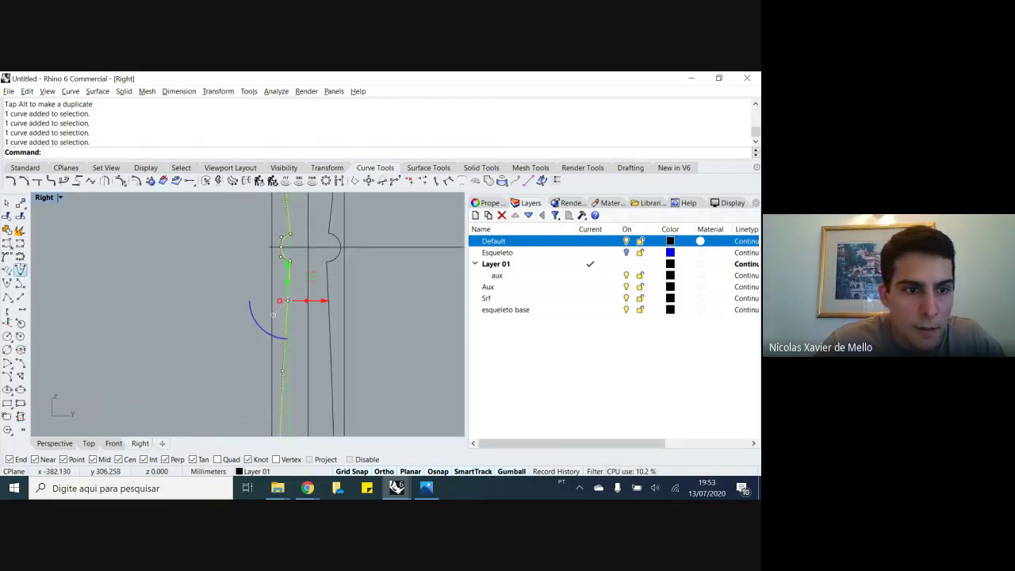
{"action": "left_click", "coordinate": [7, 230]}
{"action": "left_click", "coordinate": [382, 304]}
Examine the junction where the lower left profile curve meets the middle bead's arc
{"action": "scroll", "coordinate": [291, 274], "scroll_direction": "up", "scroll_amount": 5}
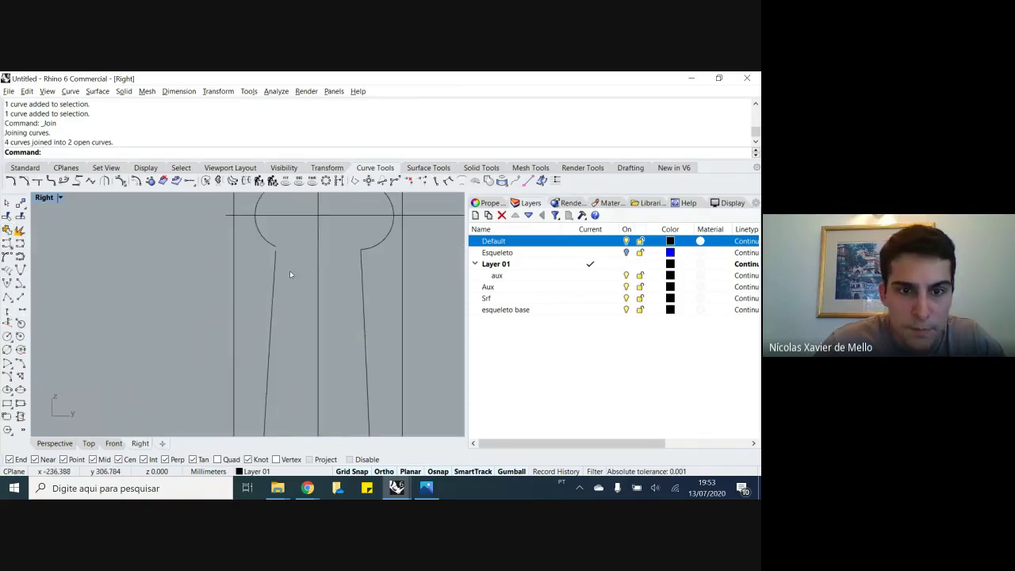
{"action": "left_click", "coordinate": [273, 273]}
{"action": "left_click", "coordinate": [267, 237]}
{"action": "key", "text": "Escape"}
{"action": "left_click", "coordinate": [274, 287]}
{"action": "left_click", "coordinate": [267, 238]}
{"action": "scroll", "coordinate": [277, 270], "scroll_direction": "up", "scroll_amount": 2}
{"action": "scroll", "coordinate": [282, 268], "scroll_direction": "up", "scroll_amount": 2}
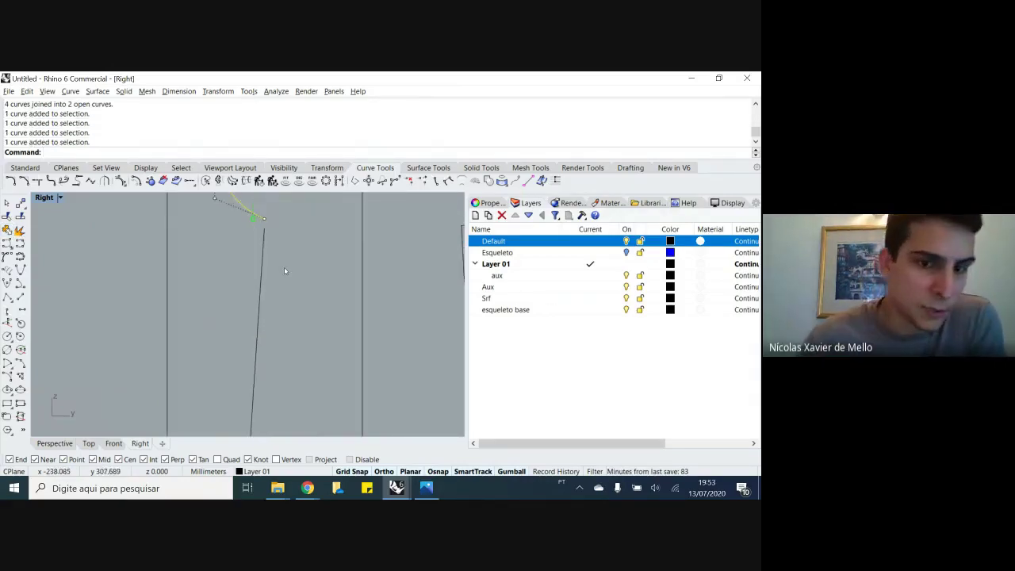
{"action": "scroll", "coordinate": [283, 268], "scroll_direction": "down", "scroll_amount": 2}
{"action": "right_click_drag", "start_coordinate": [282, 268], "coordinate": [278, 288]}
{"action": "key", "text": "Escape"}
{"action": "scroll", "coordinate": [285, 277], "scroll_direction": "up", "scroll_amount": 3}
{"action": "scroll", "coordinate": [237, 298], "scroll_direction": "up", "scroll_amount": 2}
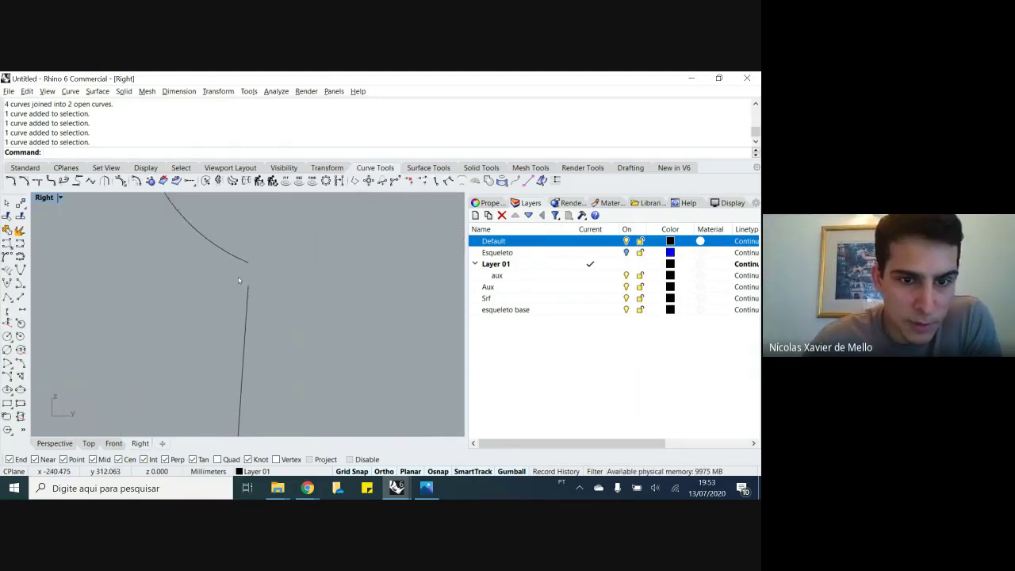
Move the lower left profile curve's upper end control point onto the end of the middle bead's arc
{"action": "left_click", "coordinate": [246, 309]}
{"action": "key", "text": "F10"}
{"action": "left_click", "coordinate": [248, 287]}
{"action": "mouse_move", "coordinate": [248, 288]}
{"action": "left_mouse_down"}
{"action": "mouse_move", "coordinate": [249, 237]}
{"action": "mouse_move", "coordinate": [247, 289]}
{"action": "left_mouse_up"}
{"action": "left_click_drag", "start_coordinate": [237, 327], "coordinate": [253, 240]}
{"action": "left_click", "coordinate": [241, 356]}
{"action": "left_click", "coordinate": [242, 356]}
{"action": "left_click_drag", "start_coordinate": [244, 352], "coordinate": [249, 255]}
{"action": "left_click", "coordinate": [245, 221]}
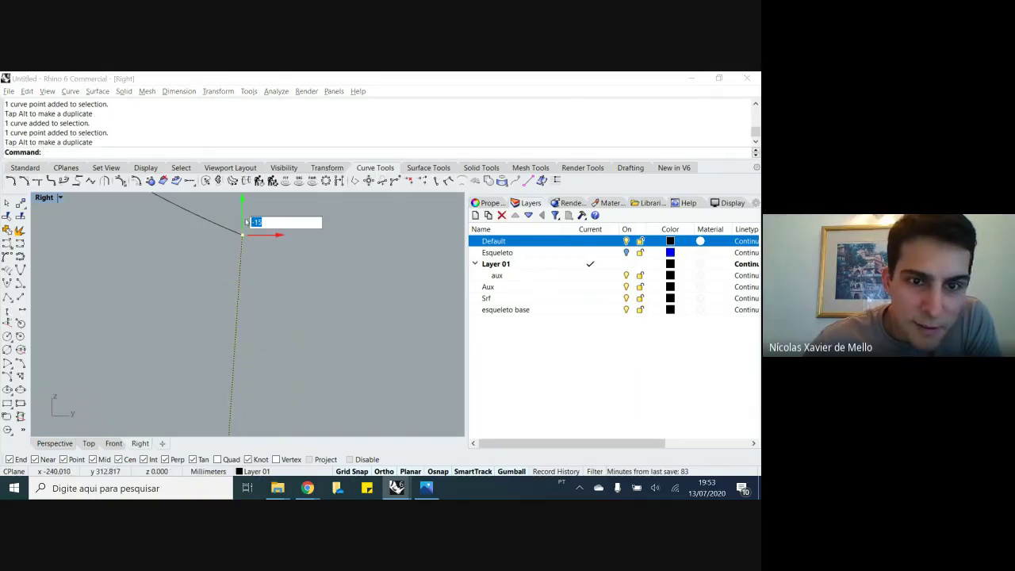
{"action": "type", "text": "-0"}
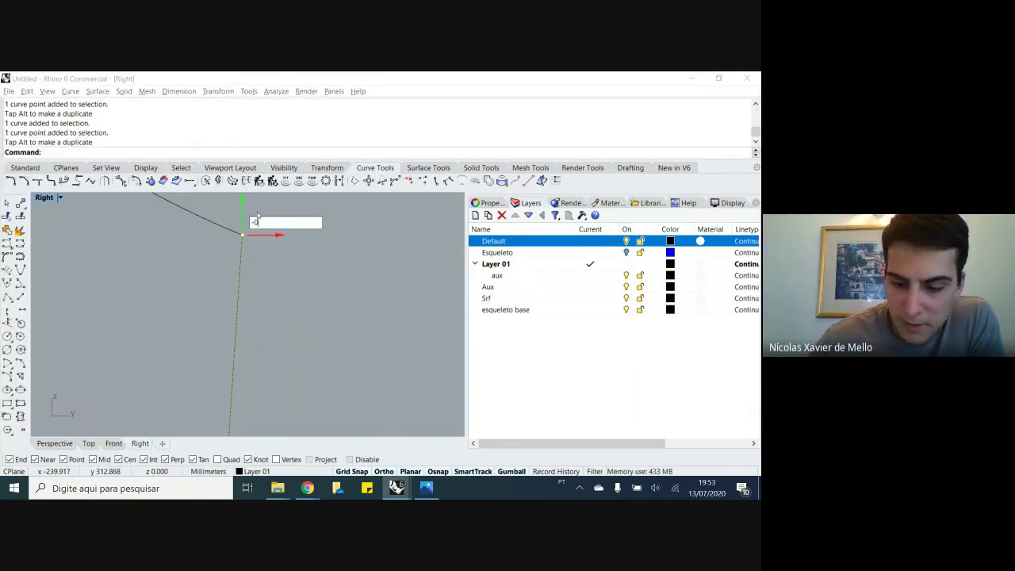
{"action": "type", "text": ".00"}
{"action": "key", "text": "Return"}
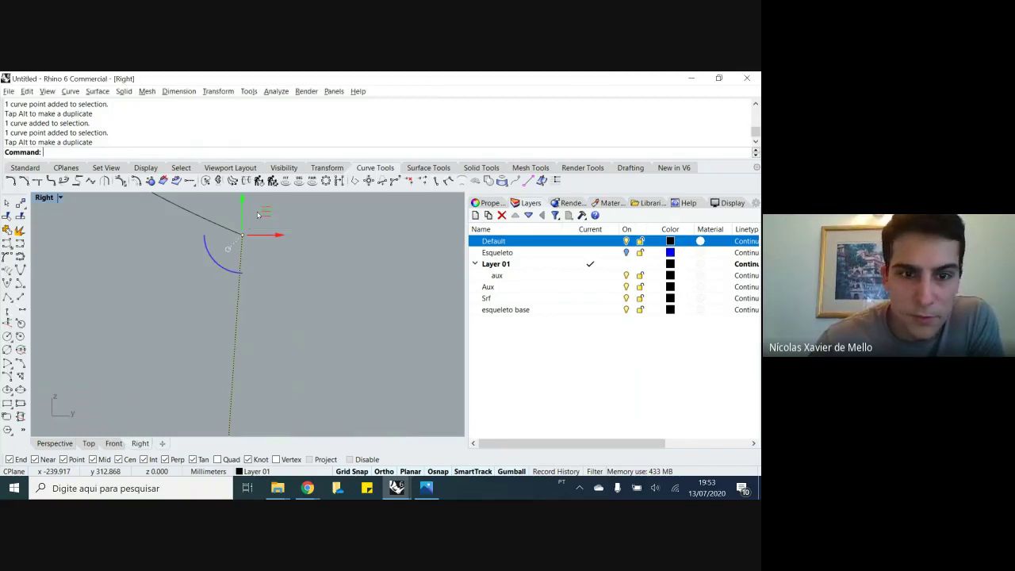
Try joining the lower left profile curve with the middle bead's arc, check the control points, and undo the join
{"action": "key", "text": "Escape"}
{"action": "key", "text": "ctrl+a"}
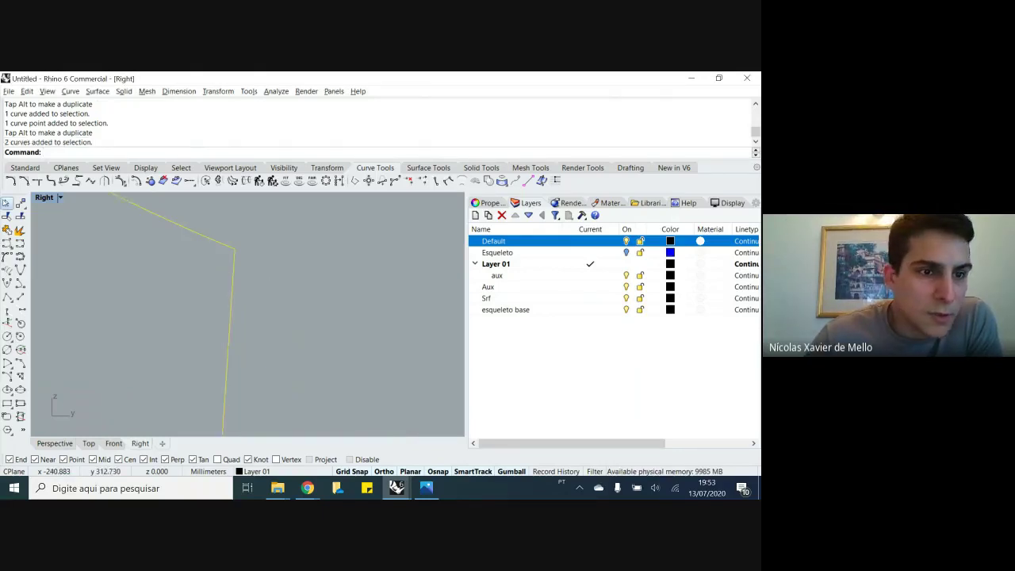
{"action": "left_click", "coordinate": [6, 230]}
{"action": "left_click", "coordinate": [231, 289]}
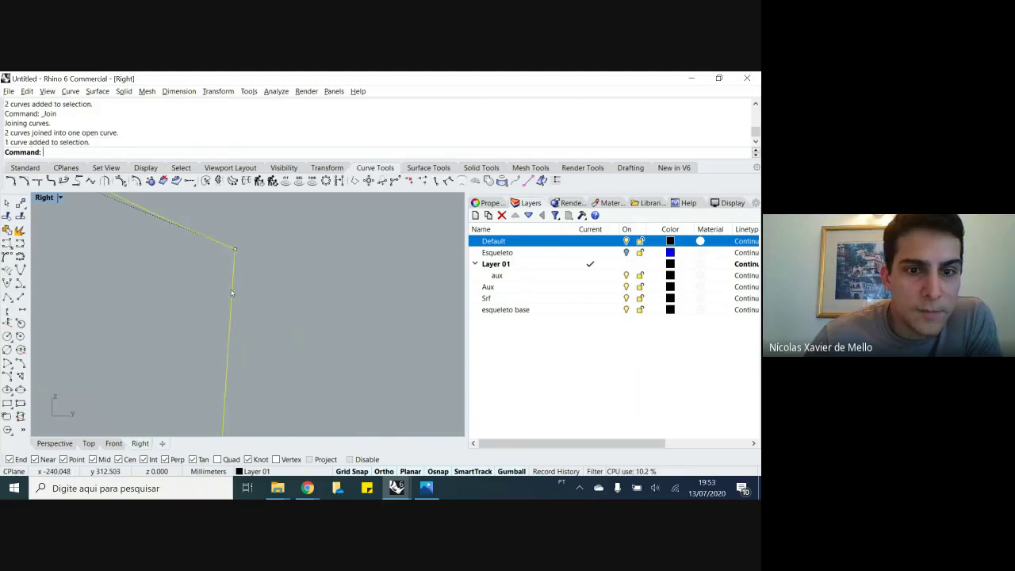
{"action": "key", "text": "F10"}
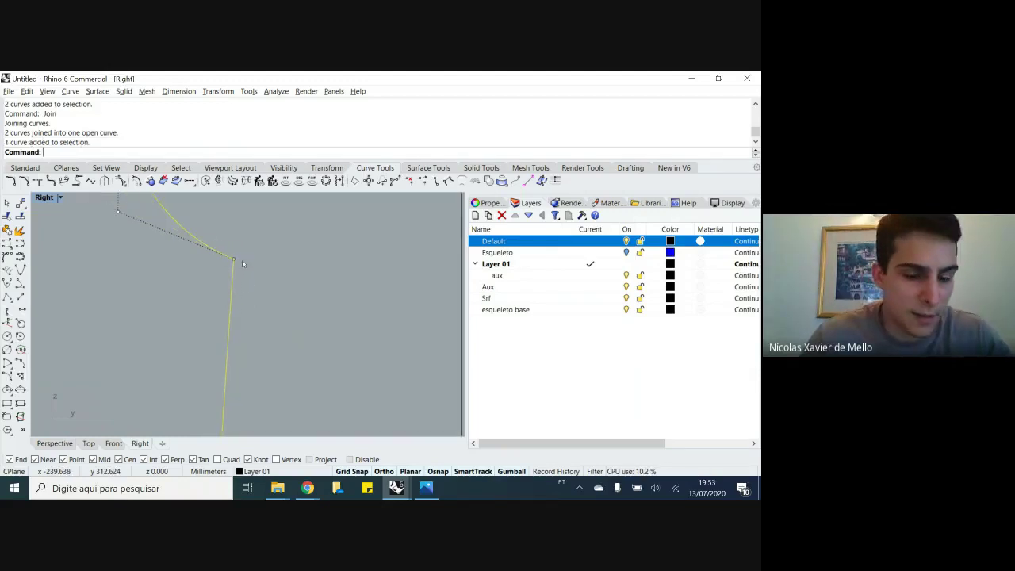
{"action": "key", "text": "ctrl+z"}
{"action": "key", "text": "Escape"}
{"action": "scroll", "coordinate": [238, 264], "scroll_direction": "down", "scroll_amount": 5}
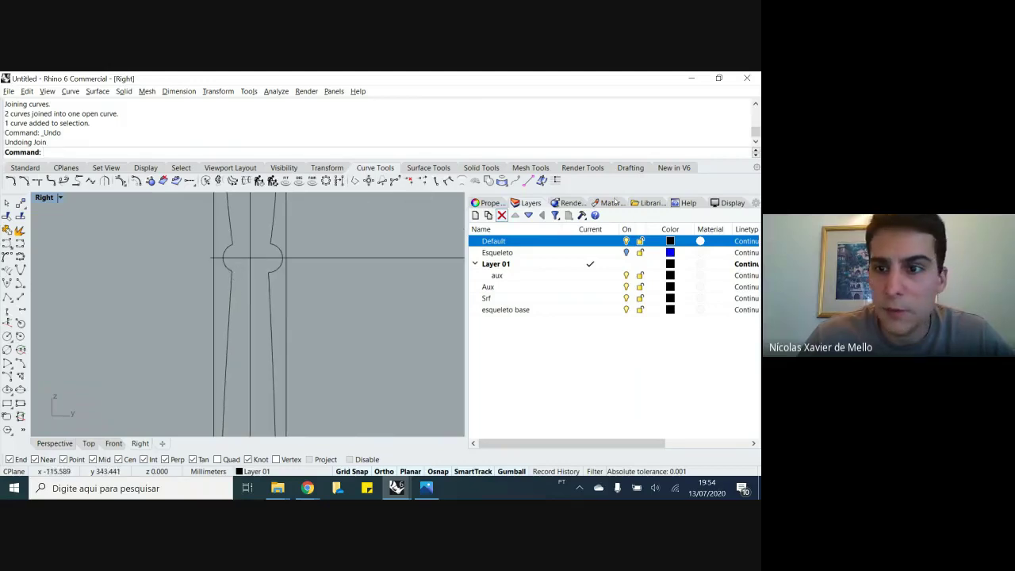
Check the end points of the left profile curve below the middle bead with the ShowEnds analysis
{"action": "left_click", "coordinate": [673, 167]}
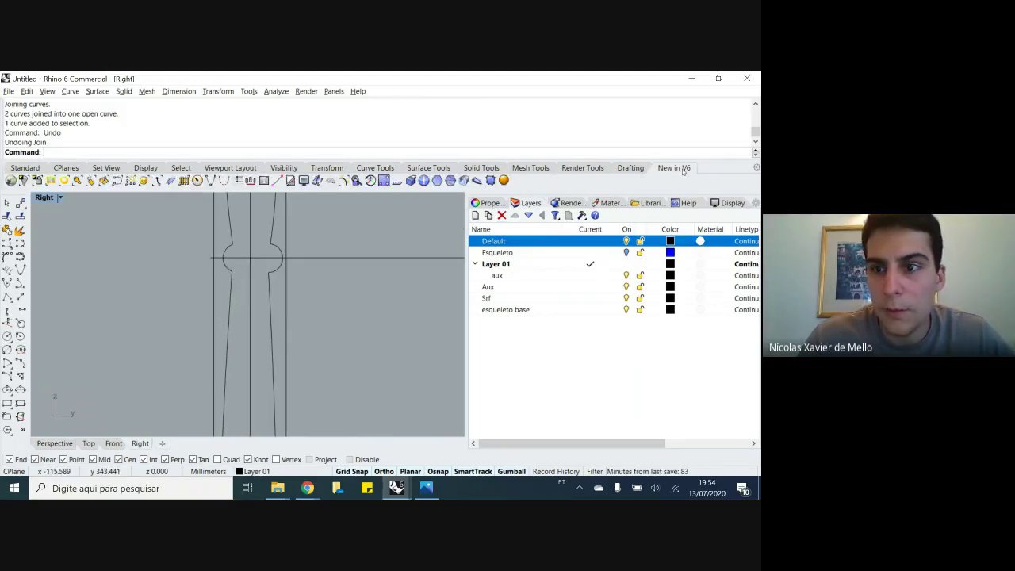
{"action": "left_click", "coordinate": [276, 180]}
{"action": "left_click", "coordinate": [231, 290]}
{"action": "key", "text": "Return"}
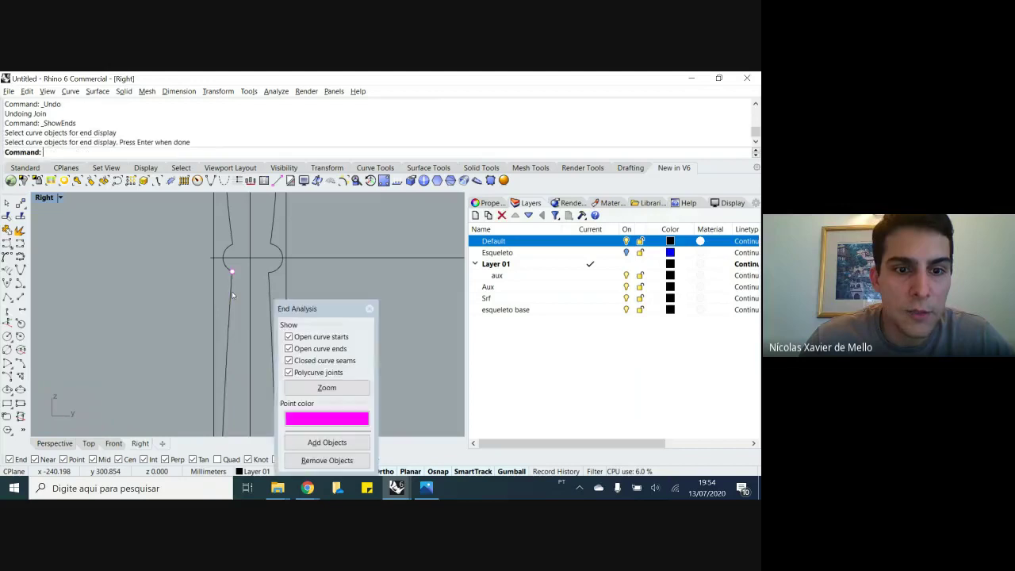
{"action": "scroll", "coordinate": [231, 291], "scroll_direction": "down", "scroll_amount": 2}
{"action": "scroll", "coordinate": [236, 226], "scroll_direction": "down", "scroll_amount": 3}
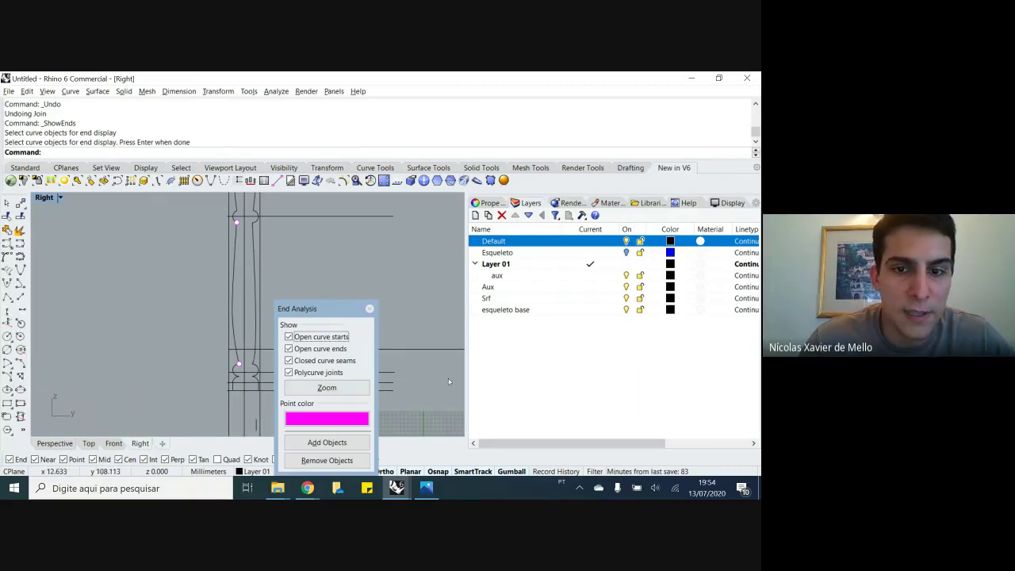
{"action": "left_click", "coordinate": [370, 308]}
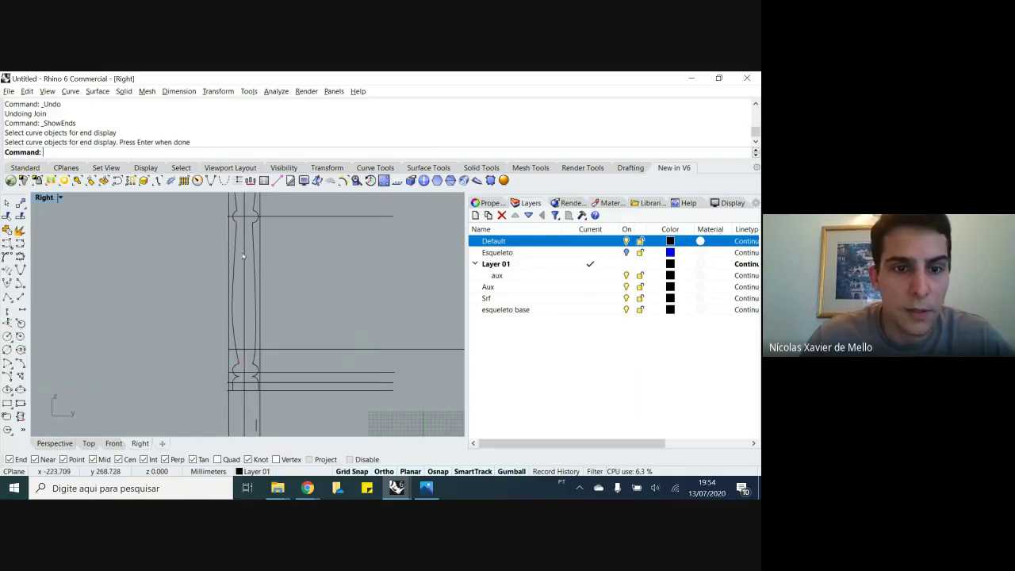
Select the left profile curves and bead arcs along the leg to check which pieces are joined
{"action": "scroll", "coordinate": [265, 253], "scroll_direction": "up", "scroll_amount": 5}
{"action": "left_click", "coordinate": [244, 267]}
{"action": "scroll", "coordinate": [245, 301], "scroll_direction": "down", "scroll_amount": 6}
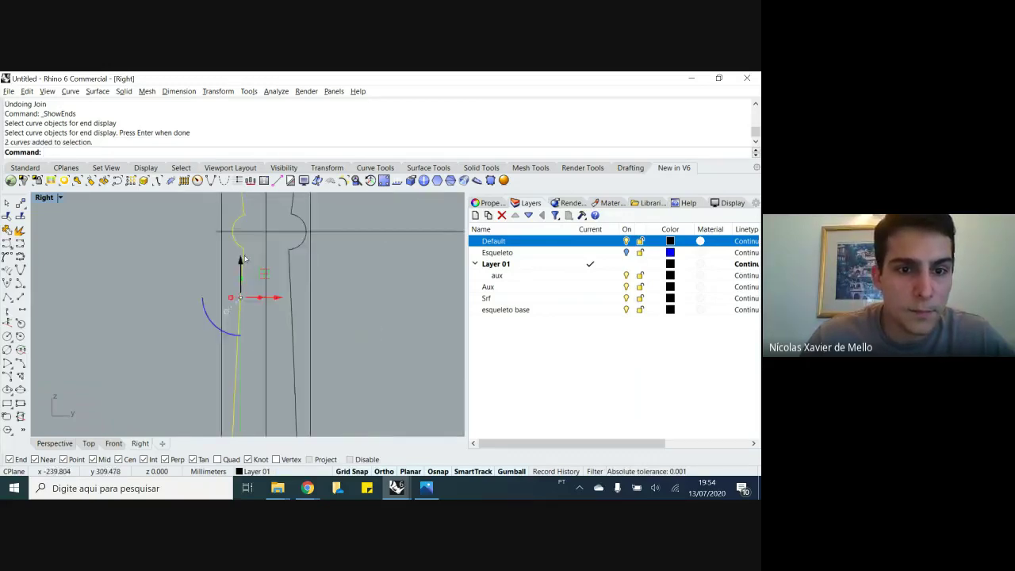
{"action": "scroll", "coordinate": [246, 333], "scroll_direction": "up", "scroll_amount": 3}
{"action": "left_click", "coordinate": [238, 305]}
{"action": "left_click", "coordinate": [256, 334]}
{"action": "left_click", "coordinate": [219, 278]}
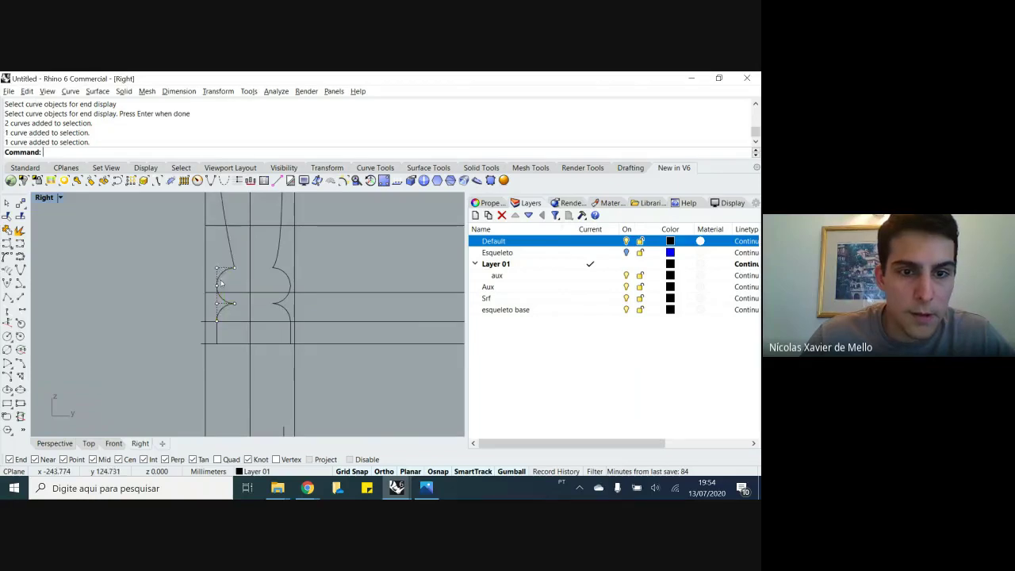
{"action": "scroll", "coordinate": [234, 412], "scroll_direction": "down", "scroll_amount": 4}
{"action": "left_click", "coordinate": [251, 248]}
{"action": "left_click", "coordinate": [250, 248]}
{"action": "scroll", "coordinate": [256, 298], "scroll_direction": "down", "scroll_amount": 3}
{"action": "scroll", "coordinate": [252, 273], "scroll_direction": "up", "scroll_amount": 4}
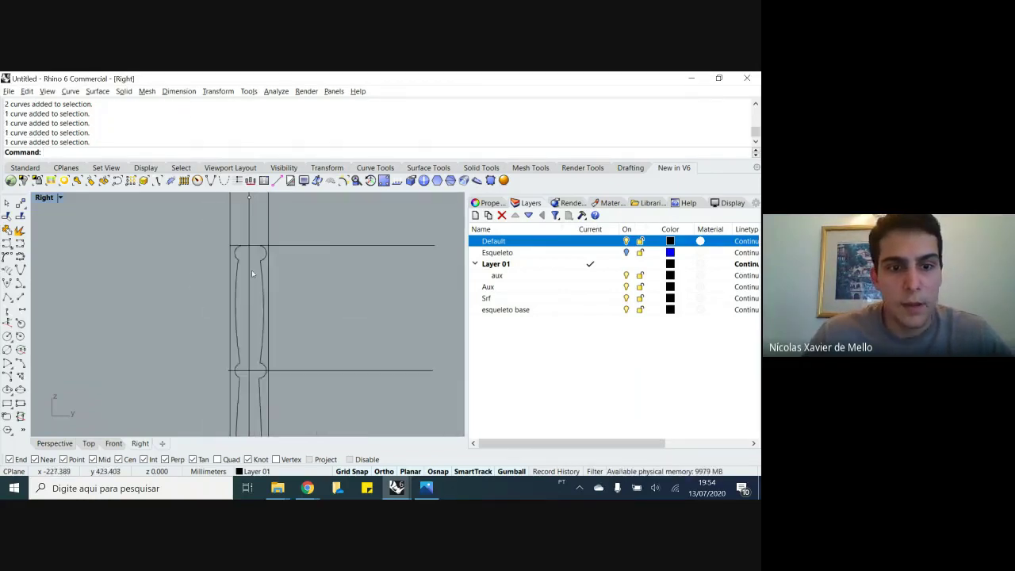
{"action": "left_click", "coordinate": [242, 253]}
{"action": "key", "text": "Escape"}
Revolve the leg's upper and lower right profile curves a full 360 degrees around the vertical centre line
{"action": "right_click_drag", "start_coordinate": [252, 293], "coordinate": [280, 288]}
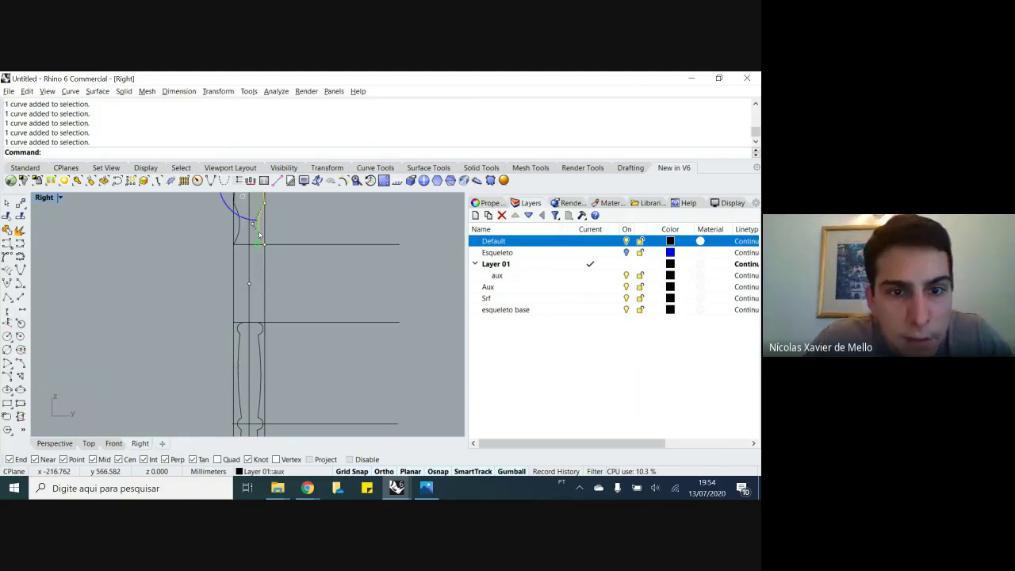
{"action": "right_click_drag", "start_coordinate": [259, 235], "coordinate": [256, 317]}
{"action": "right_click_drag", "start_coordinate": [264, 375], "coordinate": [254, 354]}
{"action": "scroll", "coordinate": [254, 354], "scroll_direction": "up", "scroll_amount": 5}
{"action": "type", "text": "R"}
{"action": "type", "text": "evolve"}
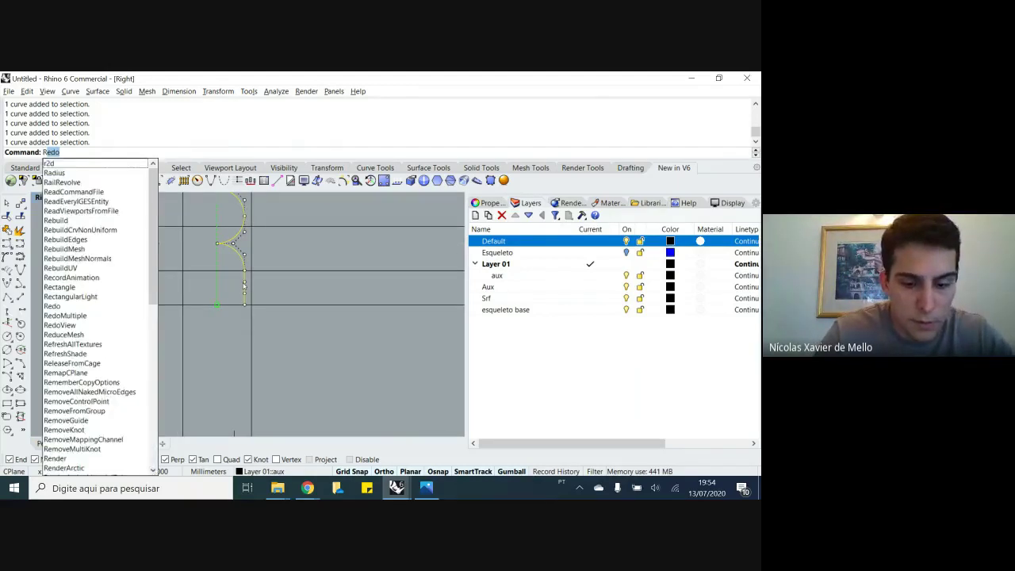
{"action": "key", "text": "Return"}
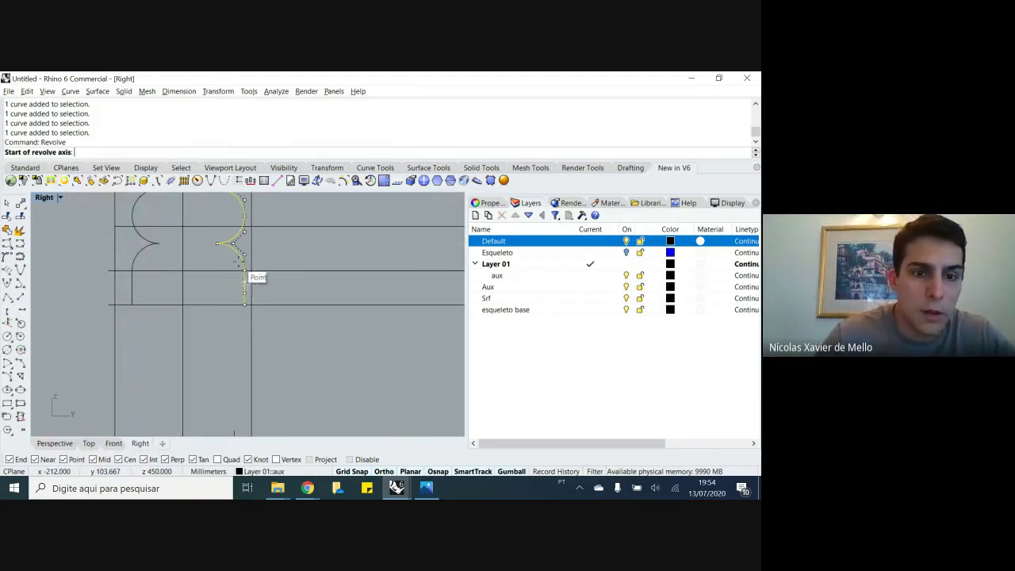
{"action": "left_click", "coordinate": [184, 276]}
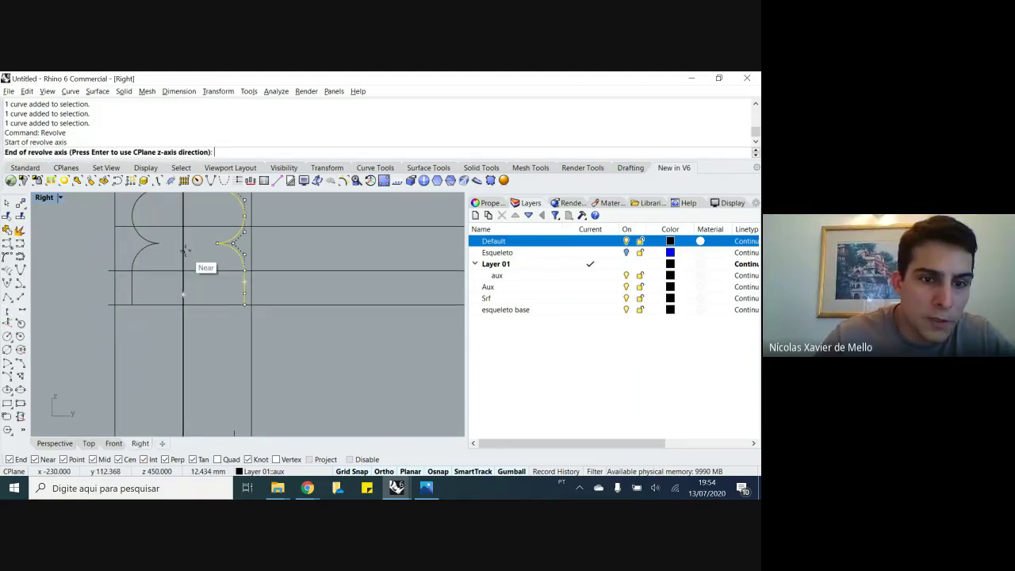
{"action": "left_click", "coordinate": [184, 250]}
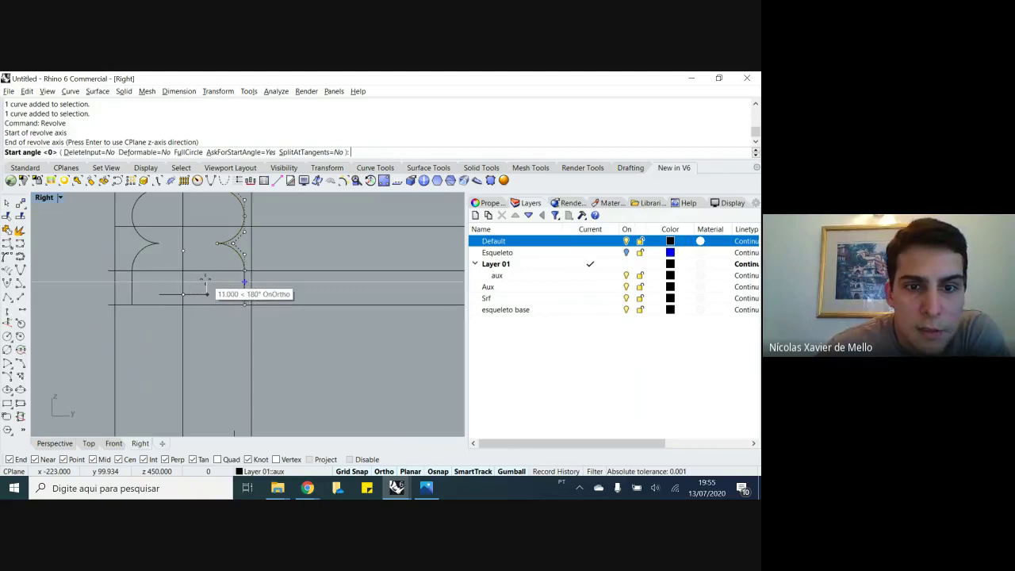
{"action": "left_click", "coordinate": [206, 279]}
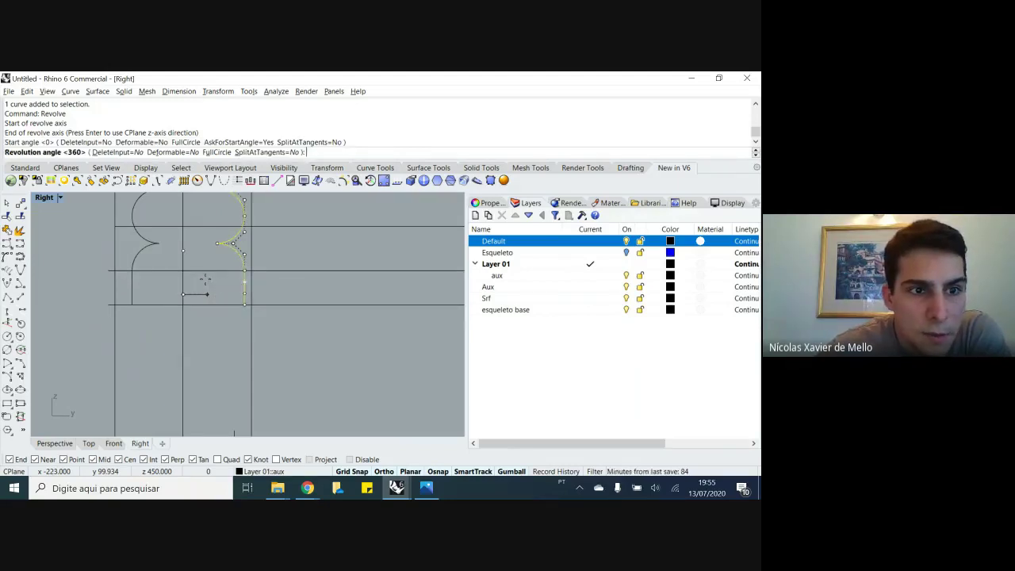
{"action": "key", "text": "Return"}
Examine the revolved turned sections along the full height of the leg
{"action": "scroll", "coordinate": [185, 395], "scroll_direction": "down", "scroll_amount": 5}
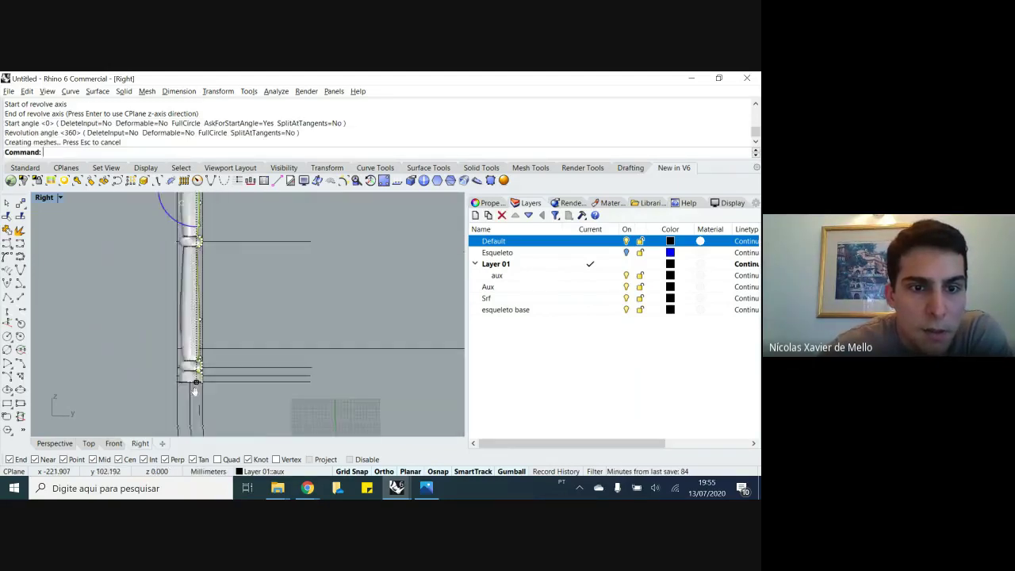
{"action": "scroll", "coordinate": [185, 395], "scroll_direction": "down", "scroll_amount": 3}
{"action": "key", "text": "Escape"}
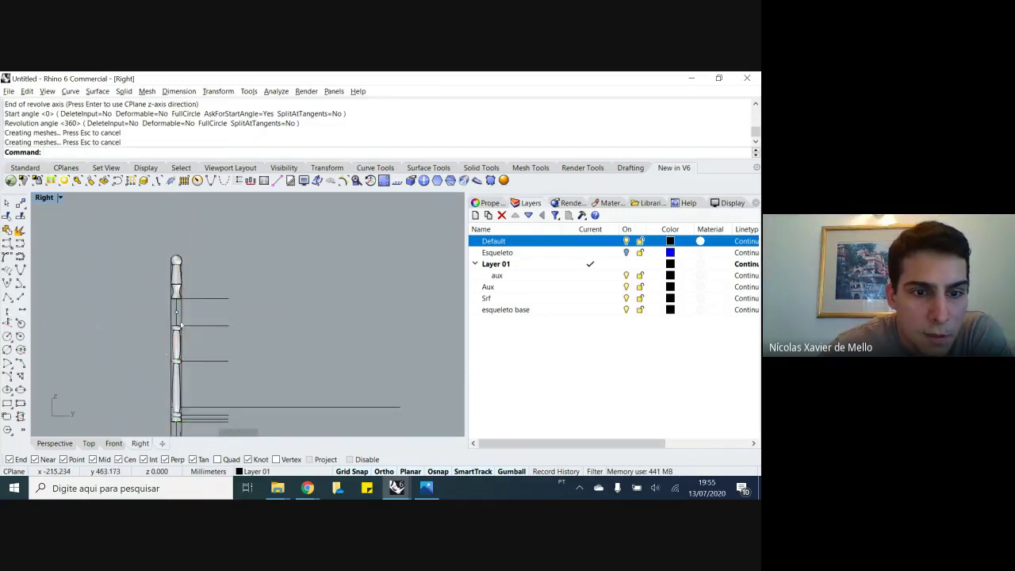
{"action": "scroll", "coordinate": [182, 318], "scroll_direction": "up", "scroll_amount": 5}
{"action": "right_click_drag", "start_coordinate": [181, 315], "coordinate": [217, 271]}
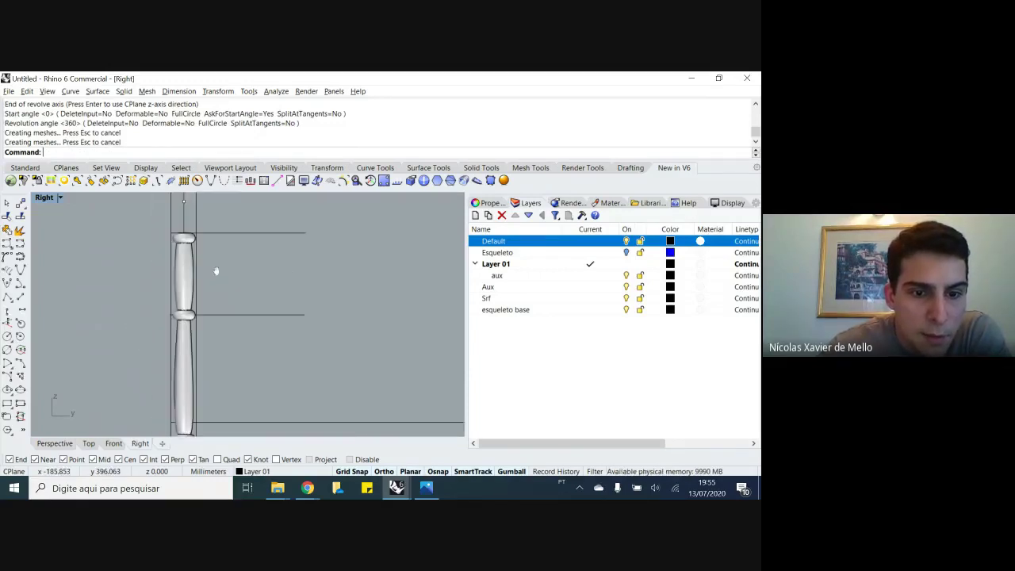
{"action": "right_click_drag", "start_coordinate": [225, 394], "coordinate": [249, 290]}
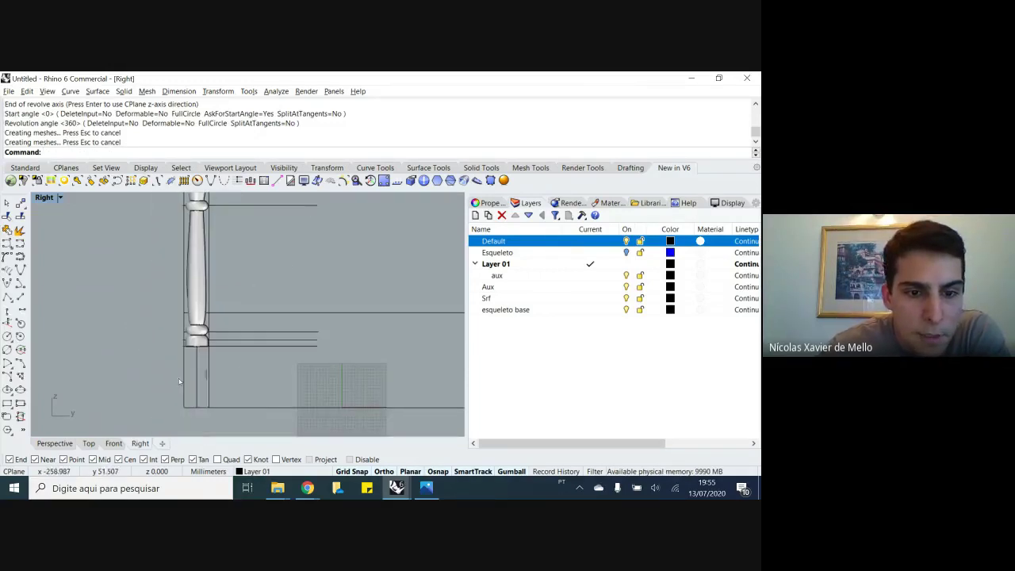
{"action": "scroll", "coordinate": [203, 333], "scroll_direction": "down", "scroll_amount": 3}
{"action": "scroll", "coordinate": [182, 282], "scroll_direction": "up", "scroll_amount": 3}
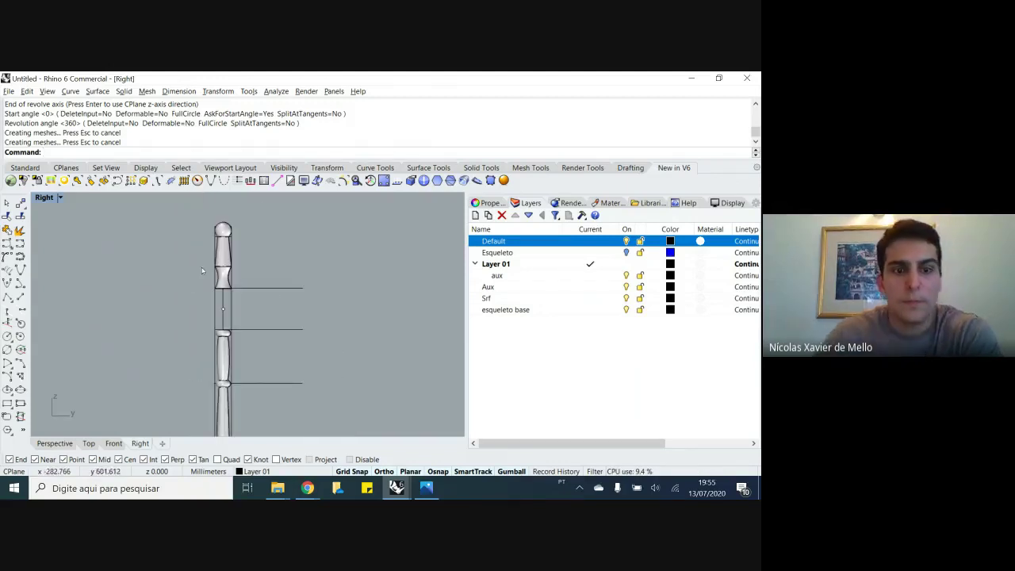
{"action": "scroll", "coordinate": [236, 283], "scroll_direction": "down", "scroll_amount": 5}
{"action": "scroll", "coordinate": [236, 276], "scroll_direction": "up", "scroll_amount": 4}
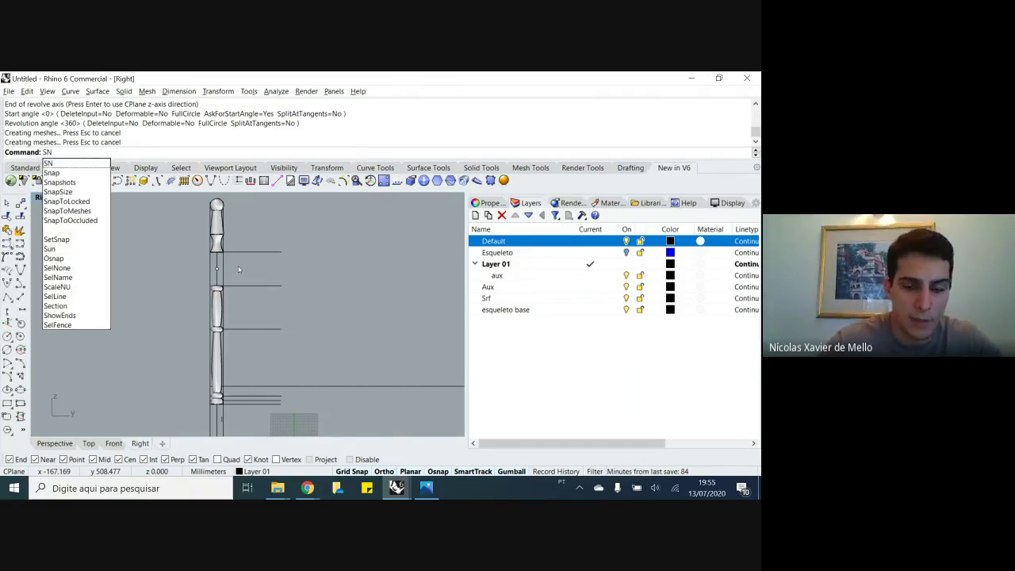
Select the two last-created revolved leg polysurfaces and hide them
{"action": "key", "text": "Return"}
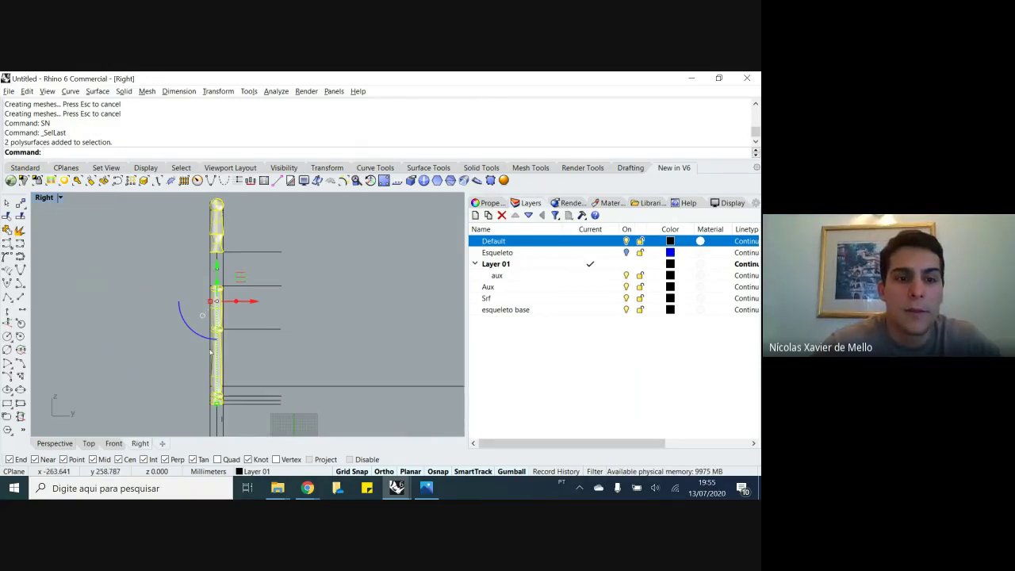
{"action": "middle_click", "coordinate": [341, 339]}
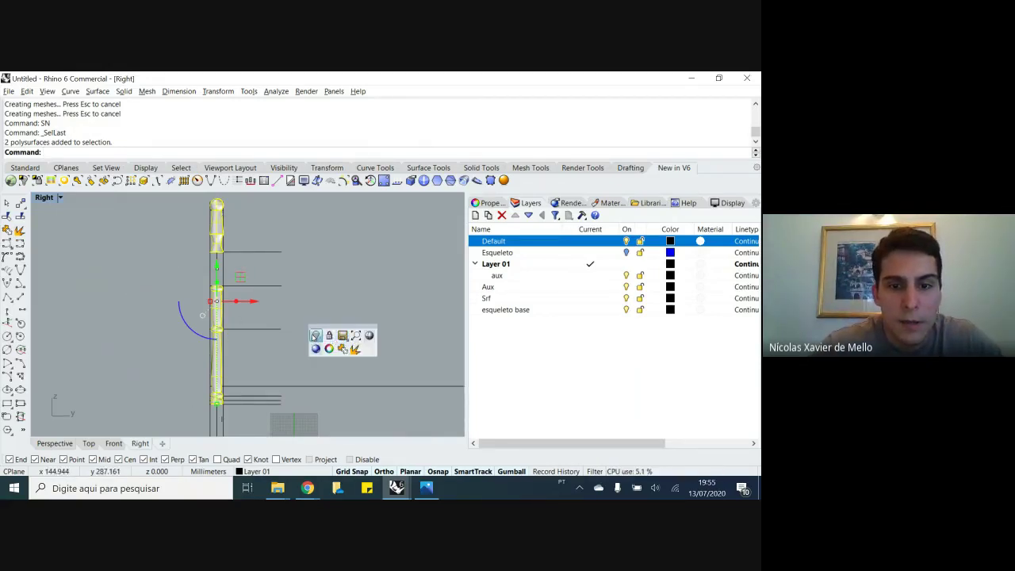
{"action": "left_click", "coordinate": [313, 338]}
{"action": "scroll", "coordinate": [255, 336], "scroll_direction": "down", "scroll_amount": 2}
{"action": "left_click_drag", "start_coordinate": [186, 239], "coordinate": [339, 372]}
{"action": "scroll", "coordinate": [231, 375], "scroll_direction": "up", "scroll_amount": 2}
{"action": "scroll", "coordinate": [231, 375], "scroll_direction": "up", "scroll_amount": 1}
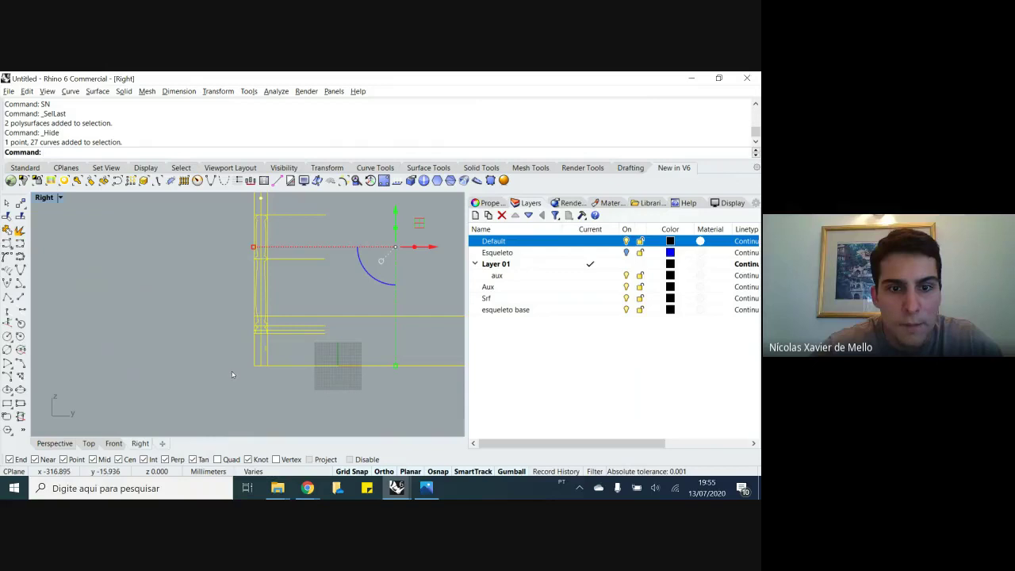
{"action": "scroll", "coordinate": [231, 373], "scroll_direction": "down", "scroll_amount": 2}
{"action": "left_click", "coordinate": [232, 371]}
{"action": "scroll", "coordinate": [280, 310], "scroll_direction": "up", "scroll_amount": 2}
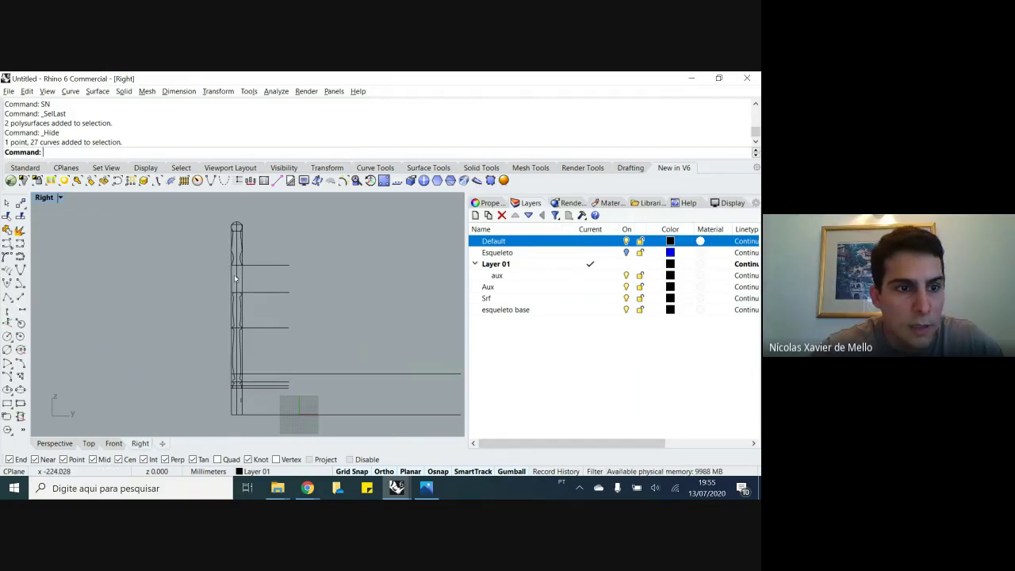
Draw a box with a 40 × 40 mm base at the middle square section, its height spanning the section's two guide lines
{"action": "type", "text": "Box"}
{"action": "key", "text": "Return"}
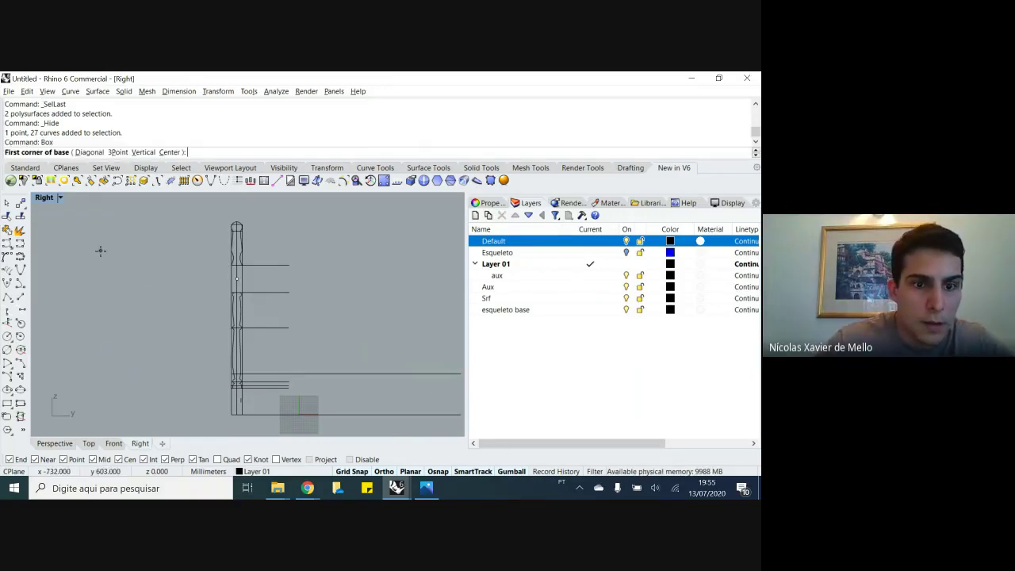
{"action": "double_click", "coordinate": [52, 200]}
{"action": "double_click", "coordinate": [272, 198]}
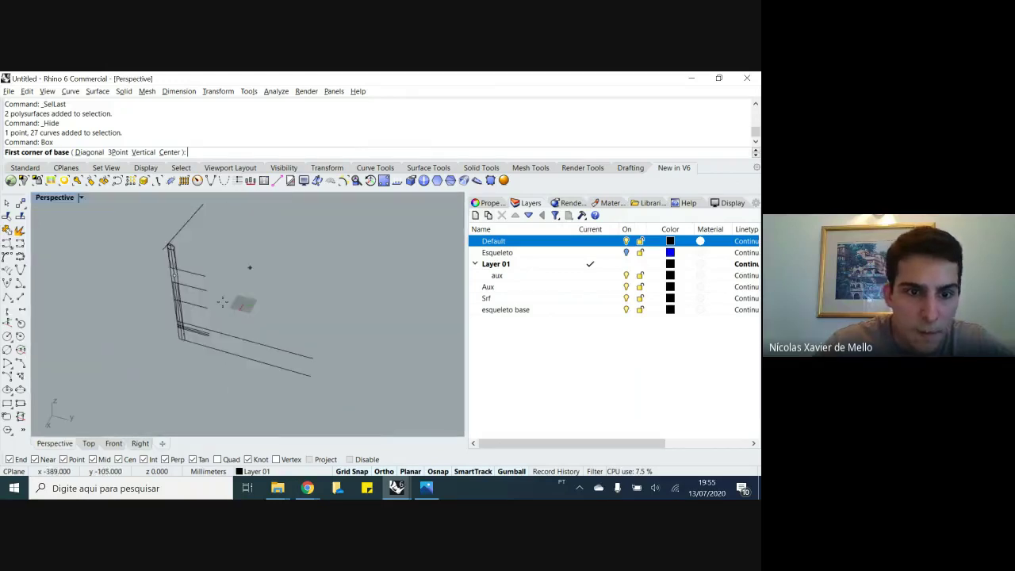
{"action": "scroll", "coordinate": [185, 306], "scroll_direction": "up", "scroll_amount": 4}
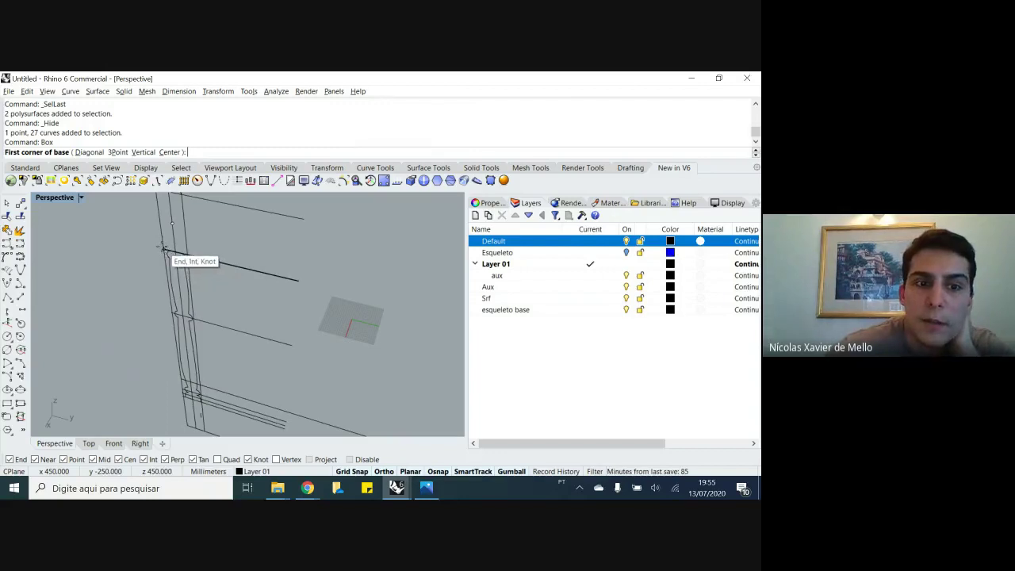
{"action": "left_click", "coordinate": [194, 263]}
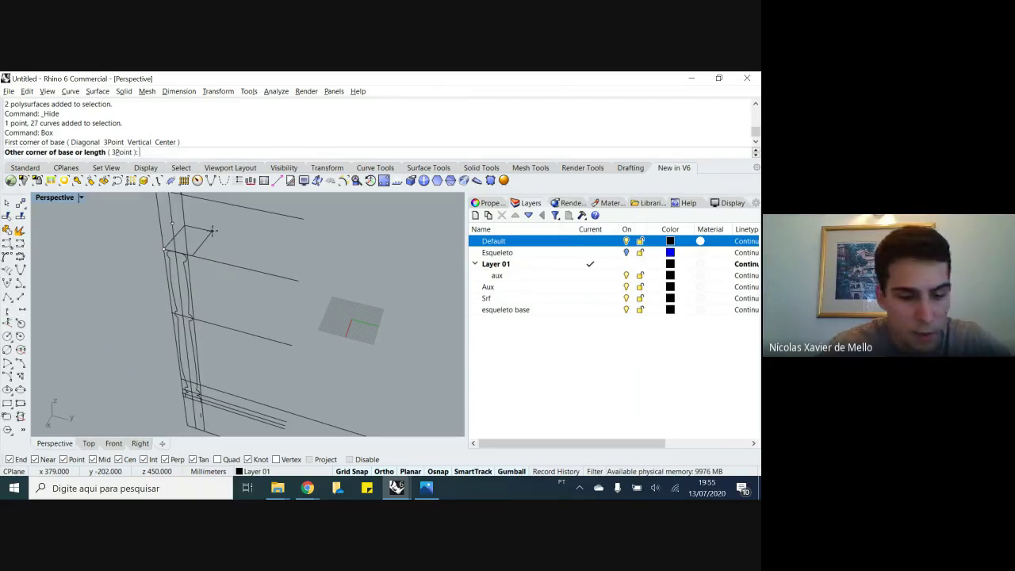
{"action": "type", "text": "@40"}
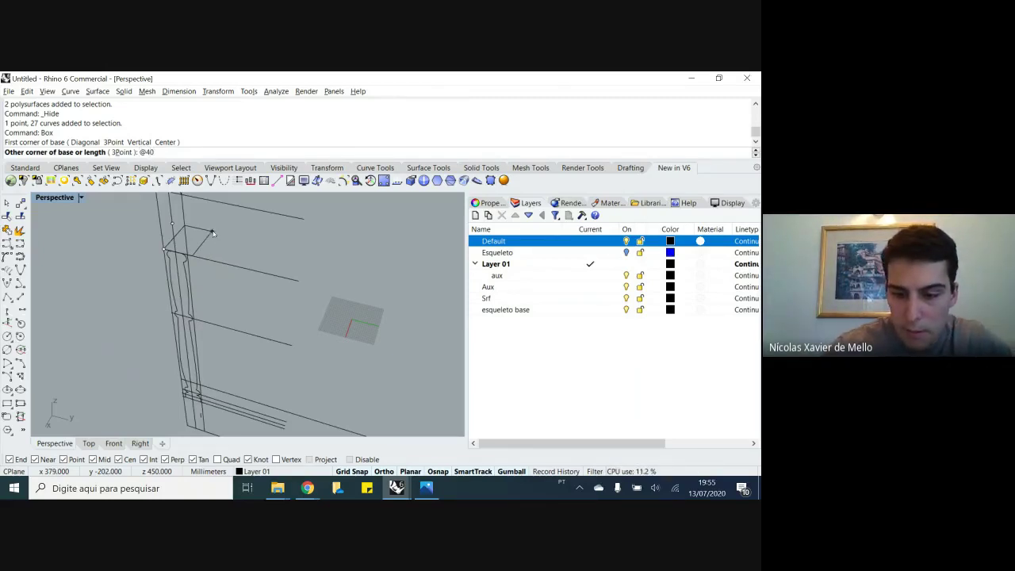
{"action": "type", "text": ",40"}
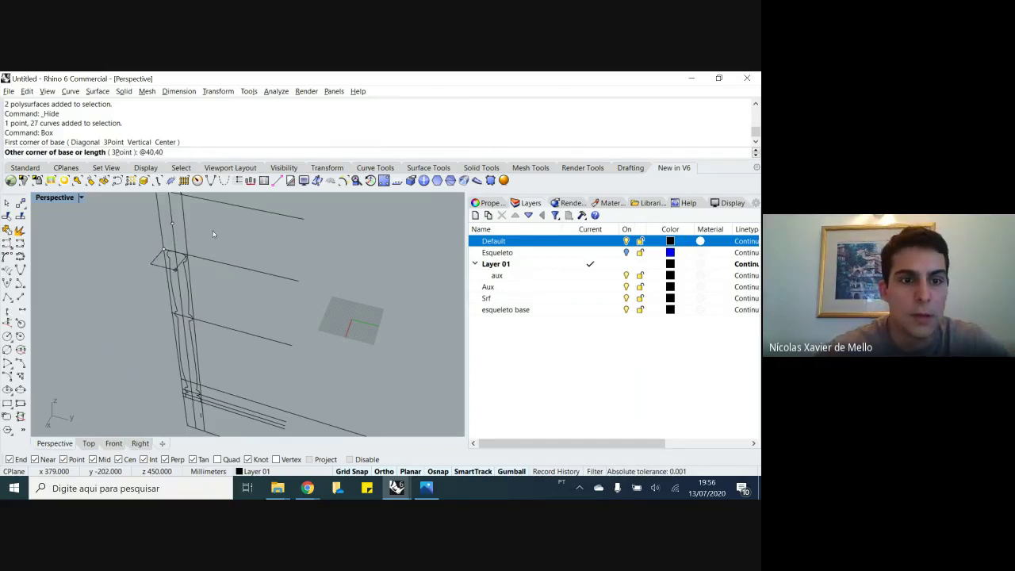
{"action": "key", "text": "Return"}
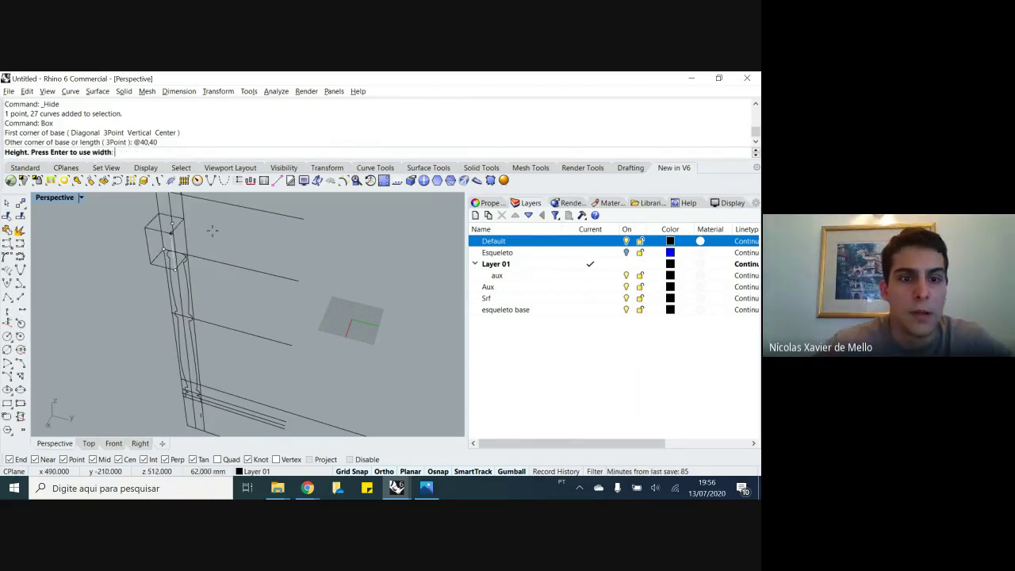
{"action": "right_click_drag", "start_coordinate": [183, 205], "coordinate": [200, 272]}
{"action": "left_click", "coordinate": [200, 271]}
Move the middle box -20 mm along the X axis to centre it on the leg
{"action": "right_click_drag", "start_coordinate": [157, 328], "coordinate": [100, 340]}
{"action": "left_click", "coordinate": [171, 262]}
{"action": "left_click", "coordinate": [141, 274]}
{"action": "type", "text": "-20"}
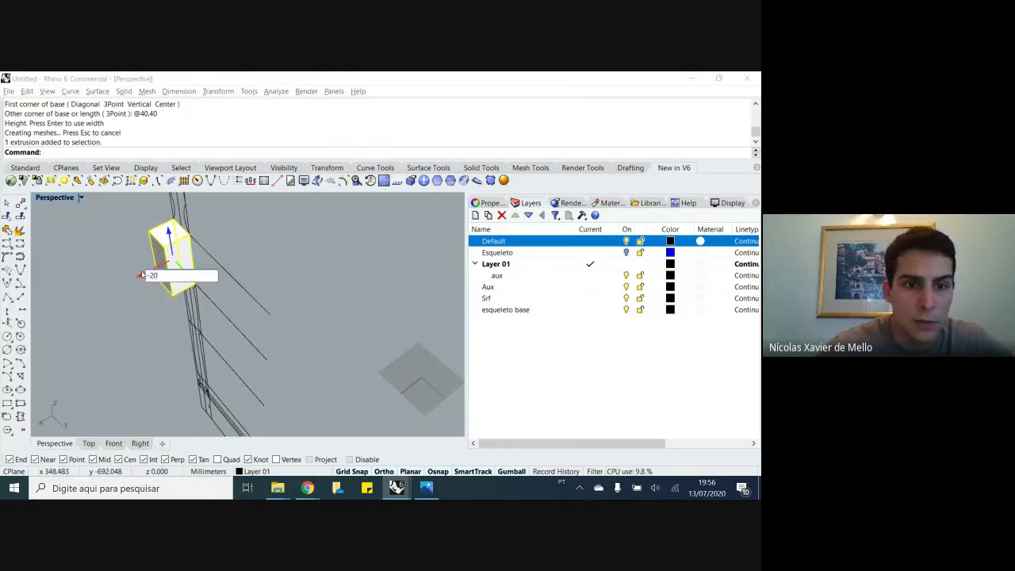
{"action": "key", "text": "Return"}
{"action": "right_click_drag", "start_coordinate": [143, 291], "coordinate": [193, 339]}
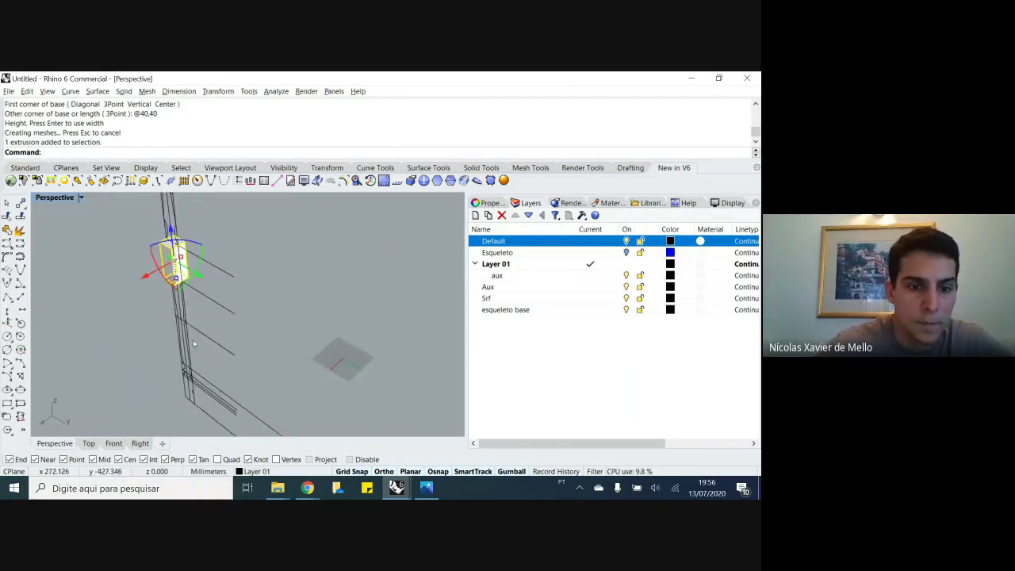
Draw a box with a 40 × 40 mm base from the lowest short guide line down to the leg's bottom end
{"action": "scroll", "coordinate": [193, 340], "scroll_direction": "up", "scroll_amount": 5}
{"action": "key", "text": "Return"}
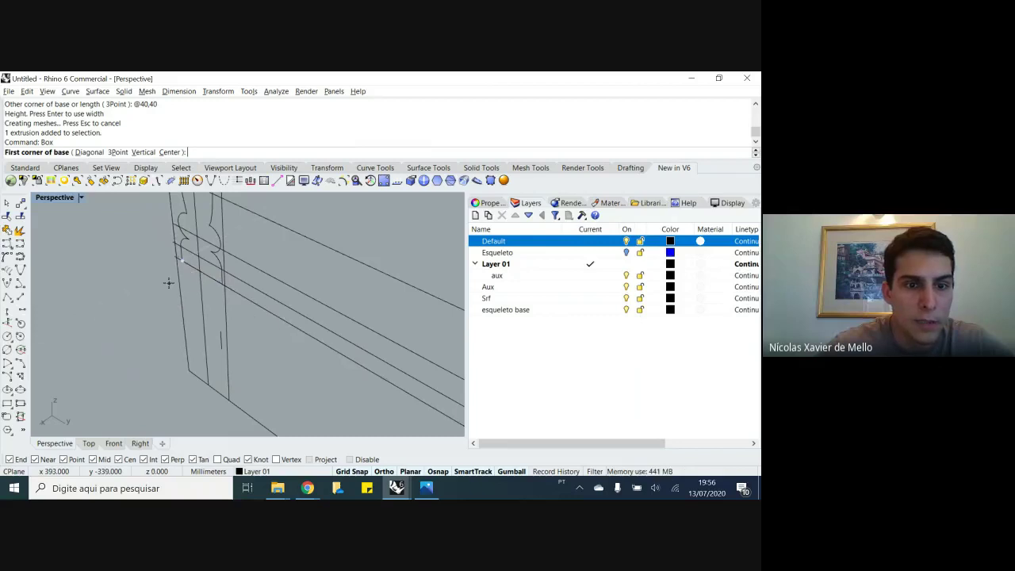
{"action": "left_click", "coordinate": [178, 260]}
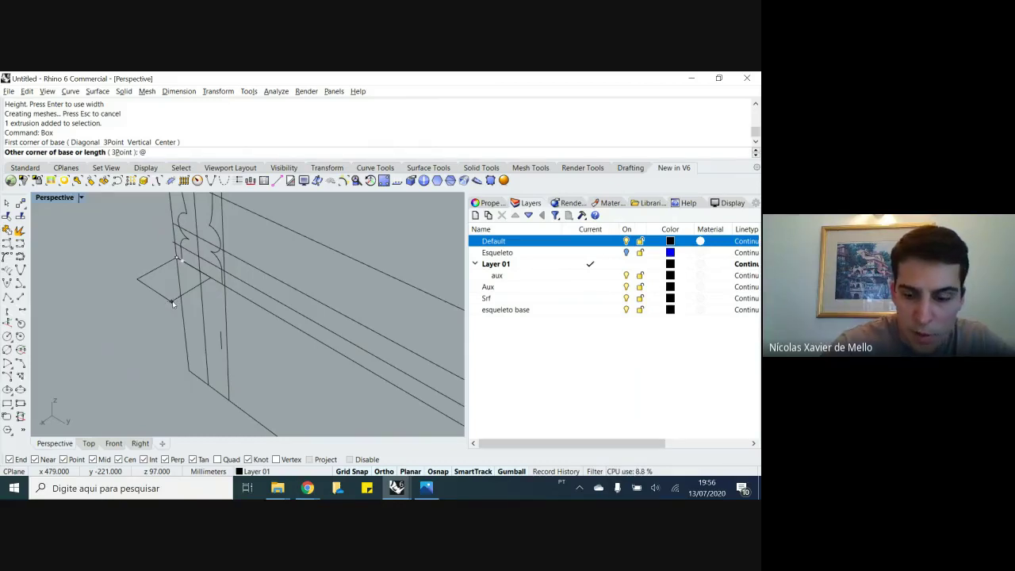
{"action": "type", "text": "@40,40"}
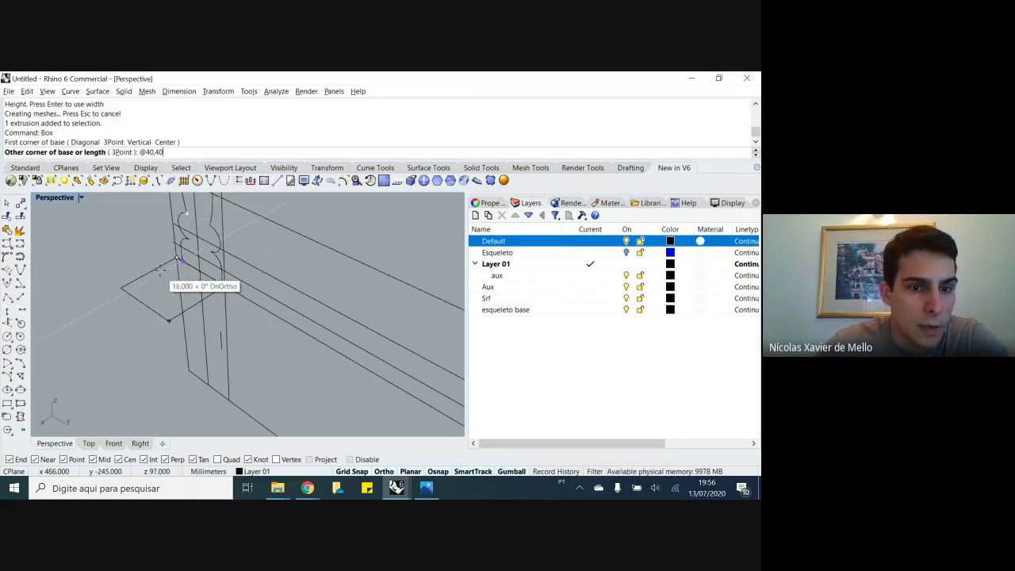
{"action": "scroll", "coordinate": [161, 281], "scroll_direction": "down", "scroll_amount": 1}
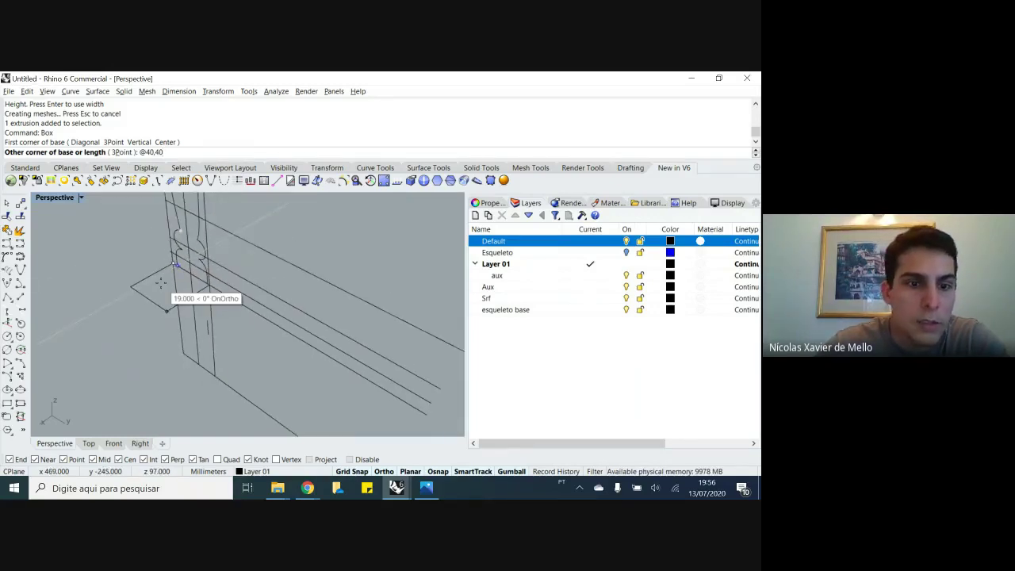
{"action": "key", "text": "Return"}
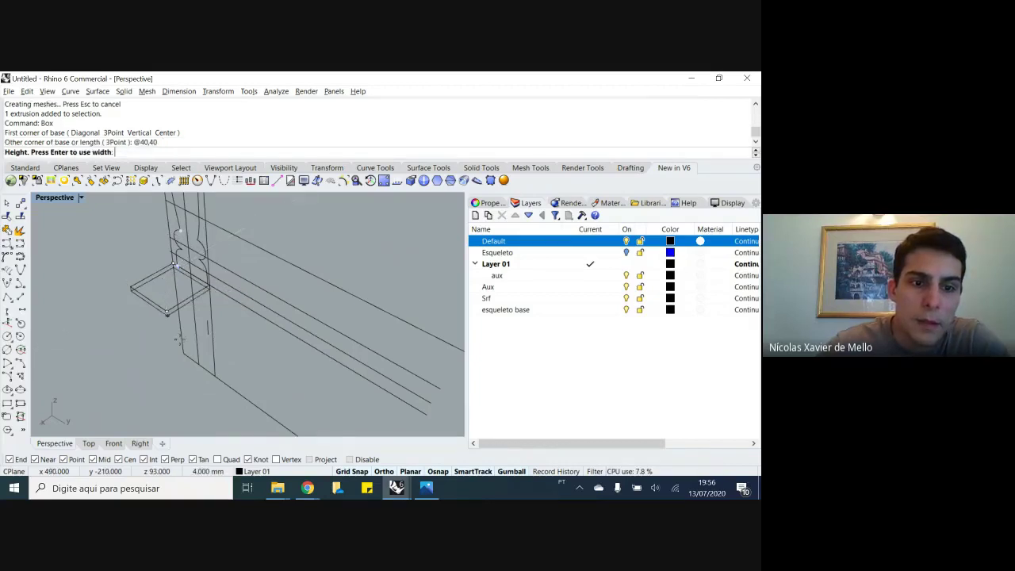
{"action": "left_click", "coordinate": [261, 389]}
{"action": "scroll", "coordinate": [242, 361], "scroll_direction": "down", "scroll_amount": 1}
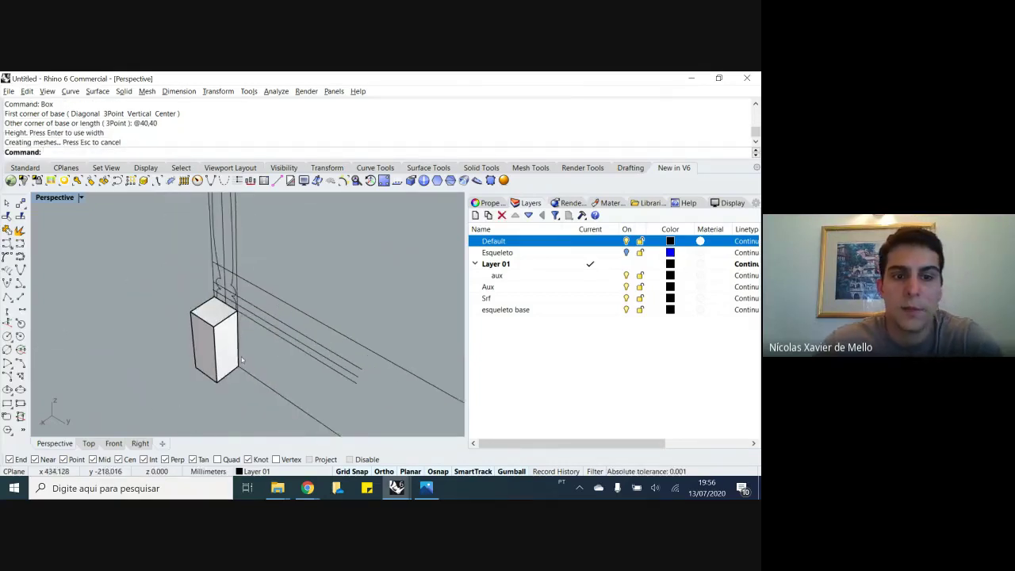
Move the foot box -20 mm along the X axis to centre it on the leg
{"action": "left_click", "coordinate": [225, 353]}
{"action": "left_click", "coordinate": [184, 363]}
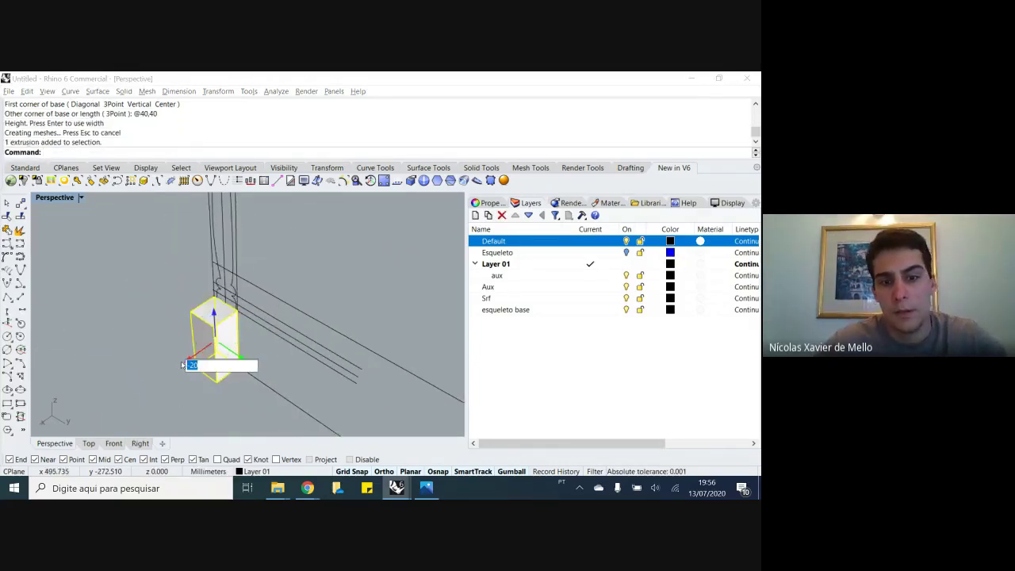
{"action": "key", "text": "Return"}
{"action": "key", "text": "Escape"}
Show all hidden objects so the turned leg sections appear with the new boxes
{"action": "right_click_drag", "start_coordinate": [286, 273], "coordinate": [335, 257]}
{"action": "middle_click", "coordinate": [334, 257]}
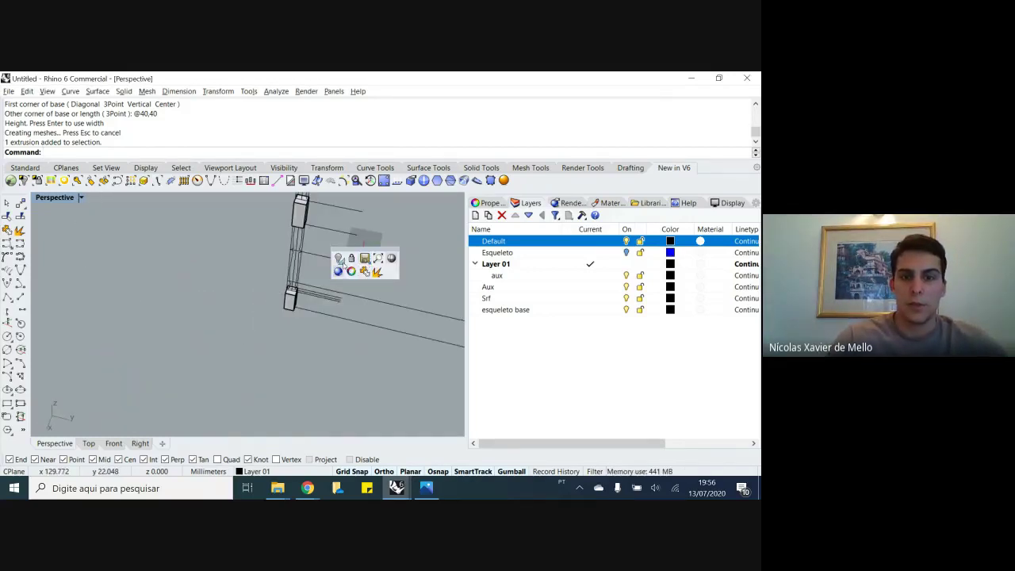
{"action": "left_click", "coordinate": [341, 260]}
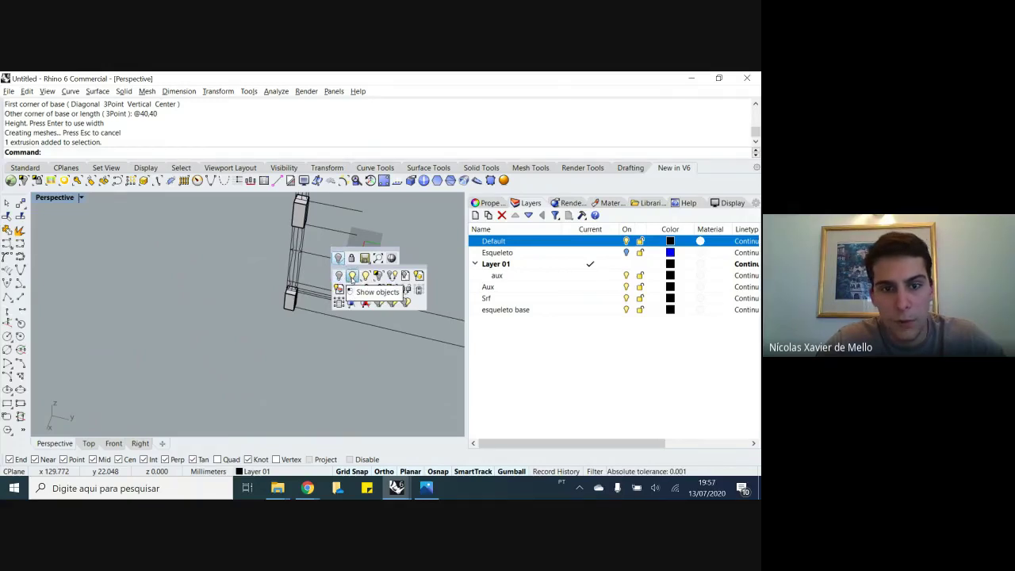
{"action": "left_click", "coordinate": [351, 275]}
{"action": "right_click_drag", "start_coordinate": [352, 275], "coordinate": [356, 208]}
{"action": "right_click_drag", "start_coordinate": [244, 274], "coordinate": [244, 239]}
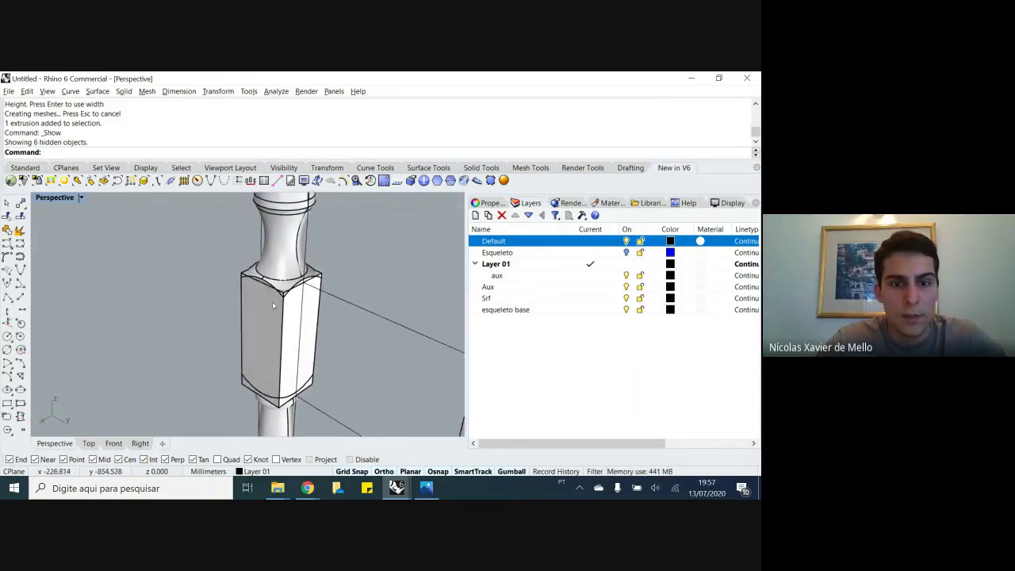
Hide the old polysurface with rounded edge cuts that overlaps the leg's middle box
{"action": "scroll", "coordinate": [245, 239], "scroll_direction": "up", "scroll_amount": 3}
{"action": "left_click", "coordinate": [243, 239]}
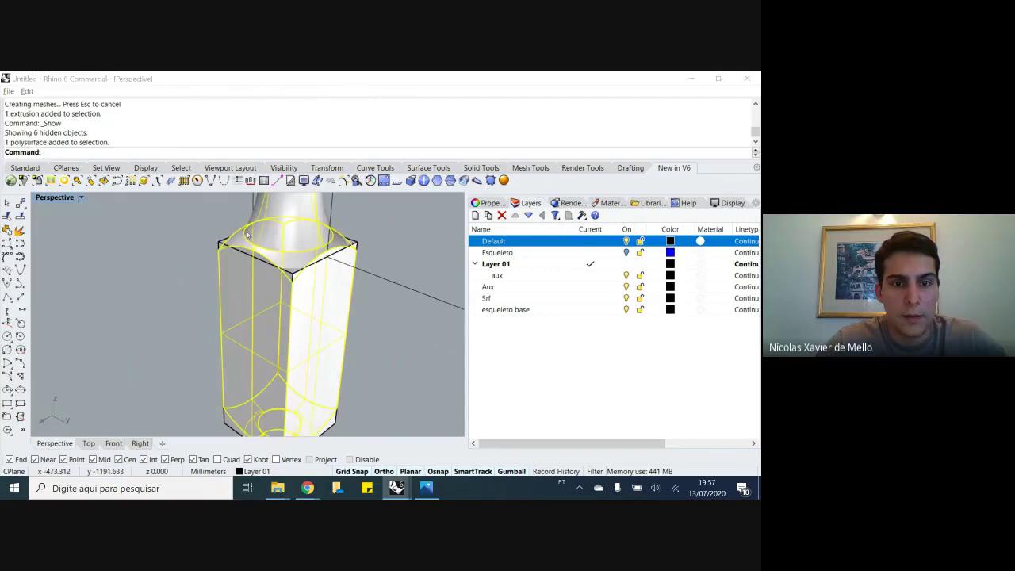
{"action": "middle_click", "coordinate": [214, 225]}
{"action": "left_click", "coordinate": [219, 227]}
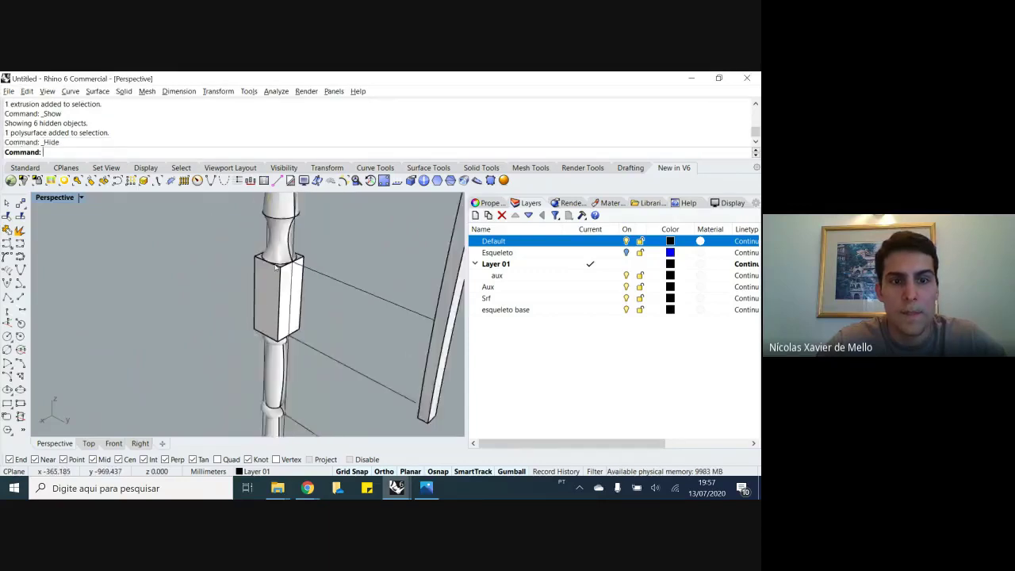
Select all curves, change them to the Aux layer and turn that layer off
{"action": "scroll", "coordinate": [262, 301], "scroll_direction": "down", "scroll_amount": 5}
{"action": "right_click_drag", "start_coordinate": [262, 301], "coordinate": [246, 298]}
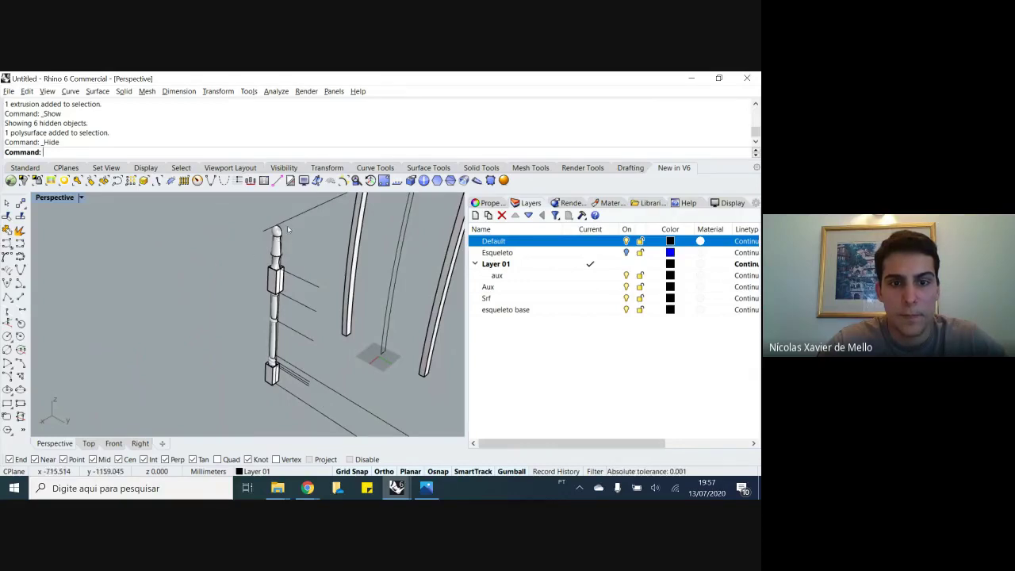
{"action": "scroll", "coordinate": [287, 229], "scroll_direction": "down", "scroll_amount": 2}
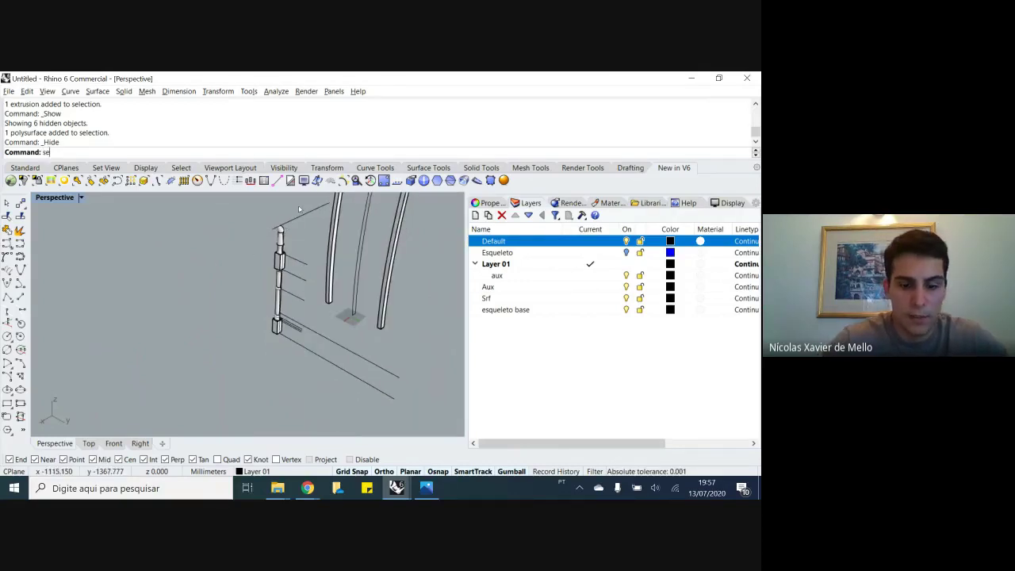
{"action": "type", "text": "Crv"}
{"action": "key", "text": "Return"}
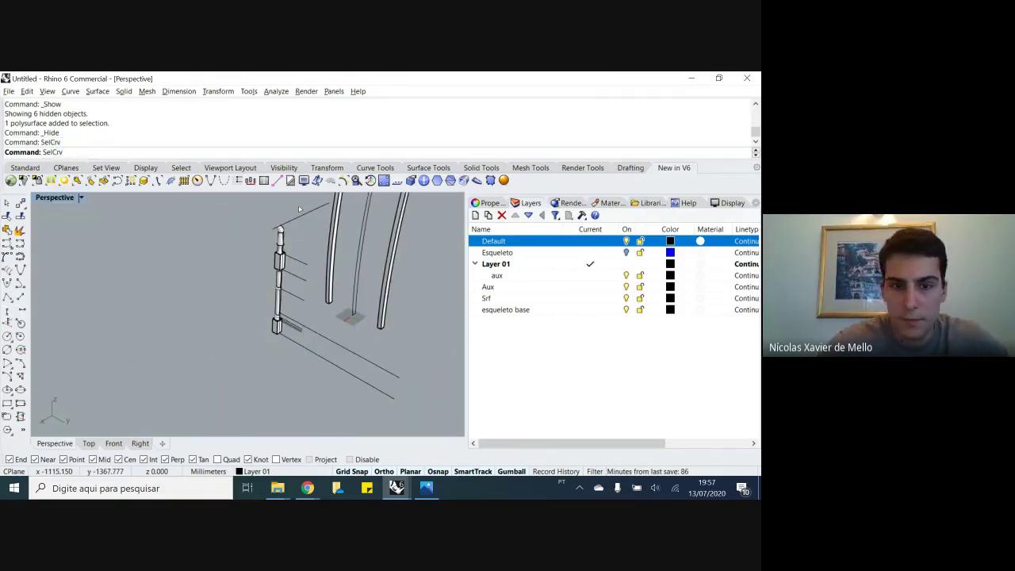
{"action": "right_click", "coordinate": [497, 286]}
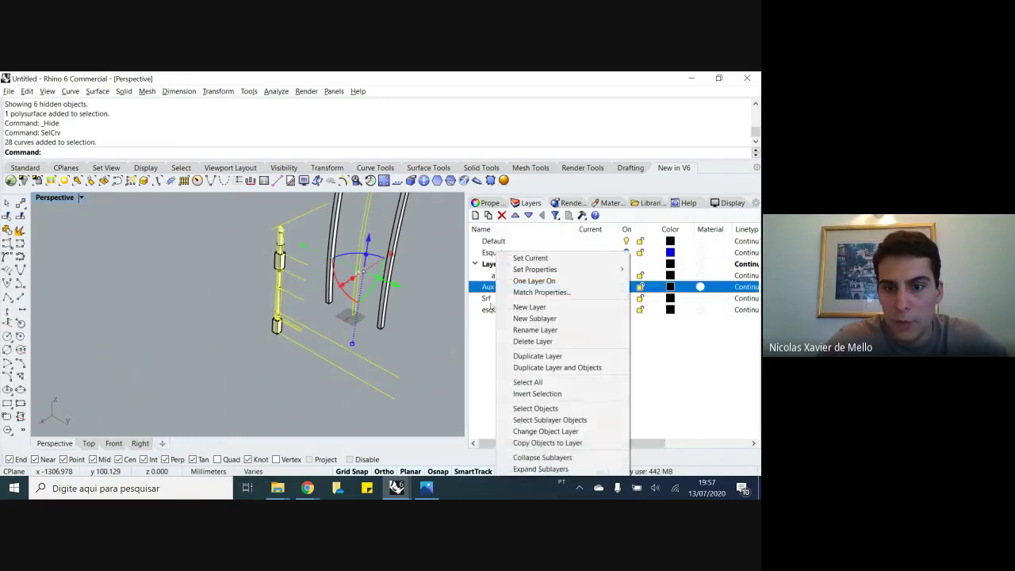
{"action": "left_click", "coordinate": [568, 434]}
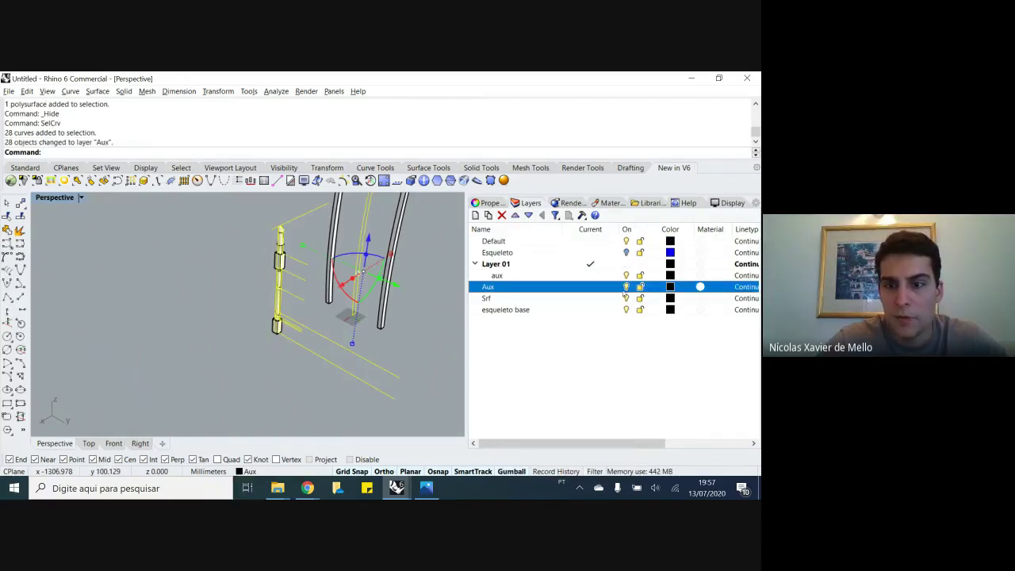
{"action": "left_click", "coordinate": [626, 286]}
Check the object type of the turned leg section, the foot box and the middle box in their properties
{"action": "scroll", "coordinate": [305, 297], "scroll_direction": "up", "scroll_amount": 2}
{"action": "right_click_drag", "start_coordinate": [305, 297], "coordinate": [286, 246]}
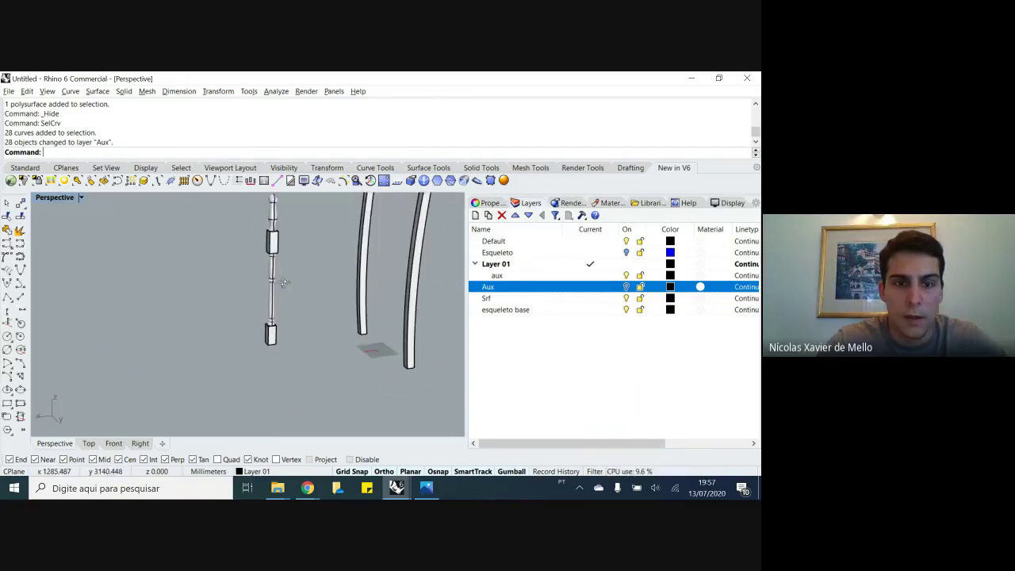
{"action": "left_click", "coordinate": [273, 236]}
{"action": "key", "text": "Escape"}
{"action": "left_click", "coordinate": [271, 294]}
{"action": "left_click", "coordinate": [479, 203]}
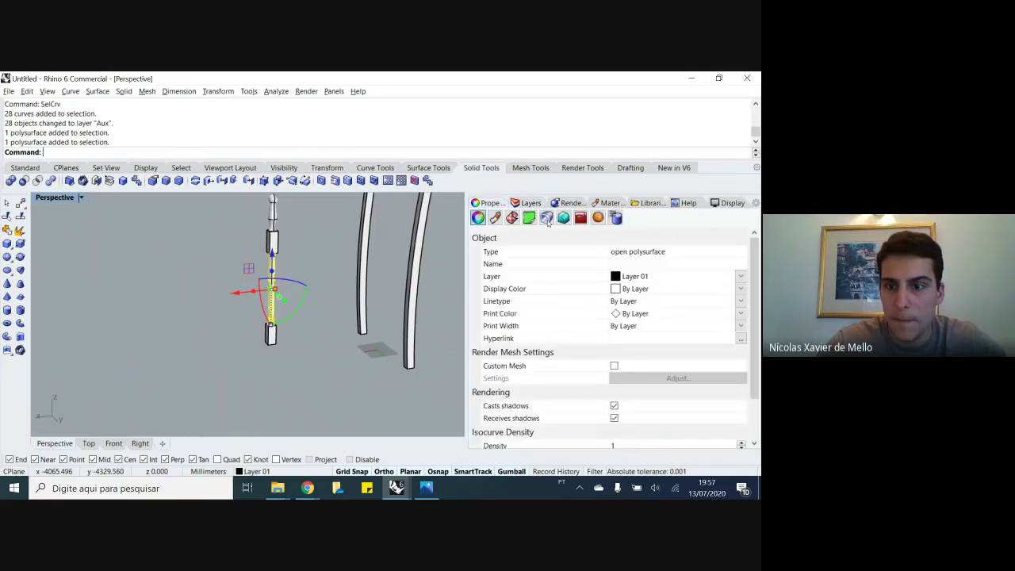
{"action": "left_click", "coordinate": [276, 335]}
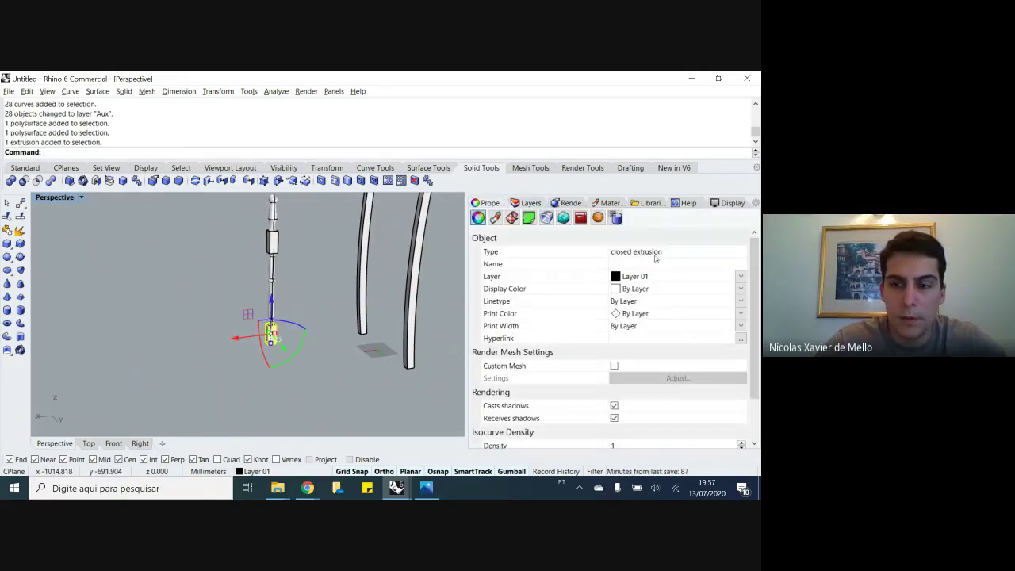
{"action": "left_click", "coordinate": [276, 252]}
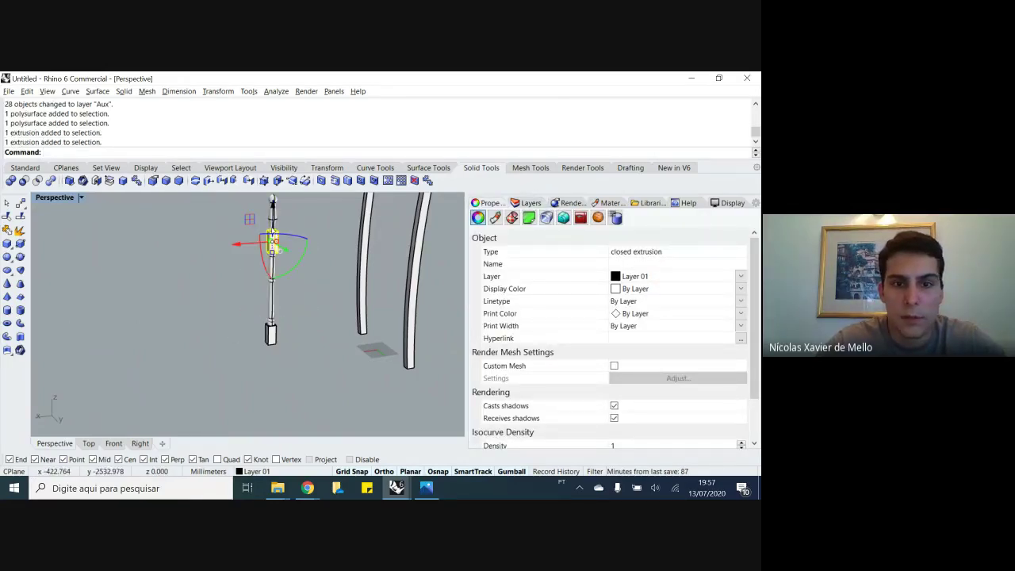
{"action": "key", "text": "Escape"}
Examine where the turned sections meet the middle box, then switch to Fotos and compare with the chair's side-view photo
{"action": "scroll", "coordinate": [276, 252], "scroll_direction": "up", "scroll_amount": 8}
{"action": "right_click_drag", "start_coordinate": [275, 252], "coordinate": [380, 324]}
{"action": "scroll", "coordinate": [413, 272], "scroll_direction": "down", "scroll_amount": 5}
{"action": "scroll", "coordinate": [380, 323], "scroll_direction": "up", "scroll_amount": 6}
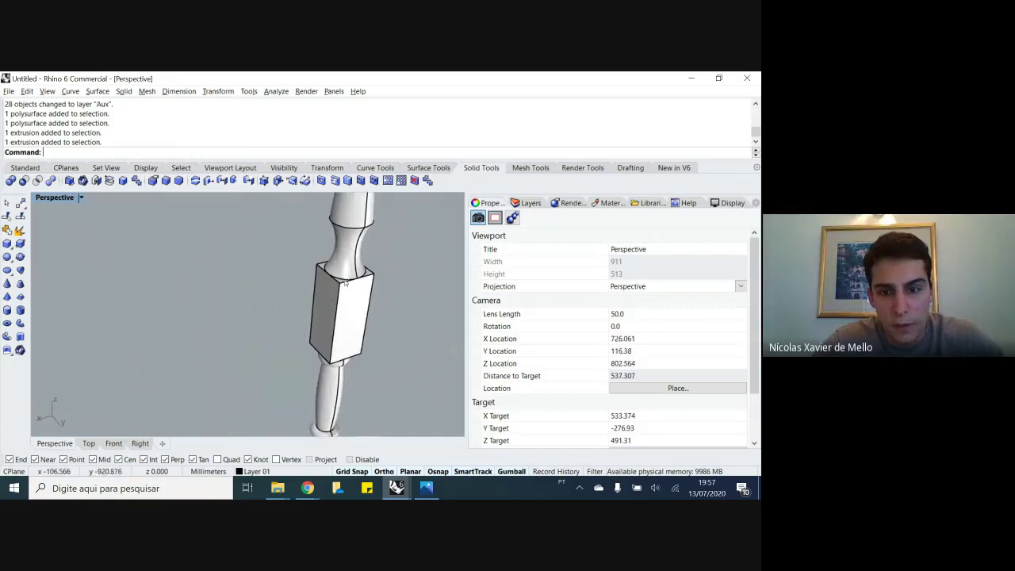
{"action": "scroll", "coordinate": [345, 282], "scroll_direction": "up", "scroll_amount": 4}
{"action": "scroll", "coordinate": [349, 317], "scroll_direction": "down", "scroll_amount": 2}
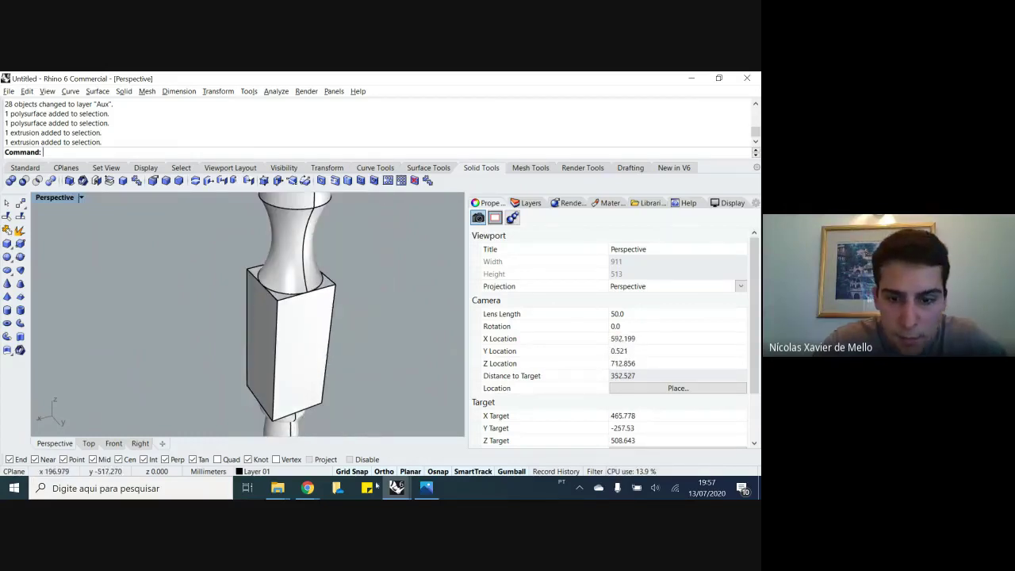
{"action": "left_click", "coordinate": [396, 487]}
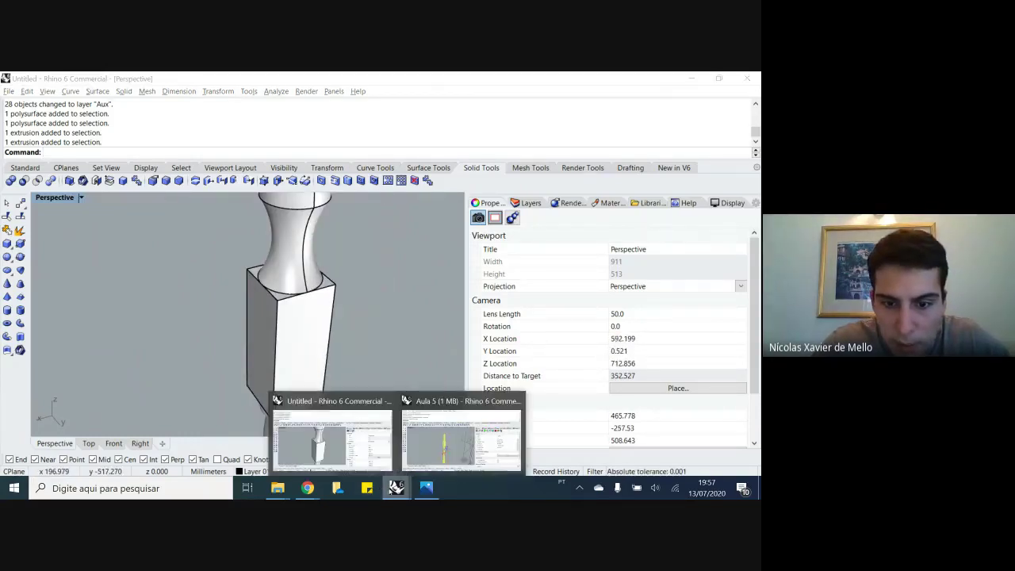
{"action": "mouse_move", "coordinate": [299, 489]}
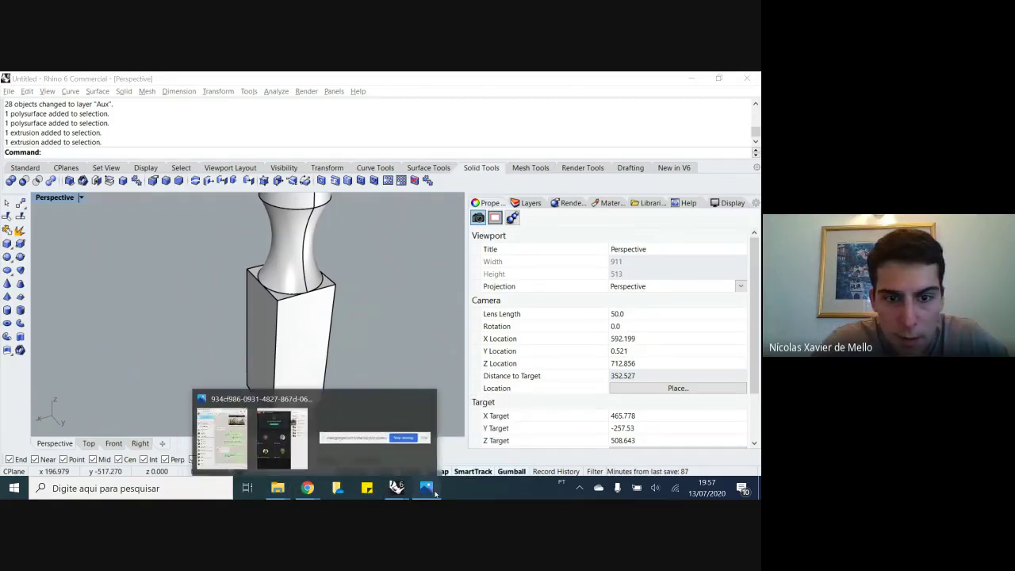
{"action": "left_click", "coordinate": [237, 436]}
{"action": "scroll", "coordinate": [325, 317], "scroll_direction": "up", "scroll_amount": 3}
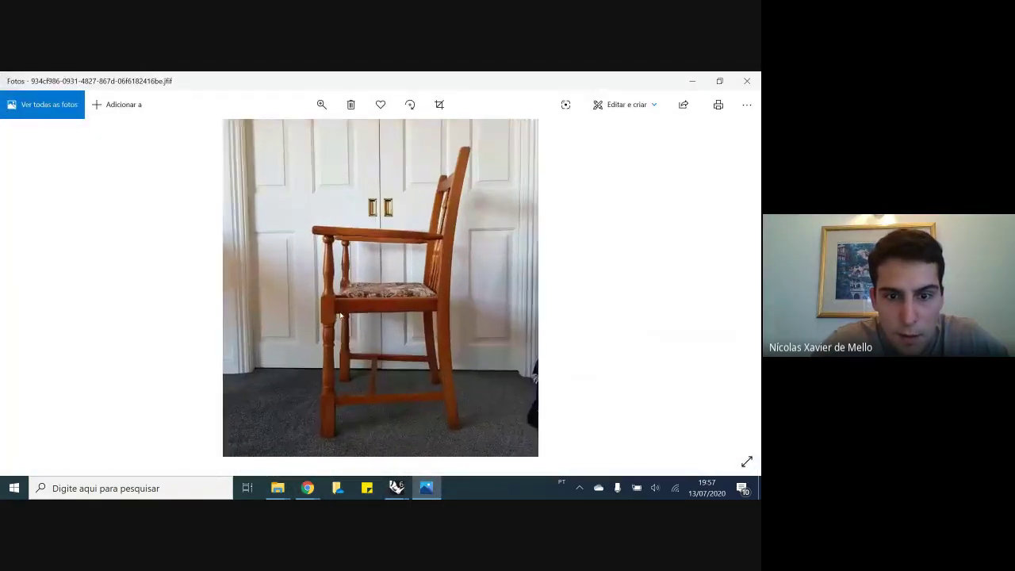
Examine the front leg's middle block and its rounded ends in the side-view photo, then return to Rhino and view the modelled box
{"action": "scroll", "coordinate": [299, 267], "scroll_direction": "up", "scroll_amount": 3}
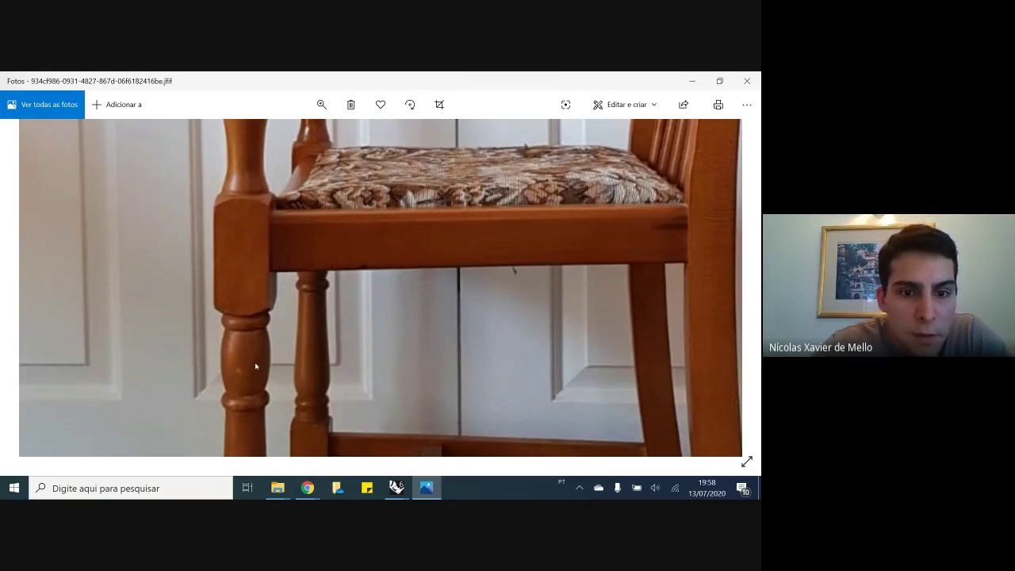
{"action": "left_click", "coordinate": [693, 81]}
{"action": "right_click_drag", "start_coordinate": [378, 346], "coordinate": [317, 301]}
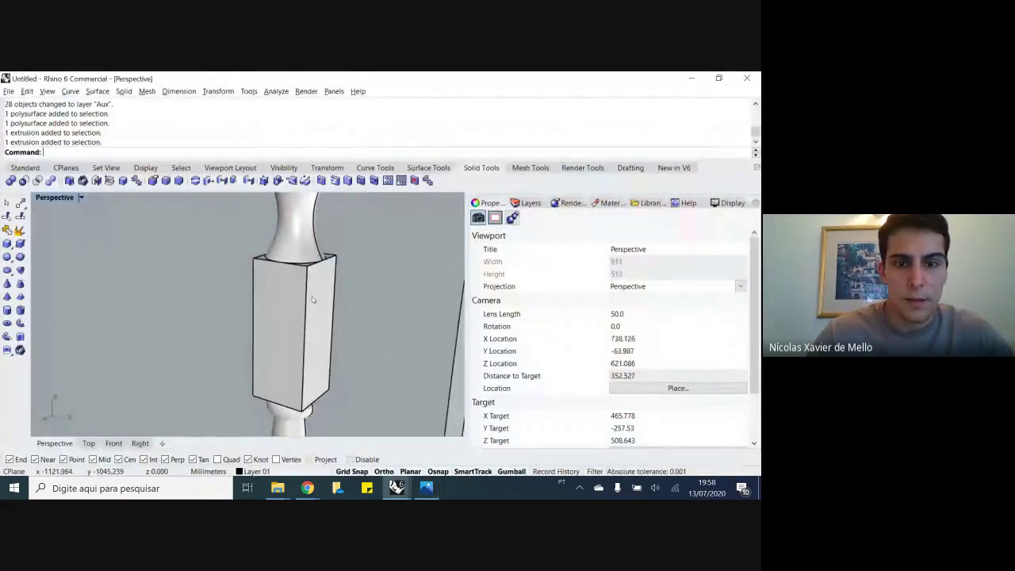
{"action": "left_click", "coordinate": [311, 296]}
{"action": "key", "text": "Escape"}
{"action": "left_click", "coordinate": [80, 198]}
{"action": "key", "text": "Escape"}
Turn the Aux layer back on and set the Perspective viewport's display mode to Ghosted
{"action": "left_click", "coordinate": [530, 202]}
{"action": "left_click", "coordinate": [625, 287]}
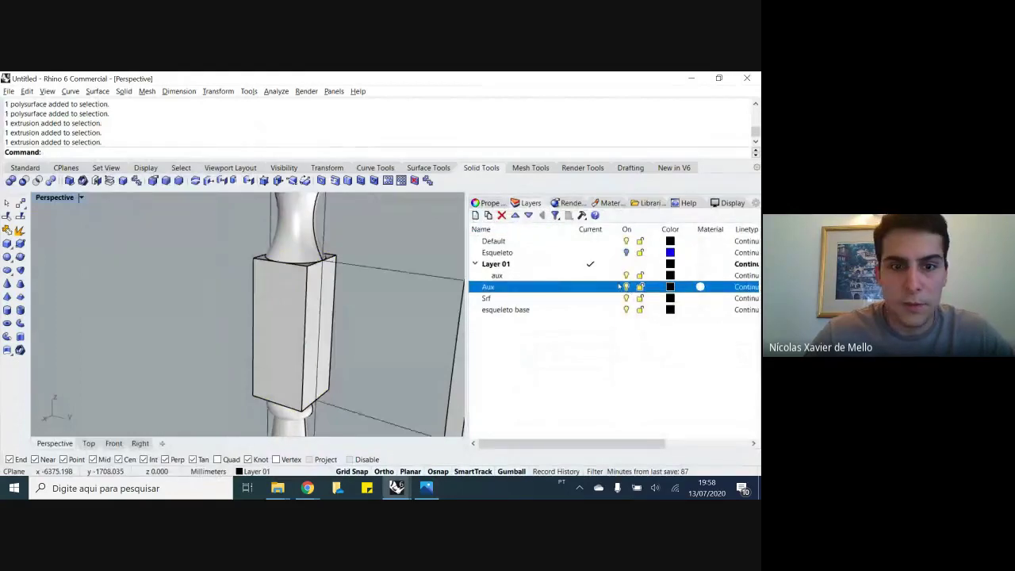
{"action": "left_click", "coordinate": [626, 286]}
{"action": "left_click", "coordinate": [80, 197]}
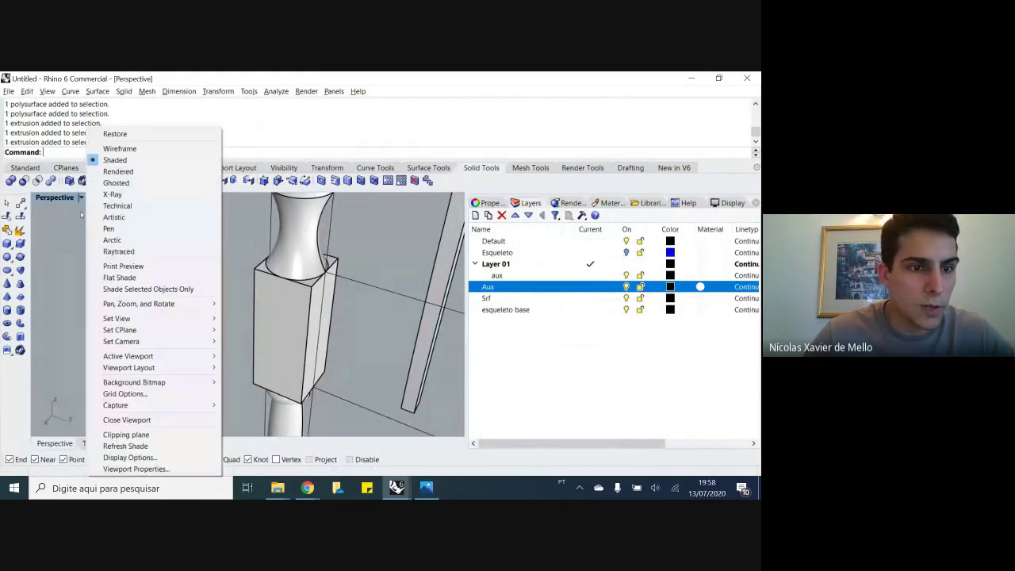
{"action": "left_click", "coordinate": [115, 183]}
Create a sphere of radius 40 mm centred on the top face of the leg's middle box
{"action": "right_click_drag", "start_coordinate": [277, 317], "coordinate": [331, 309]}
{"action": "type", "text": "SP"}
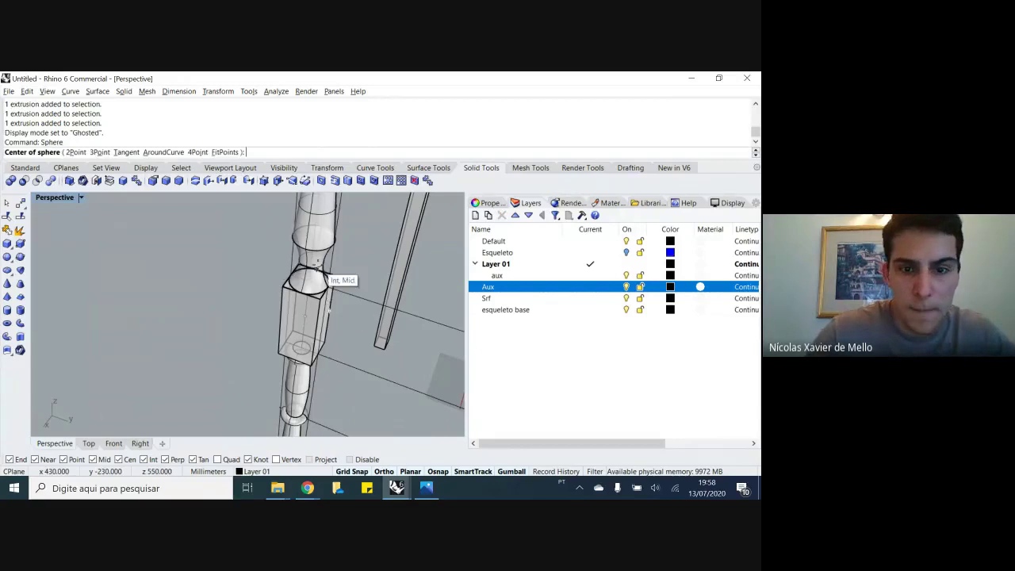
{"action": "scroll", "coordinate": [321, 295], "scroll_direction": "up", "scroll_amount": 2}
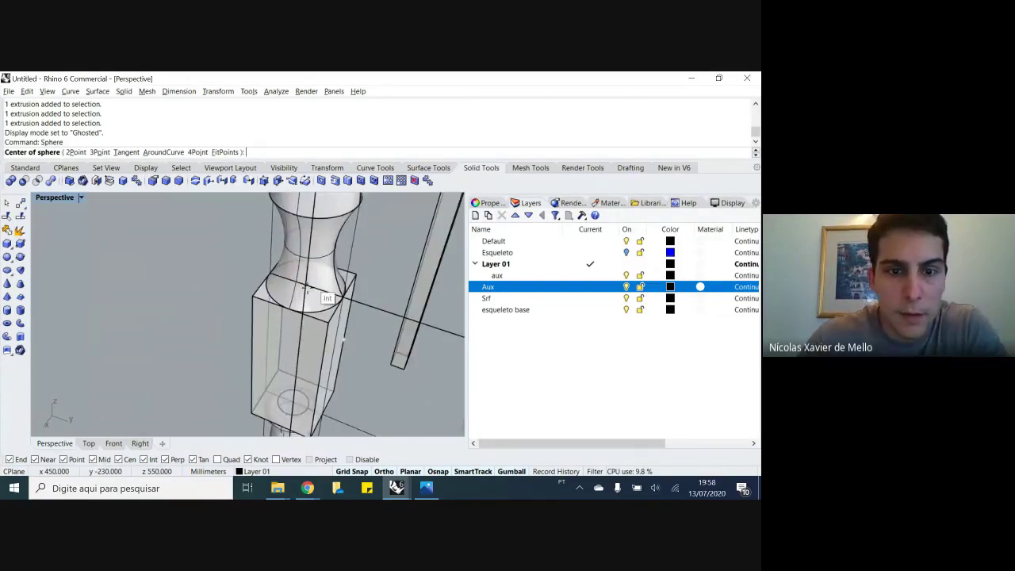
{"action": "left_click", "coordinate": [307, 286]}
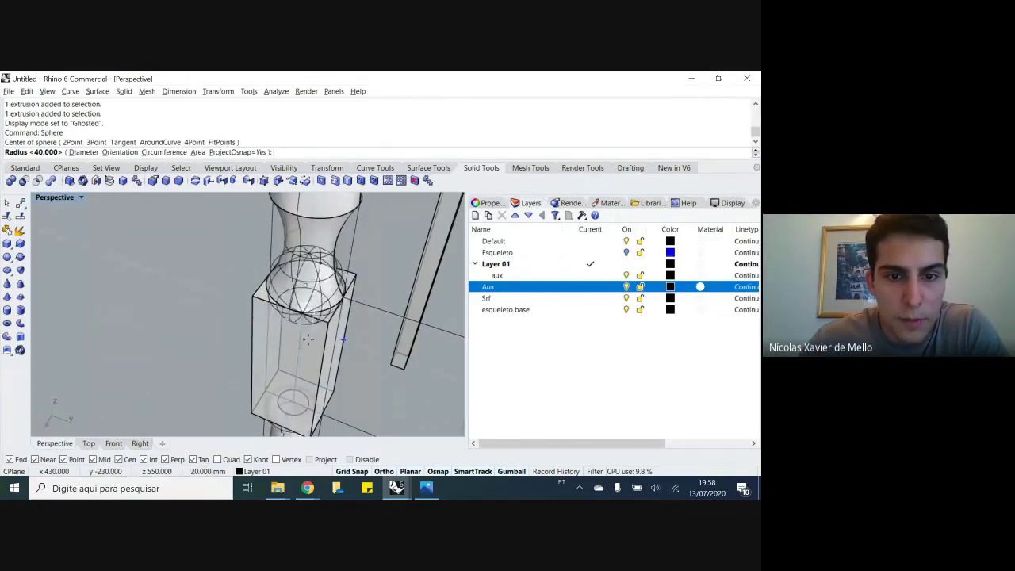
{"action": "type", "text": "40"}
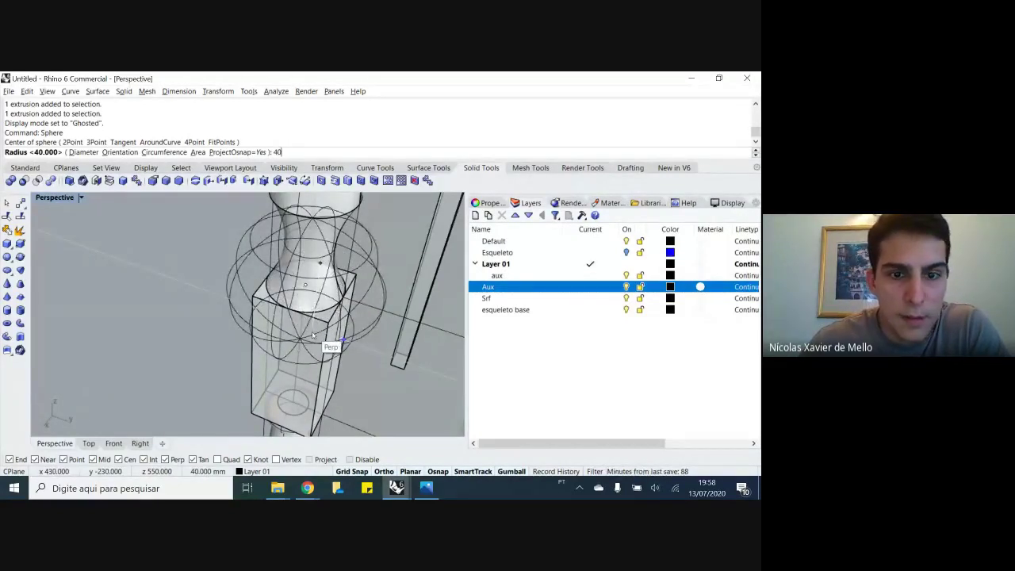
{"action": "key", "text": "Return"}
Move the sphere vertically down into the middle box, bringing its top close to the box's top face
{"action": "right_click_drag", "start_coordinate": [313, 336], "coordinate": [348, 322]}
{"action": "left_click", "coordinate": [349, 321]}
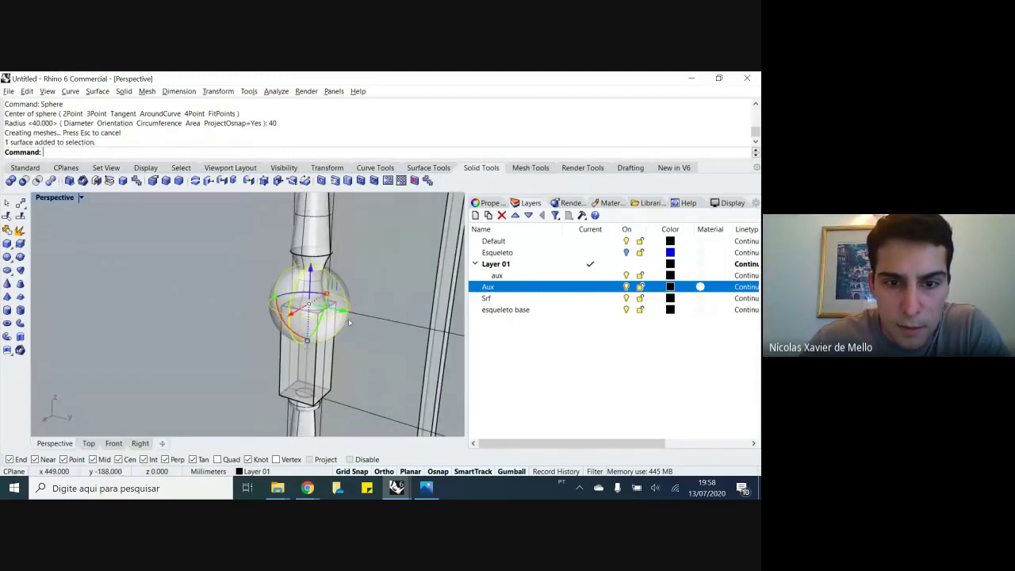
{"action": "left_click_drag", "start_coordinate": [312, 270], "coordinate": [315, 306]}
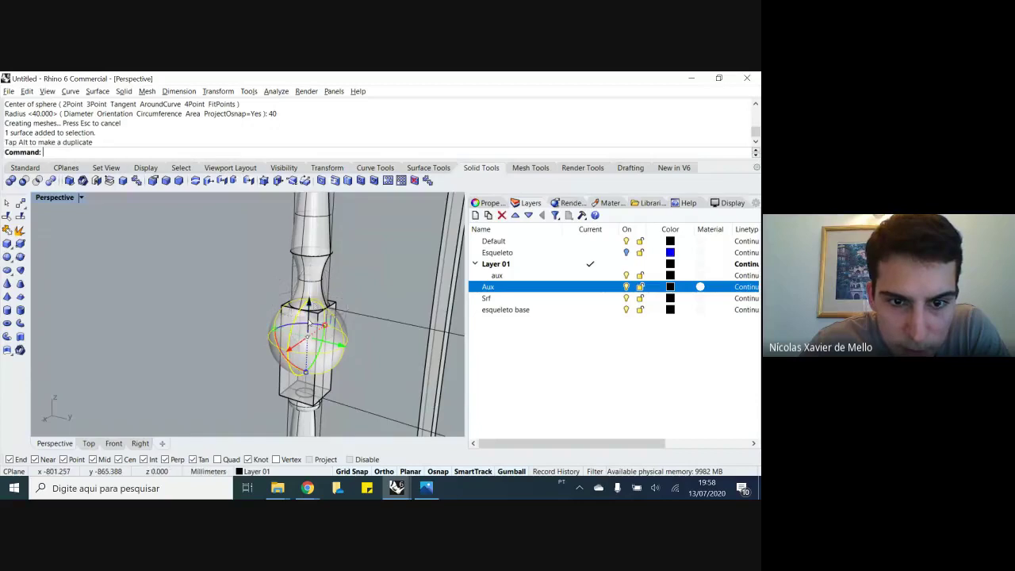
{"action": "scroll", "coordinate": [305, 309], "scroll_direction": "up", "scroll_amount": 3}
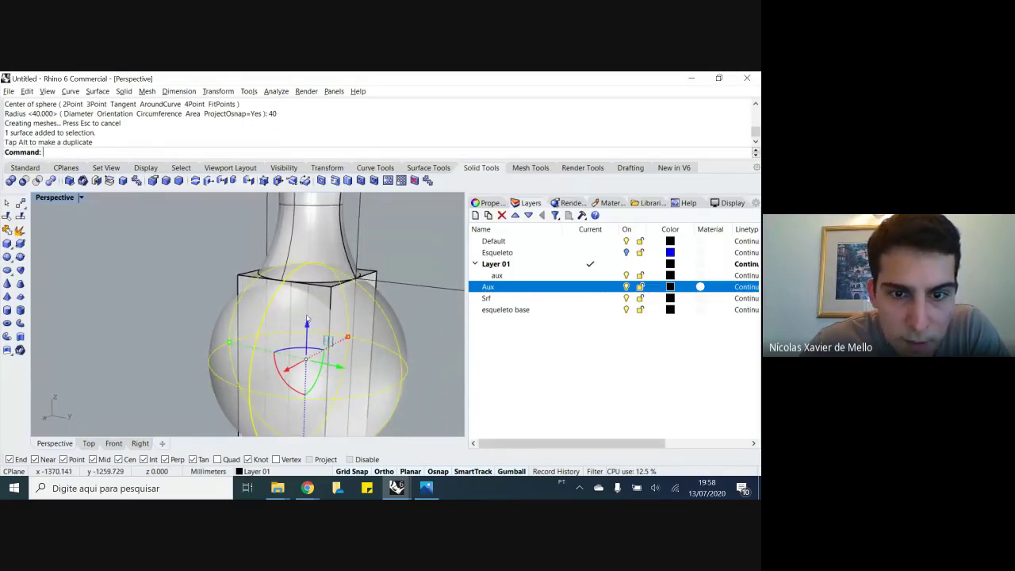